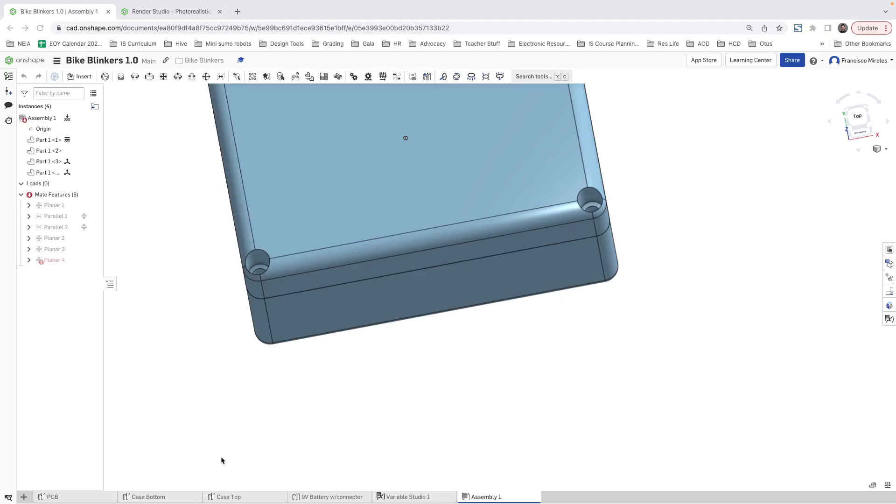
- Search the web for "brass threaded inserts", look over the image results, and return to the assembly
left_click(238, 11)
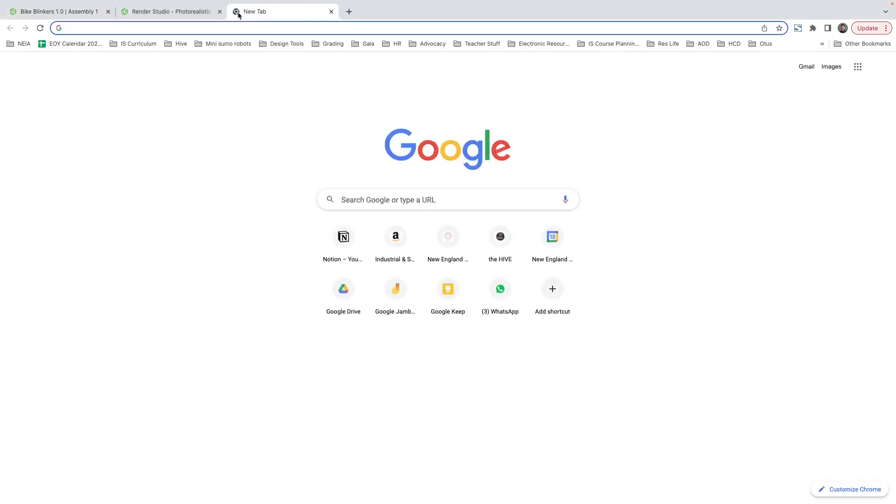
type("brass thre")
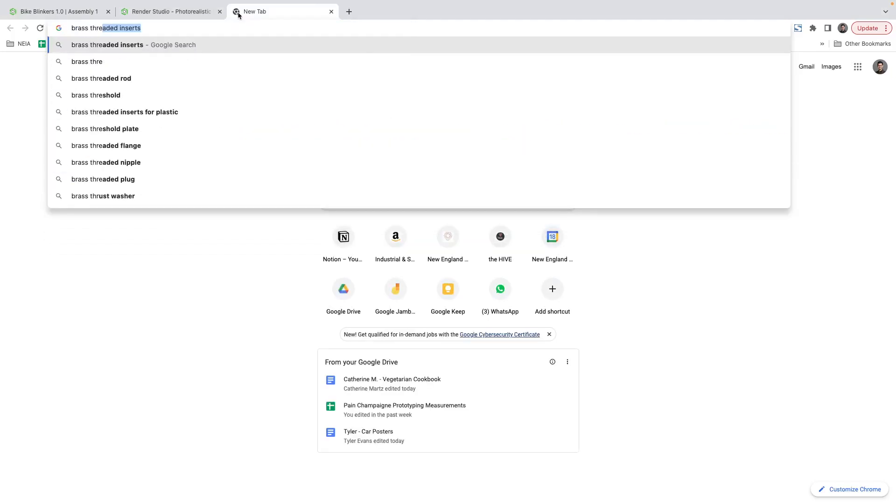
type("aded inserts")
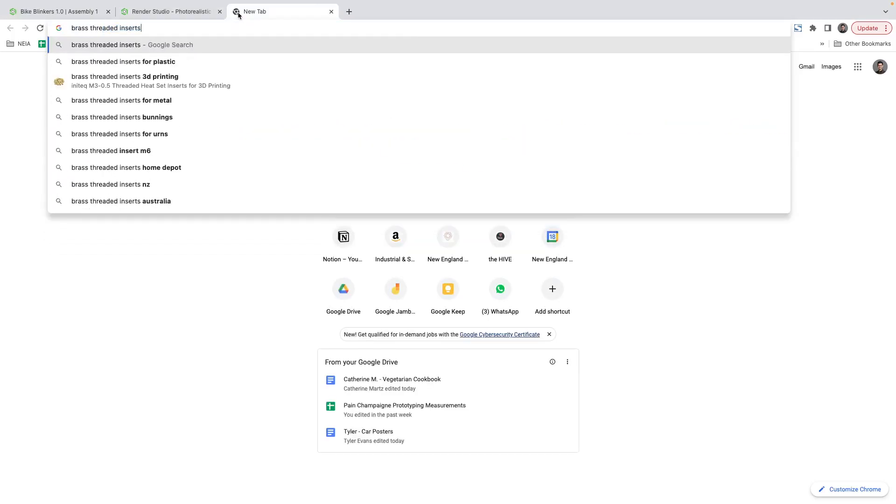
key("Return")
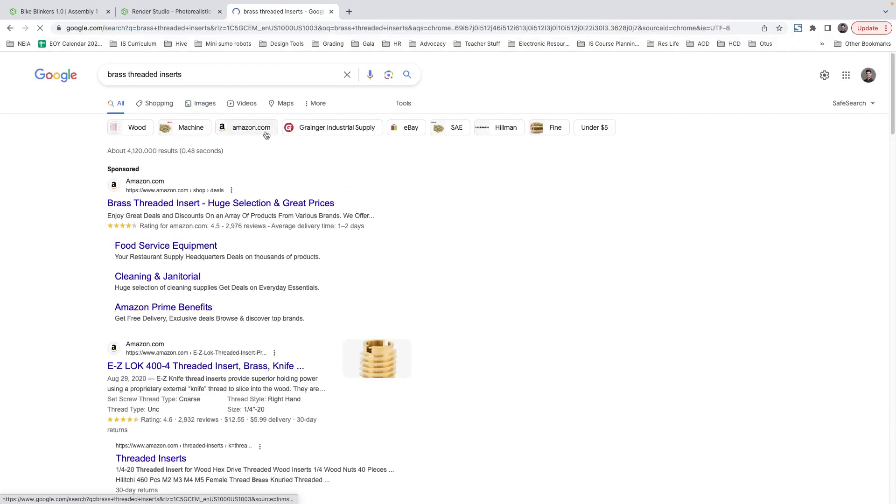
left_click(202, 104)
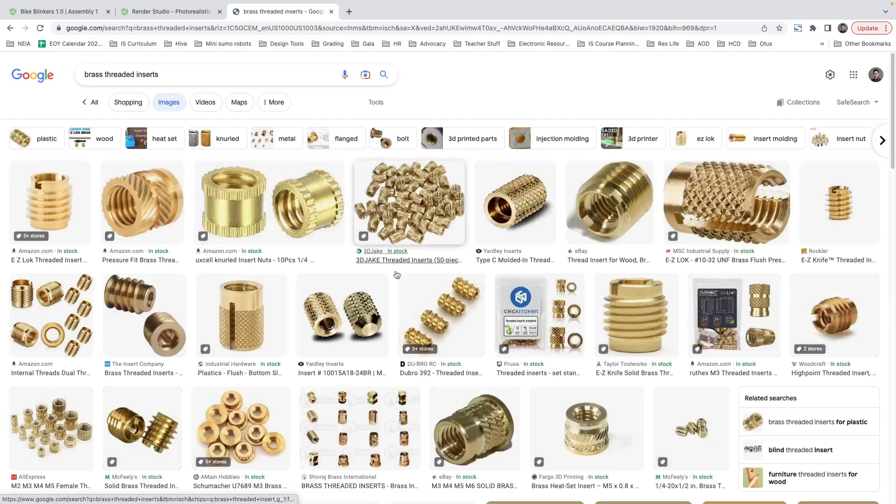
left_click(438, 201)
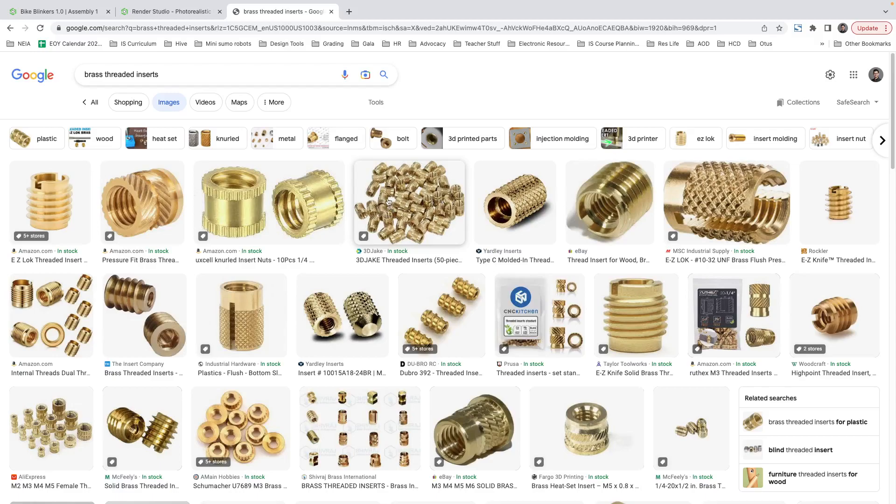
left_click(331, 12)
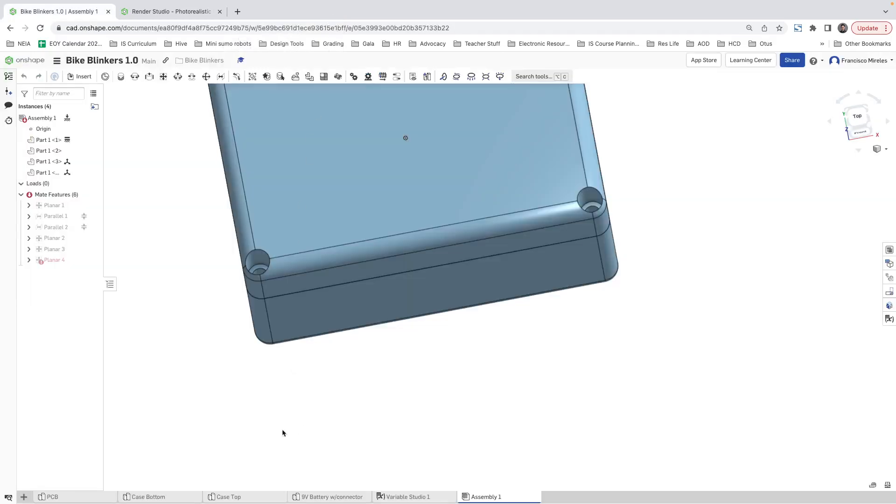
- Delete the broken Planar 4 mate from the assembly's mate features
left_click(62, 261)
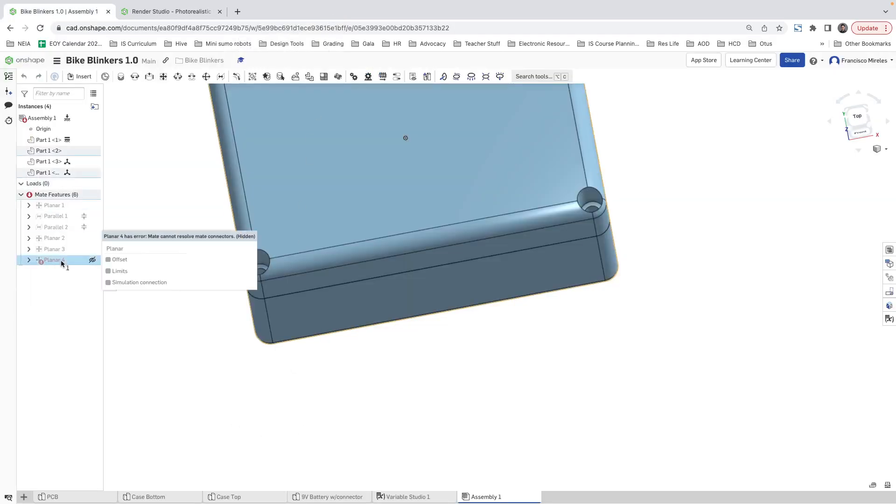
right_click(73, 260)
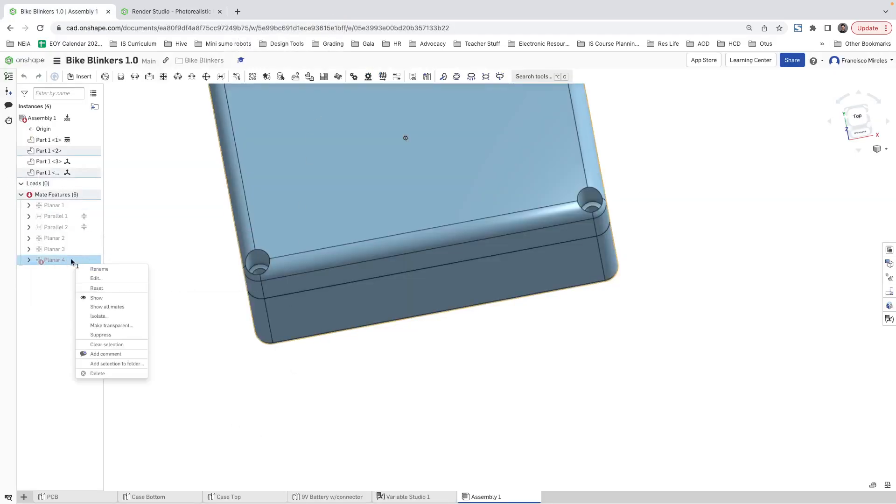
left_click(116, 372)
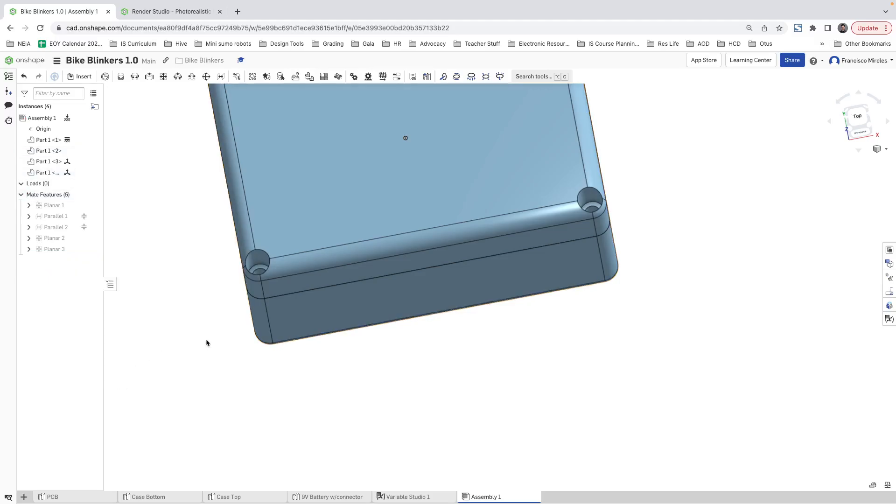
- Pull the lid away from the case and add a Parallel mate between the lid's underside rim and the case bottom's upper rim
right_click_drag(196, 339, 350, 236)
mouse_move(365, 184)
left_mouse_down()
mouse_move(359, 212)
mouse_move(373, 162)
mouse_move(360, 263)
mouse_move(366, 191)
left_mouse_up()
right_click_drag(565, 406, 586, 411)
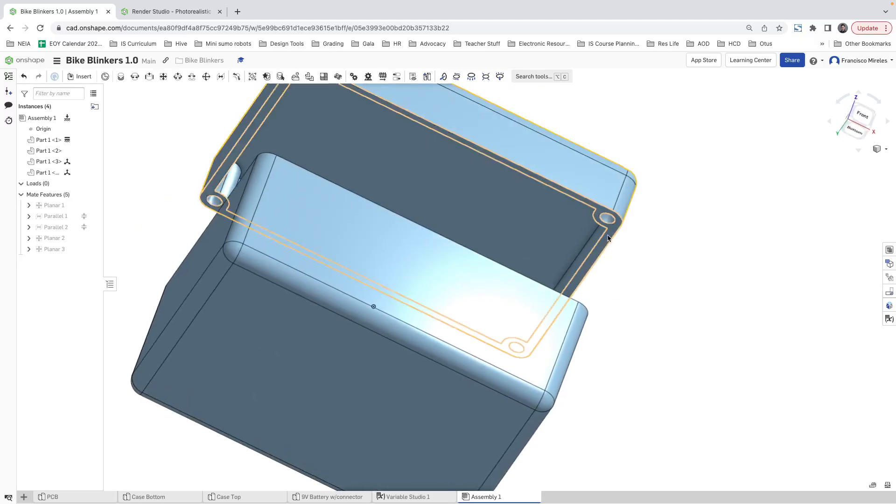
left_click(236, 78)
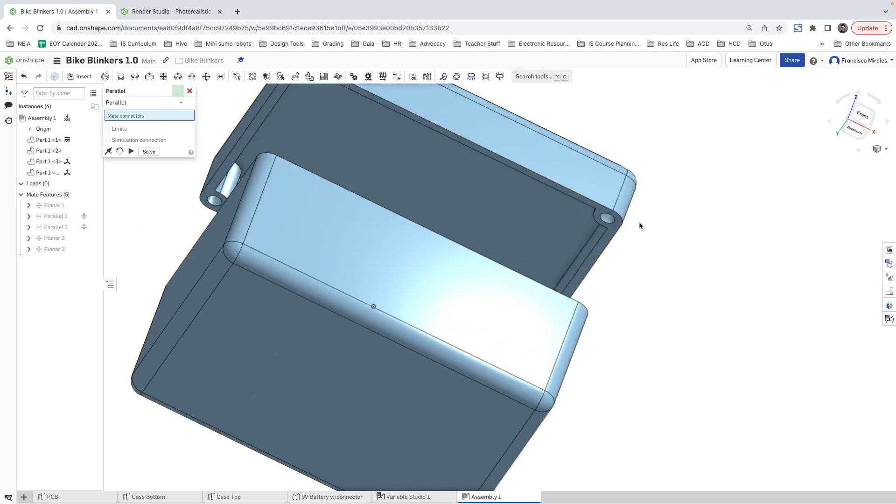
left_click(613, 232)
right_click_drag(619, 270, 565, 371)
left_click(564, 371)
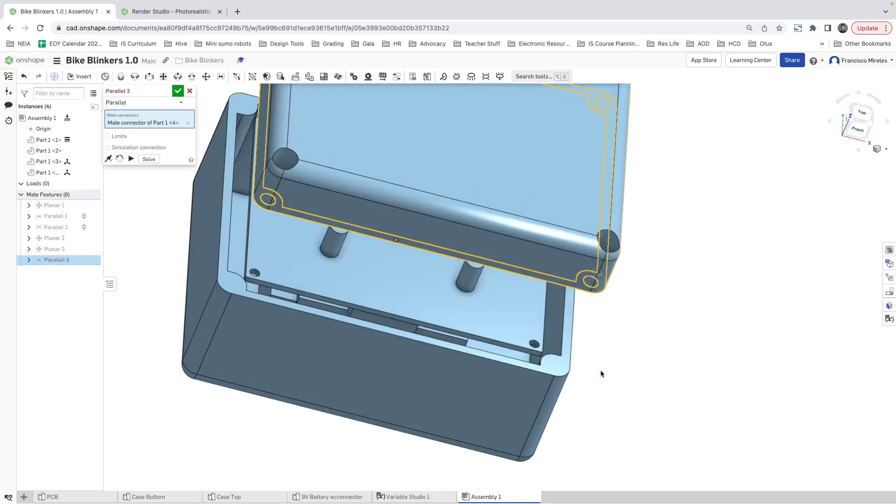
left_click(715, 388)
right_click_drag(683, 343, 666, 309)
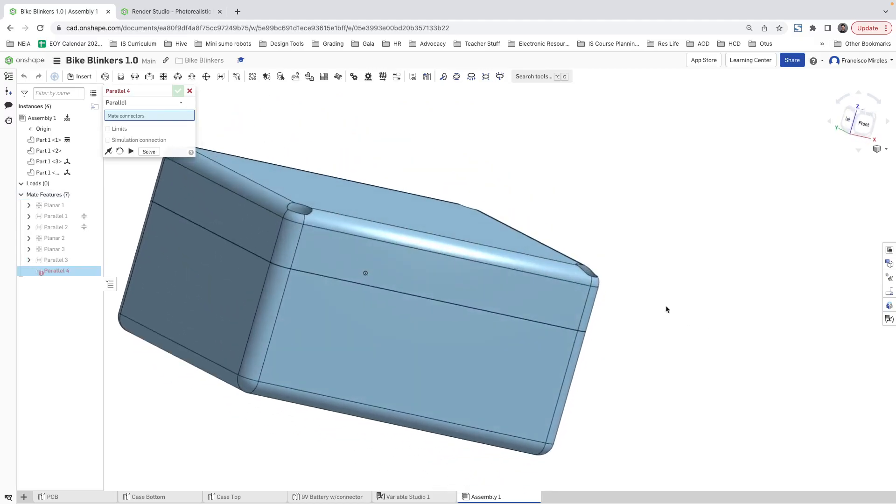
left_click(190, 91)
- Rename the Parallel 3 mate as "joining parts"
right_click_drag(687, 259, 649, 301)
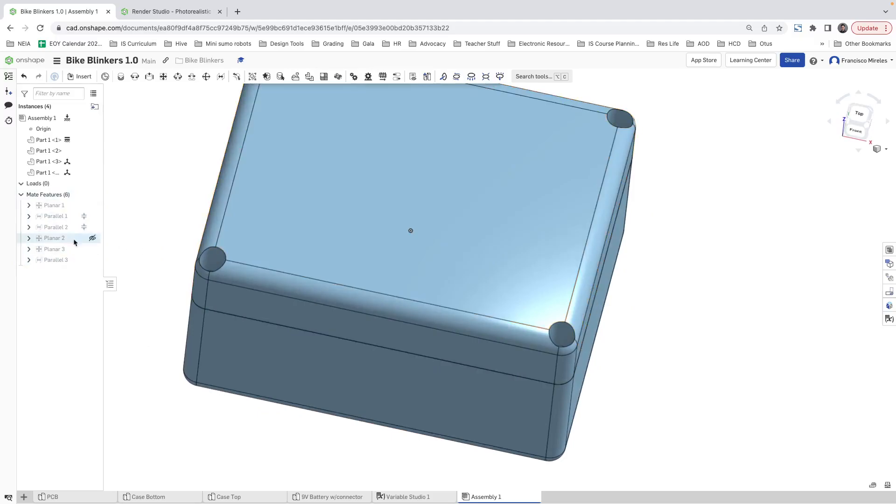
right_click(56, 262)
left_click(91, 274)
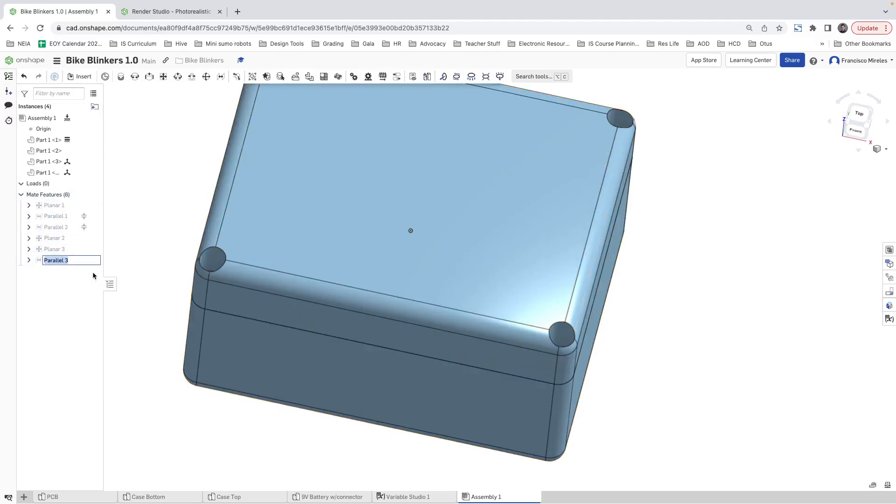
type("cl")
key("BackSpace")
type("joining parts")
key("Return")
- Examine the Planar 3, Planar 2, Parallel 2, Parallel 1 and Planar 1 mates one after another
left_click(43, 250)
right_click_drag(451, 343, 467, 296)
left_click(68, 238)
left_click(60, 227)
left_click(58, 217)
left_click(58, 205)
left_click(117, 194)
right_click_drag(522, 285, 507, 344)
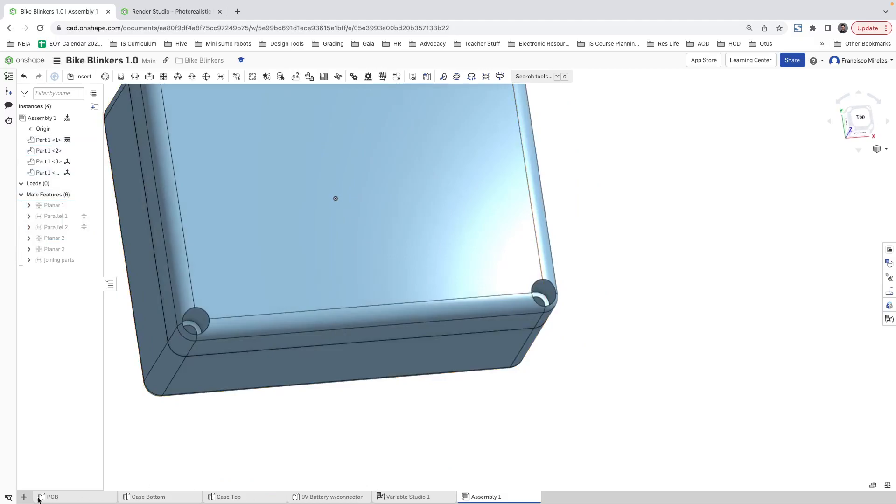
- Create a new Part Studio in the document
left_click(24, 496)
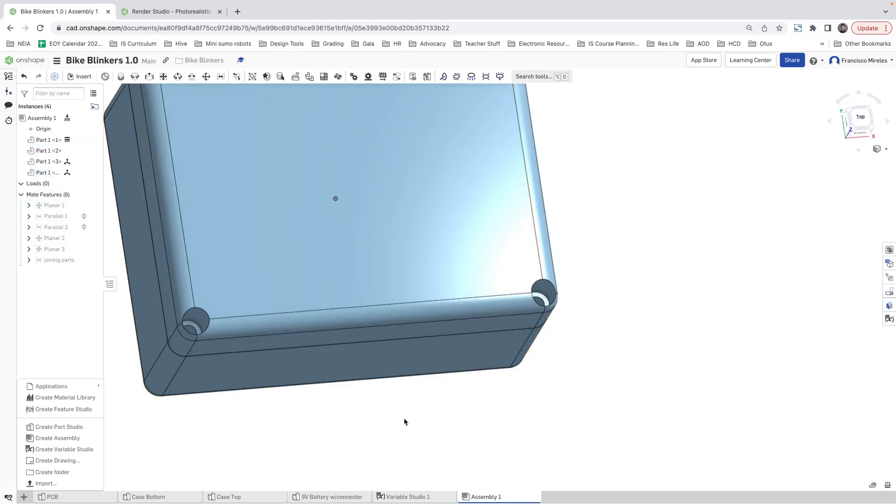
left_click(60, 427)
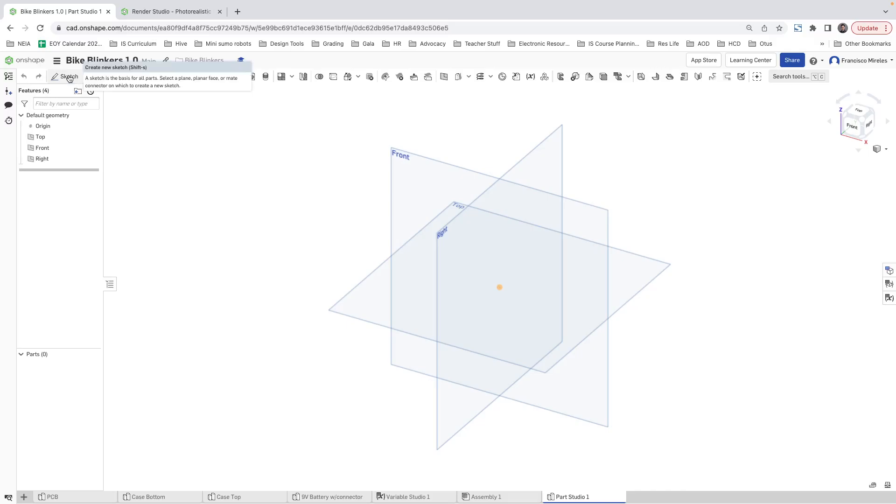
- Search the web for "m3x16 mm allen" images, inspect the MISUMI hex socket cap screw, and return to the new Part Studio
left_click(238, 12)
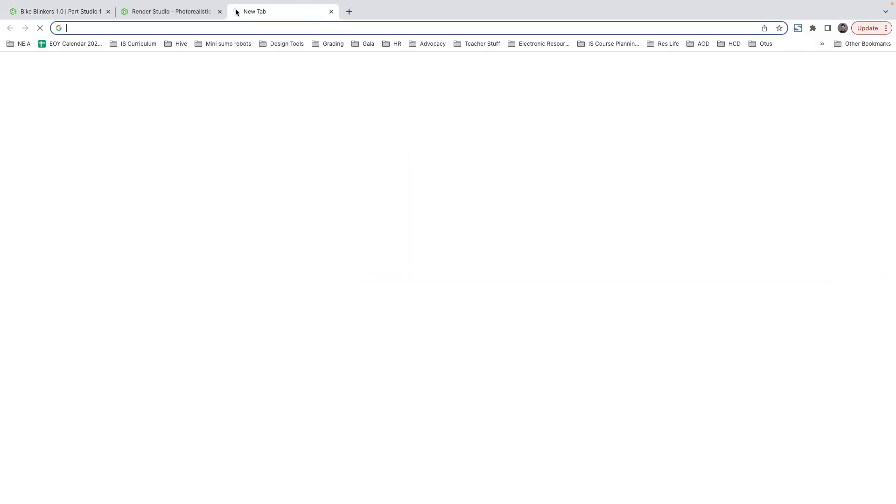
type("mxx16")
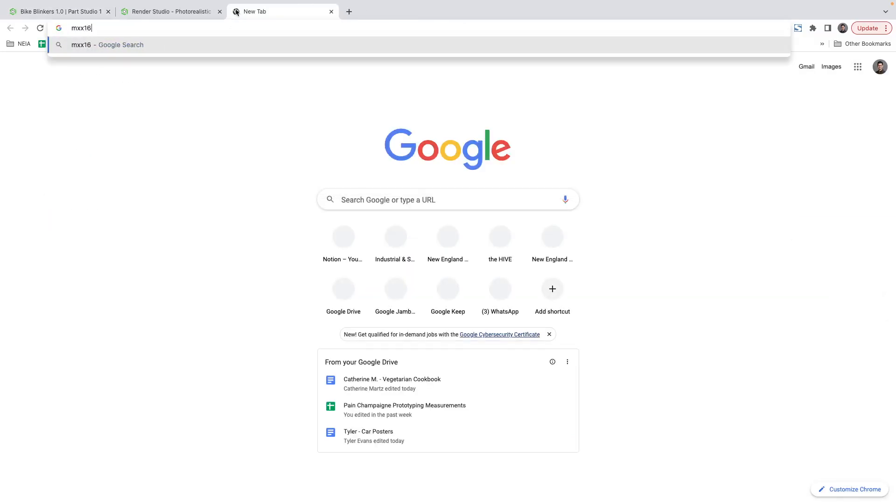
key("BackSpace")
key("BackSpace")
key("BackSpace")
key("BackSpace")
type("3x16 mm allen")
key("BackSpace")
key("BackSpace")
key("BackSpace")
key("BackSpace")
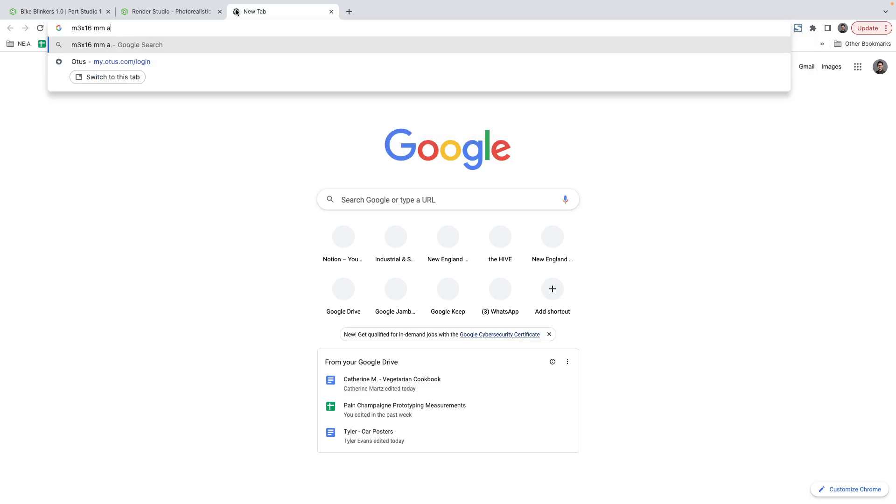
type("llen")
key("Return")
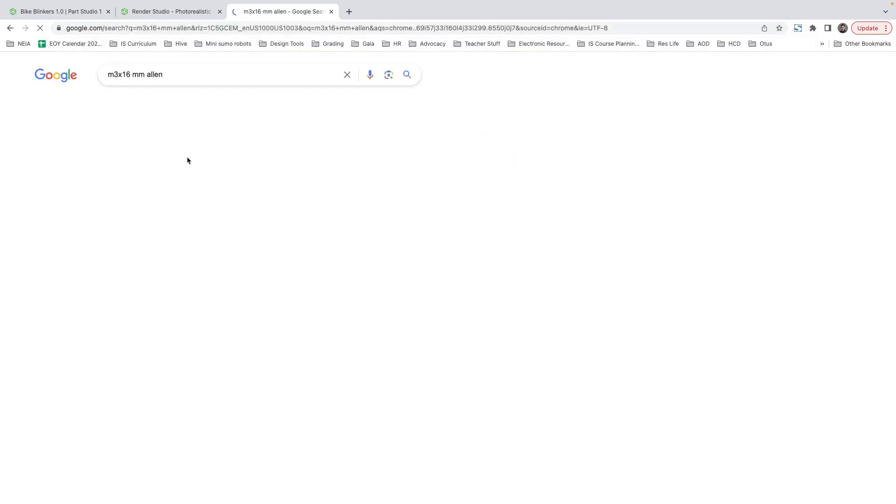
left_click(199, 102)
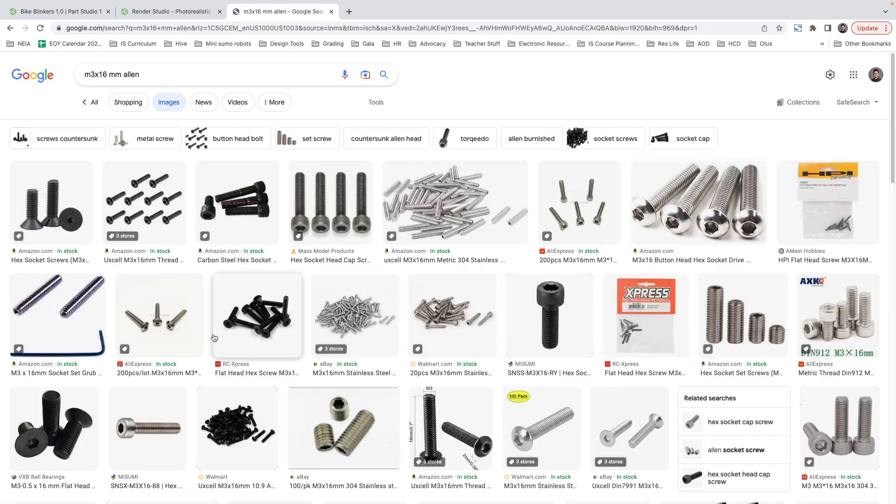
left_click(148, 427)
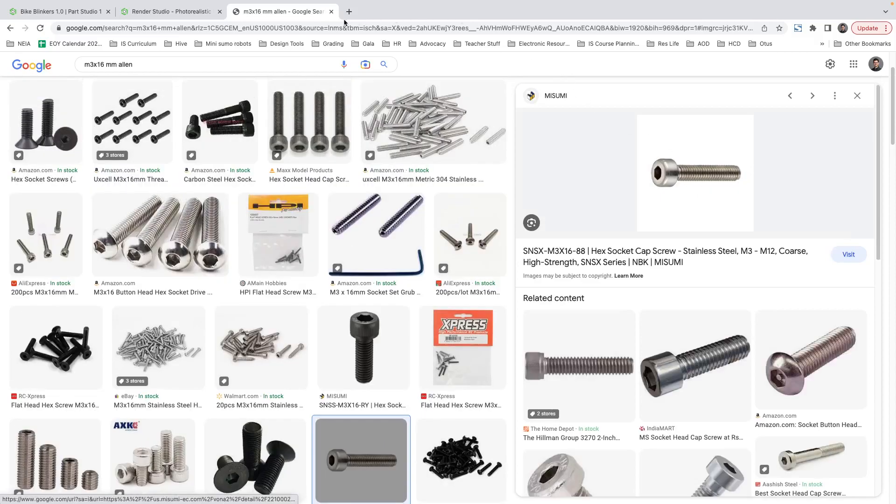
left_click(332, 11)
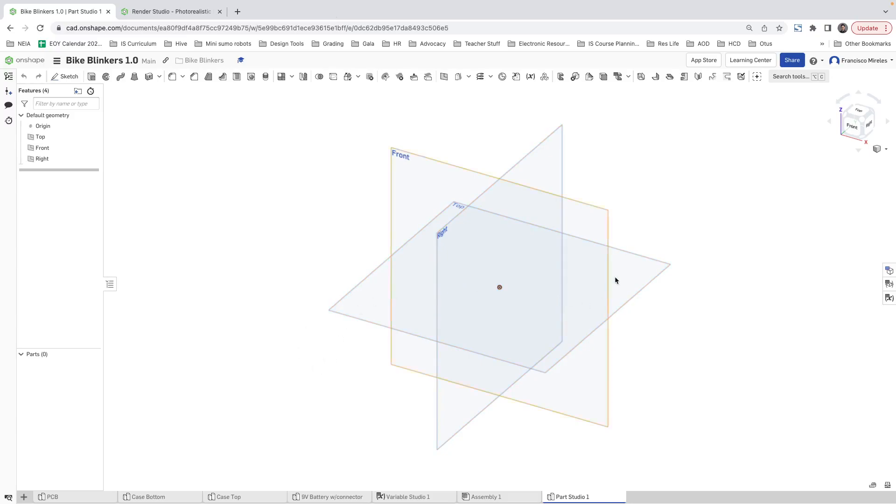
- On the Front plane, sketch a closed stepped screw half-profile down from the origin, about 45 mm tall with a head about 11 mm wide and high
right_click(428, 170)
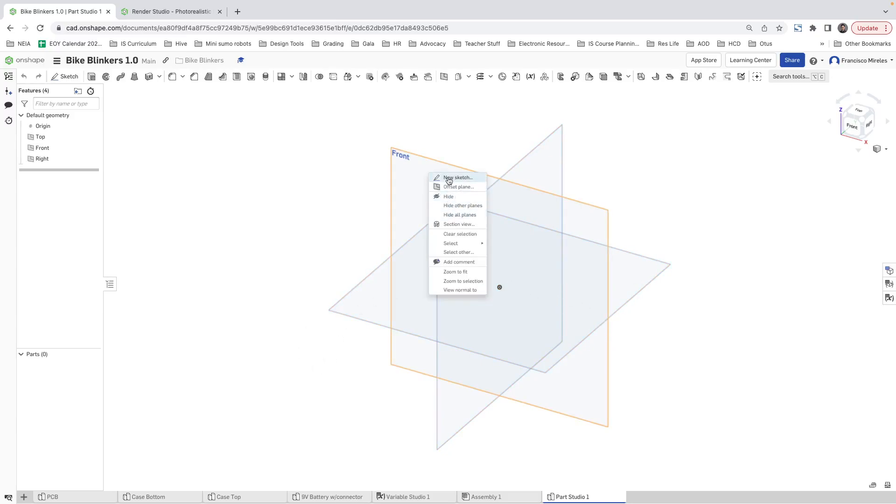
left_click(848, 133)
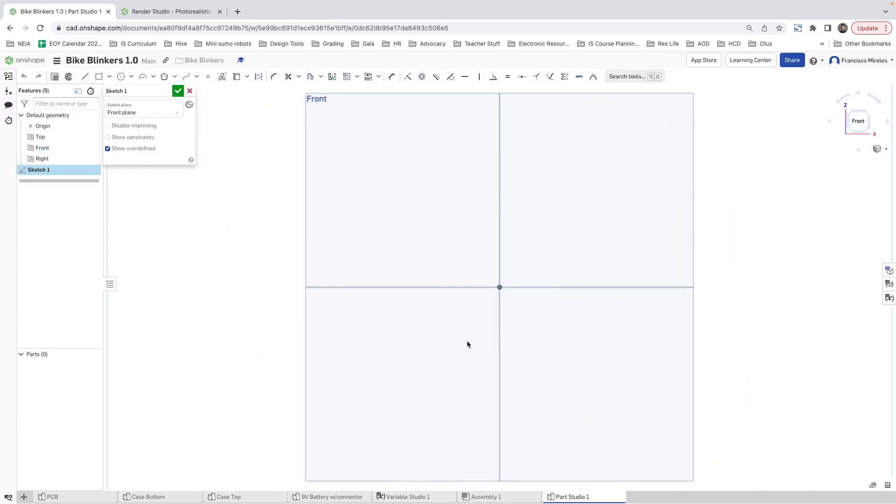
left_click(85, 76)
left_click(499, 288)
left_click(499, 404)
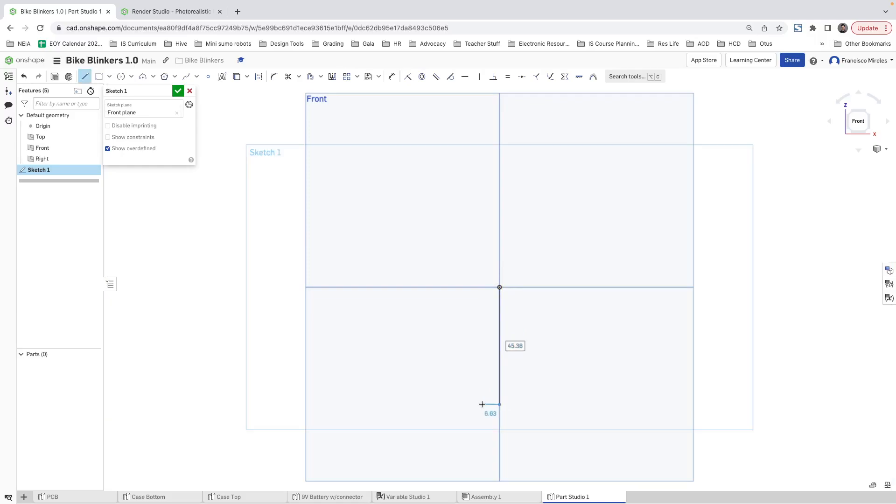
left_click(486, 404)
left_click(486, 316)
left_click(472, 316)
left_click(471, 287)
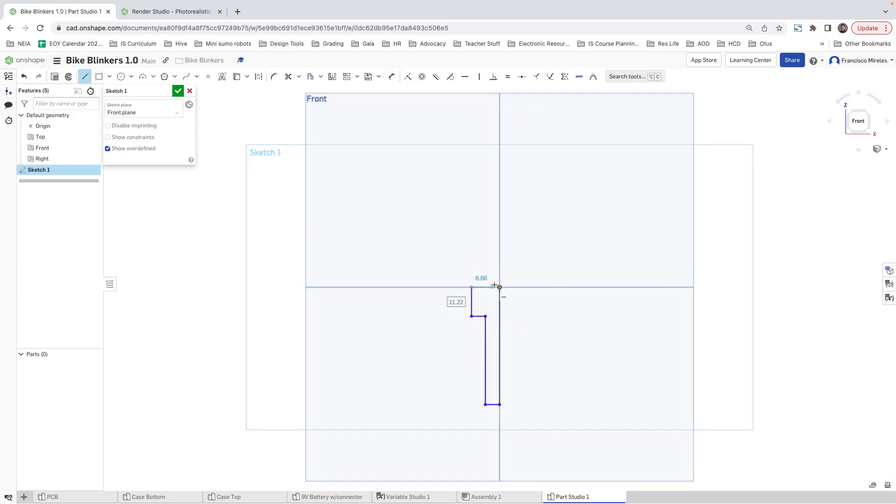
left_click(500, 287)
key("Escape")
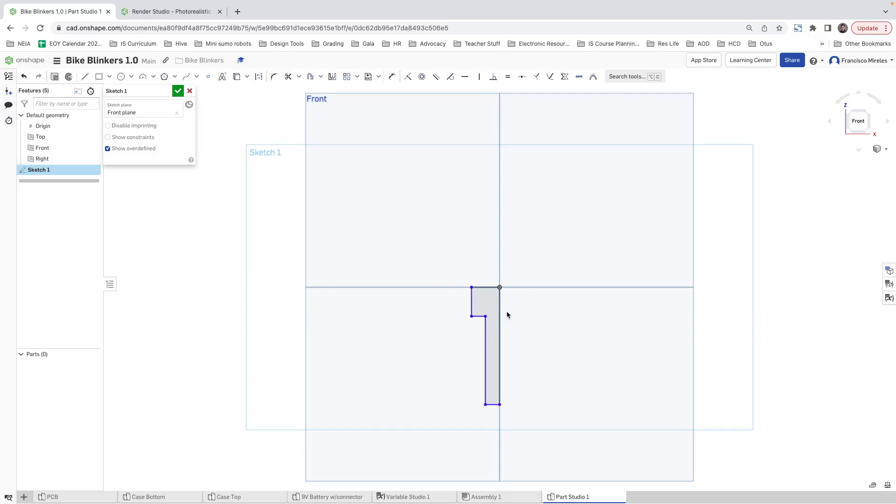
- Dimension the upper edge of the screw head's half-profile to 5.37/2 mm
key("d")
left_click(485, 287)
left_click(467, 243)
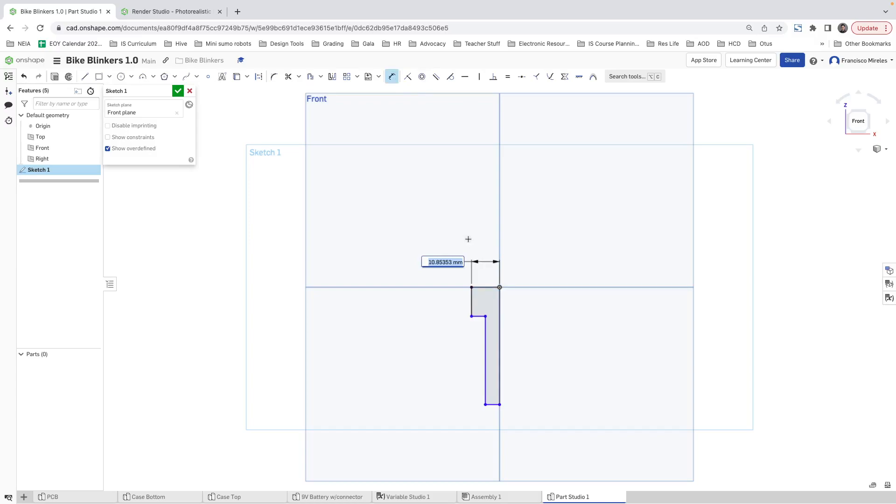
type("5.37/2")
key("Return")
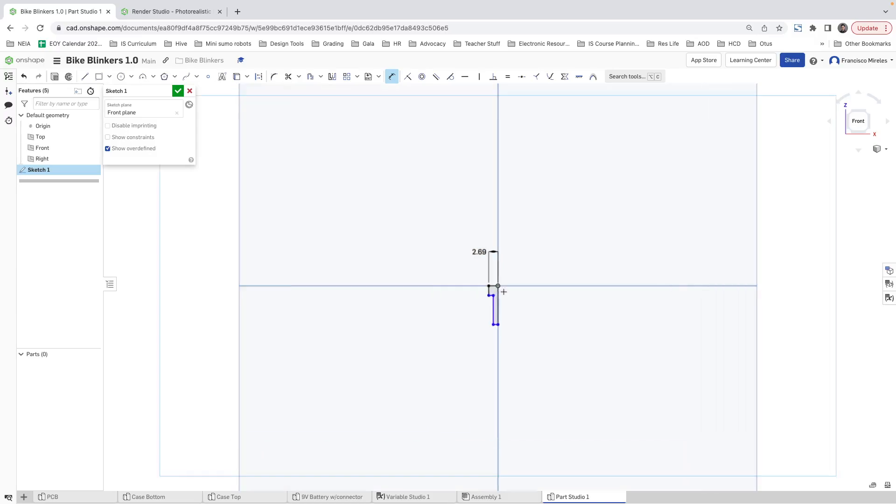
- Dimension the height of the screw head to 3.2 mm
scroll(497, 290, "up", 6)
left_click(484, 280)
left_click(446, 282)
type("3.2")
key("Return")
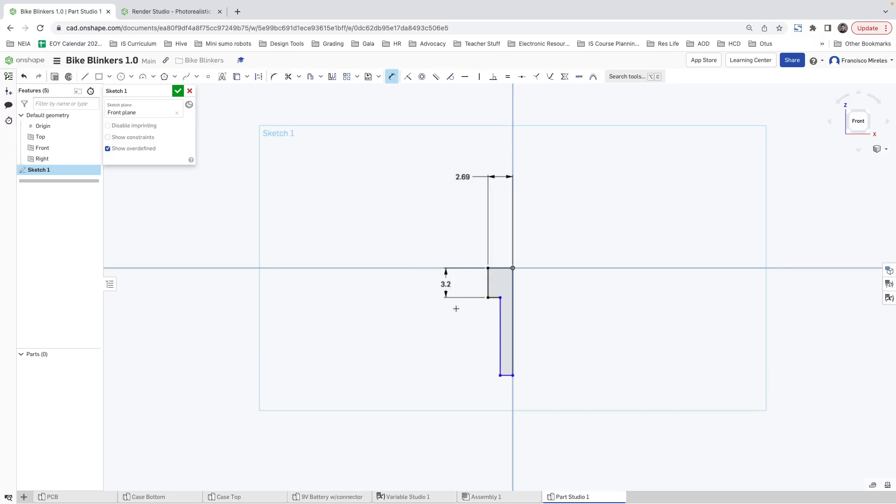
- Dimension the screw shaft's length to 16 mm and change the head height to 3 mm
left_click(501, 314)
left_click(445, 321)
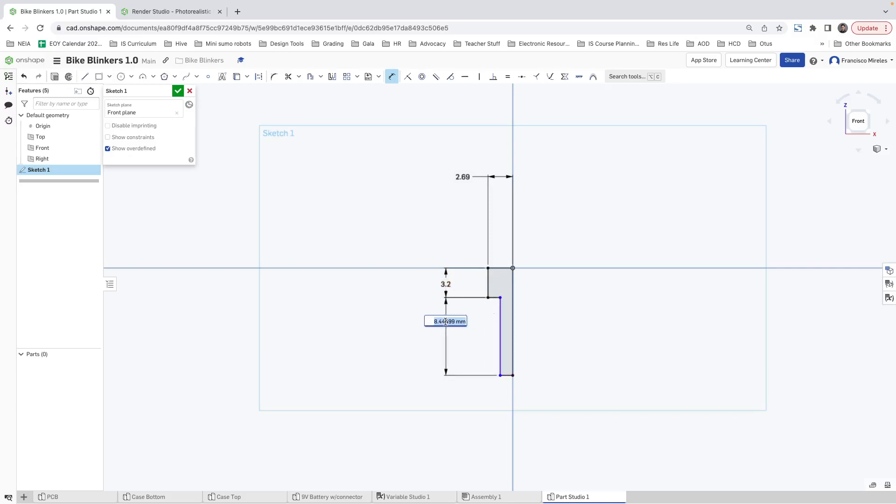
type("16")
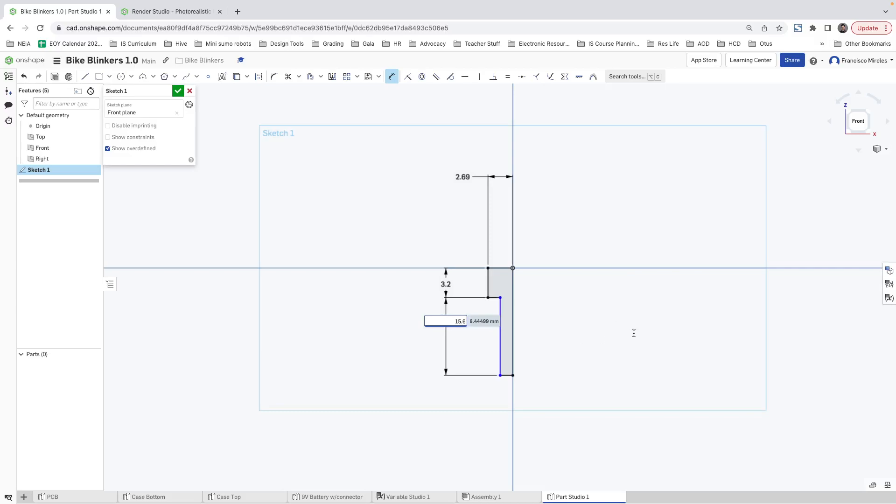
key("Escape")
double_click(449, 284)
type("3")
key("Return")
double_click(448, 319)
type("16")
key("Return")
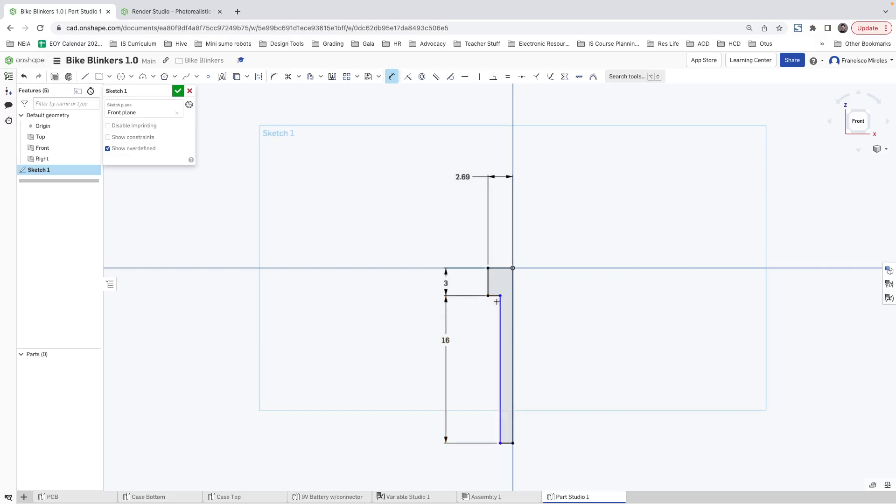
- Dimension the lower edge of the shaft's half-profile to 2.93/2 mm
left_click(507, 443)
left_click(474, 457)
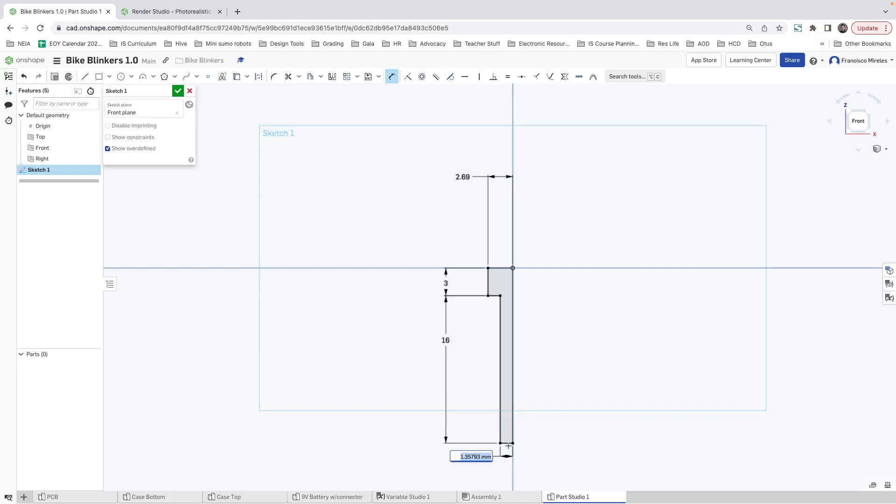
type("2.93")
key("Return")
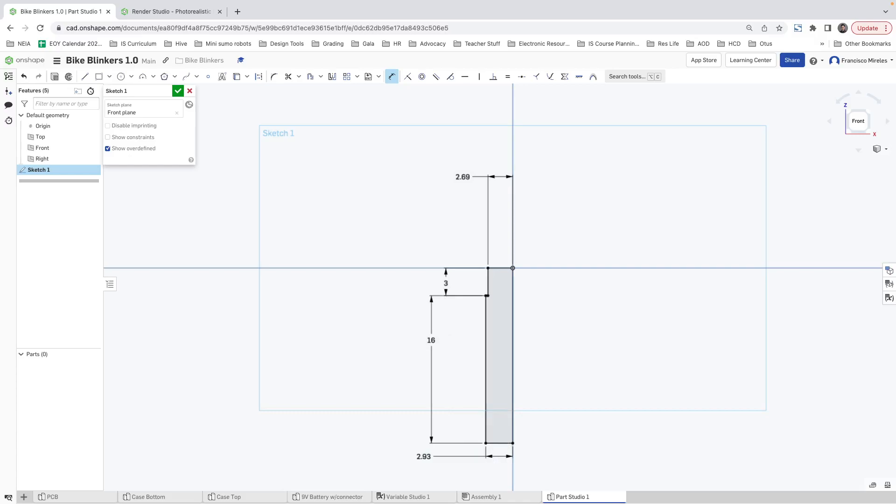
double_click(455, 458)
key("Right")
type("/2")
key("Return")
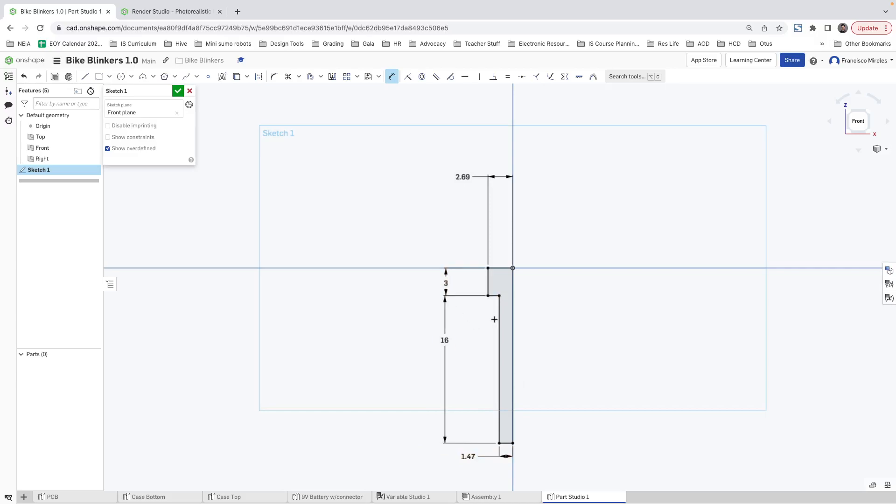
key("Escape")
- Finish the sketch and revolve the screw half-profile fully around its long vertical edge through the origin as a new solid
left_click(513, 298)
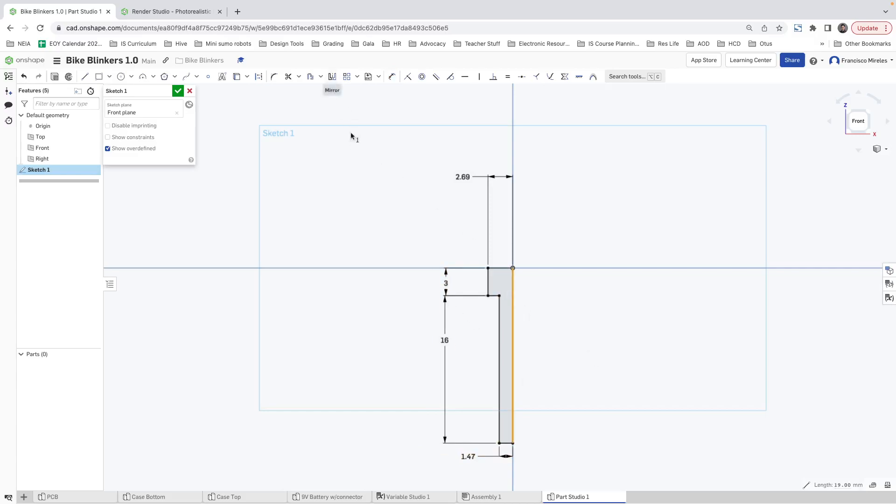
mouse_move(448, 245)
left_mouse_down()
mouse_move(587, 413)
mouse_move(592, 459)
left_mouse_up()
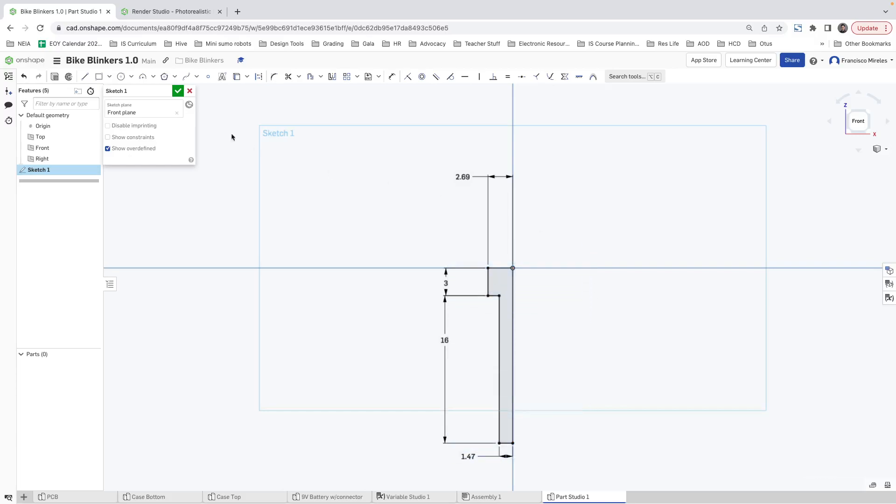
left_click(55, 78)
key("Escape")
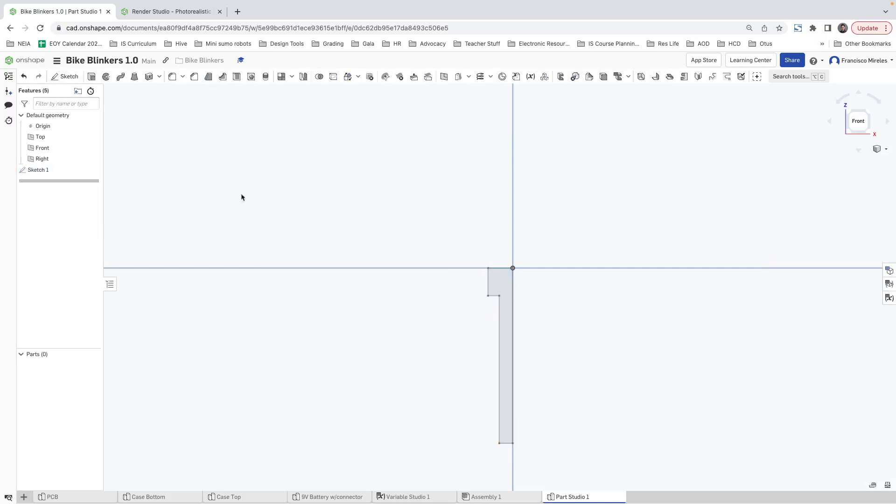
double_click(47, 171)
left_click(68, 76)
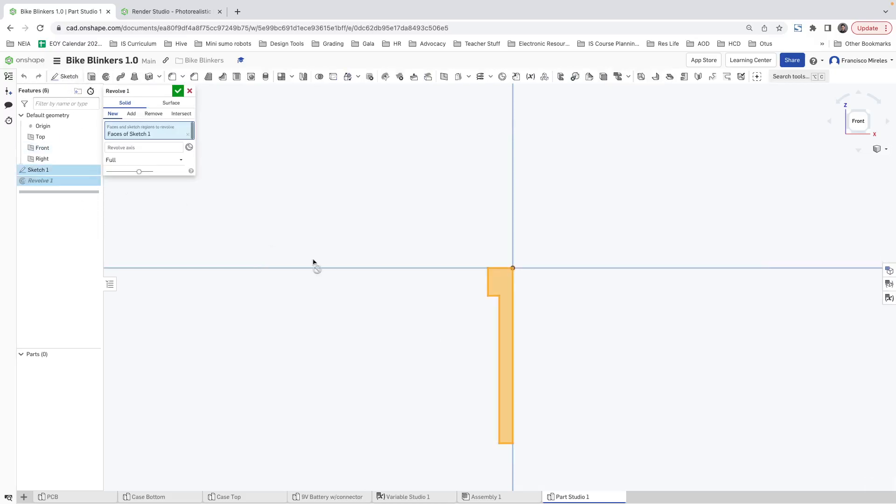
left_click(137, 147)
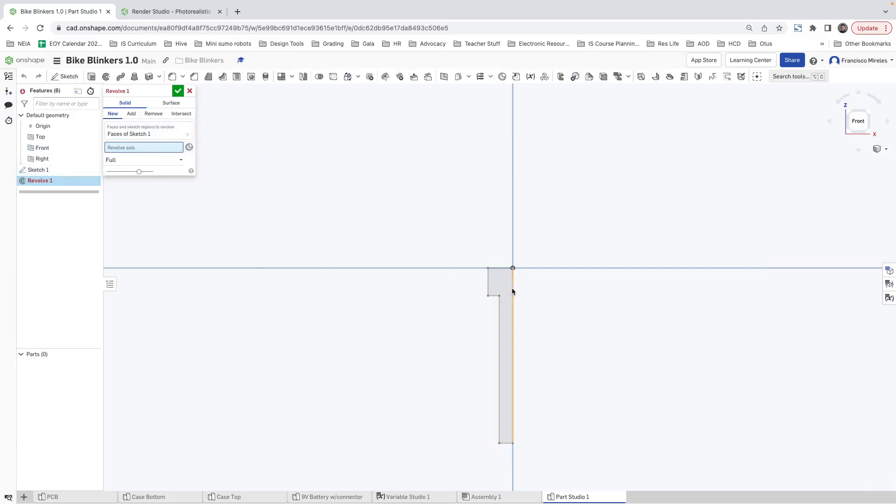
left_click(513, 291)
right_click_drag(582, 316, 571, 348)
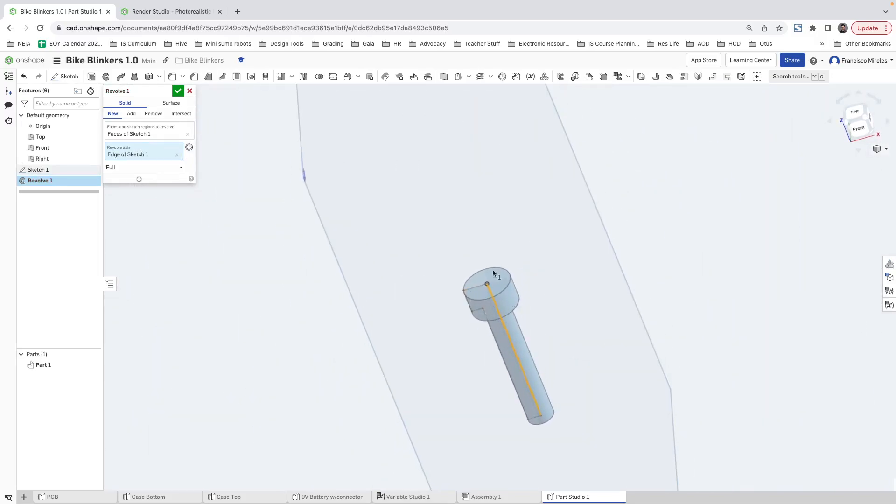
left_click(176, 170)
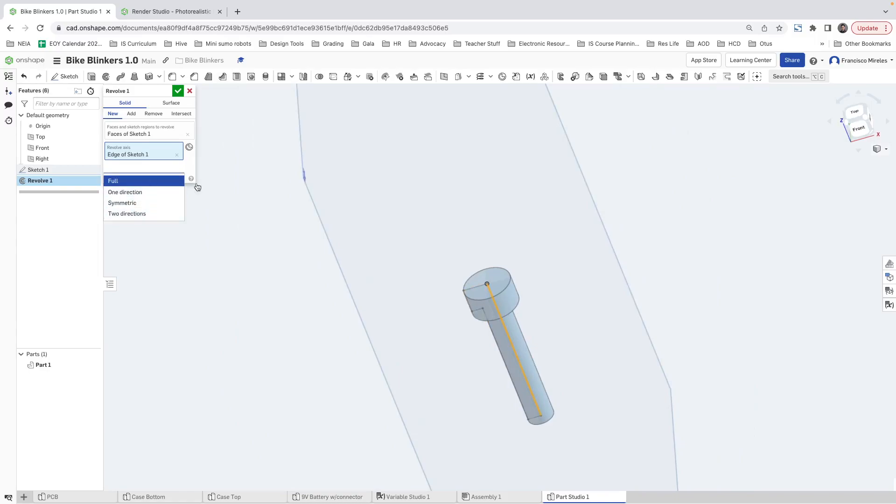
left_click(178, 90)
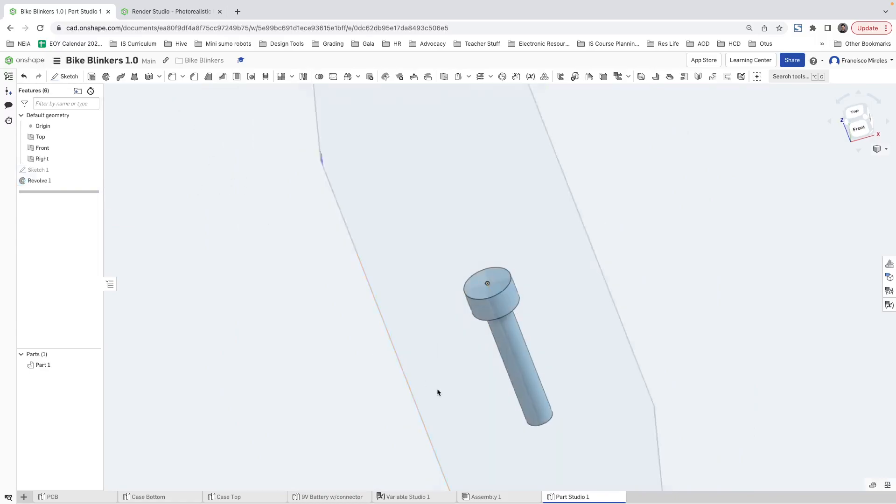
- Rename the screw's Part Studio as "M3x16 allen bolt"
right_click_drag(436, 392, 514, 266)
right_click_drag(534, 320, 438, 453)
right_click(566, 498)
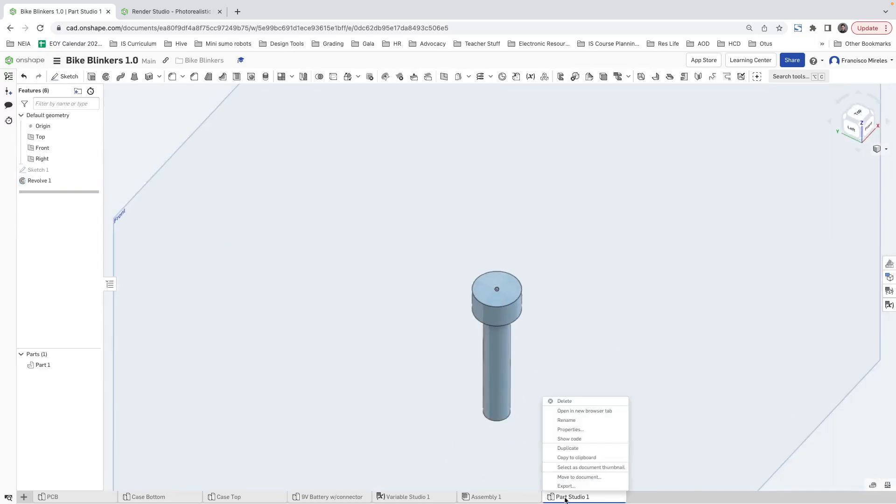
left_click(567, 421)
type("M3x16")
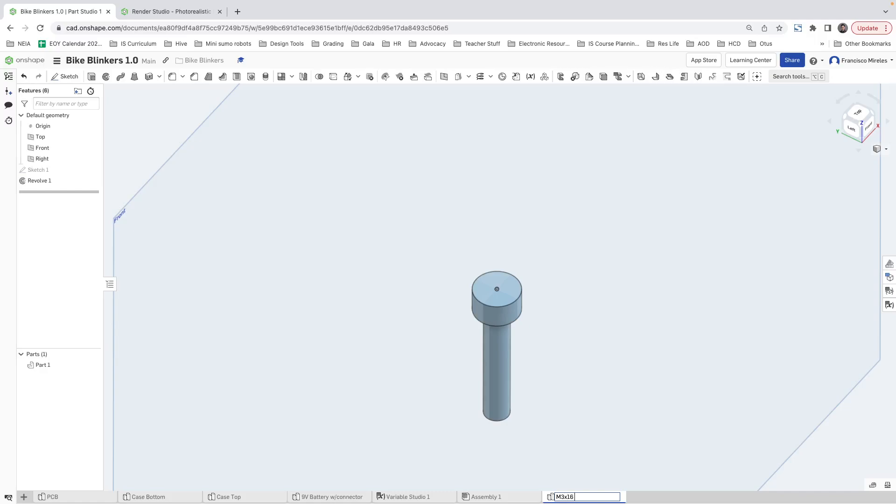
type(" allen bolt")
key("Return")
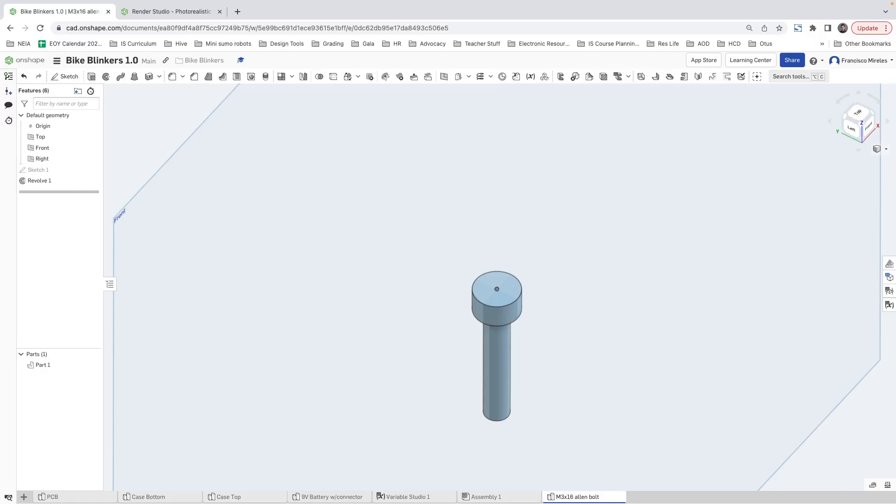
- Create a new Part Studio next to Assembly 1 and name it "M3x6x5 threaded insert"
mouse_move(471, 499)
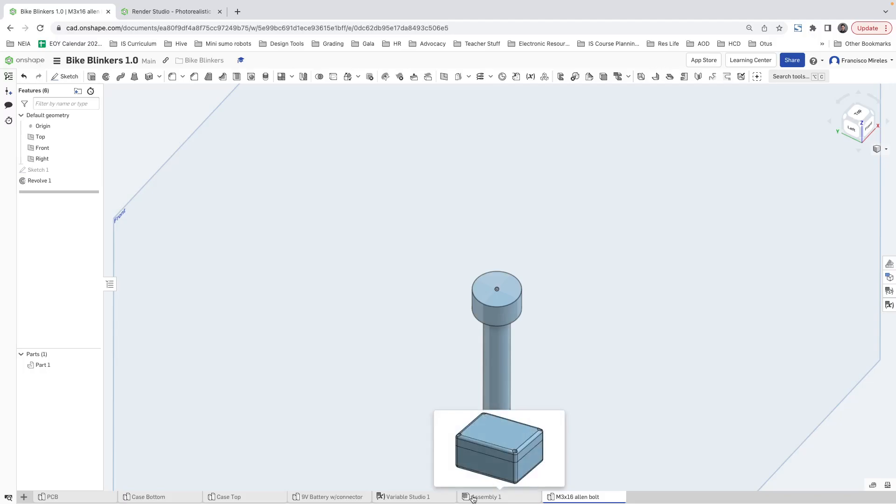
left_click(472, 499)
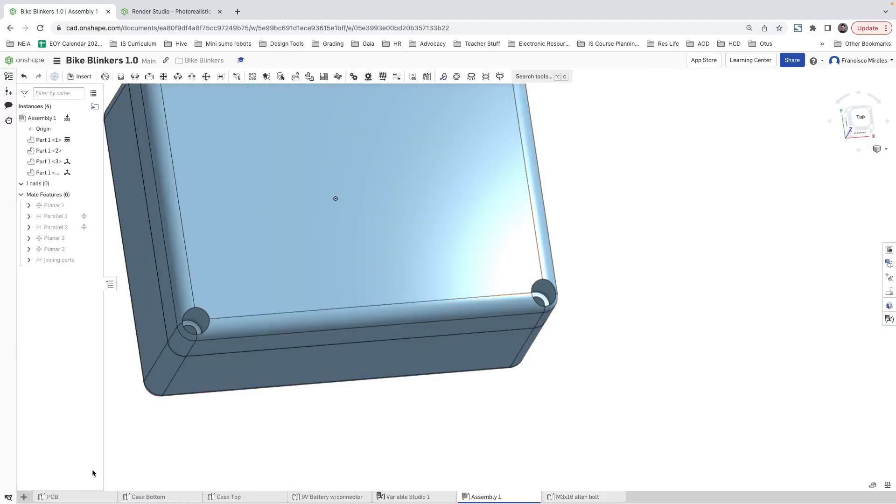
left_click(23, 499)
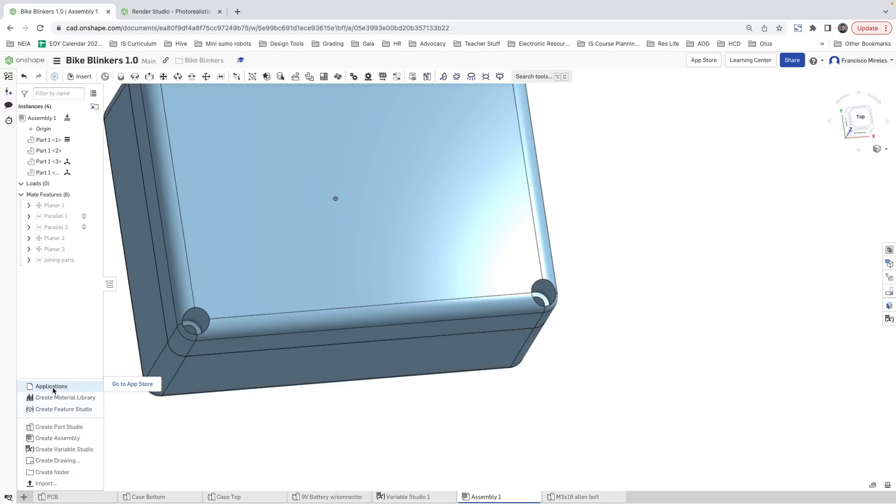
left_click(323, 427)
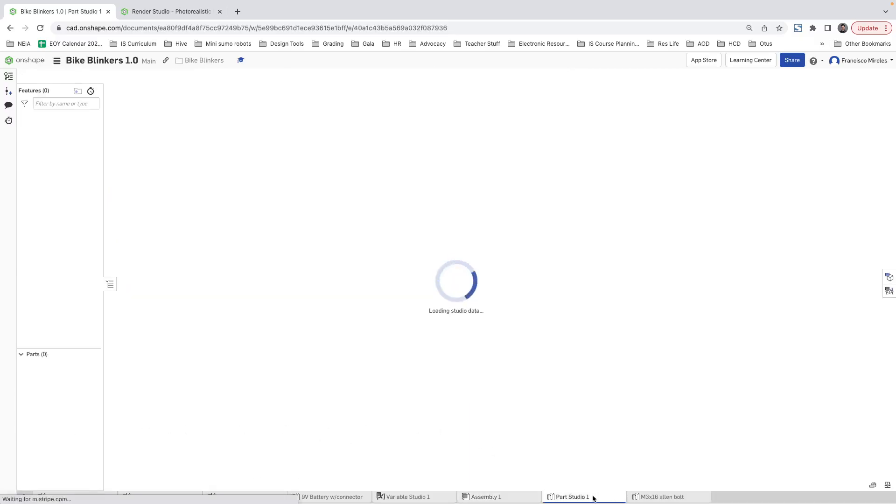
right_click(589, 496)
left_click(567, 429)
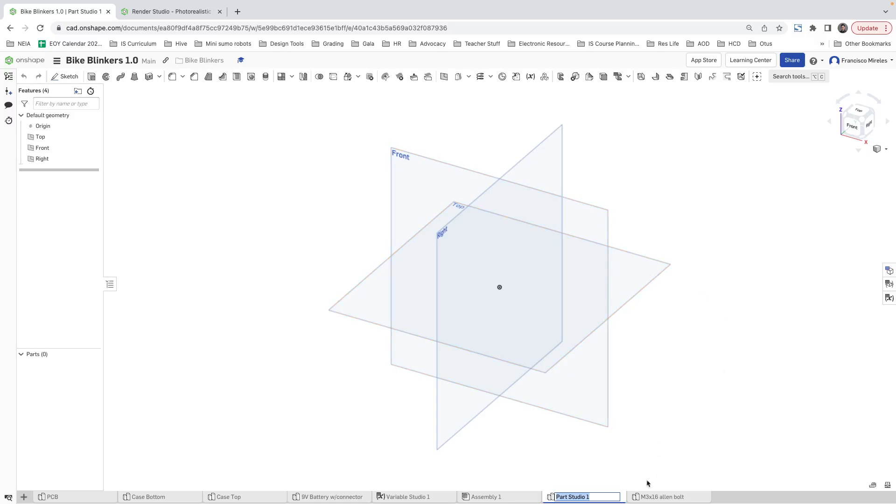
type("M3")
type("x")
type("6x5")
type(" the")
type("eaded i")
type("nsert")
key("Return")
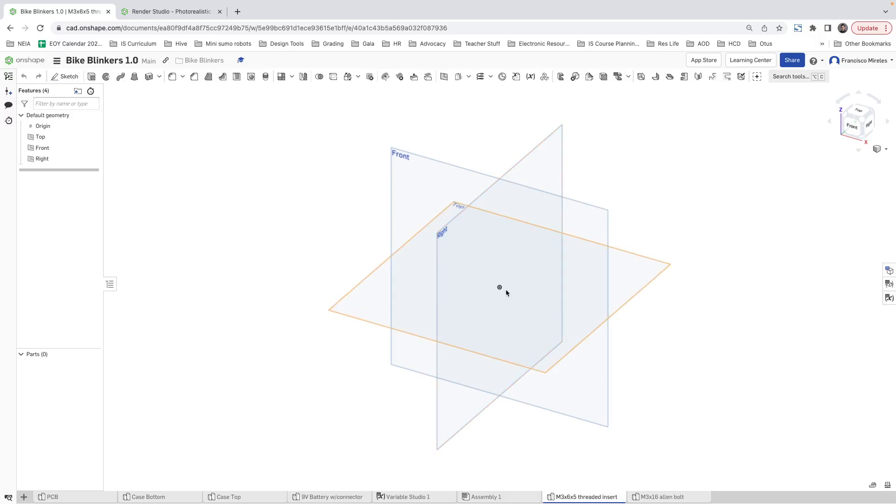
- Sketch a circle about 17.7 mm in diameter on the Top plane, centred on the origin
left_click(68, 76)
right_click(369, 294)
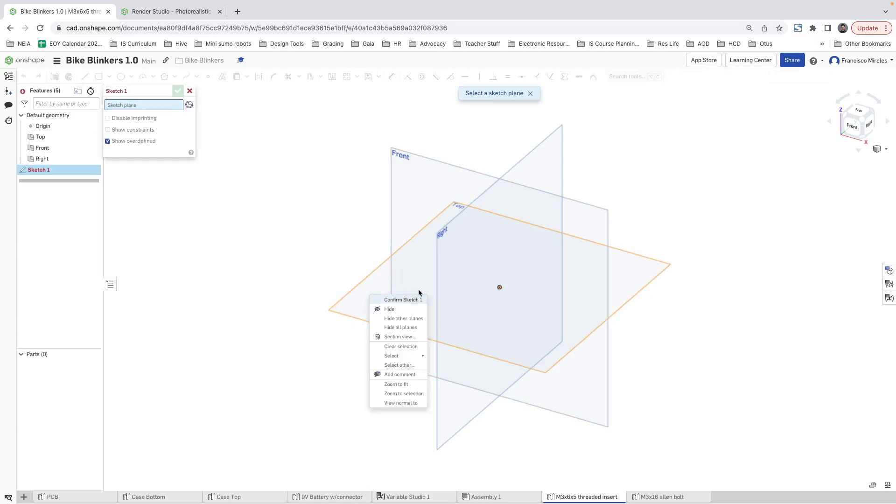
left_click(132, 105)
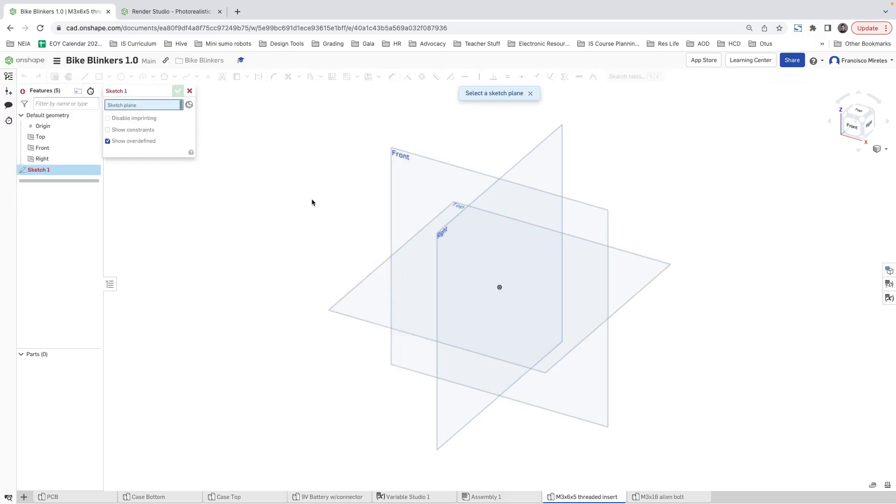
left_click(379, 272)
key("c")
left_click(499, 287)
left_click(514, 288)
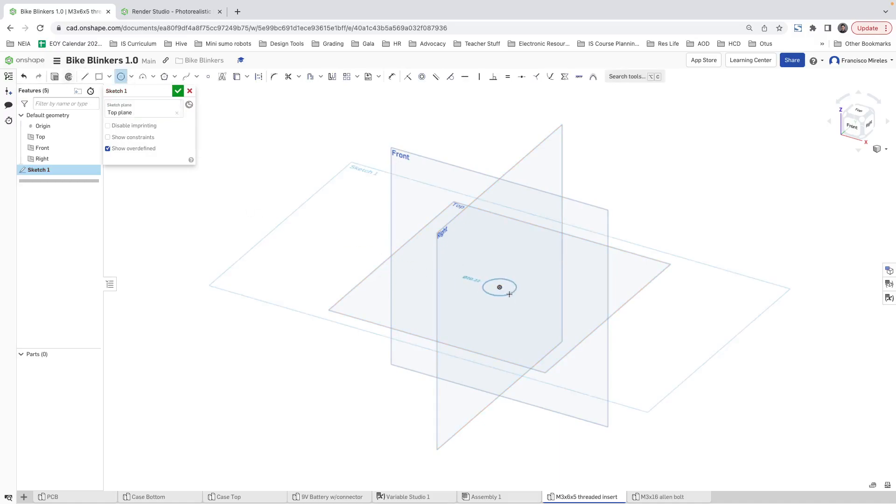
- Dimension the circle's diameter to 5 mm
left_click(392, 76)
left_click(514, 287)
left_click(535, 283)
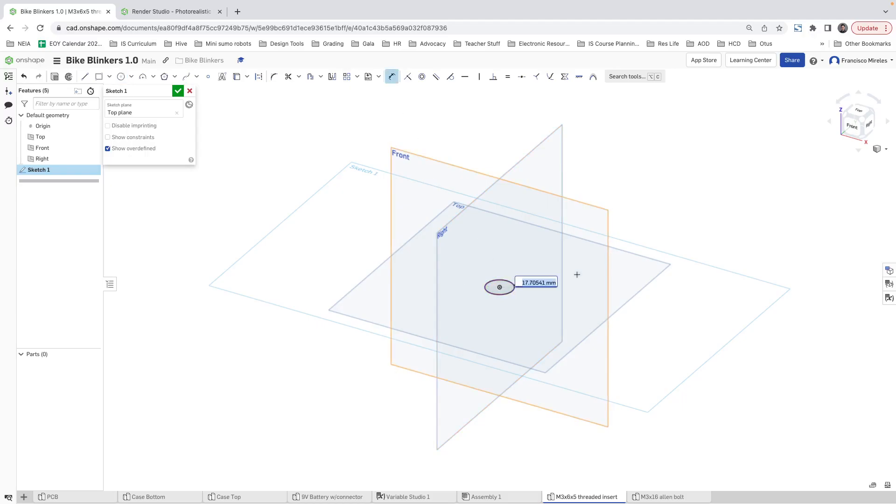
type("5")
key("Return")
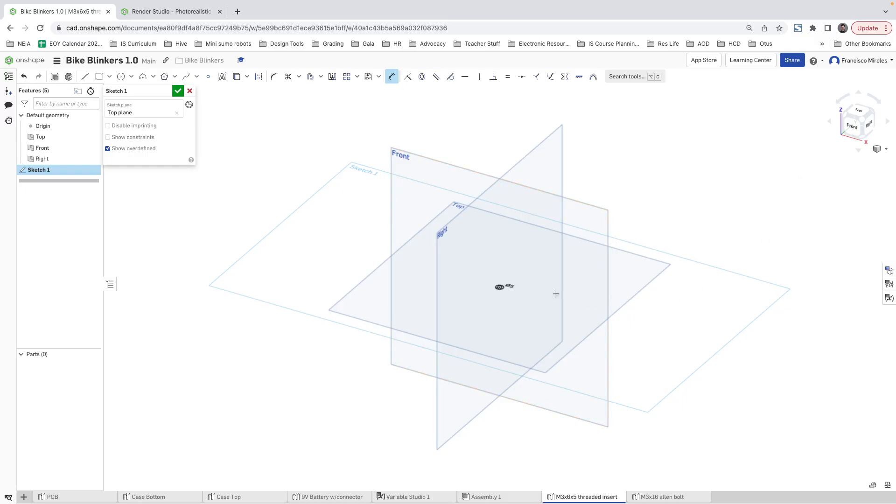
- Extrude the 5 mm circle upward to a blind depth of 6 mm as a new solid
scroll(504, 287, "up", 10)
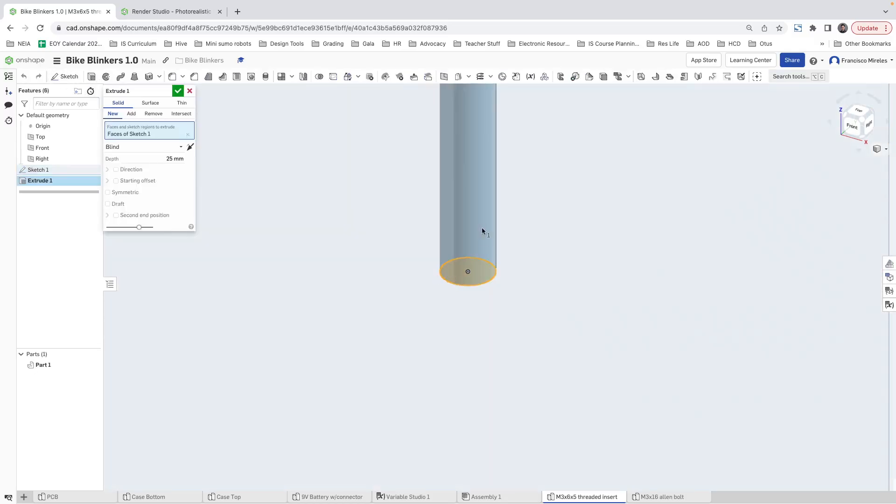
left_click(170, 158)
left_click(170, 159)
key("ctrl+a")
type("6")
key("Return")
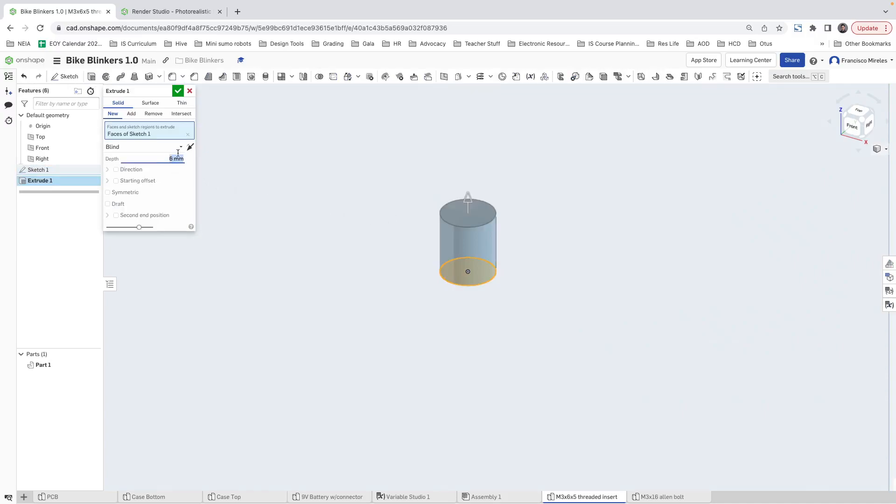
left_click(177, 91)
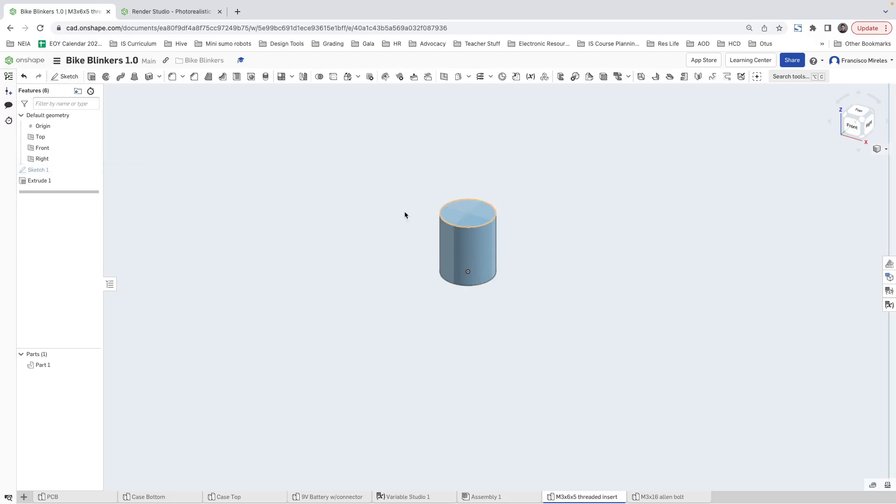
- Reopen the insert's base sketch and draw a smaller concentric circle inside the 5 mm circle
right_click(54, 171)
left_click(82, 189)
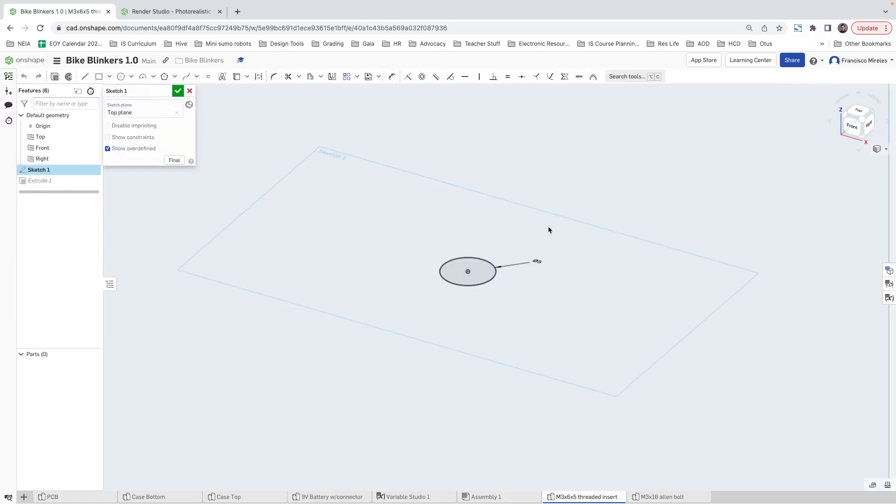
left_click(121, 76)
left_click(474, 273)
left_click(484, 271)
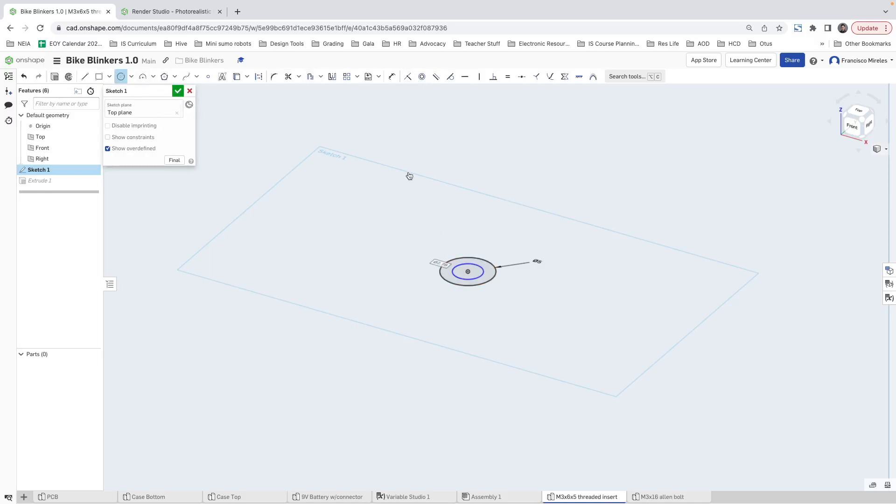
- Dimension the inner circle's diameter to 3 mm and finish the sketch to hollow out the insert
key("u")
left_click(485, 275)
left_click(522, 278)
type("3")
key("Return")
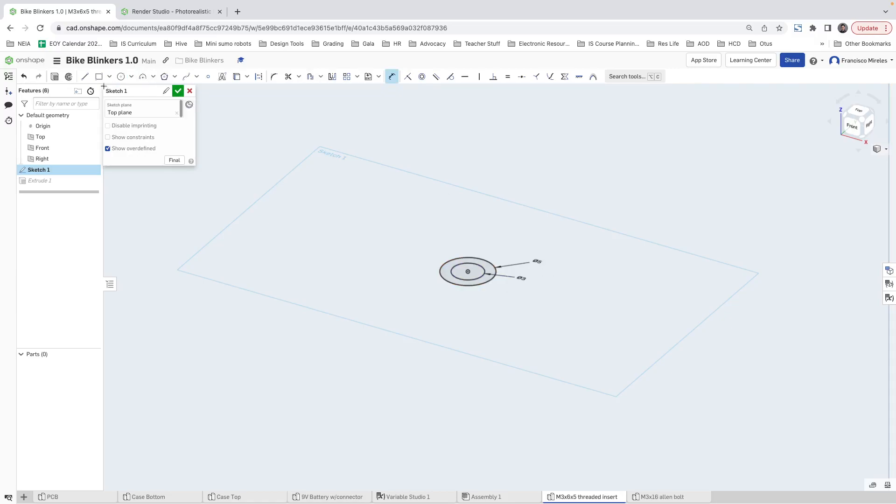
left_click(178, 90)
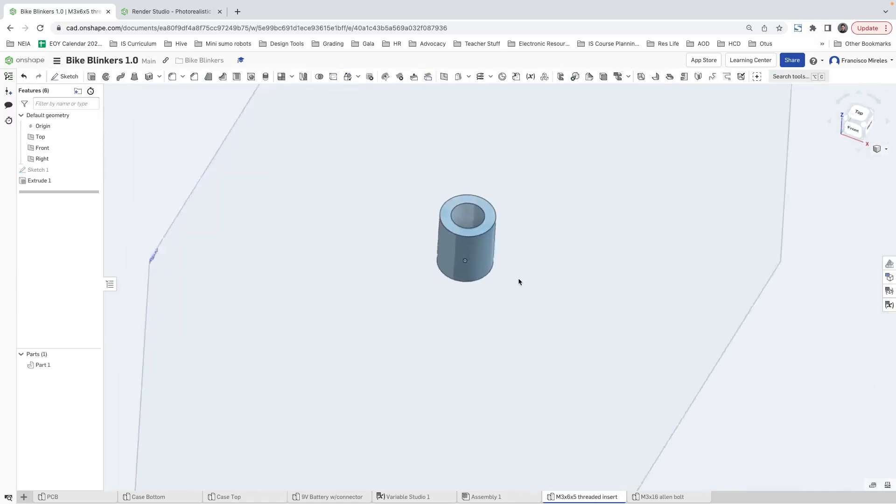
left_click(647, 497)
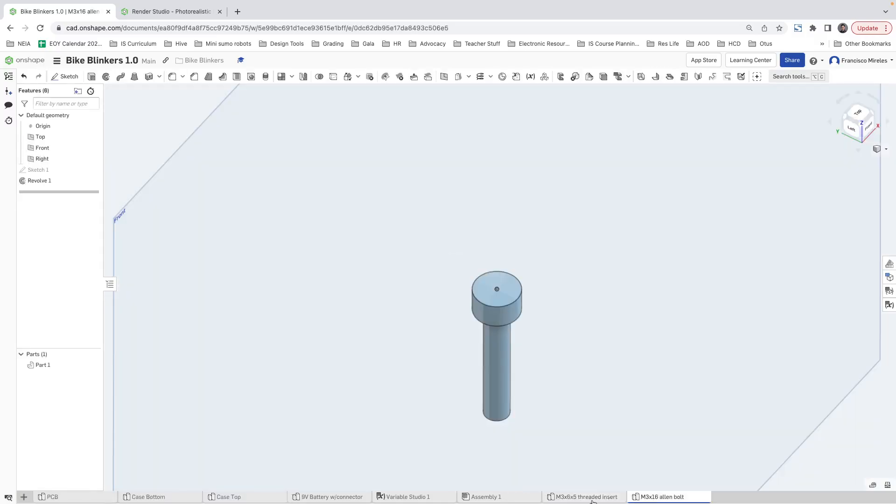
left_click(577, 498)
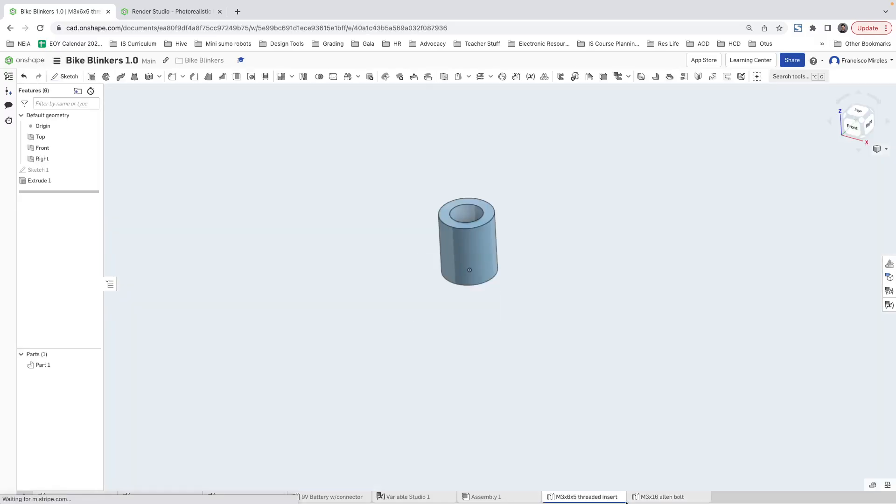
right_click(578, 499)
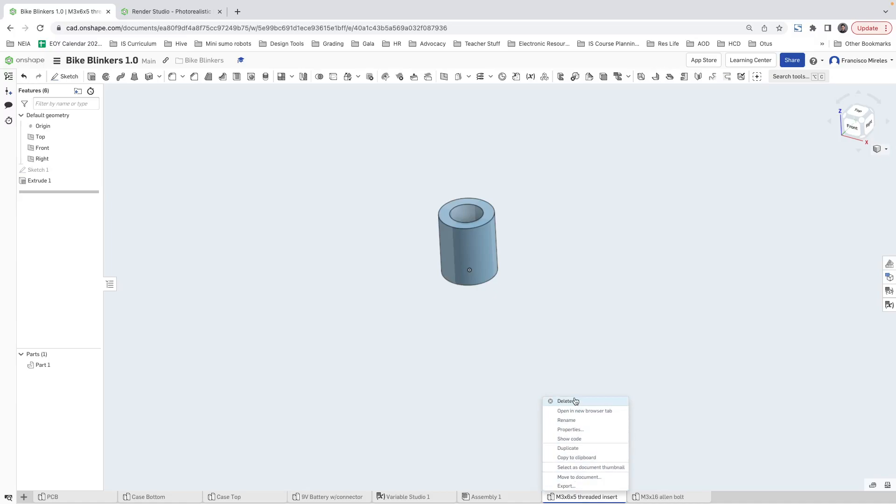
left_click(579, 478)
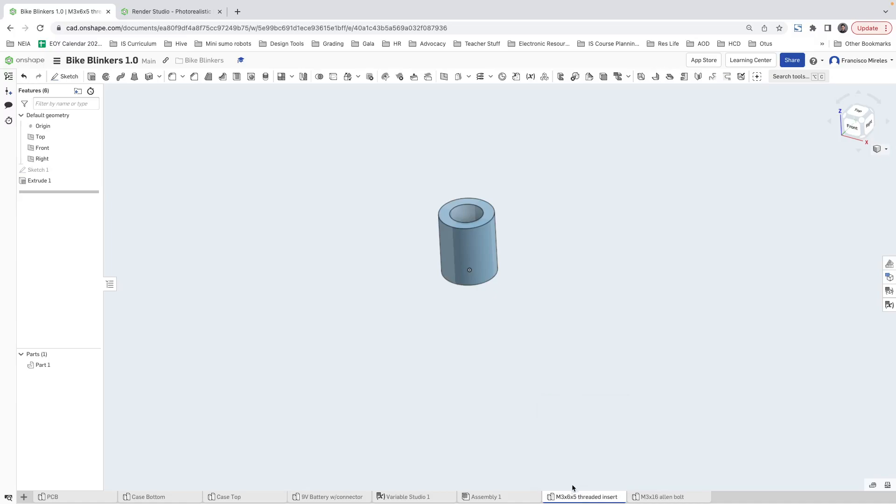
- Open Assembly 1 and hide the case top to examine the corner posts of the case bottom
left_click(509, 499)
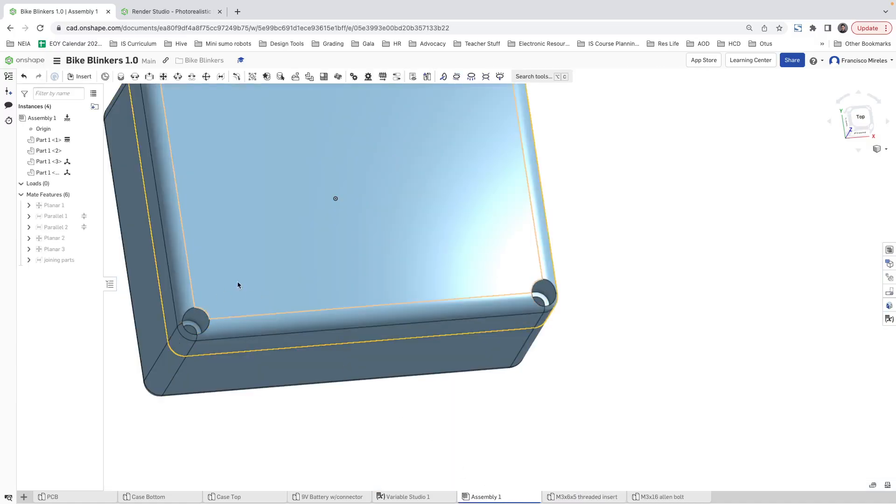
scroll(233, 281, "up", 2)
scroll(249, 312, "down", 5)
left_click(82, 172)
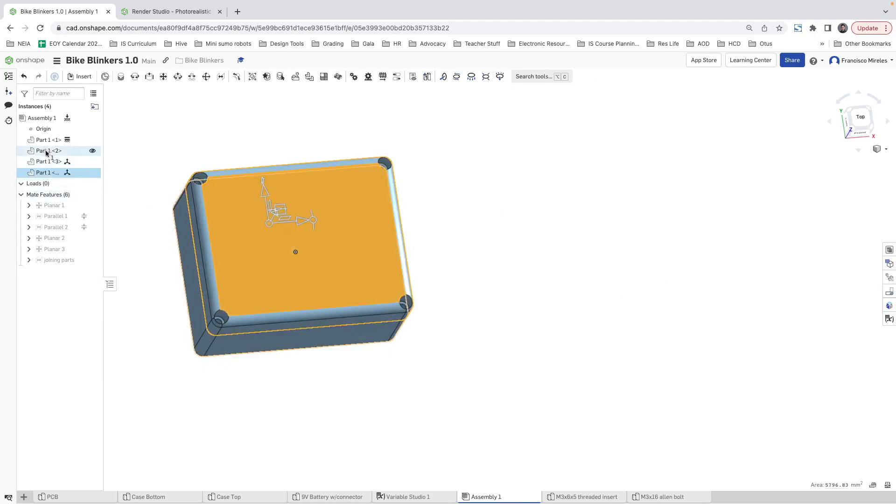
left_click(92, 172)
right_click_drag(452, 315, 473, 281)
left_click(473, 282)
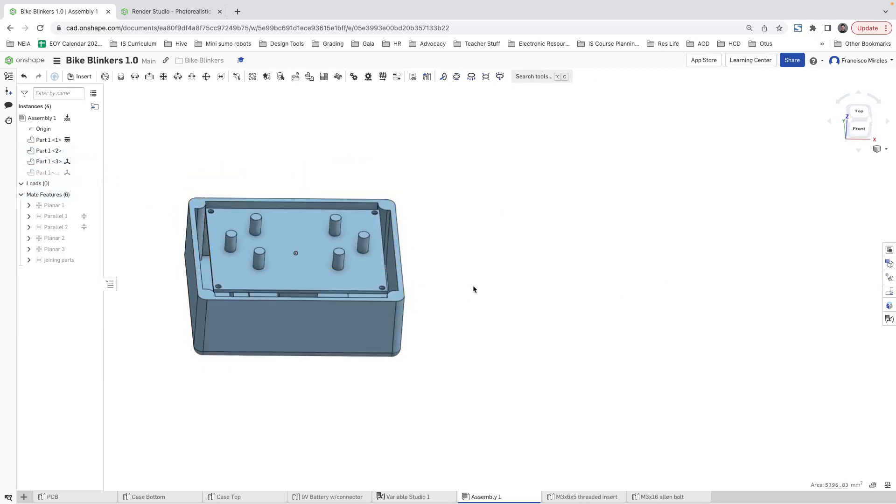
scroll(224, 267, "up", 2)
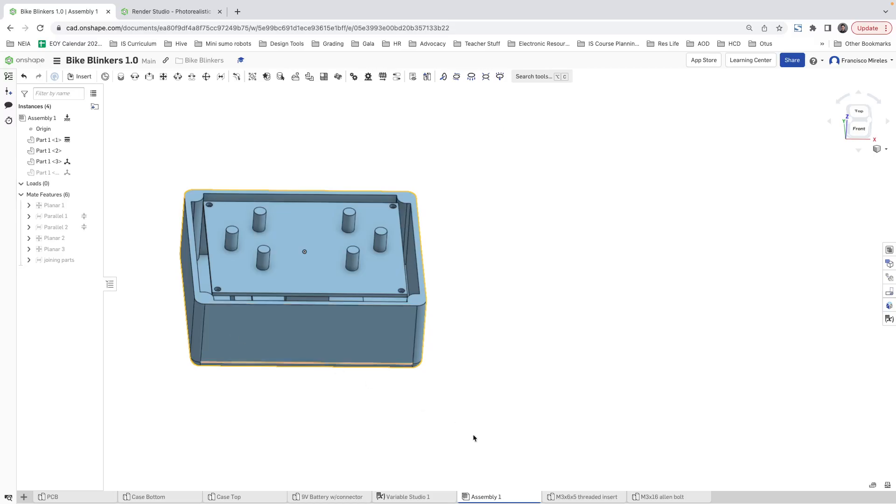
- Show the case top again and hide the case bottom to expose the underside of the top's corners
left_click(92, 174)
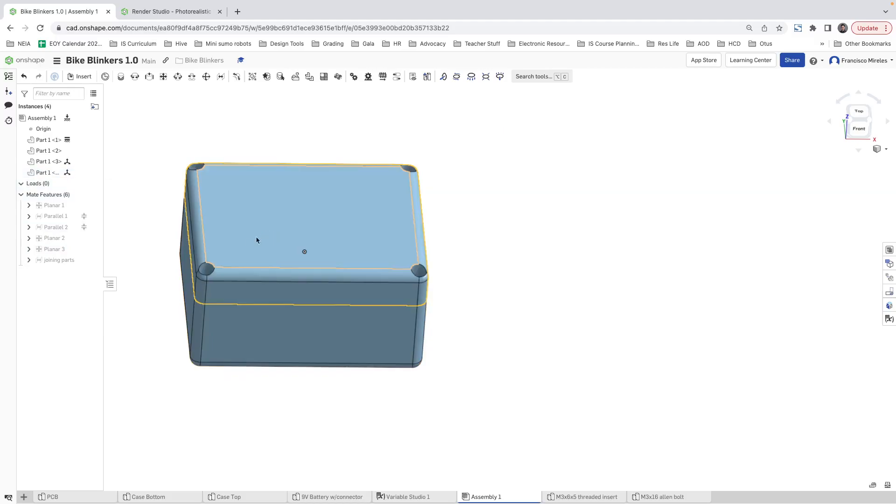
scroll(261, 233, "up", 3)
right_click_drag(225, 291, 318, 248)
left_click(226, 369)
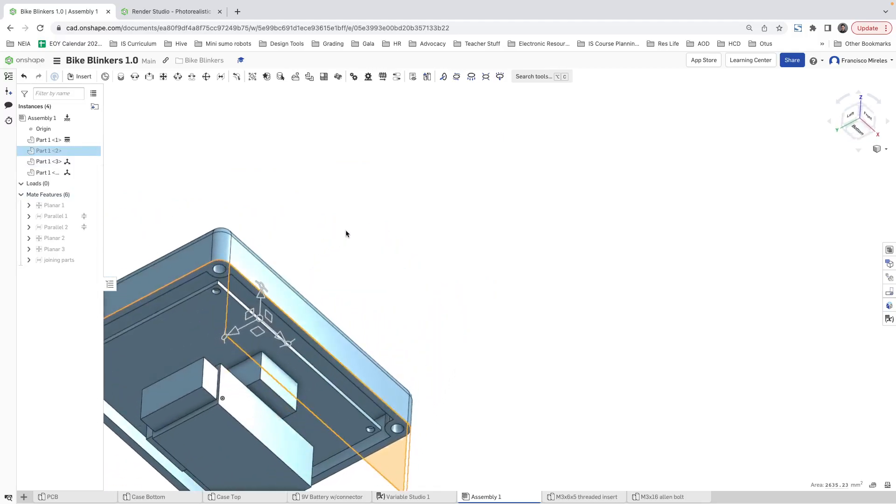
key("y")
- Measure the distance between the case top's mating rim face and the counterbore seat in a corner hole, in millimetres
left_click(873, 485)
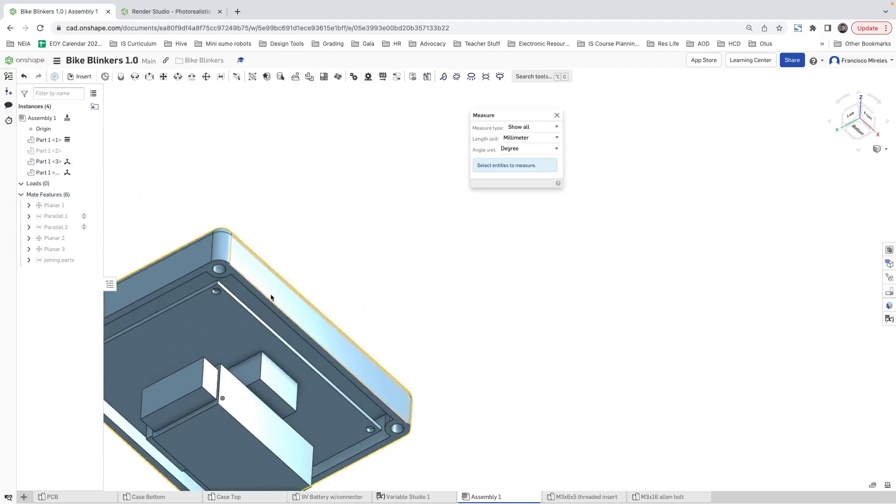
left_click(232, 274)
key("n")
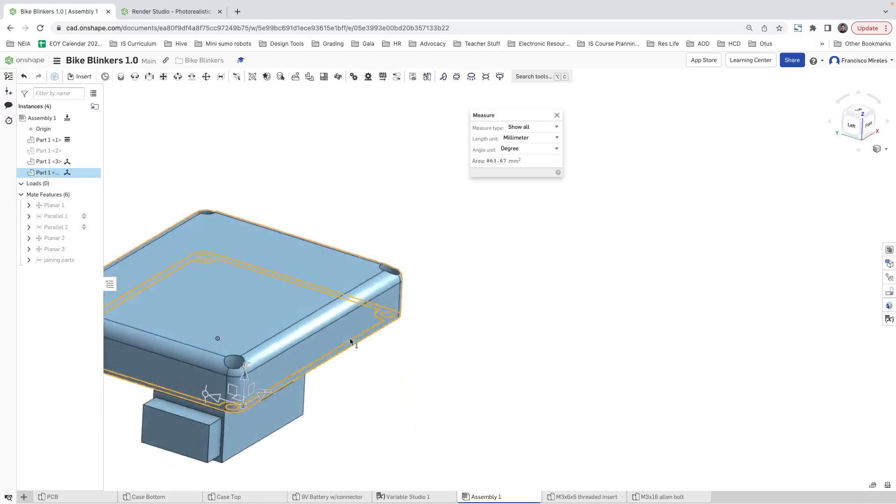
middle_click_drag(320, 380, 358, 239)
scroll(297, 363, "up", 3)
scroll(296, 364, "up", 3)
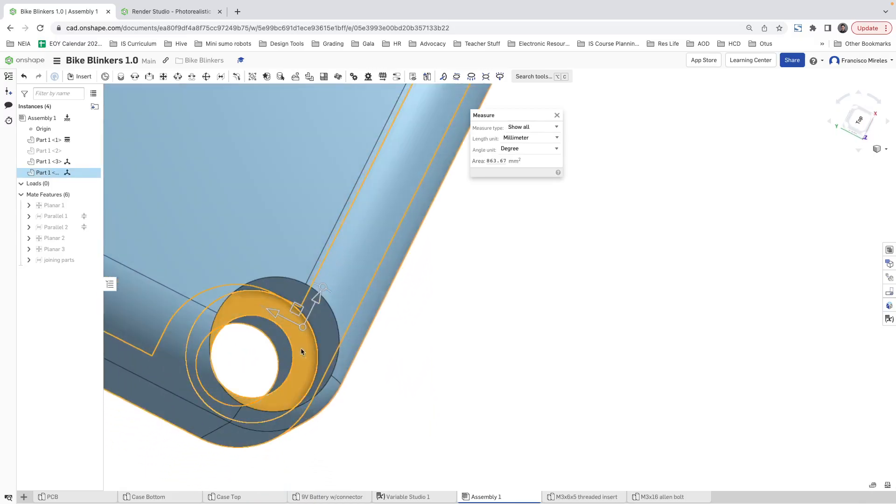
left_click(299, 346)
right_click_drag(452, 430, 417, 355)
scroll(405, 390, "down", 5)
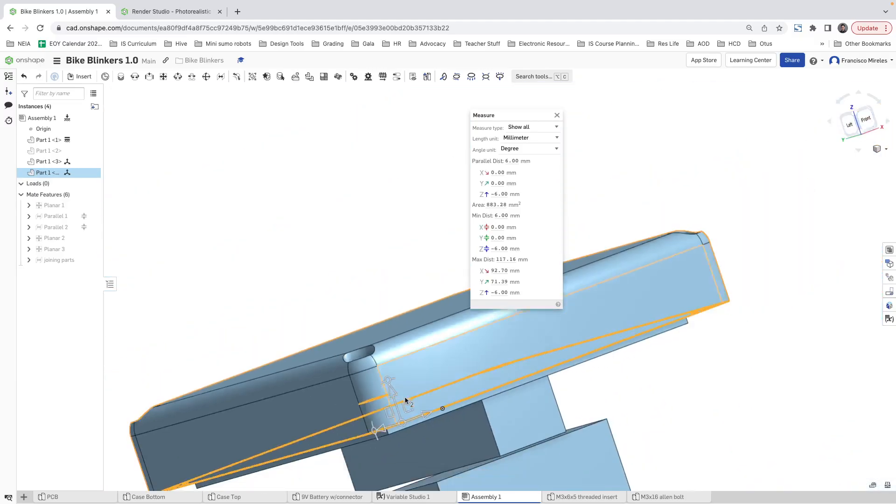
mouse_move(512, 161)
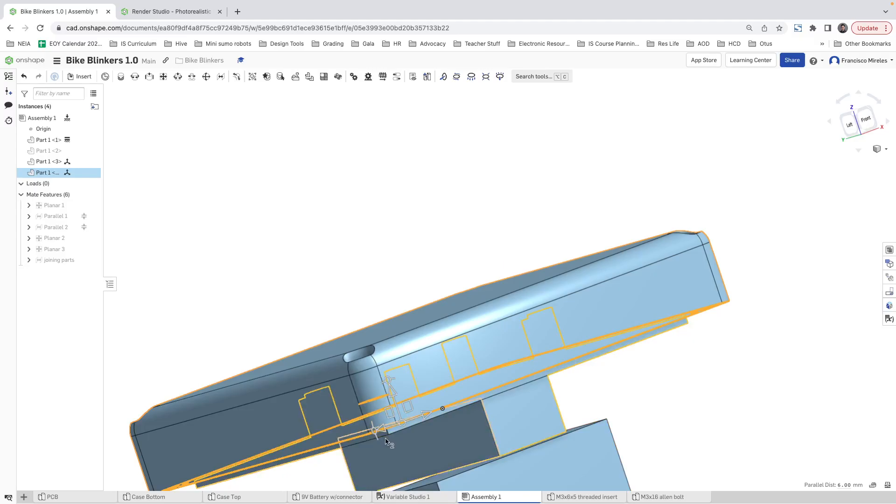
scroll(377, 363, "up", 2)
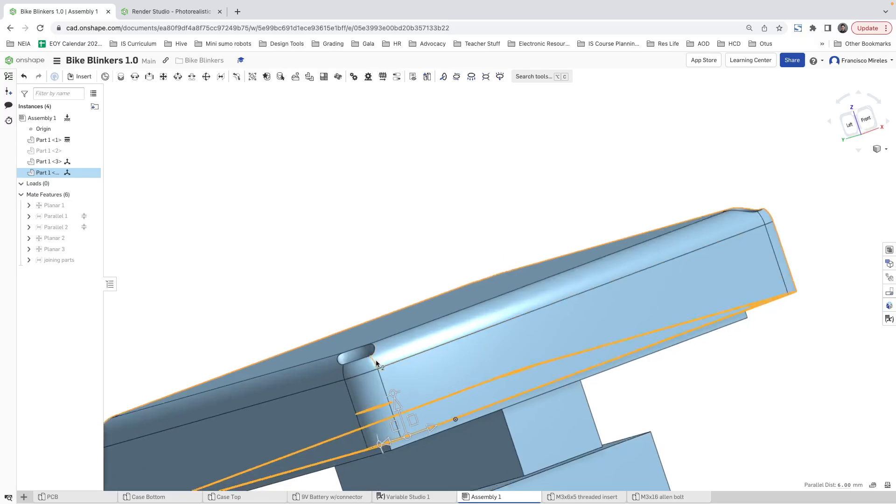
scroll(376, 363, "down", 5)
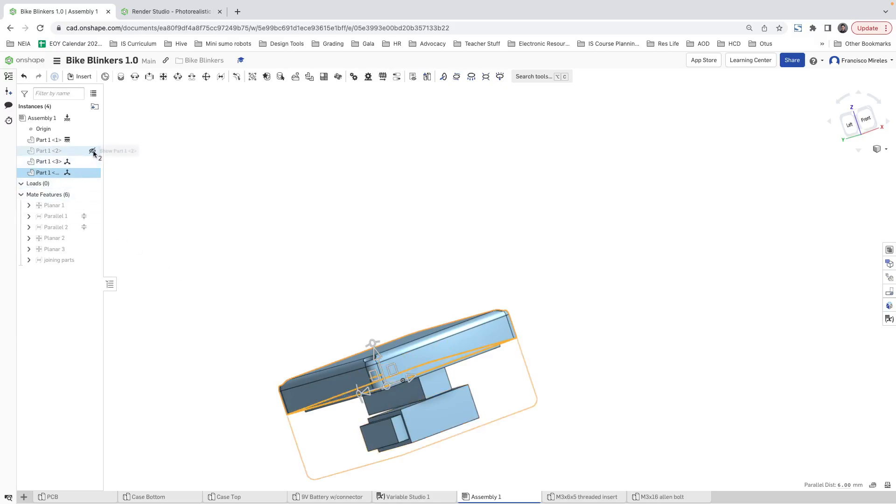
- Show the case bottom and hide the case top to expose the solid corner posts
left_click(92, 150)
left_click(93, 172)
right_click_drag(369, 322, 606, 419)
left_click(606, 419)
scroll(508, 315, "up", 5)
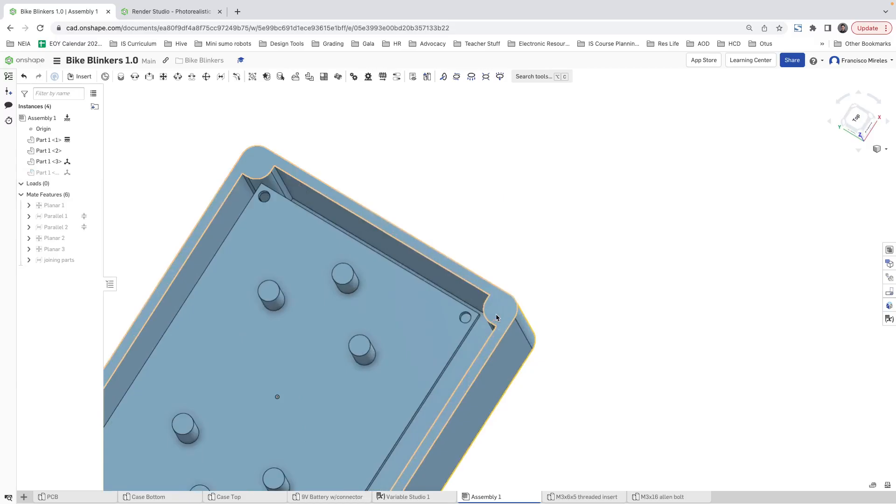
right_click(499, 311)
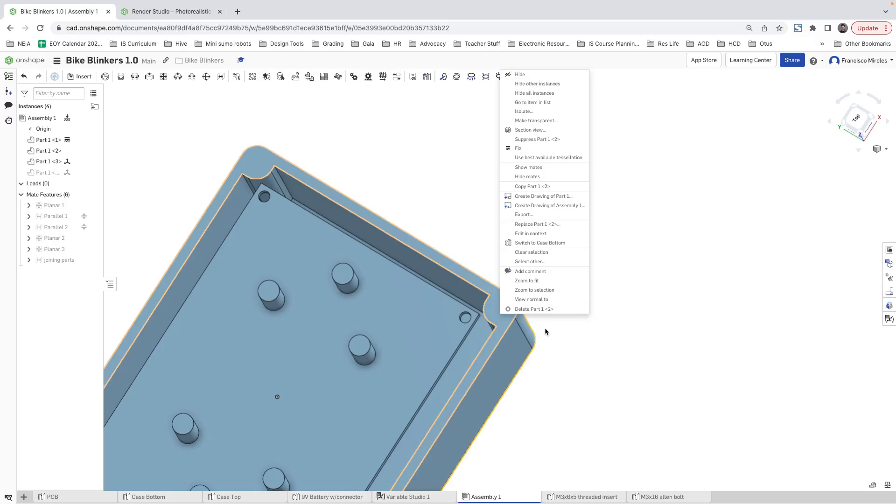
- Search Google in a new browser tab for "threaded brass inserts into 3d printed parts"
left_click(238, 12)
type("insert")
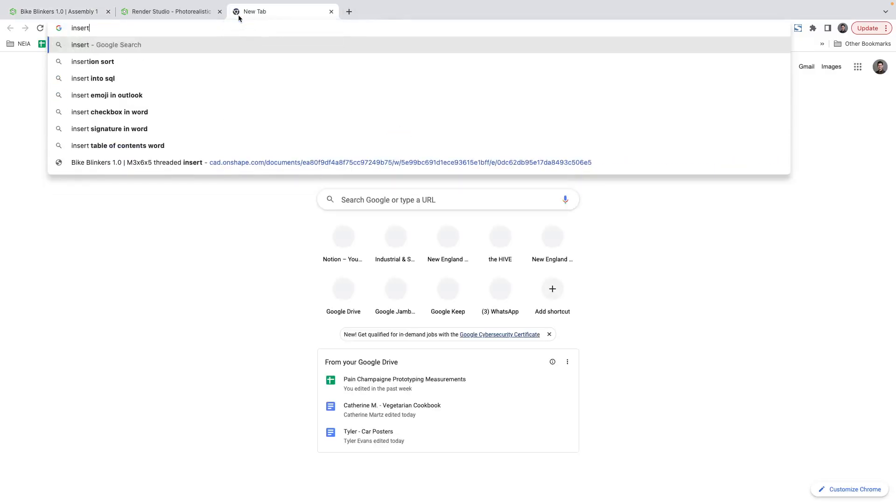
key("BackSpace")
key("BackSpace")
key("BackSpace")
key("BackSpace")
key("BackSpace")
key("BackSpace")
key("BackSpace")
type("threa")
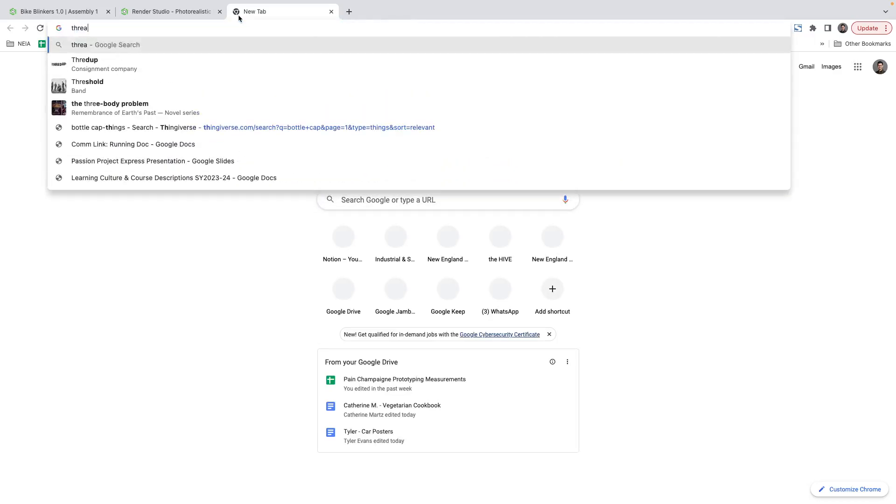
type("ded brass insertsi")
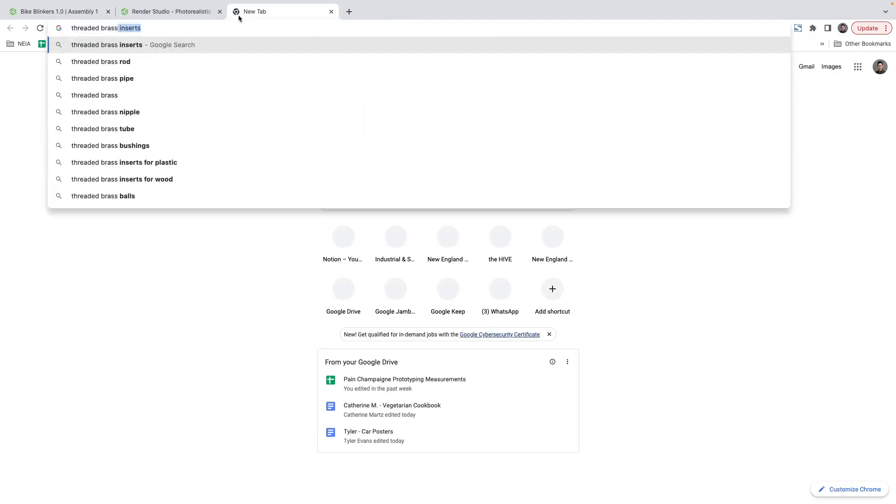
type("nto")
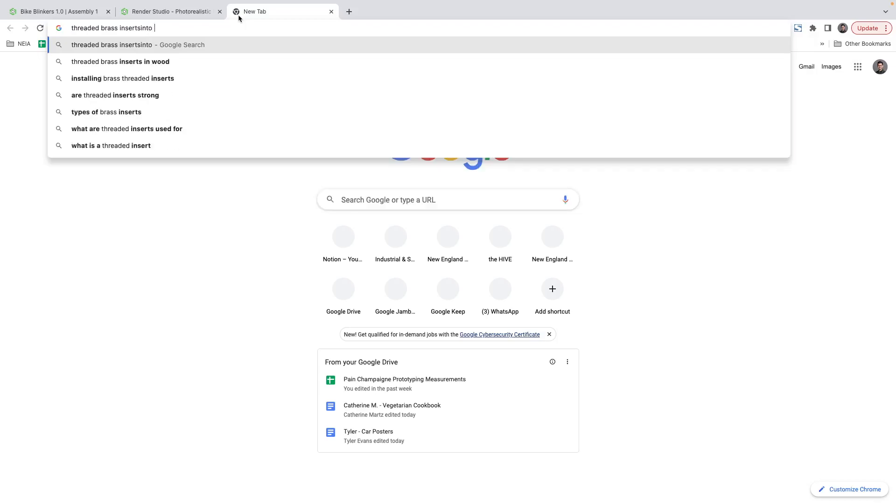
key("Left")
key("Left")
key("Left")
key("Left")
key("Left")
key("Down")
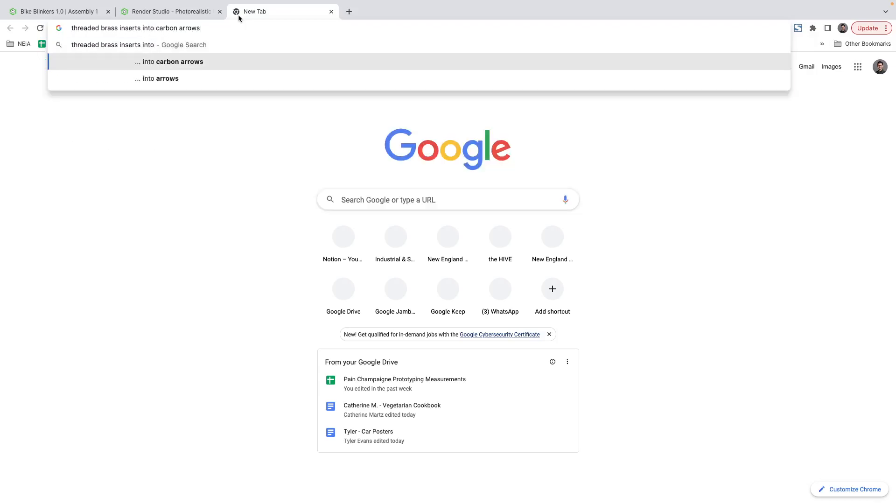
key("BackSpace")
key("BackSpace")
key("BackSpace")
key("BackSpace")
key("BackSpace")
key("BackSpace")
key("BackSpace")
key("BackSpace")
key("BackSpace")
key("BackSpace")
key("BackSpace")
key("BackSpace")
key("BackSpace")
type("3D")
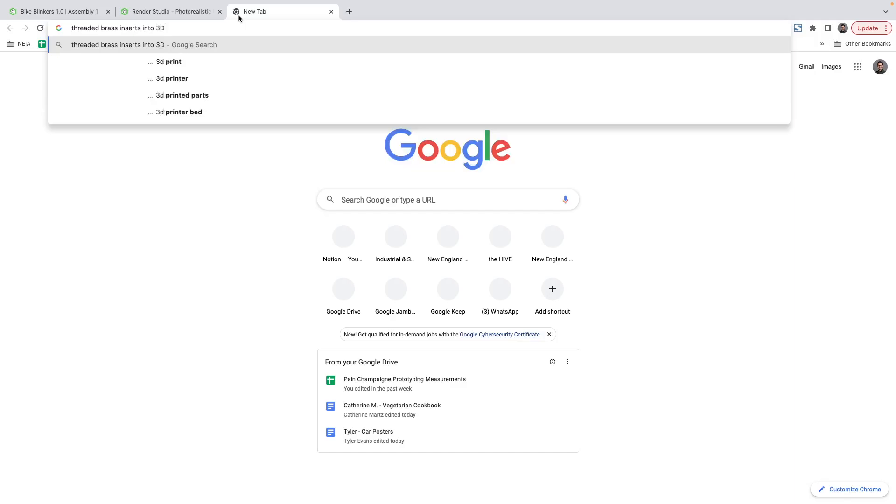
key("Down")
key("Down")
key("Down")
key("Return")
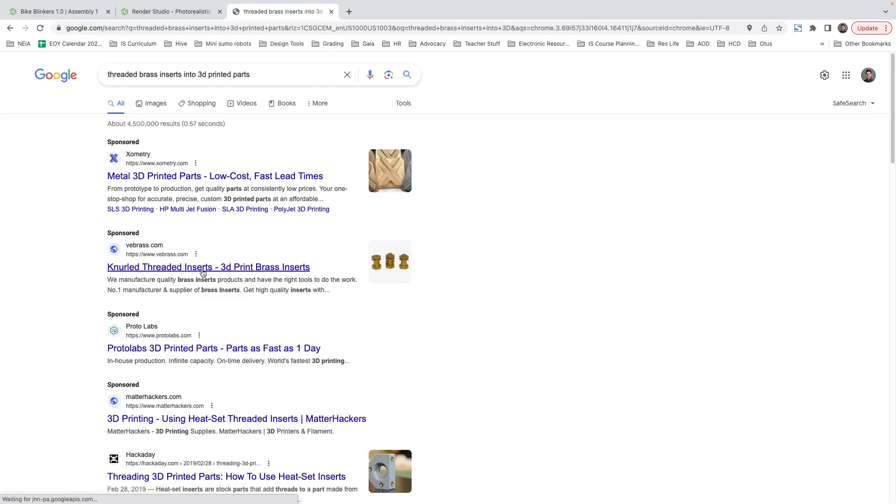
- Look through the search results for a guide on using threaded inserts in 3D printed parts
scroll(208, 285, "down", 2)
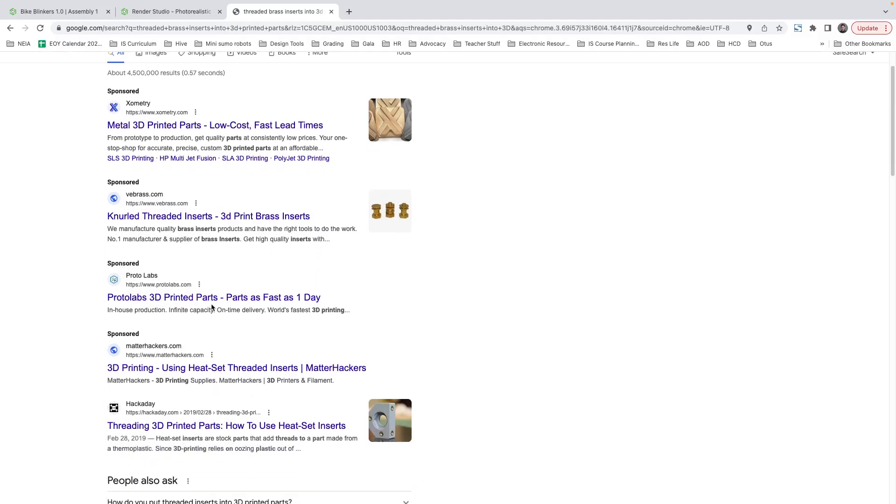
scroll(222, 330, "down", 3)
left_click(254, 357)
scroll(257, 308, "down", 4)
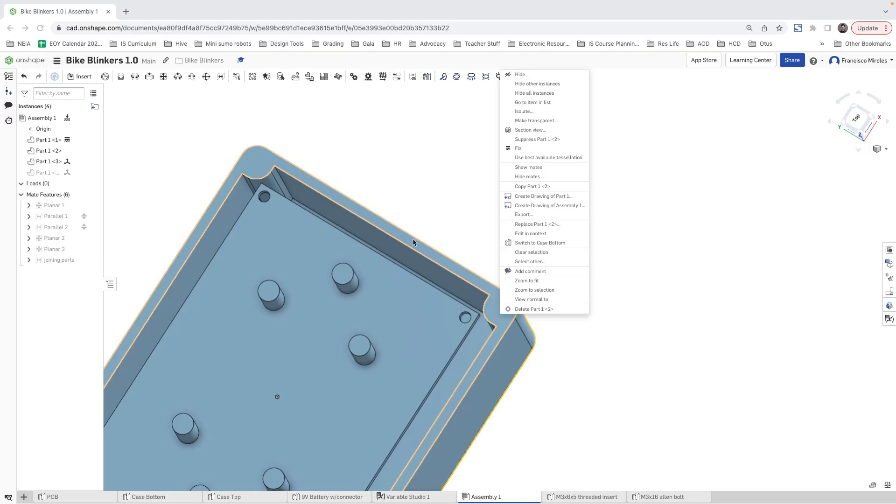
- Switch from the assembly to the Case Bottom part studio for the case bottom instance and view it from the top
left_click(552, 330)
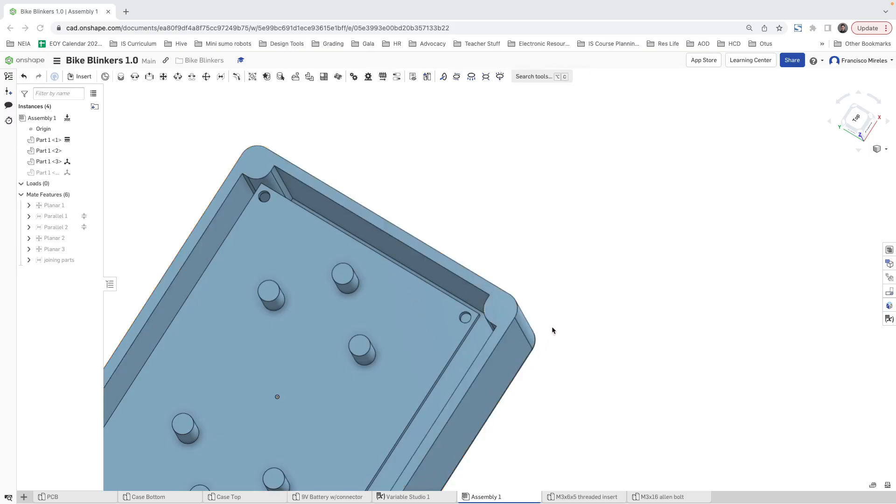
right_click_drag(568, 338, 584, 316)
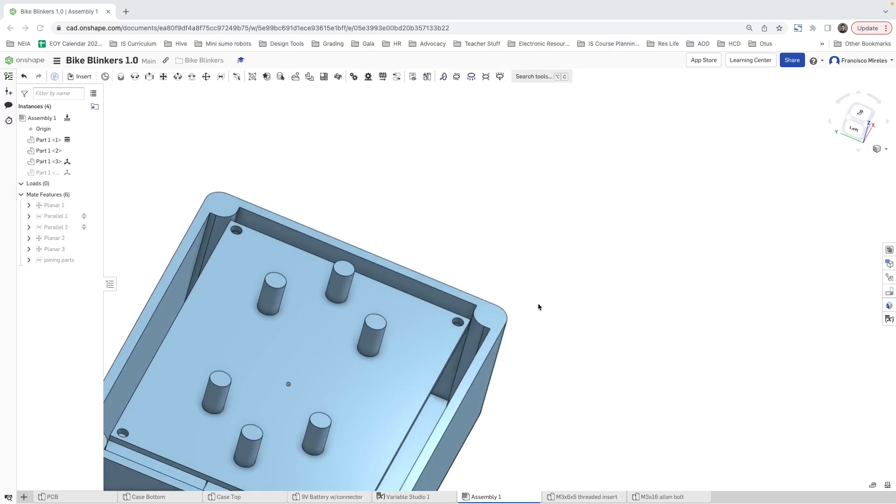
scroll(481, 291, "up", 3)
scroll(481, 306, "down", 7)
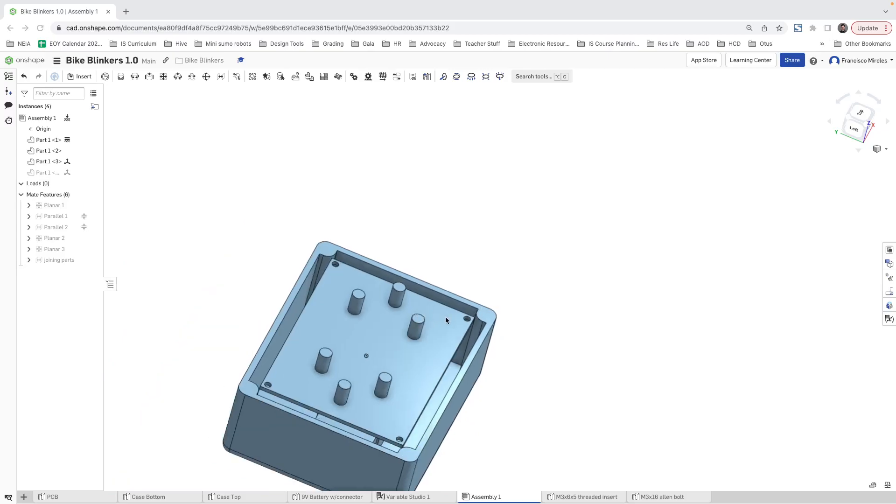
scroll(452, 307, "up", 2)
scroll(455, 315, "down", 1)
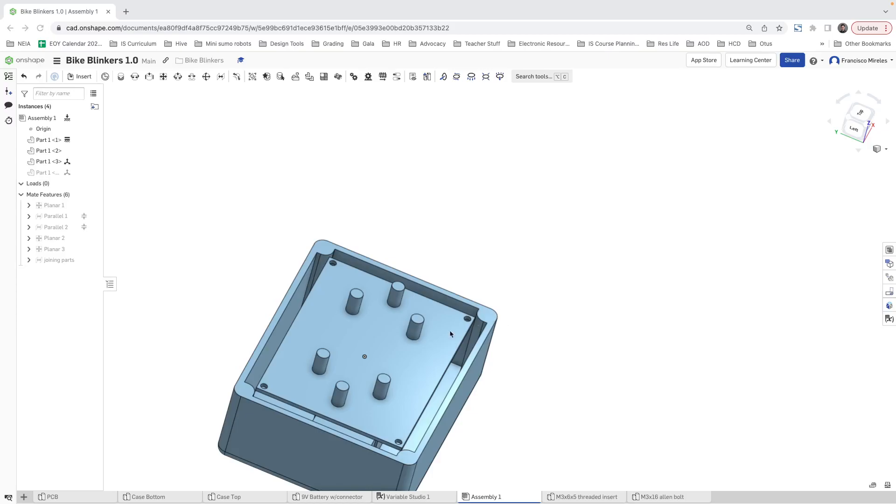
right_click(328, 250)
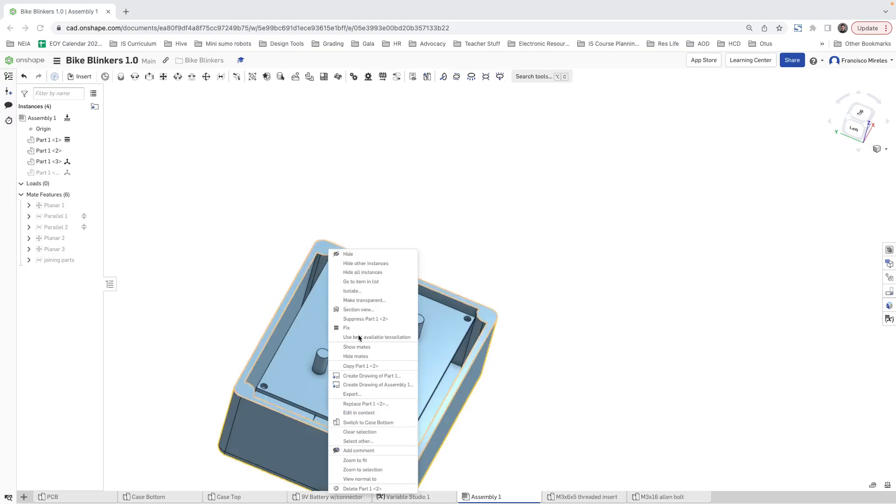
left_click(362, 422)
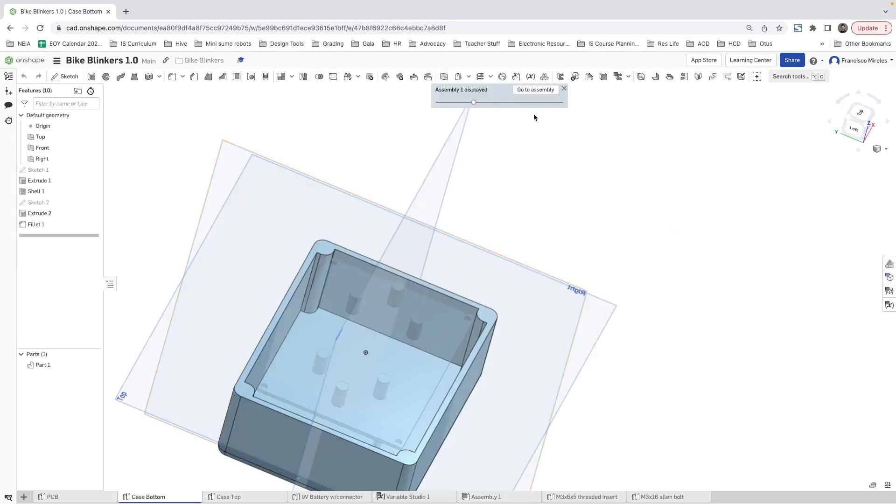
key("shift+5")
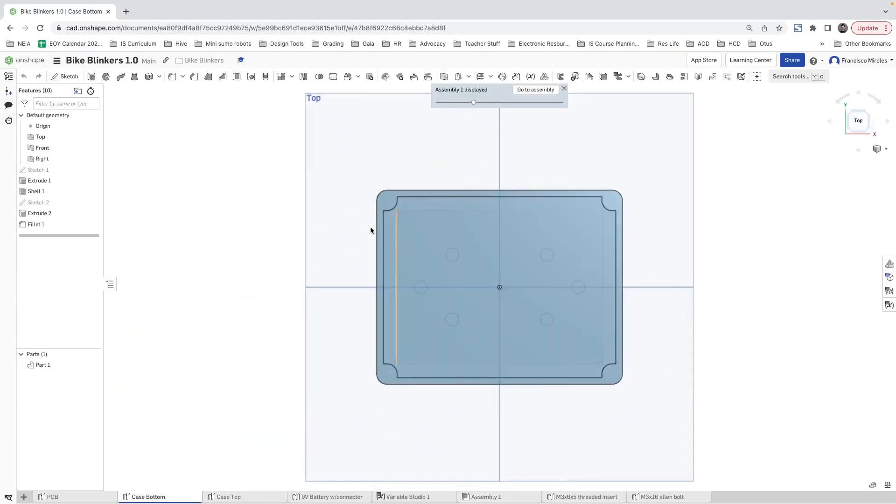
- Start a sketch on the case bottom's upper rim face and draw a circle about 3.86 mm in diameter concentric with one rounded corner
right_click(390, 202)
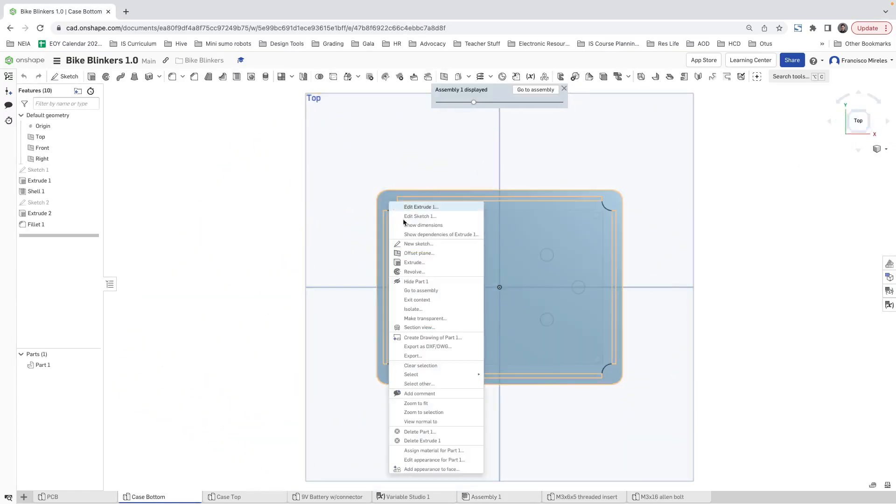
left_click(419, 244)
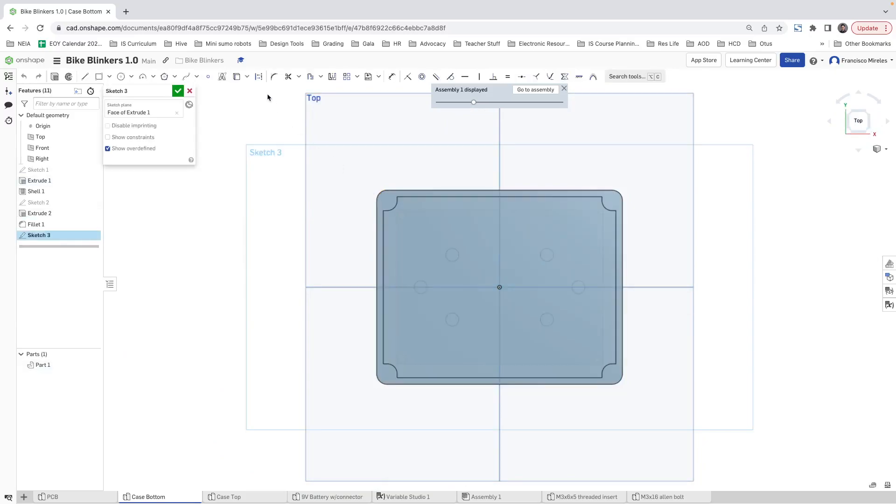
left_click(124, 79)
scroll(387, 200, "up", 5)
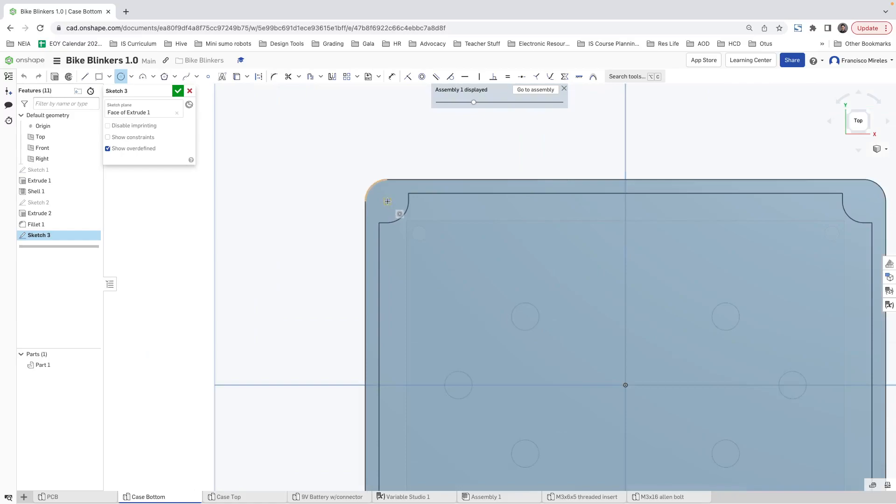
left_click(395, 207)
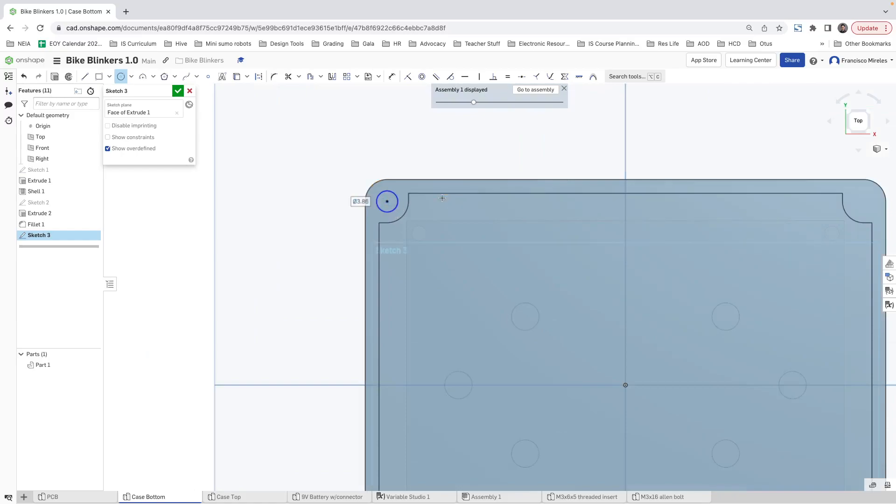
key("Escape")
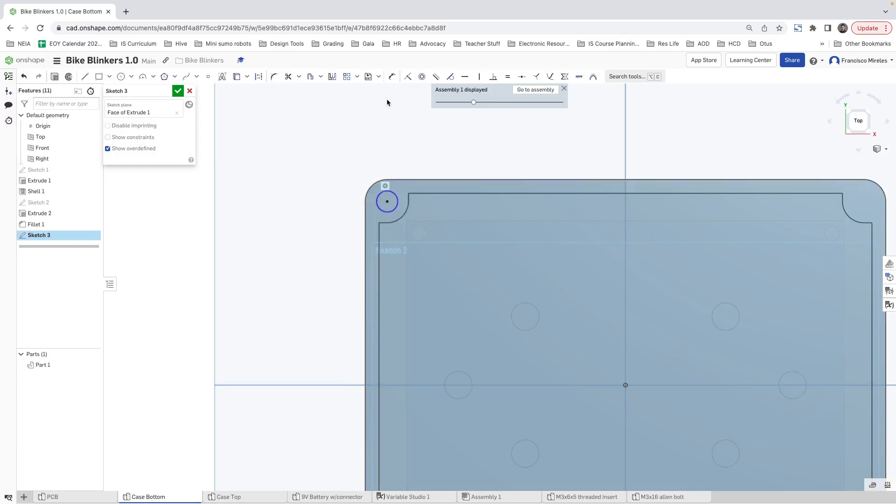
- Dimension the corner circle's diameter to 4.8 mm
left_click(393, 77)
left_click(396, 195)
left_click(412, 167)
type("4")
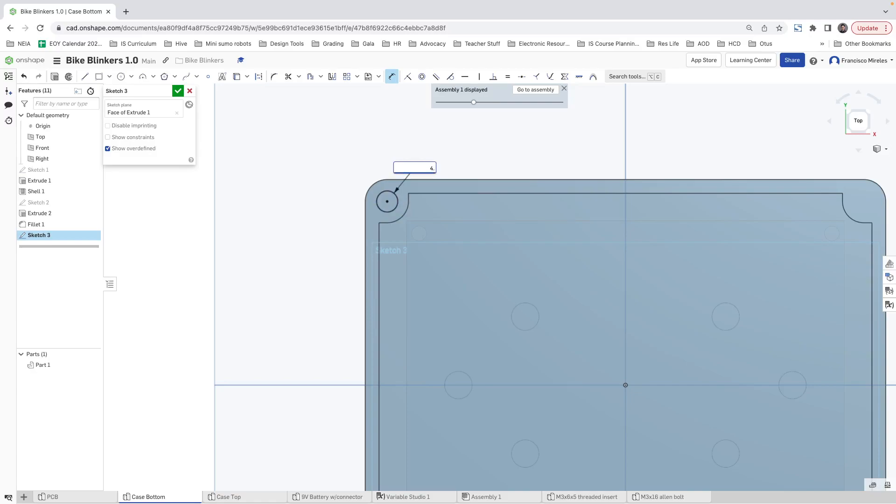
type(".8")
key("Return")
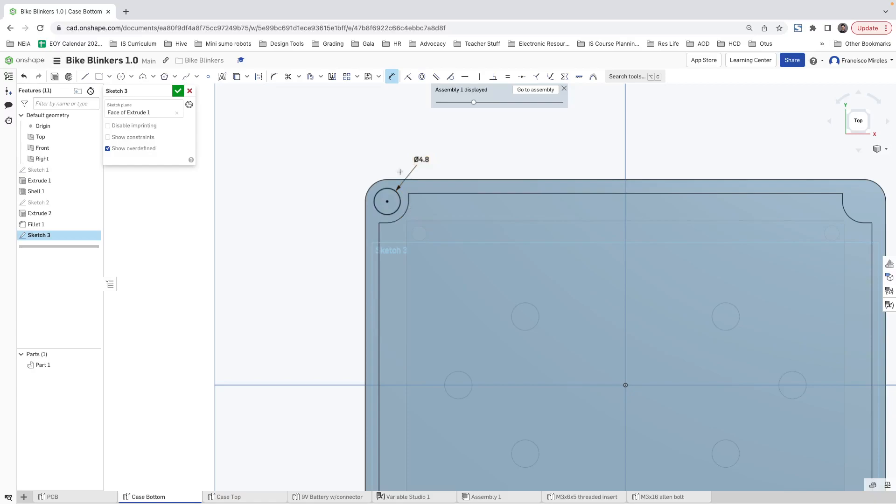
- Draw a horizontal line about 6.85 mm long and a vertical line about 9.28 mm long from the origin, and make both construction lines
scroll(480, 230, "up", 3)
scroll(478, 235, "down", 5)
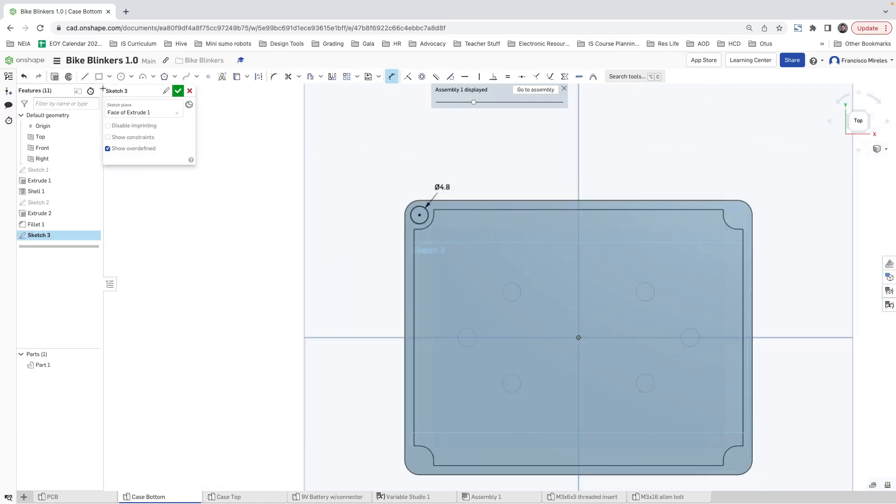
left_click(85, 77)
left_click(578, 338)
left_click(553, 337)
key("Escape")
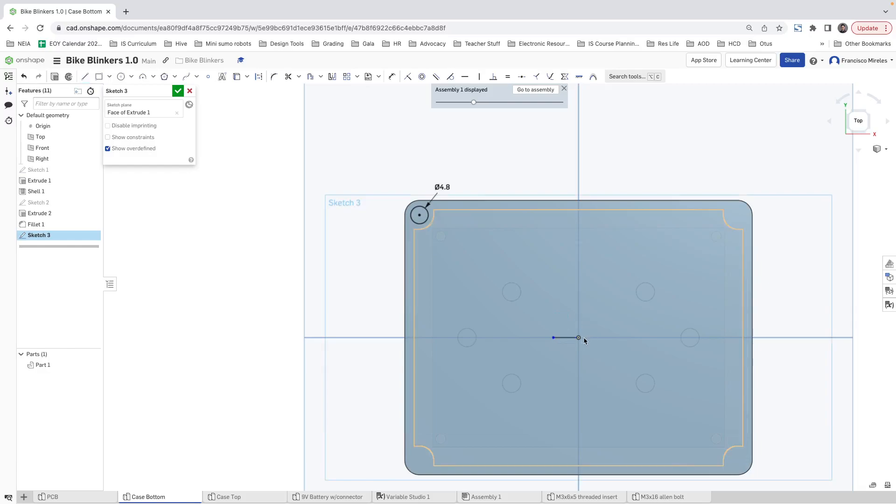
left_click(85, 76)
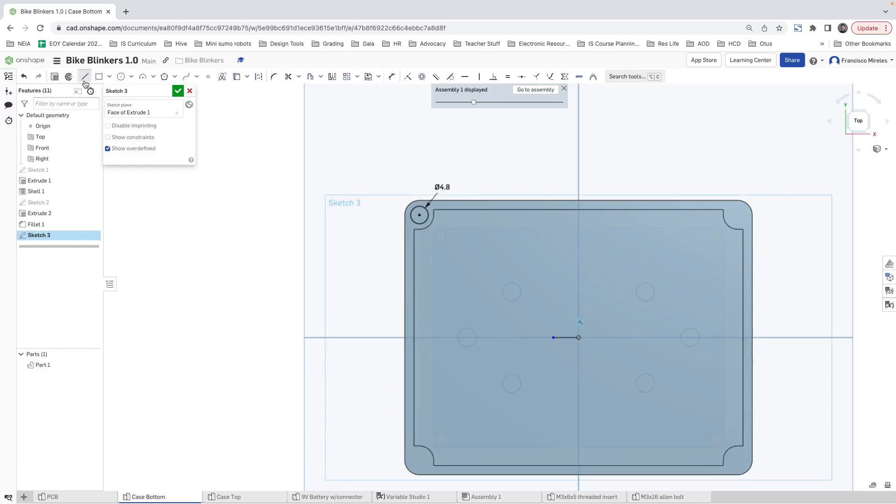
left_click(578, 305)
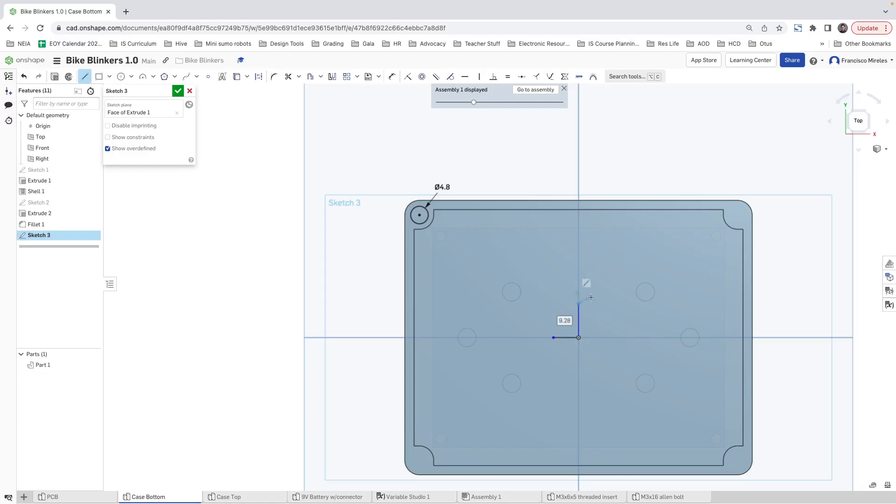
key("Escape")
left_click_drag(507, 274, 506, 274)
left_click(258, 76)
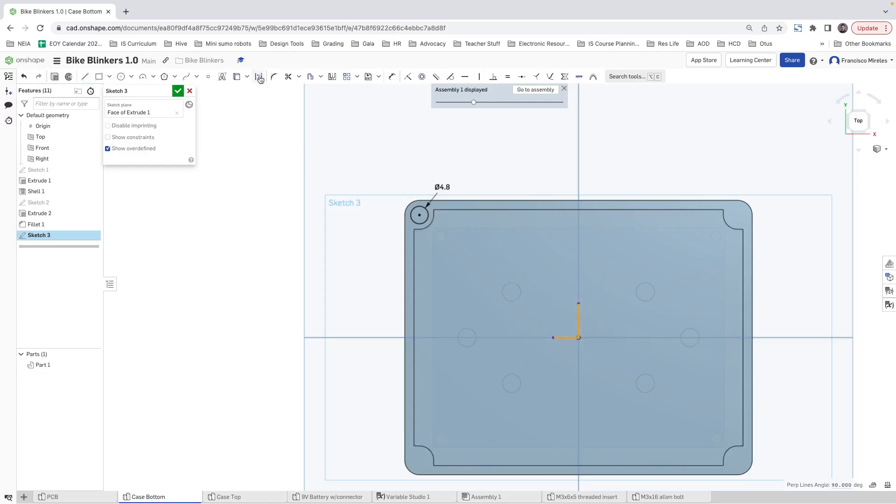
key("Escape")
- Mirror the 4.8 mm corner circle about the vertical construction line
left_click(420, 210)
left_click(579, 312)
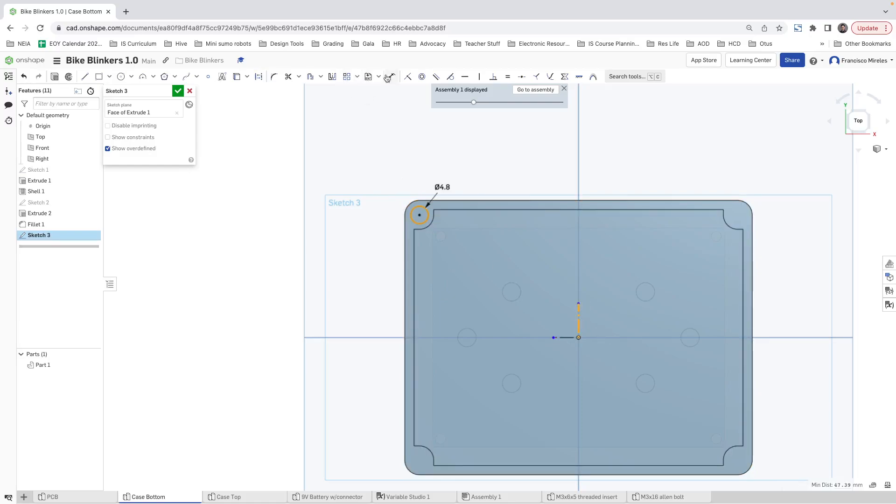
left_click(331, 76)
key("Escape")
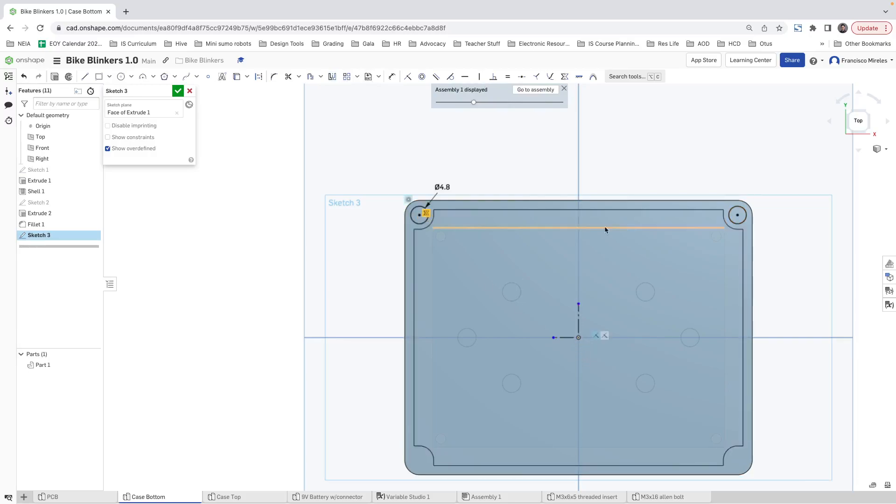
- Mirror the two upper corner circles about the horizontal construction line to place circles in the lower corners
left_click(416, 223)
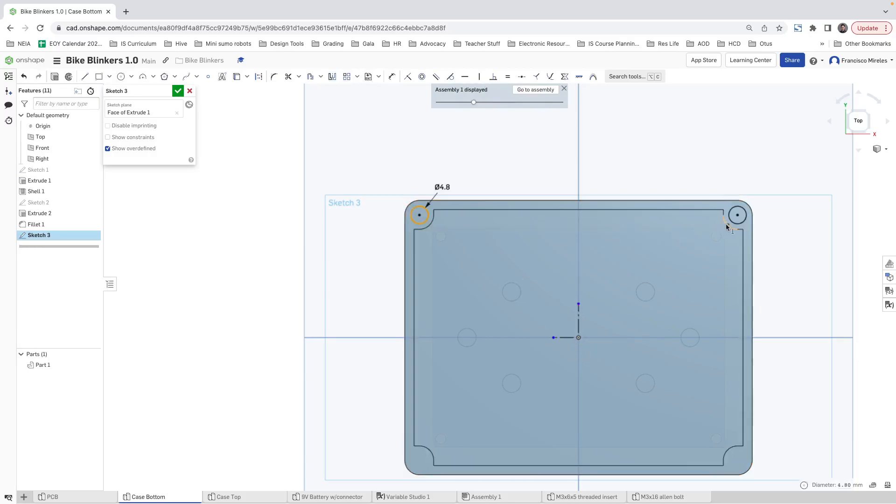
left_click(734, 225)
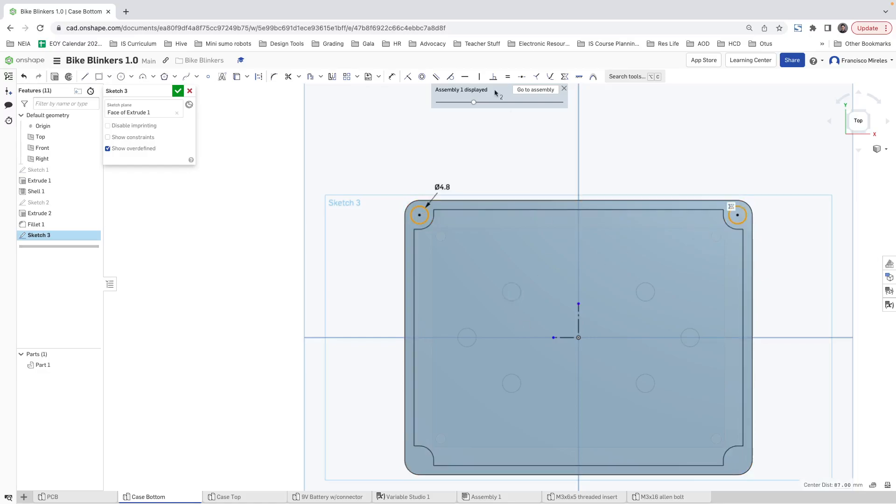
left_click(332, 77)
left_click(567, 338)
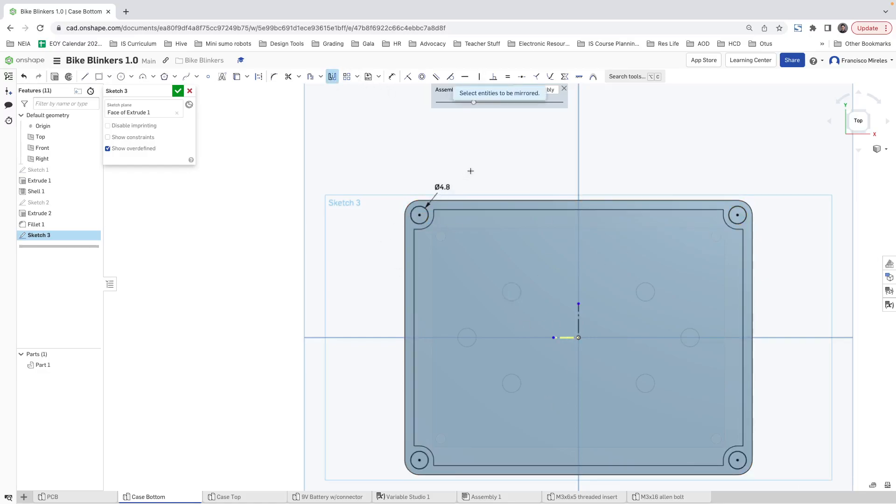
key("Escape")
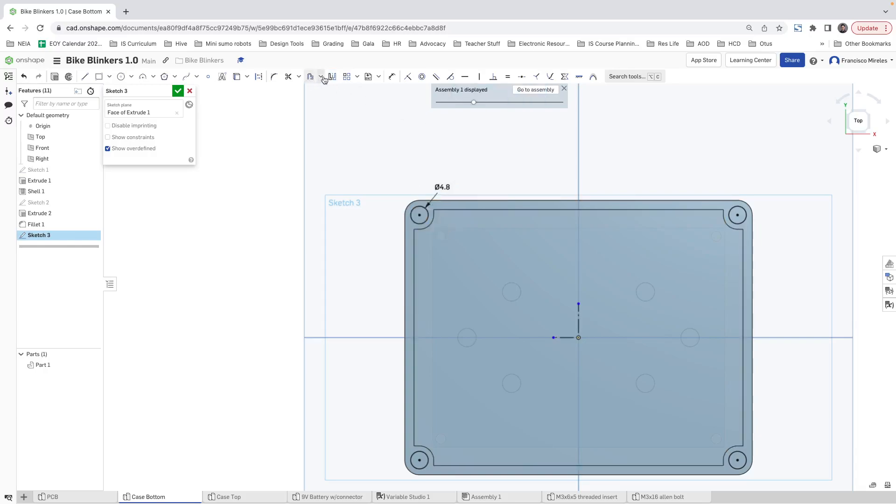
left_click(332, 76)
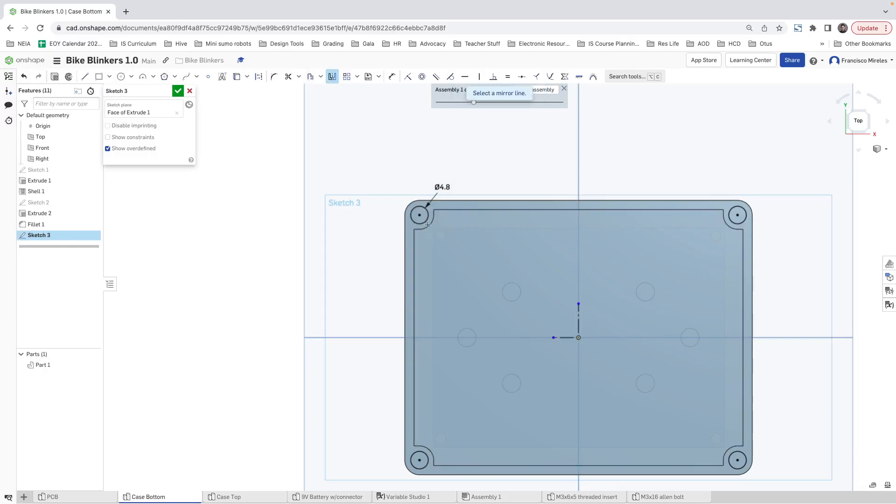
left_click(563, 338)
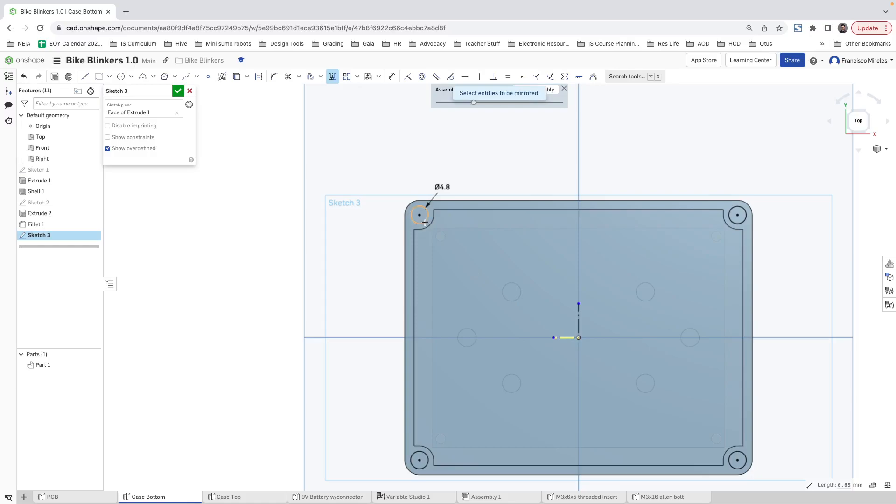
left_click(733, 223)
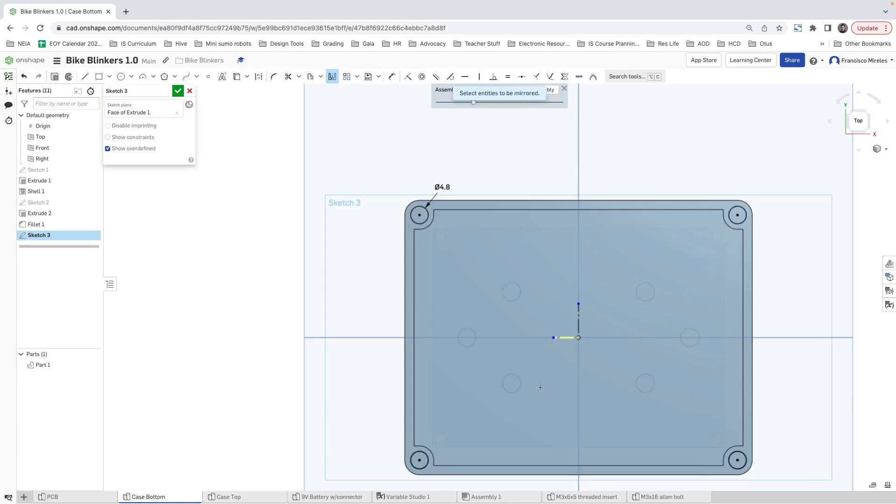
- Extrude the four corner circles as a 12 mm deep blind cut into the case bottom's corner posts
left_click(54, 78)
right_click_drag(562, 385, 566, 340)
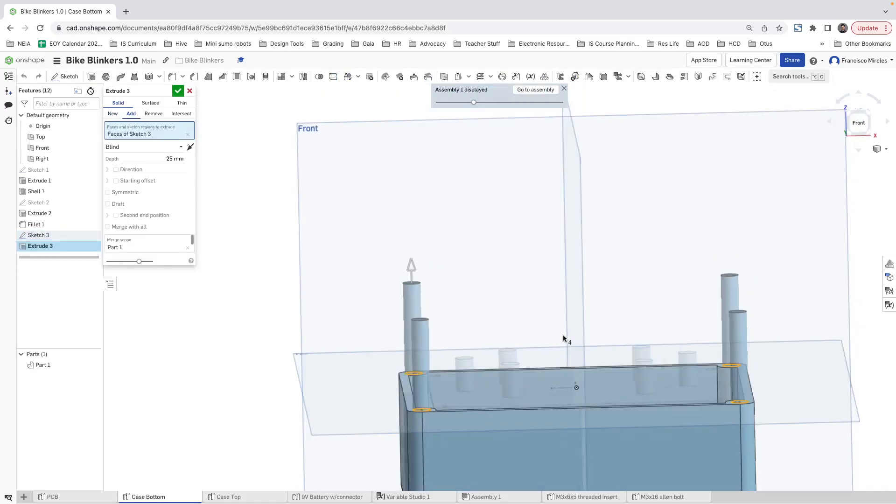
left_click(150, 115)
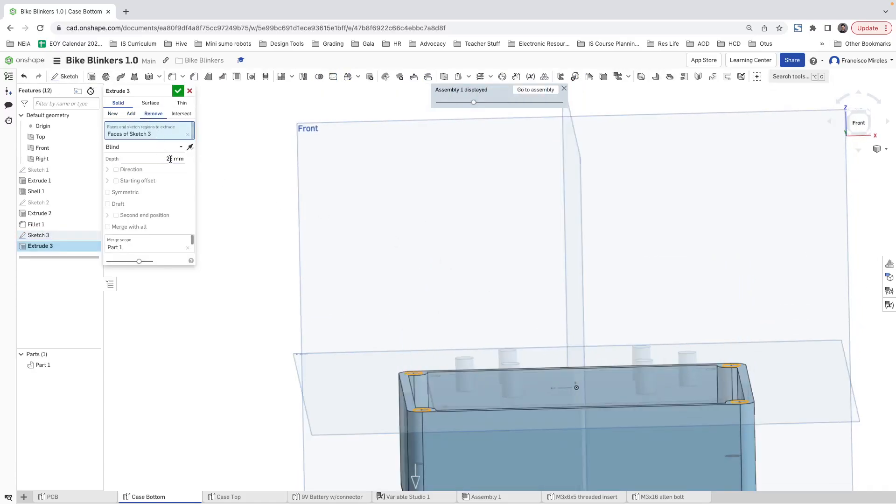
double_click(170, 158)
type("12")
left_click(177, 92)
right_click_drag(432, 351, 442, 392)
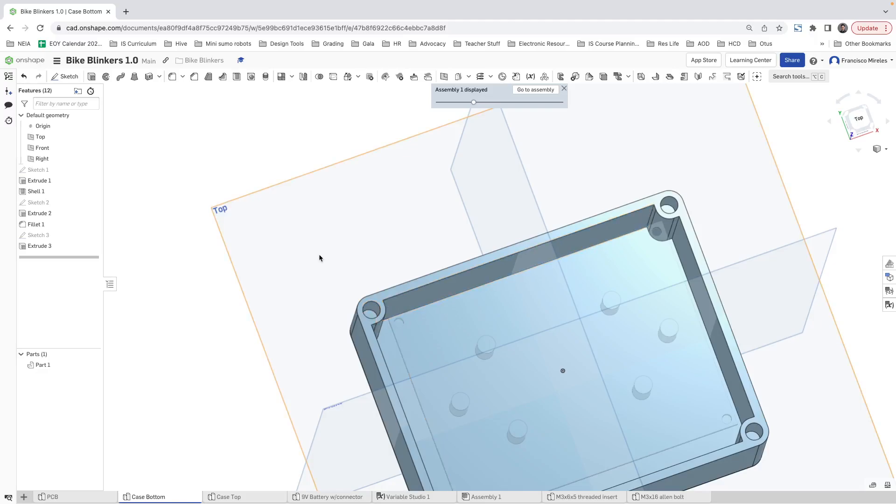
- Edit the corner hole cut and set its depth to 6 mm
right_click(47, 246)
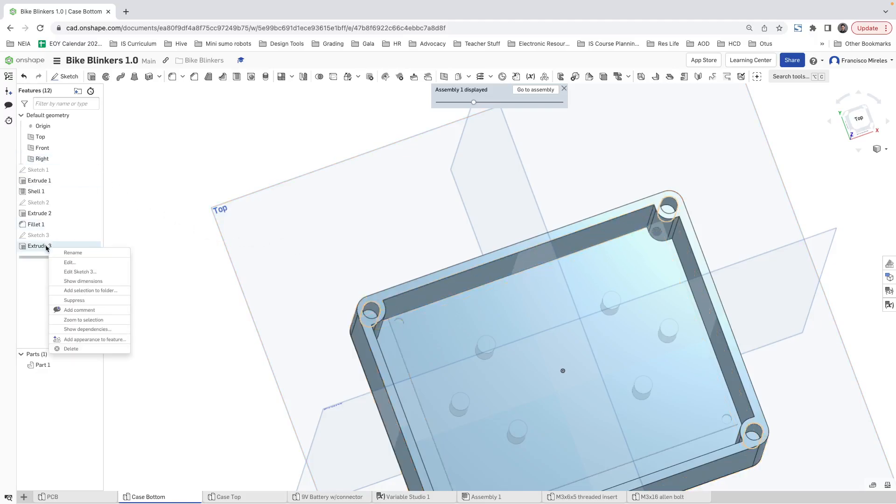
left_click(73, 264)
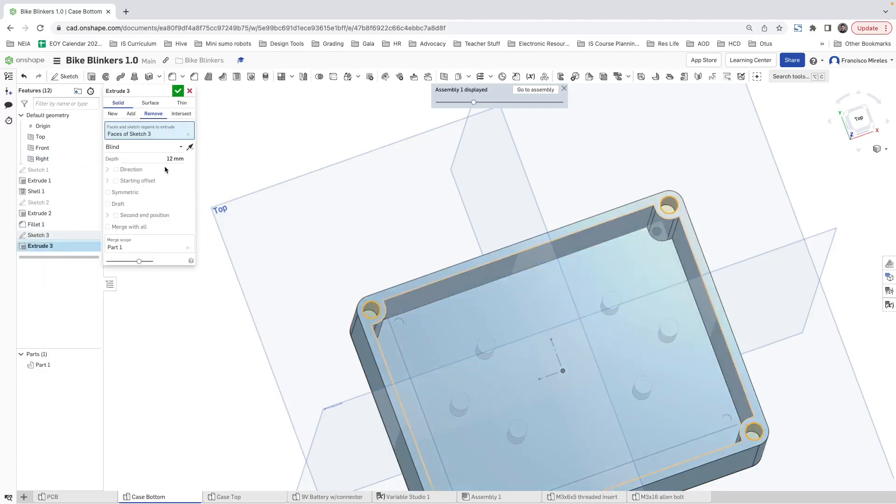
double_click(169, 159)
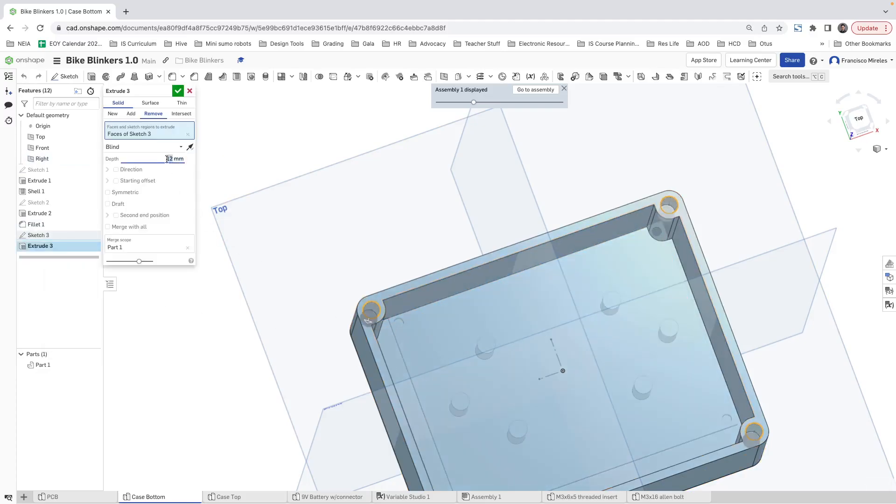
type("6")
left_click(178, 90)
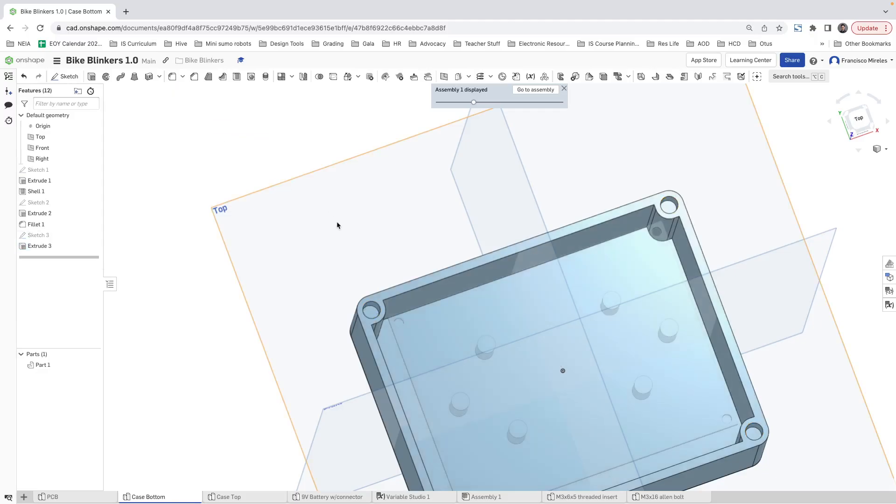
mouse_move(573, 332)
right_mouse_down()
mouse_move(560, 309)
mouse_move(573, 330)
right_mouse_up()
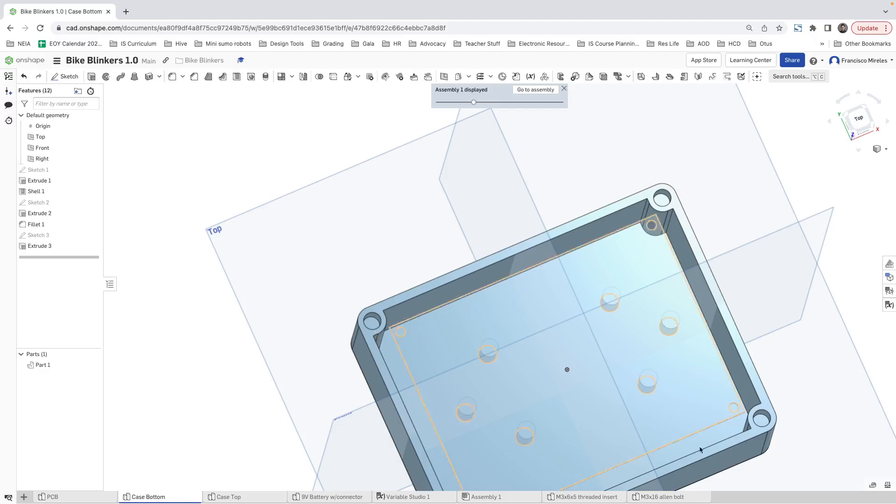
- Open the M3x16 allen bolt part studio and rename it as M3x12 allen bolt
mouse_move(669, 501)
left_click(650, 500)
right_click(650, 500)
left_click(657, 424)
left_click(658, 497)
key("BackSpace")
type("2")
key("Return")
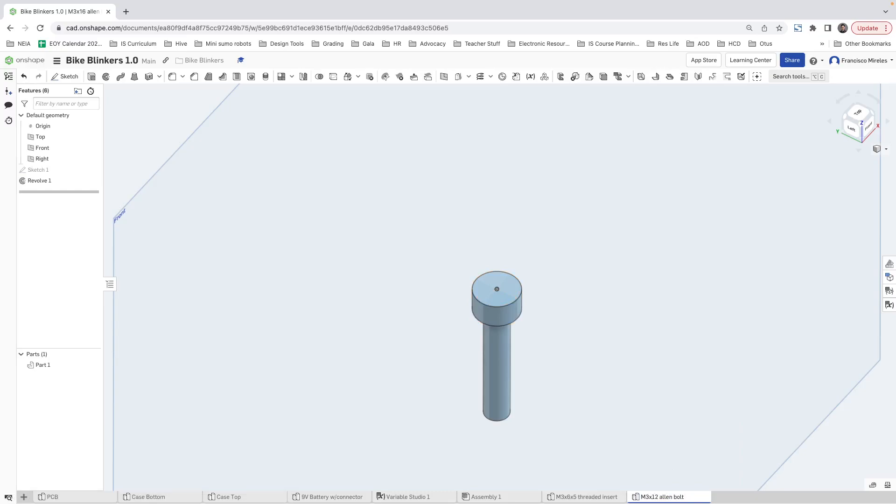
- Edit the bolt's profile sketch and set the shank length to 12 mm
right_click(34, 170)
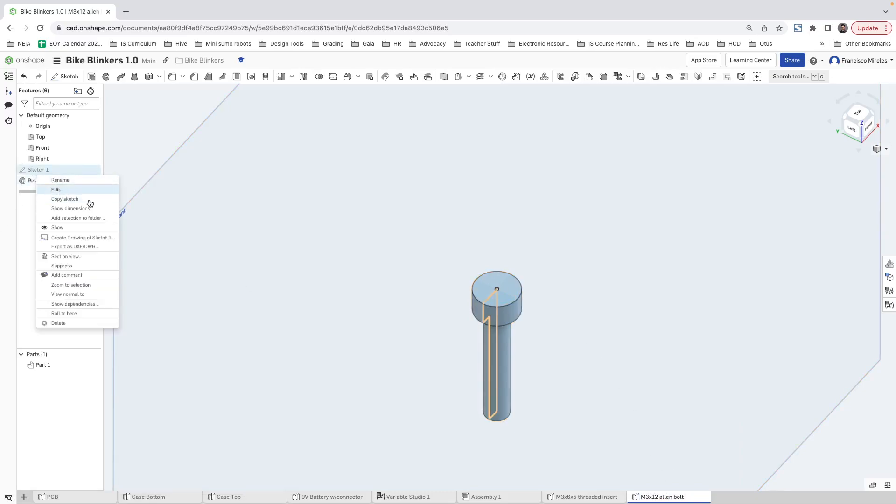
left_click(65, 193)
double_click(459, 379)
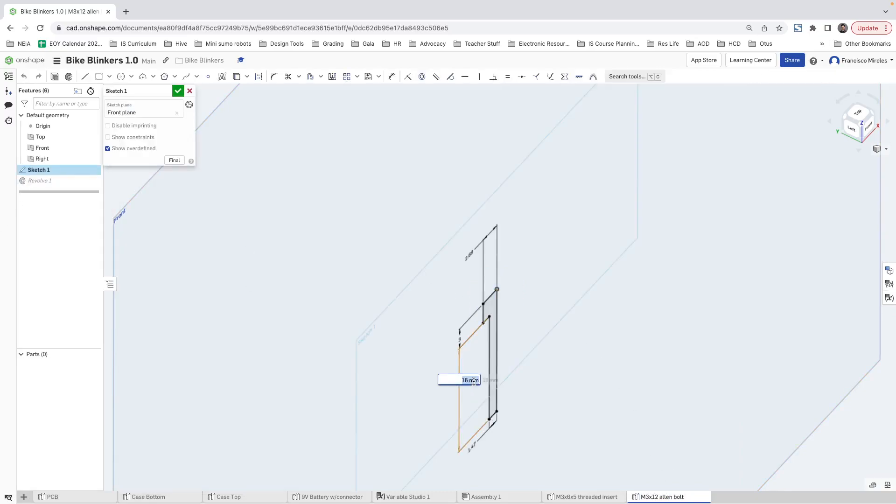
type("12")
key("Return")
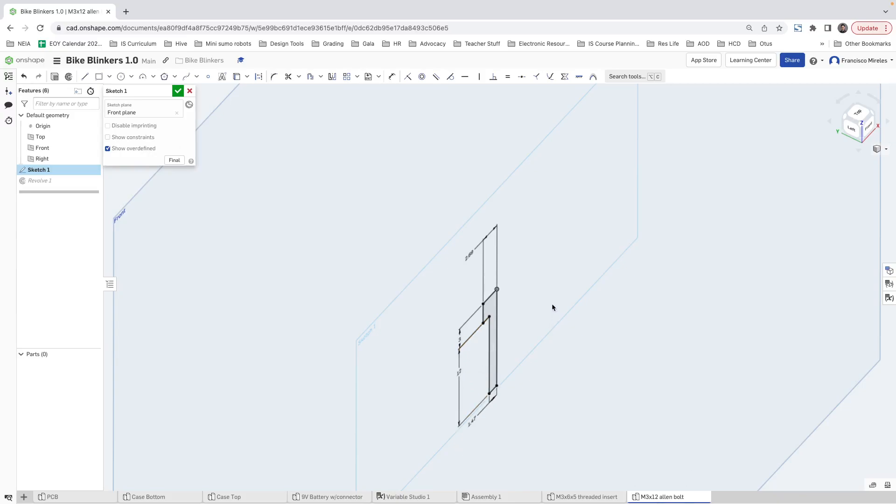
- Return to Assembly 1 and view the corner holes in the case bottom
left_click(571, 497)
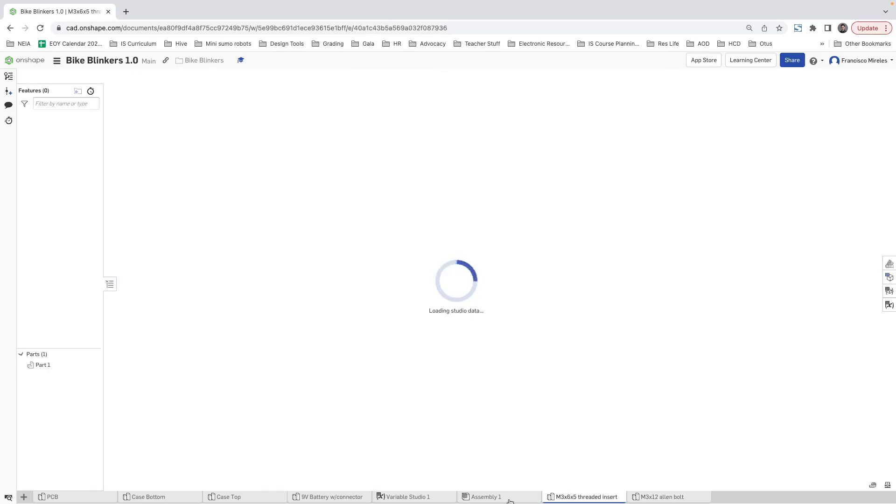
right_click_drag(413, 395, 355, 410)
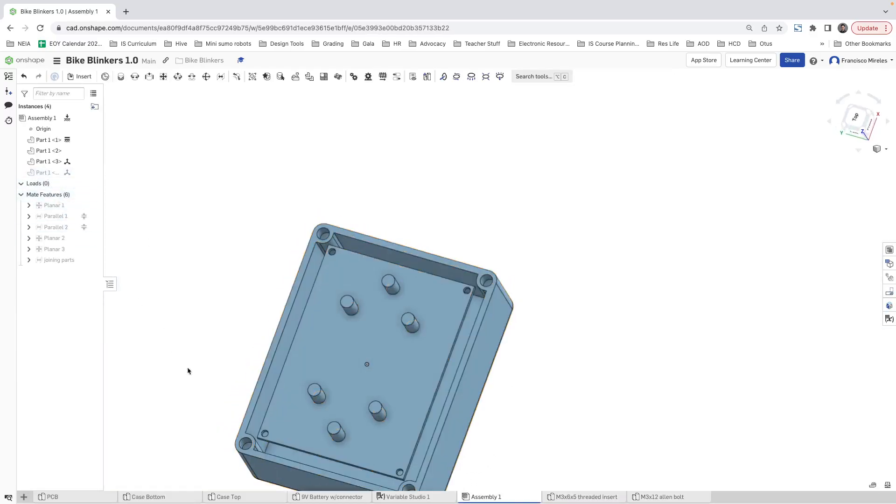
- Open the Case Bottom part studio and examine the corner hole cut's extrude settings and the holes
left_click(159, 497)
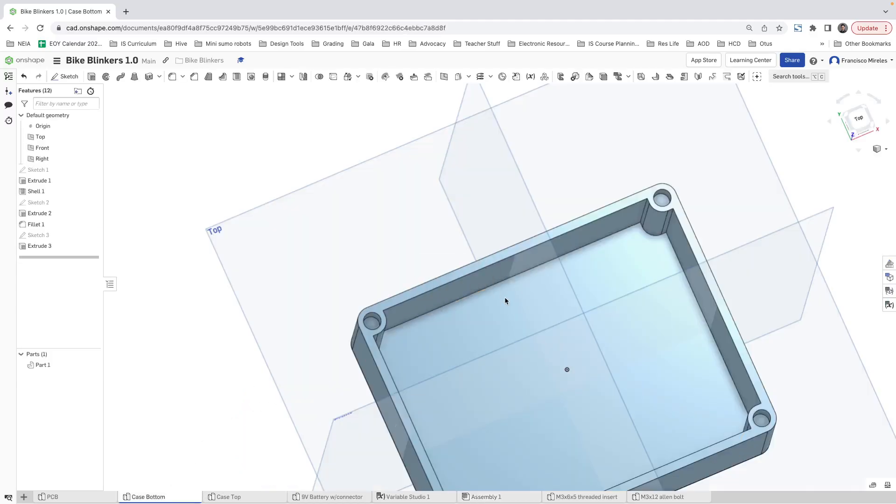
right_click(70, 247)
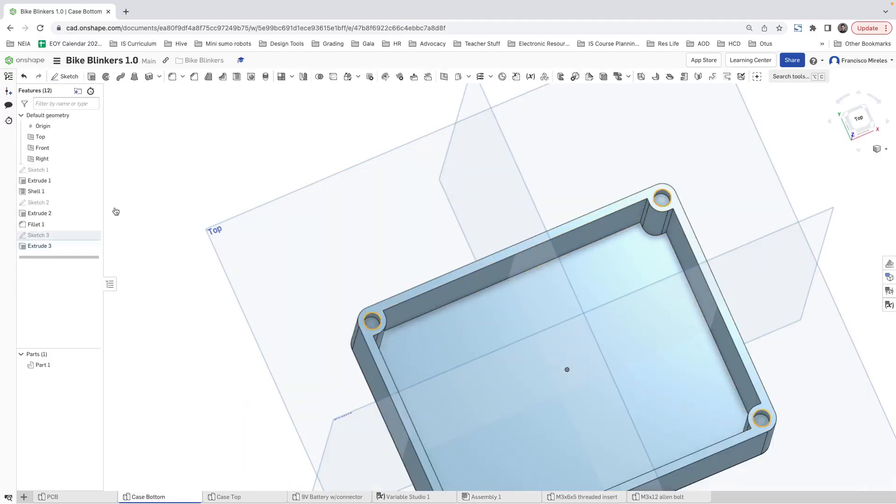
left_click(83, 267)
left_click(177, 91)
right_click_drag(454, 326, 547, 337)
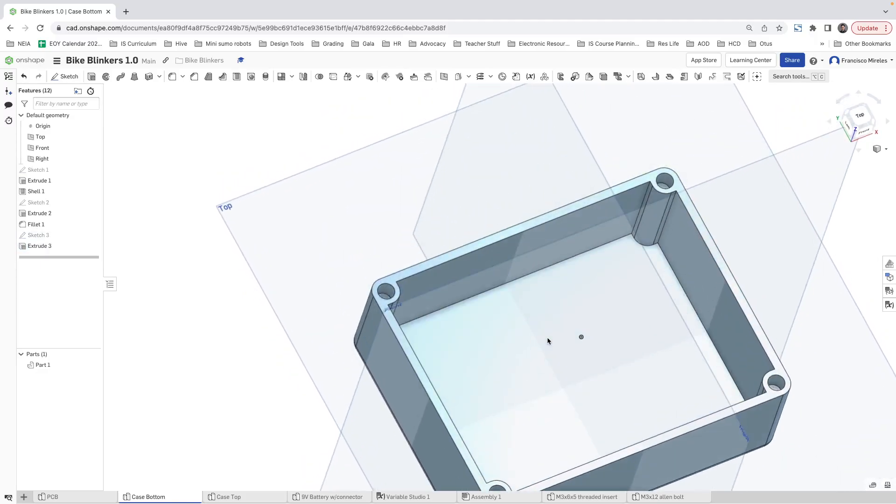
right_click_drag(547, 337, 548, 356)
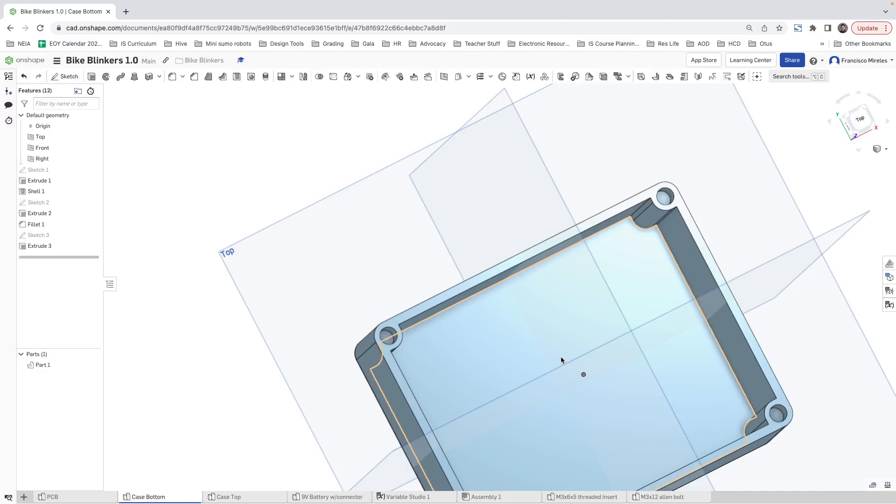
- Set the corner hole cut's depth to 7 mm
right_click(69, 246)
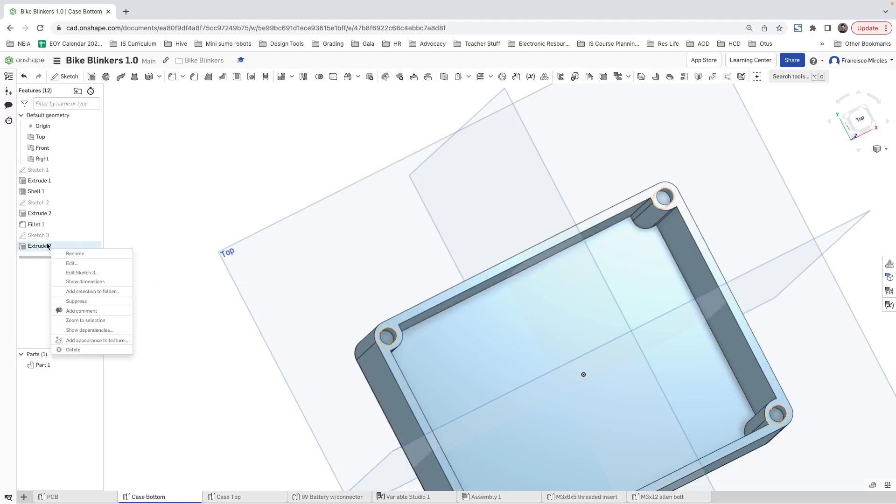
left_click(71, 263)
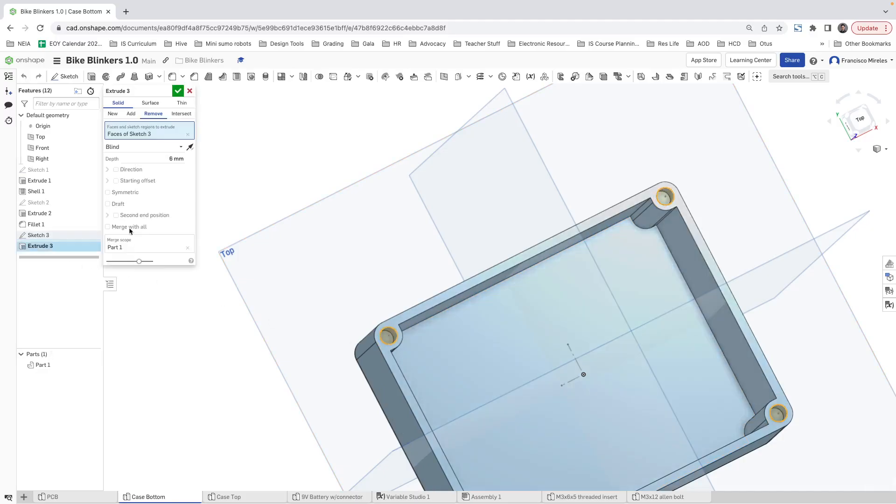
left_click(172, 159)
key("BackSpace")
type("7")
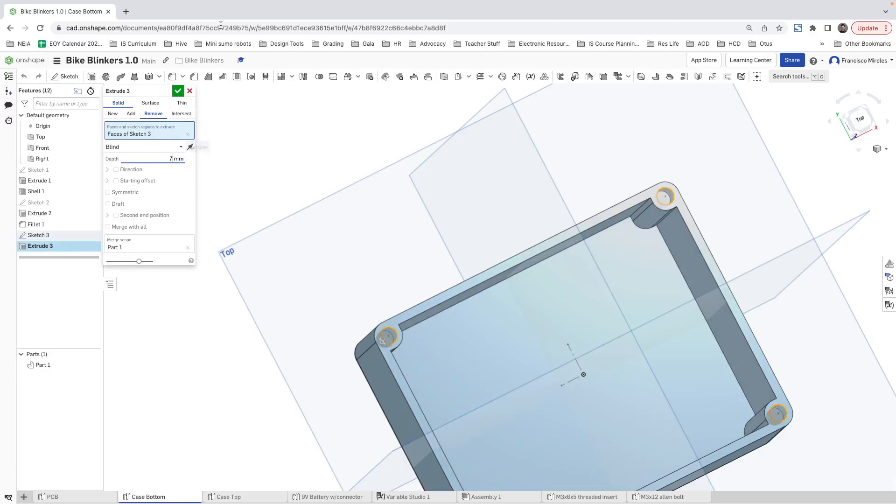
left_click(178, 91)
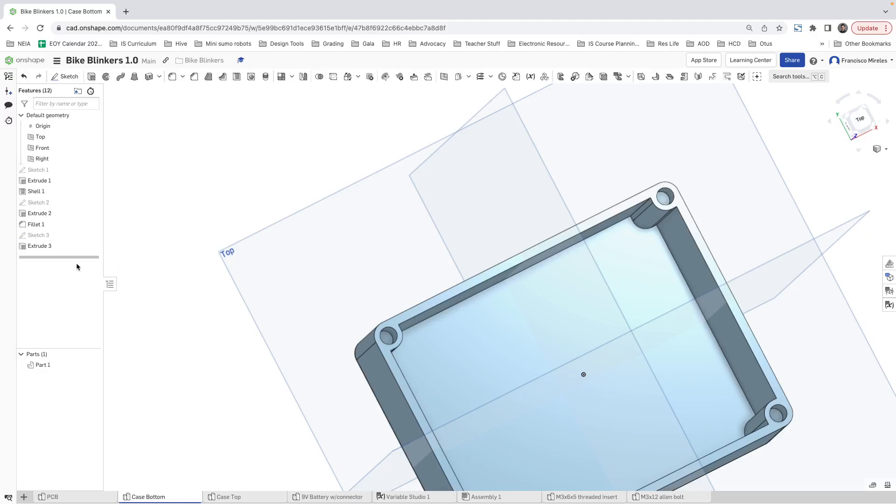
- Set the corner hole cut's depth to 6 mm and return to Assembly 1
right_click(59, 247)
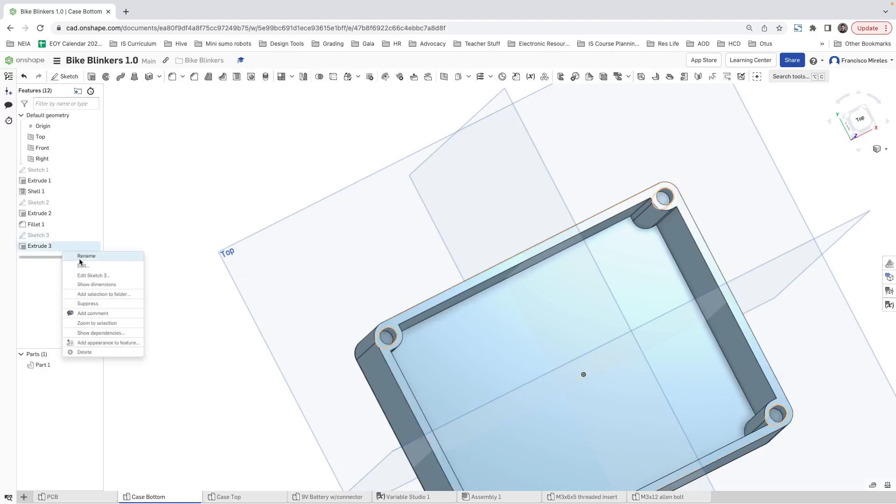
left_click(82, 267)
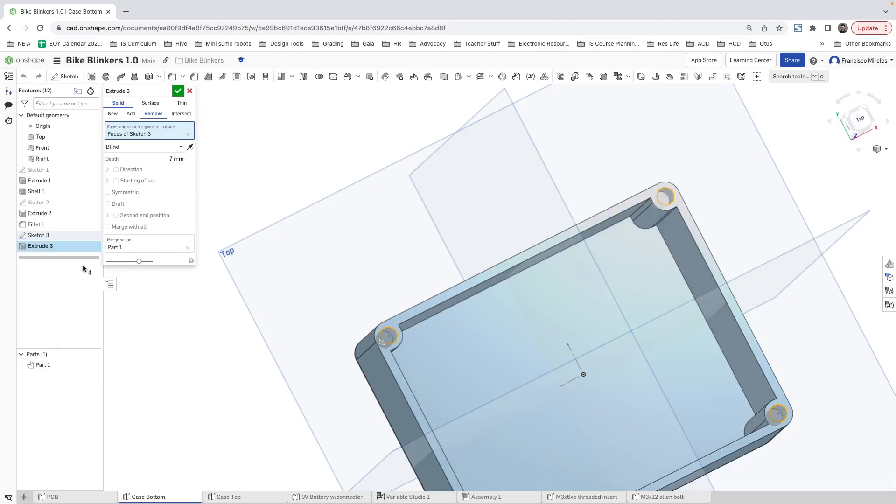
left_click(172, 158)
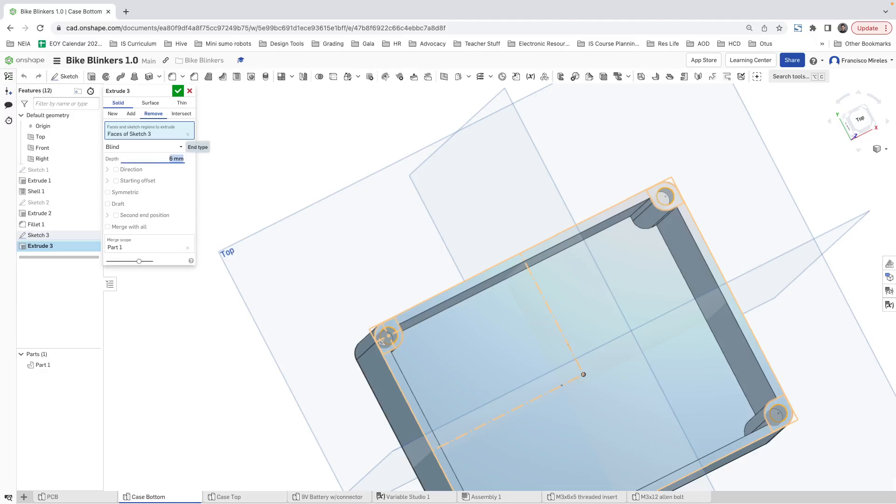
left_click(177, 91)
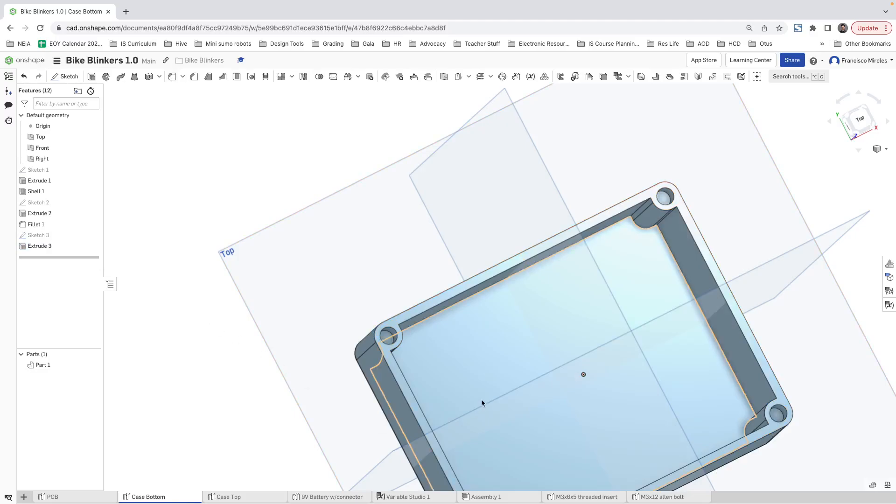
right_click_drag(481, 401, 467, 358)
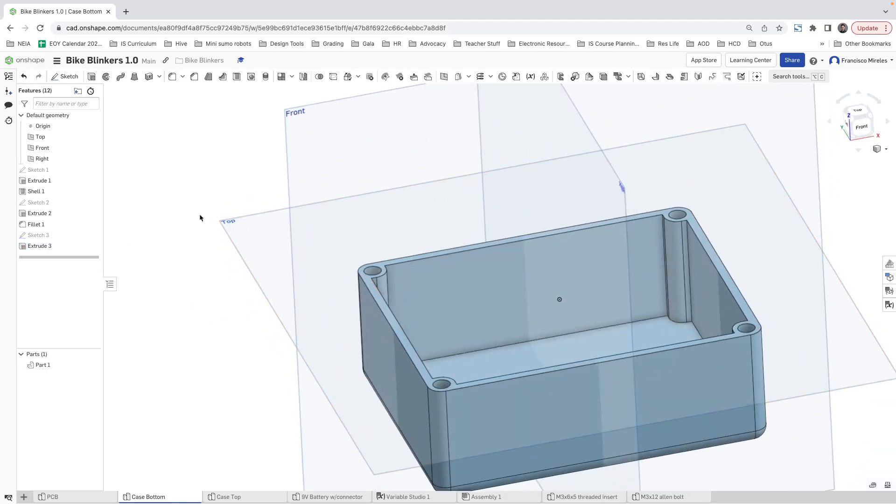
left_click(497, 499)
mouse_move(420, 357)
right_mouse_down()
mouse_move(437, 320)
mouse_move(416, 348)
right_mouse_up()
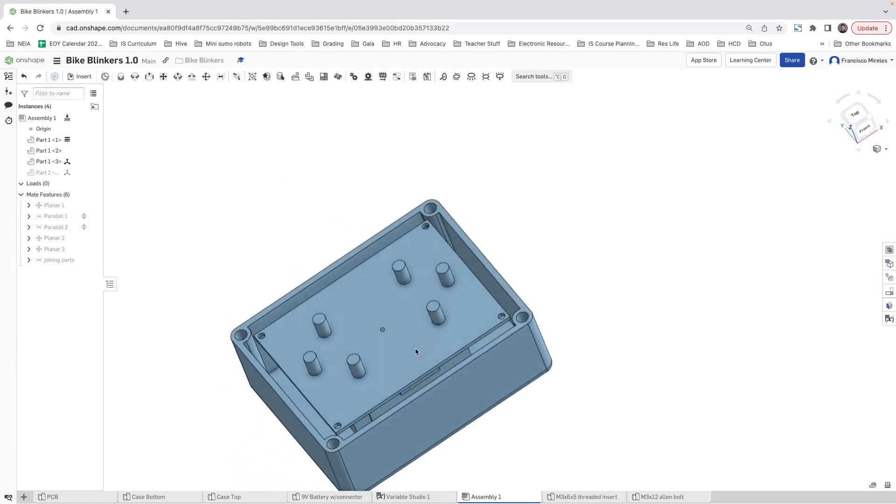
- Try to insert four M3x6x5 threaded inserts in a row behind the case
left_click(80, 77)
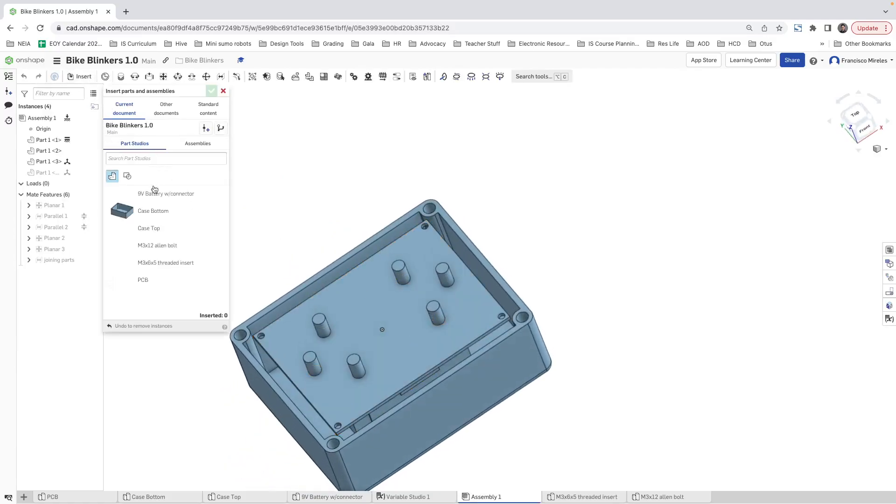
left_click(161, 263)
left_click(321, 209)
left_click(159, 263)
left_click(358, 187)
left_click(169, 263)
left_click(389, 173)
left_click(171, 262)
left_click(430, 156)
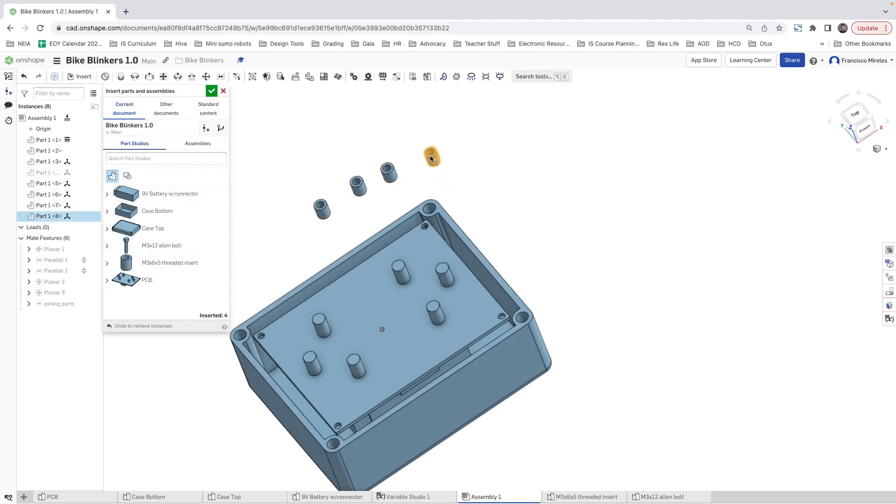
- Try to insert four M3x12 allen bolts beside the row of threaded inserts
left_click(308, 152)
left_click(161, 246)
left_click(335, 133)
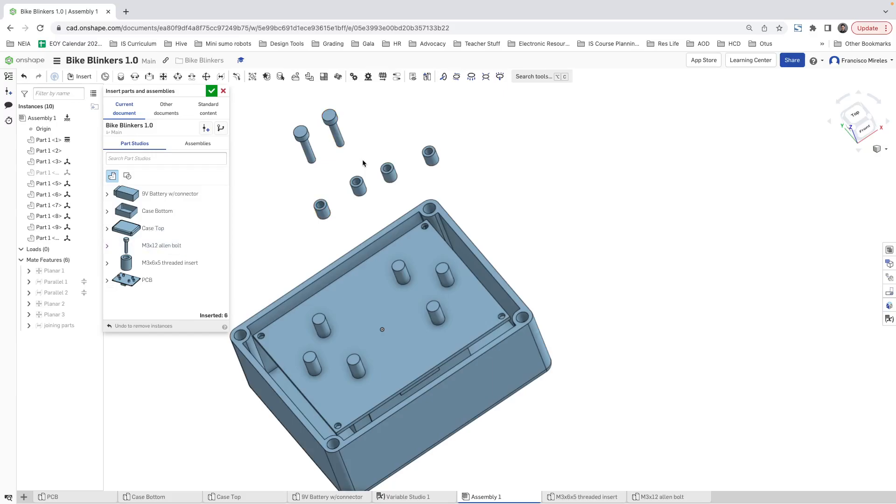
left_click(329, 120)
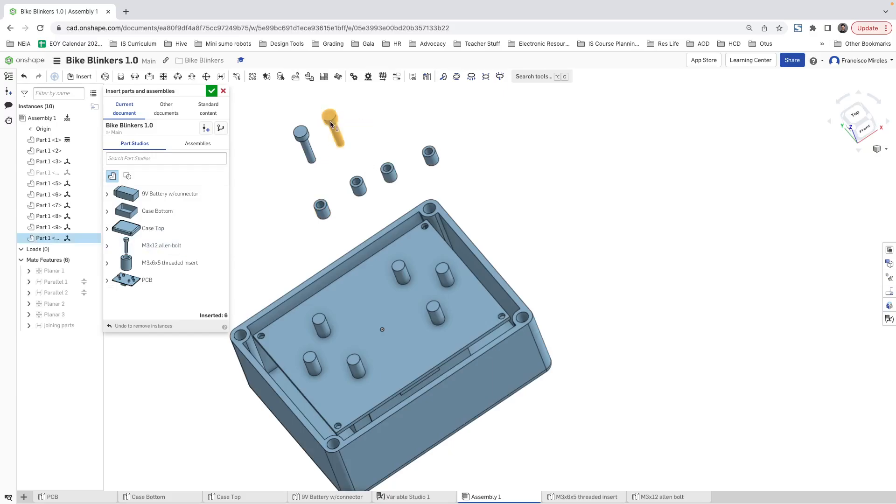
left_click(184, 244)
left_click(365, 127)
left_click(184, 245)
left_click(394, 112)
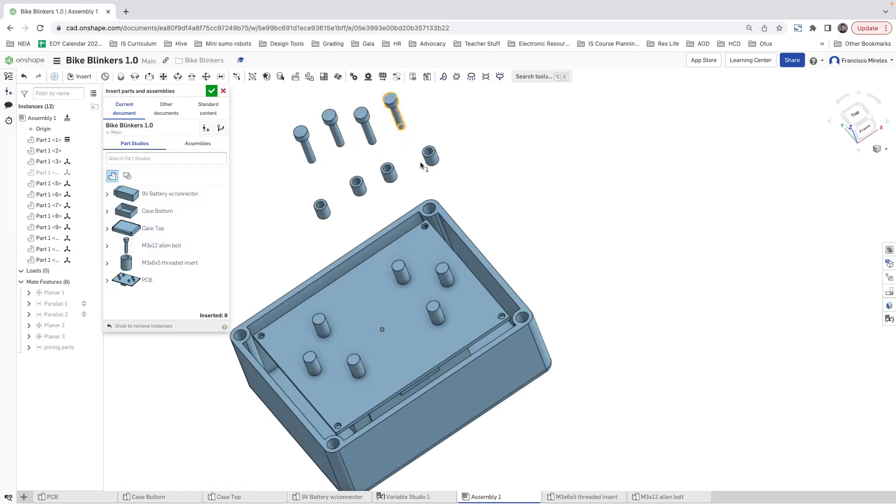
key("Escape")
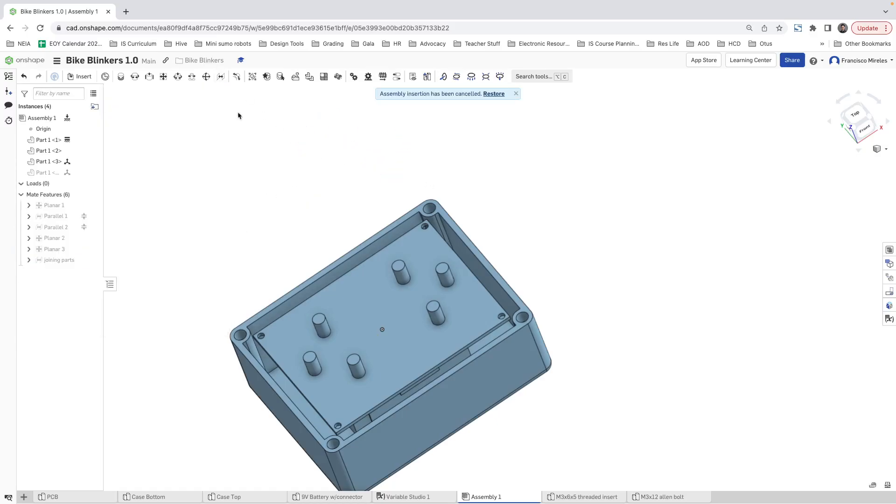
- Insert a single M3x6x5 threaded insert into the assembly, placed in empty space near the case
left_click(80, 76)
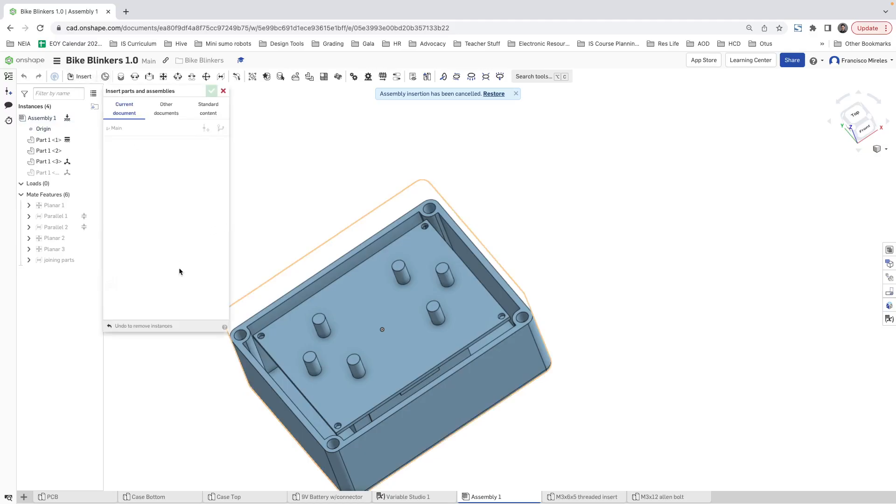
left_click(154, 262)
left_click(287, 200)
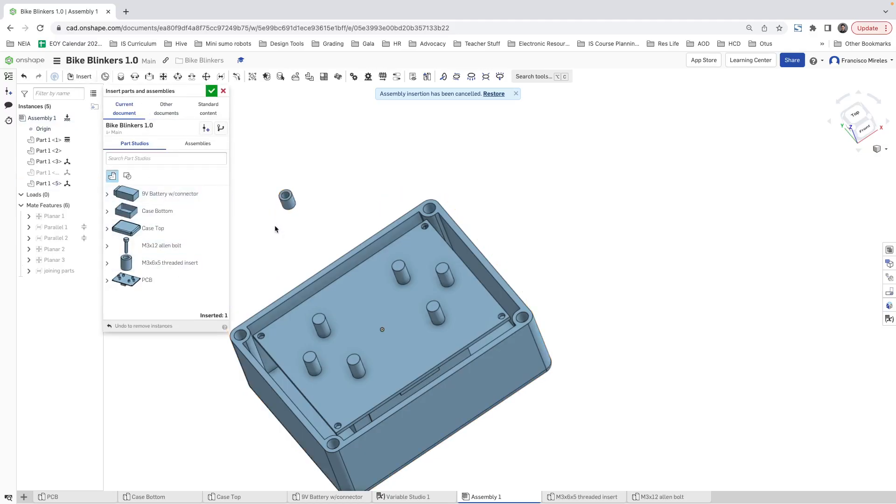
left_click(212, 91)
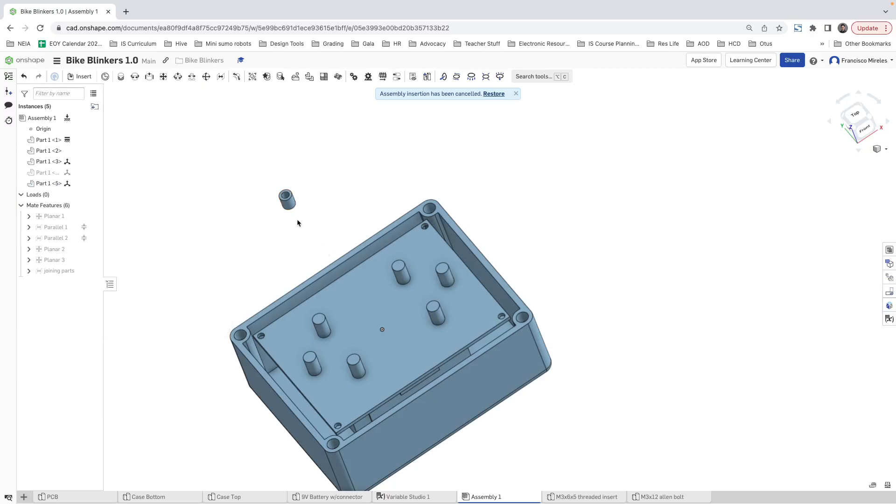
- Align the threaded insert with the case bottom's nearest corner hole using a Cylindrical mate
left_click(138, 81)
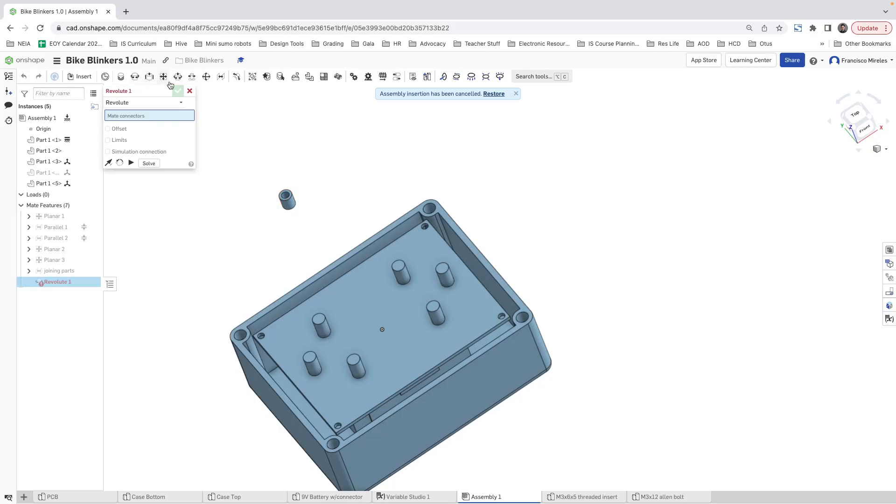
left_click(190, 90)
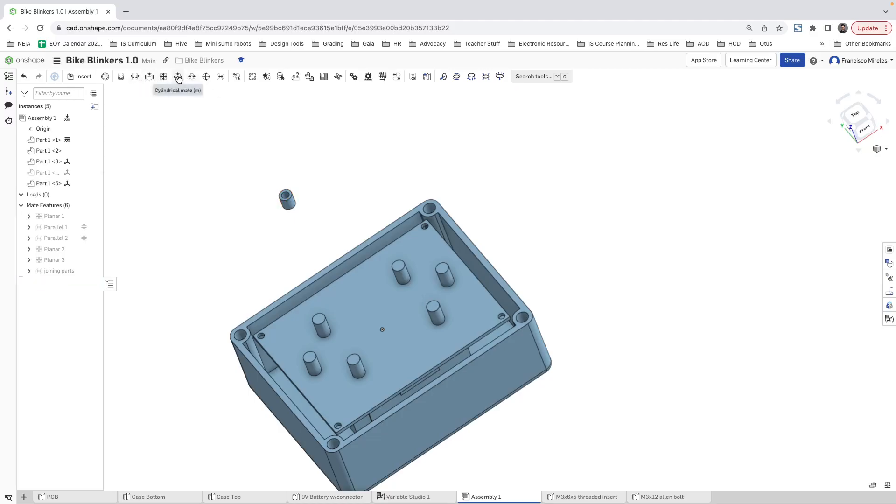
key("c")
scroll(290, 205, "up", 8)
left_click(292, 205)
scroll(310, 218, "up", 2)
scroll(316, 225, "down", 5)
scroll(316, 228, "down", 3)
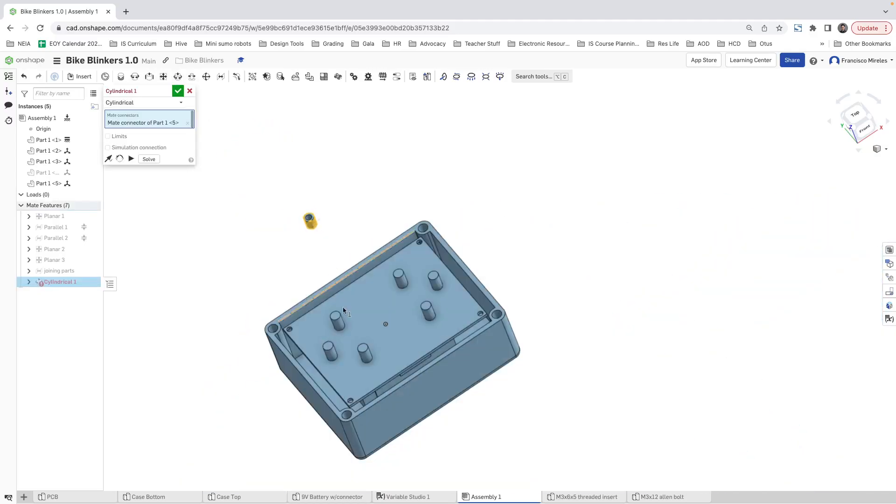
scroll(280, 326, "up", 6)
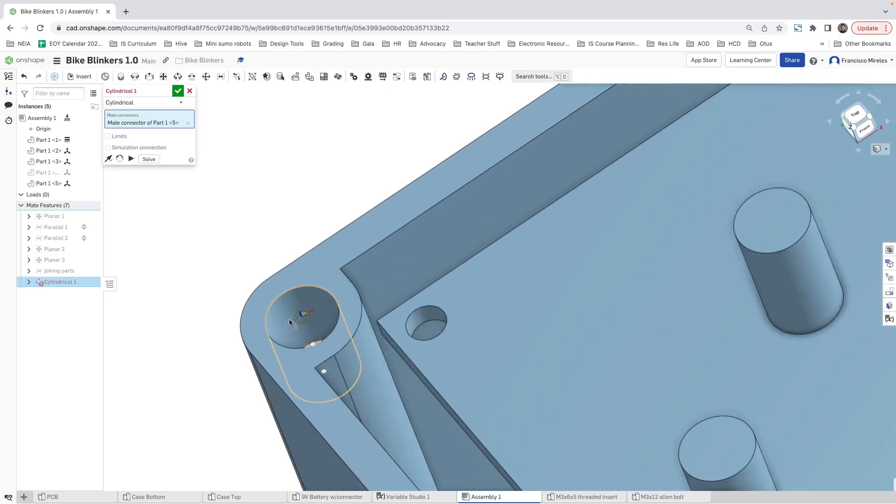
left_click(289, 318)
key("Return")
key("Return")
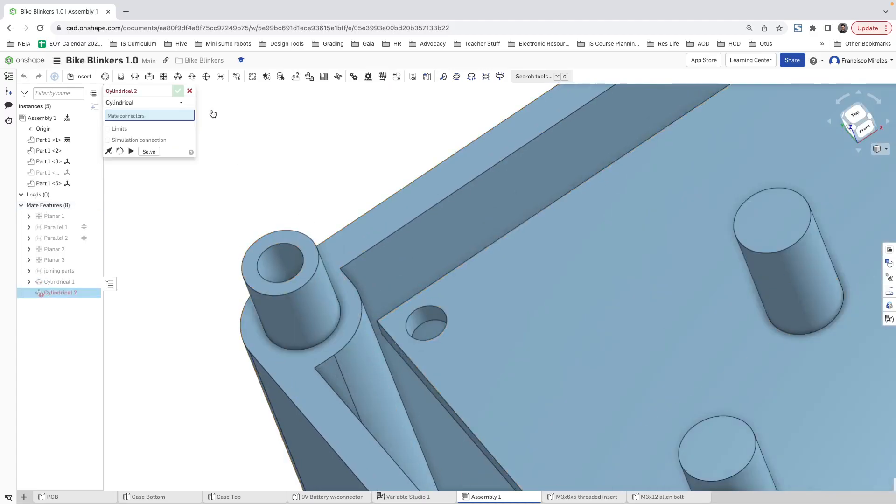
left_click(222, 78)
key("Escape")
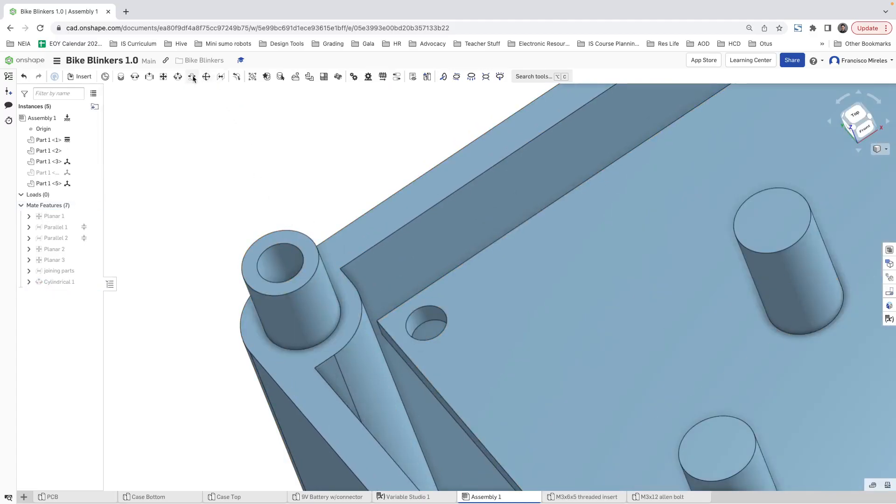
- Add a Planar mate between the threaded insert's top face and the case bottom's rim so they sit flush
left_click(163, 76)
left_click(288, 242)
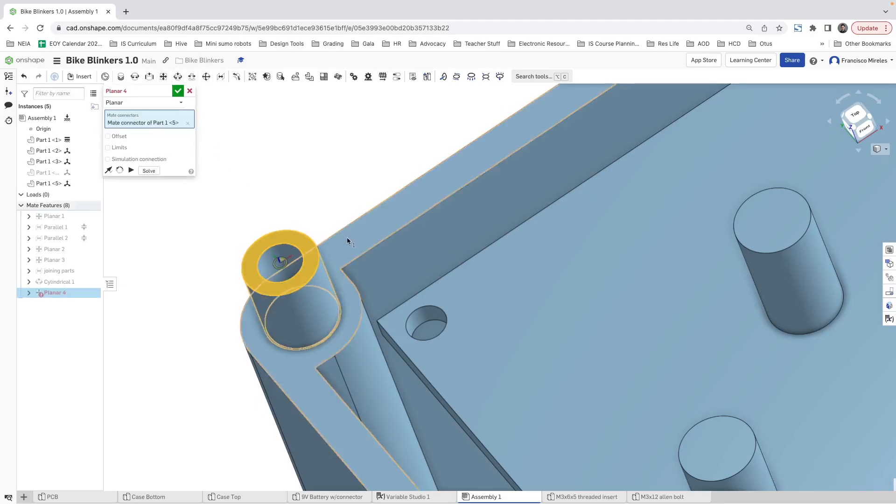
left_click(353, 284)
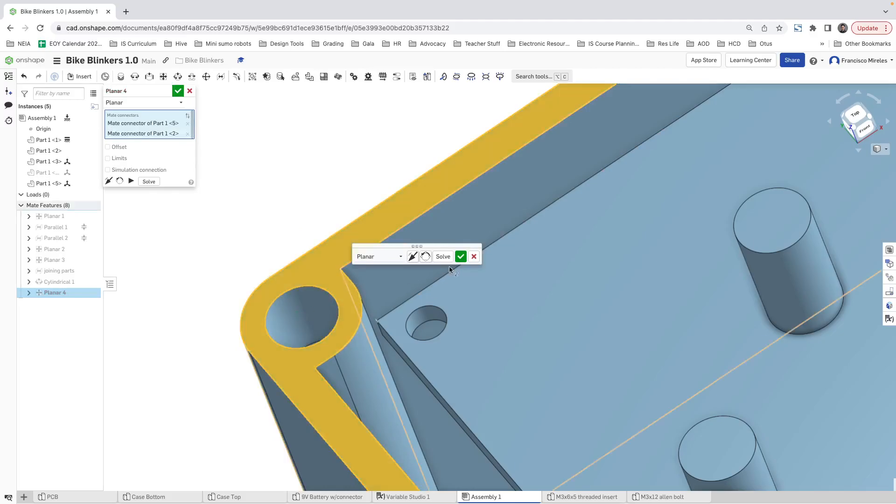
scroll(335, 302, "down", 10)
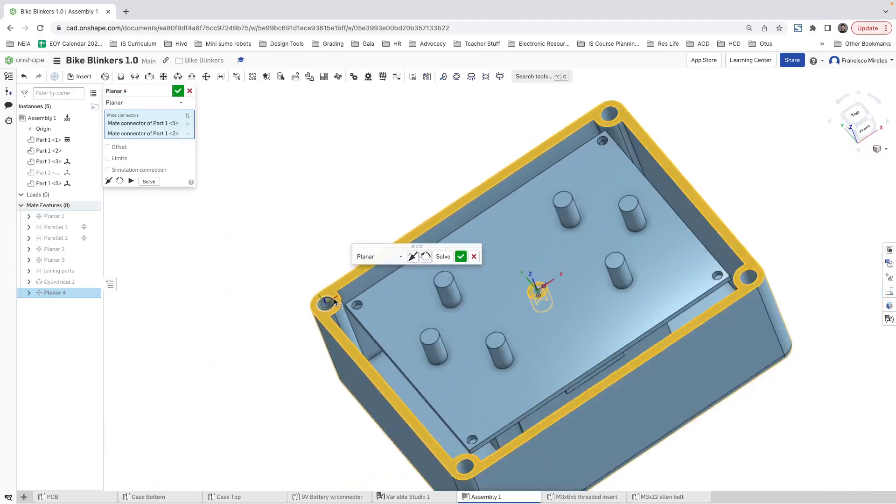
scroll(334, 300, "up", 5)
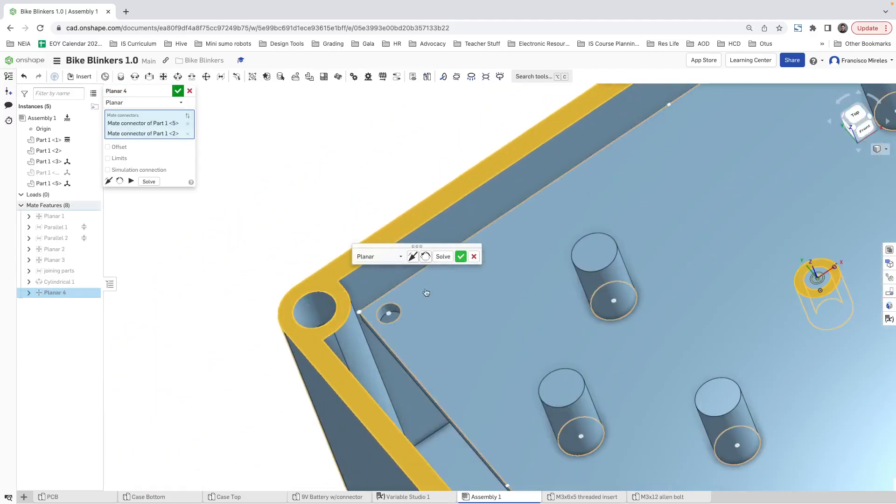
left_click(461, 257)
scroll(315, 312, "up", 5)
right_click_drag(345, 274, 361, 317)
scroll(392, 319, "up", 3)
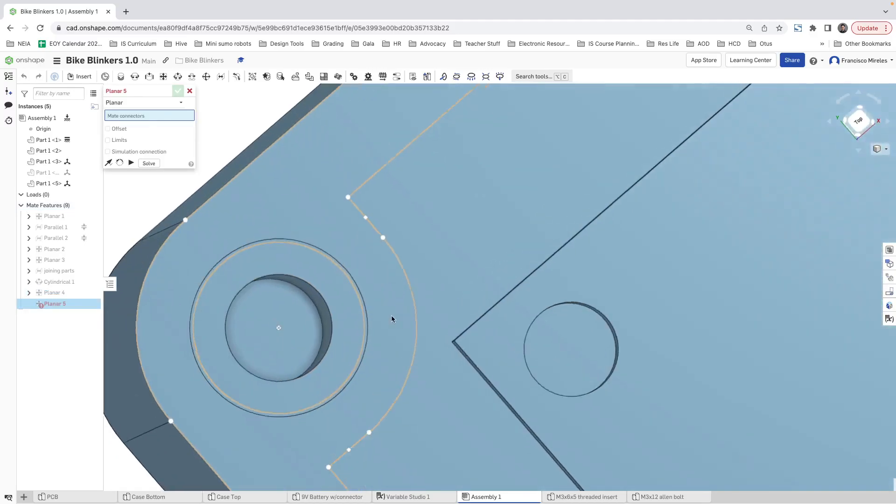
scroll(391, 316, "down", 8)
right_click_drag(626, 415, 604, 361)
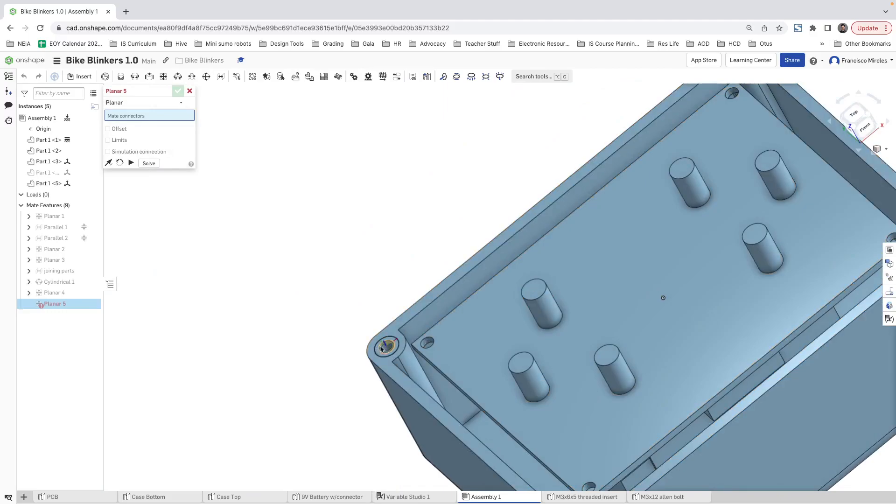
key("Escape")
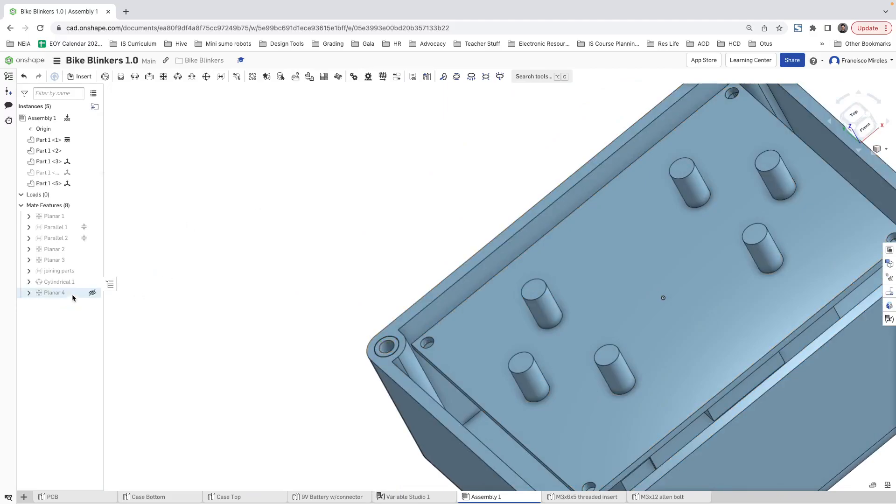
left_click(48, 183)
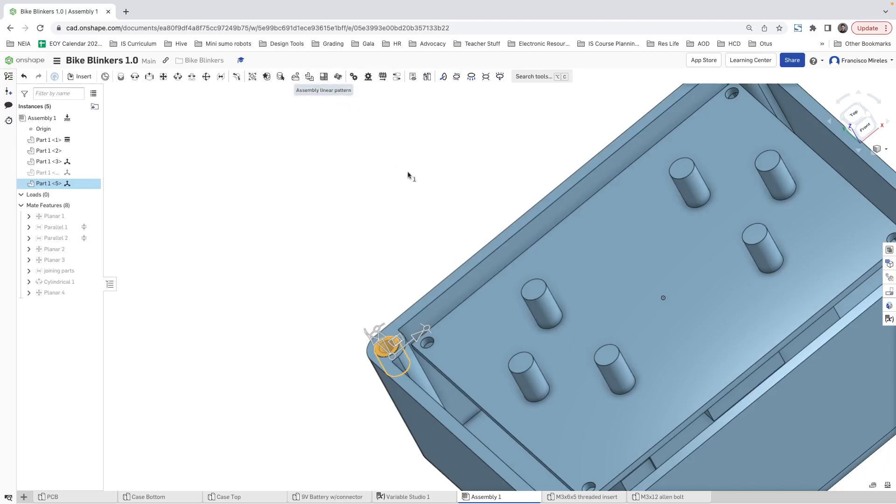
scroll(426, 214, "up", 5)
scroll(428, 221, "down", 6)
scroll(477, 223, "down", 3)
scroll(486, 234, "up", 2)
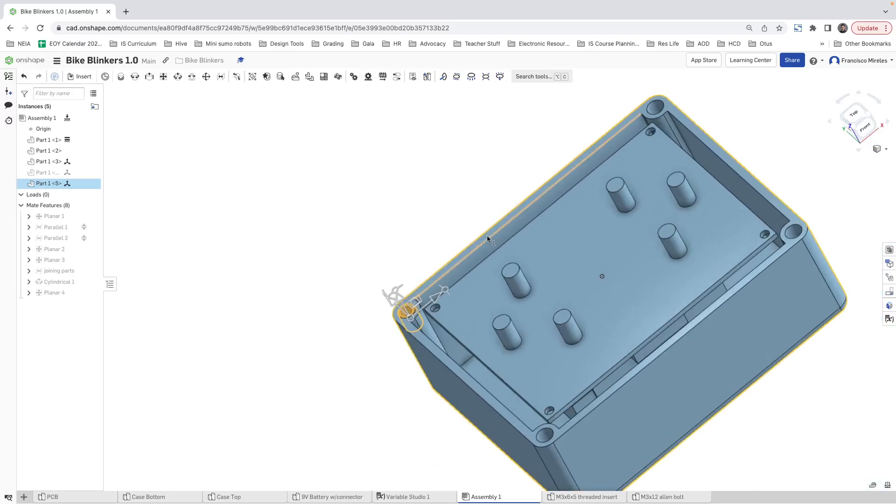
left_click(323, 78)
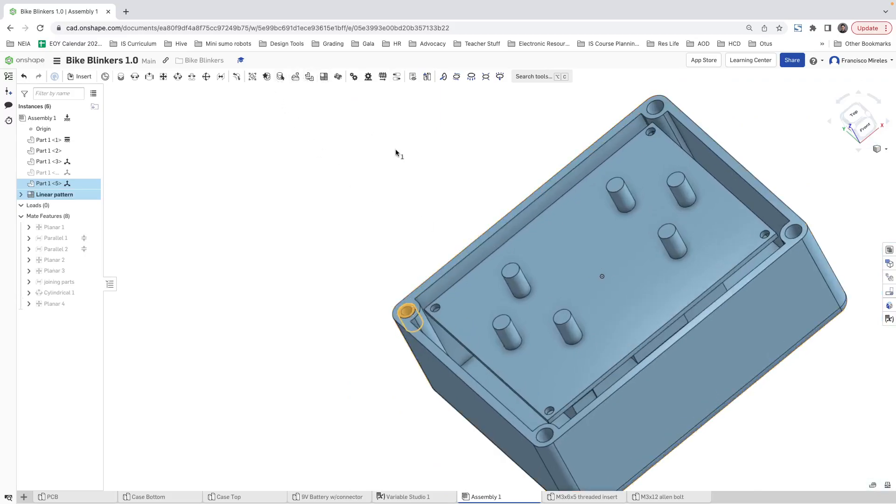
left_click(139, 126)
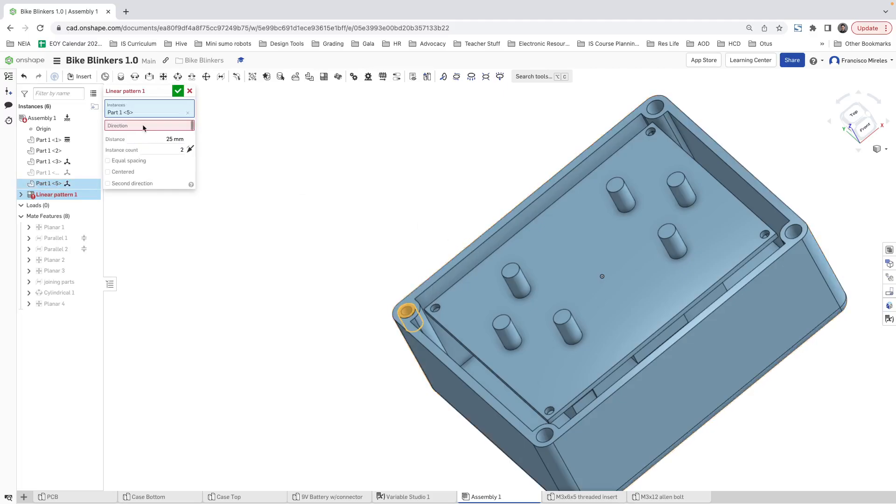
left_click(473, 242)
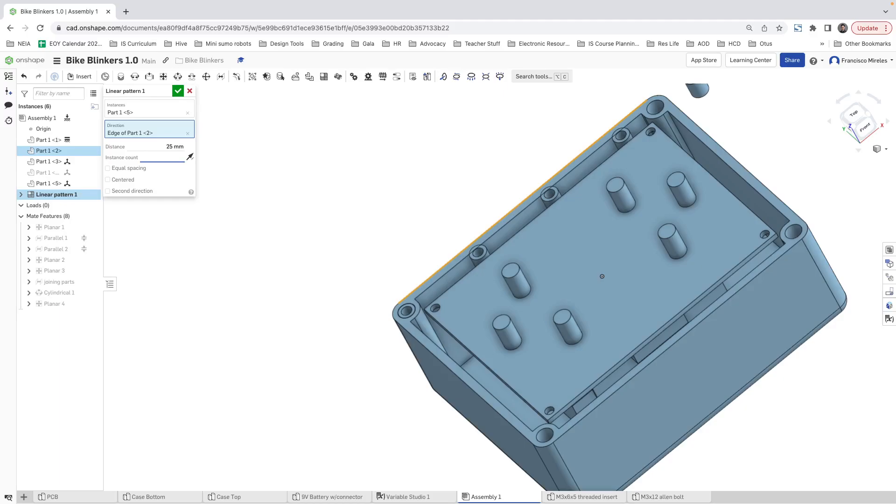
left_click(177, 146)
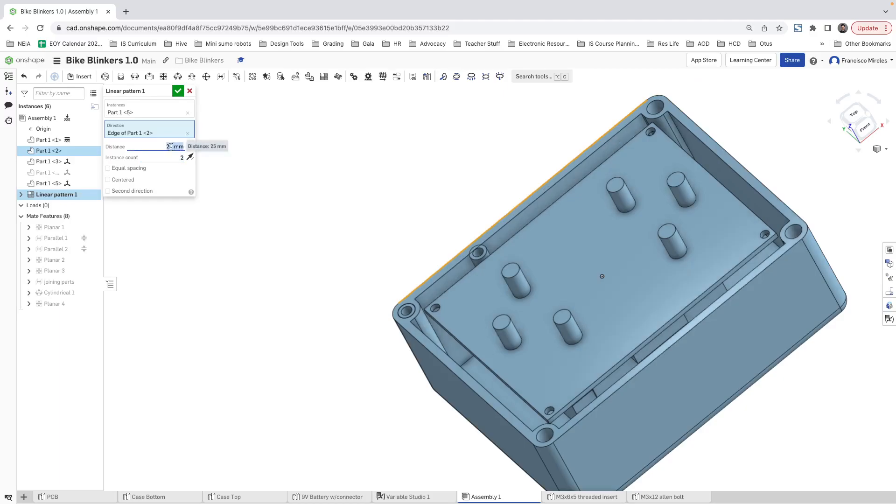
left_click_drag(170, 146, 174, 146)
type("3")
key("Return")
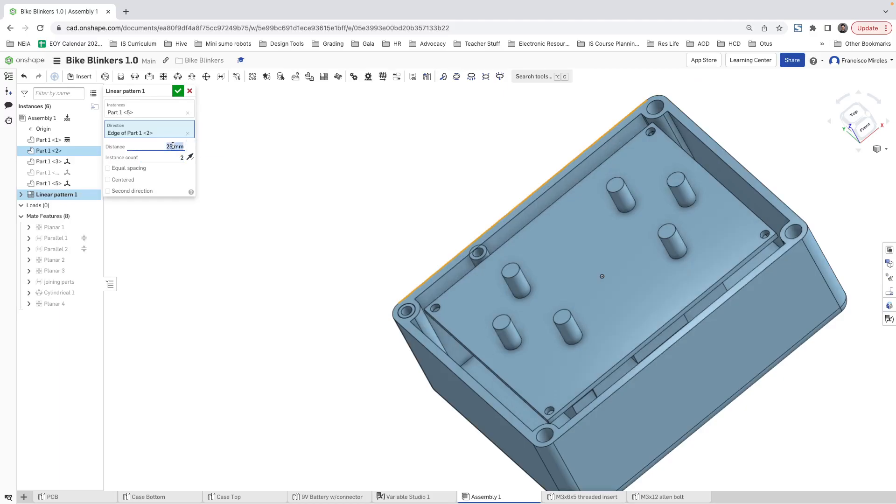
type("29")
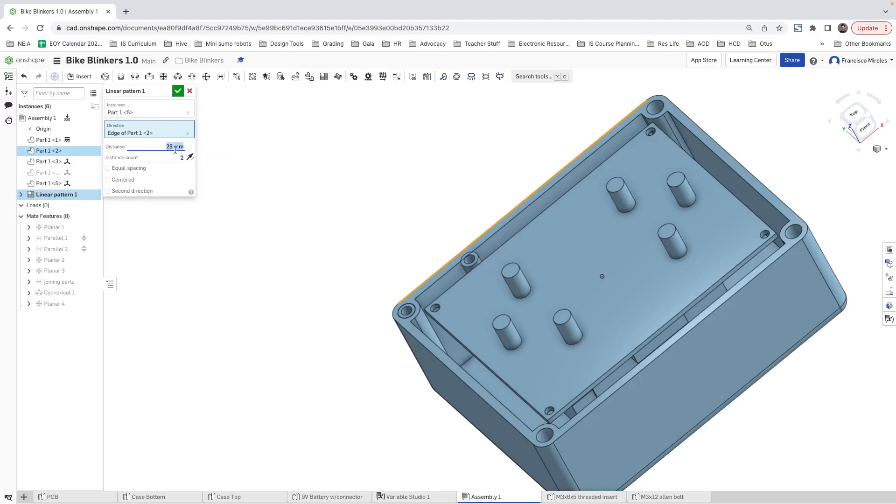
key("Return")
type("34")
key("Return")
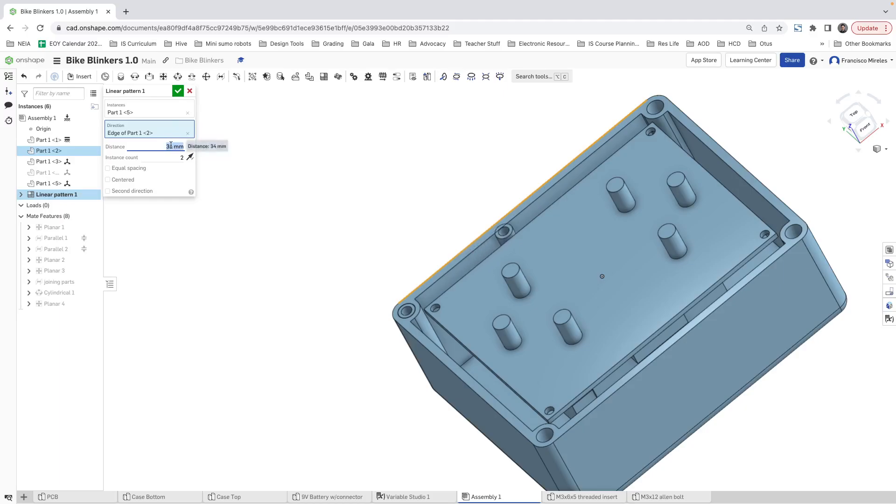
type("38")
key("Escape")
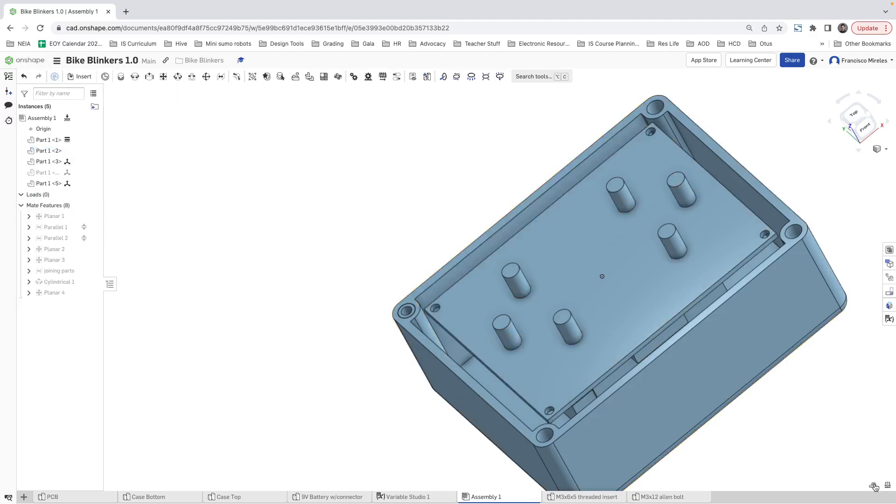
- Measure the spacing between the two corner holes along the case bottom's long side
left_click(874, 486)
left_click(545, 435)
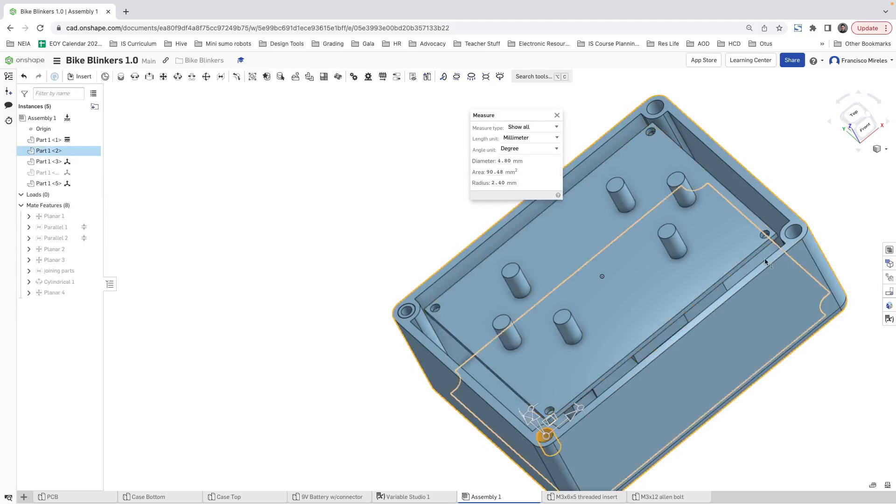
left_click(794, 232)
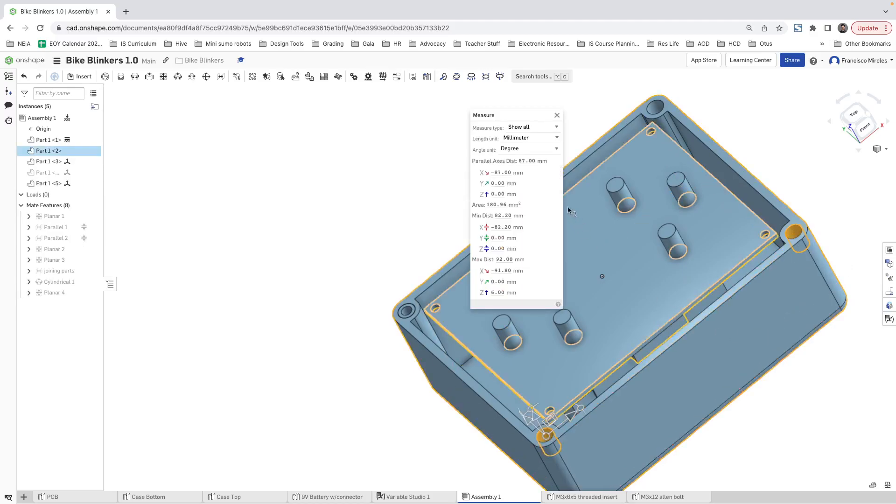
key("Escape")
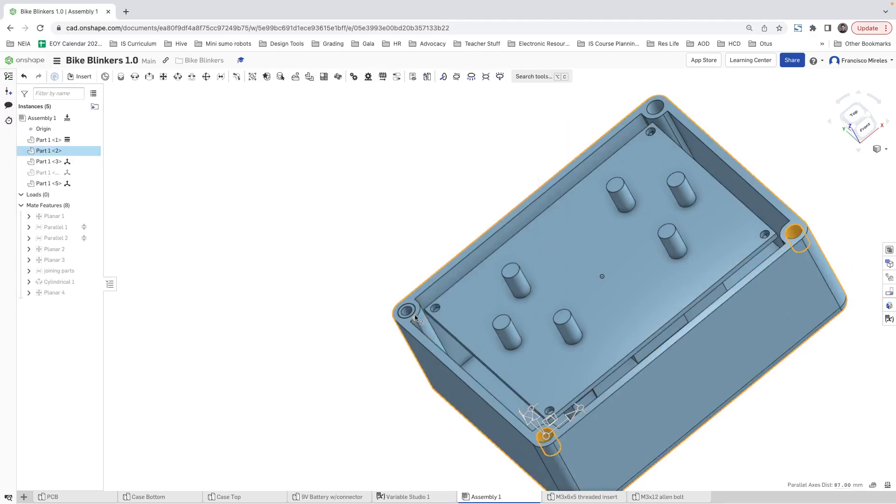
left_click(309, 76)
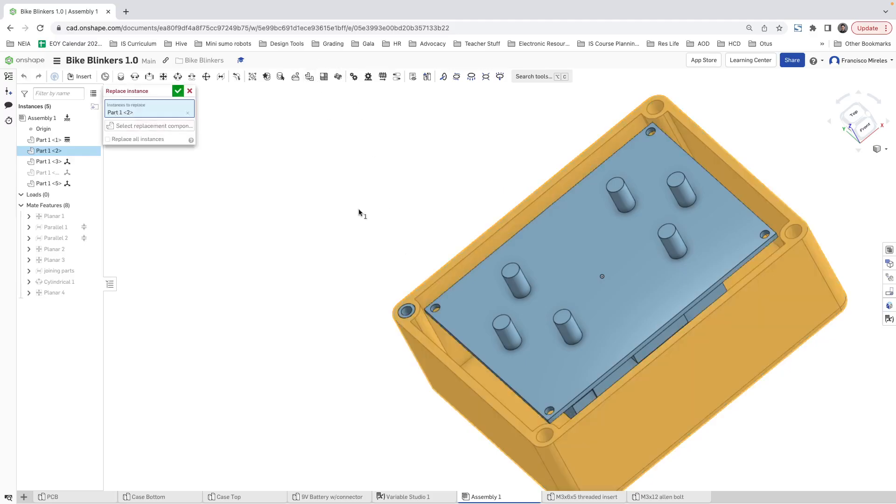
key("Escape")
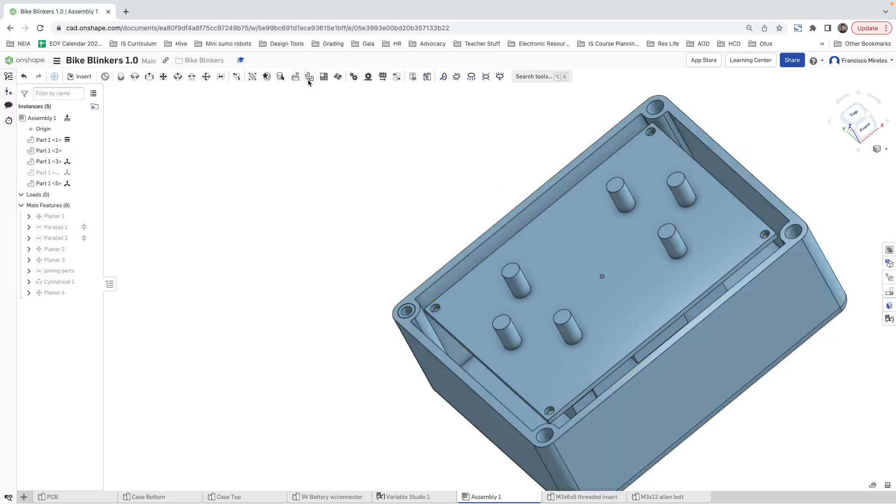
left_click(324, 77)
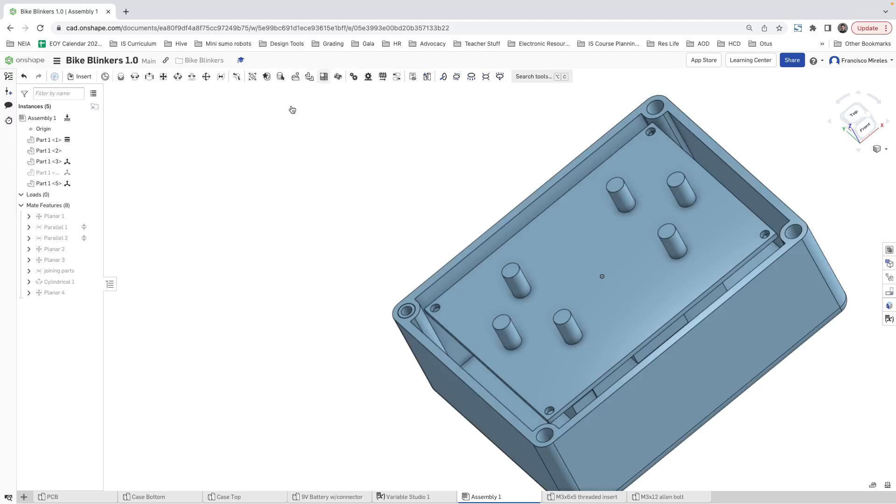
left_click(50, 185)
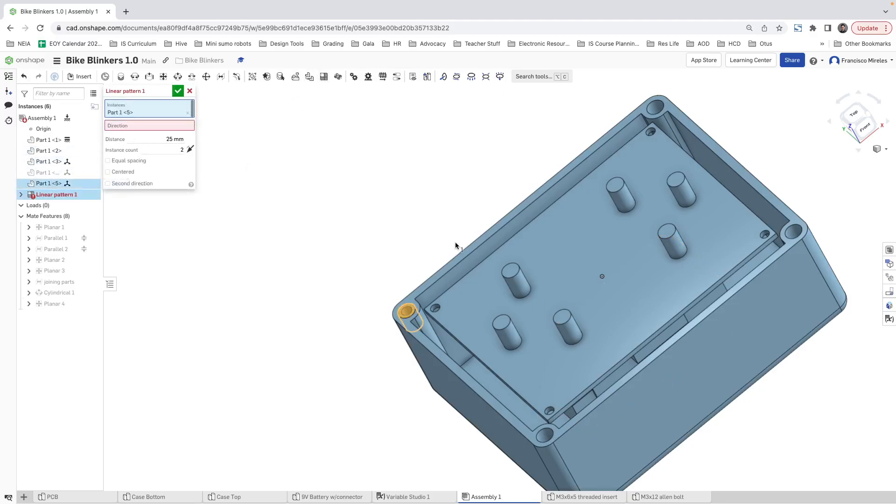
left_click(457, 256)
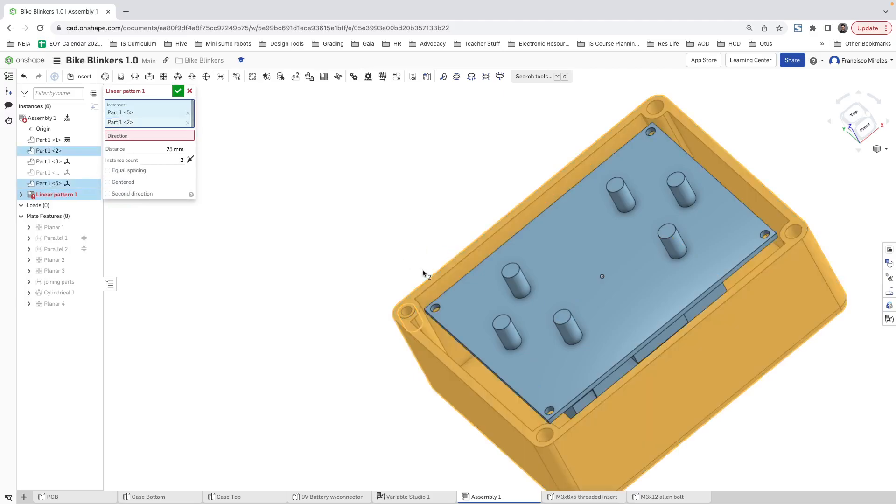
left_click(161, 139)
left_click(188, 124)
left_click(152, 129)
left_click(456, 258)
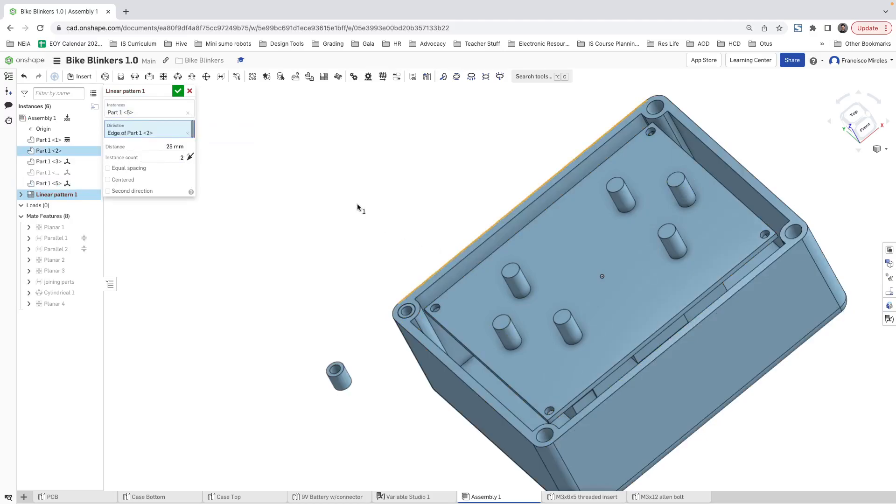
left_click(191, 158)
left_click(171, 147)
left_click(171, 146)
key("BackSpace")
key("BackSpace")
type("87")
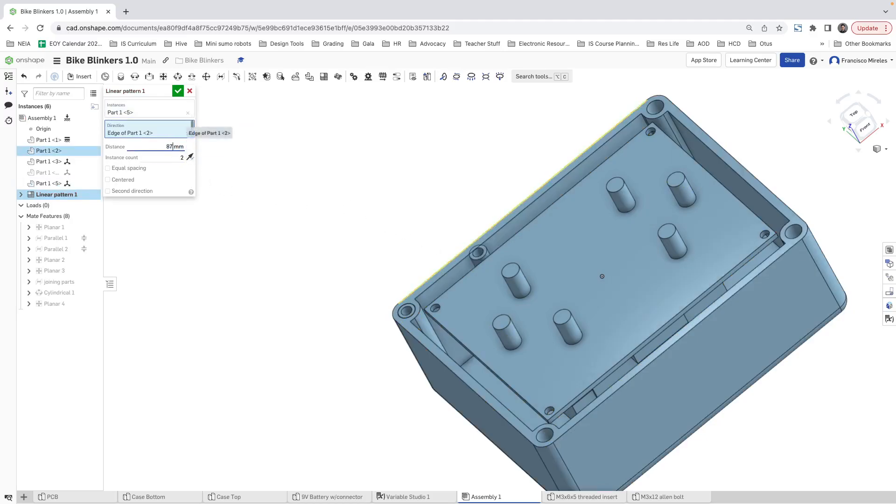
key("Return")
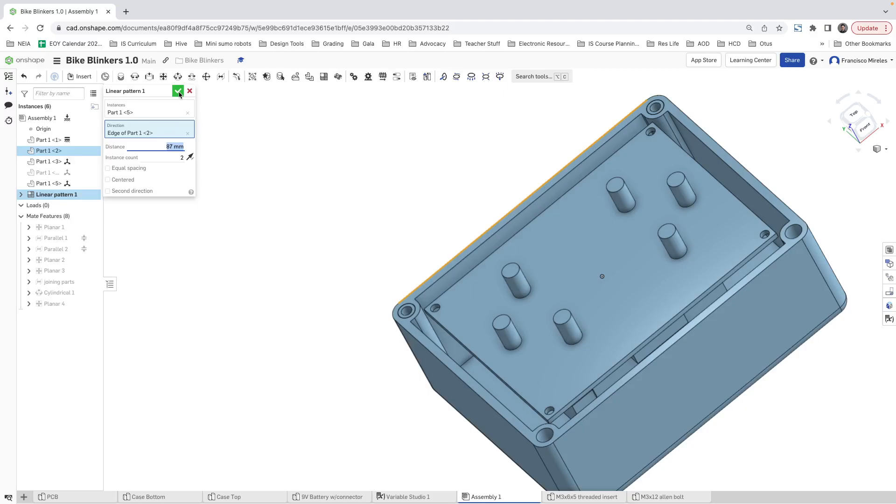
left_click(108, 191)
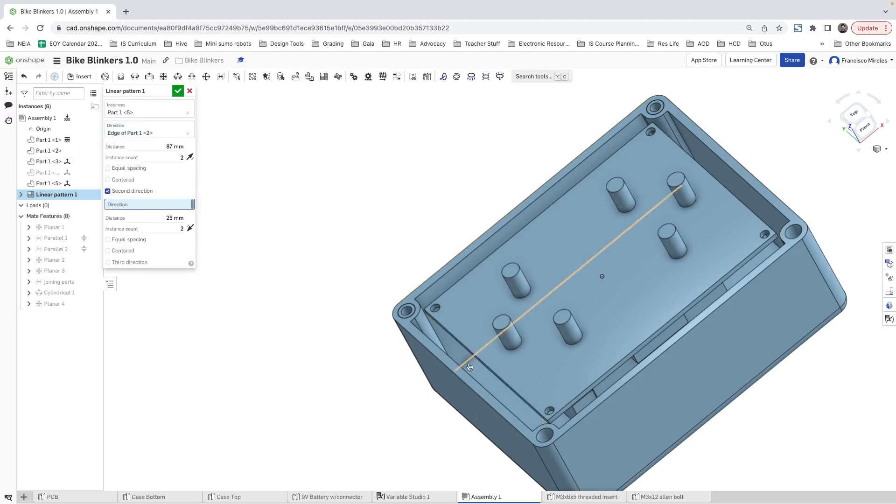
left_click(461, 383)
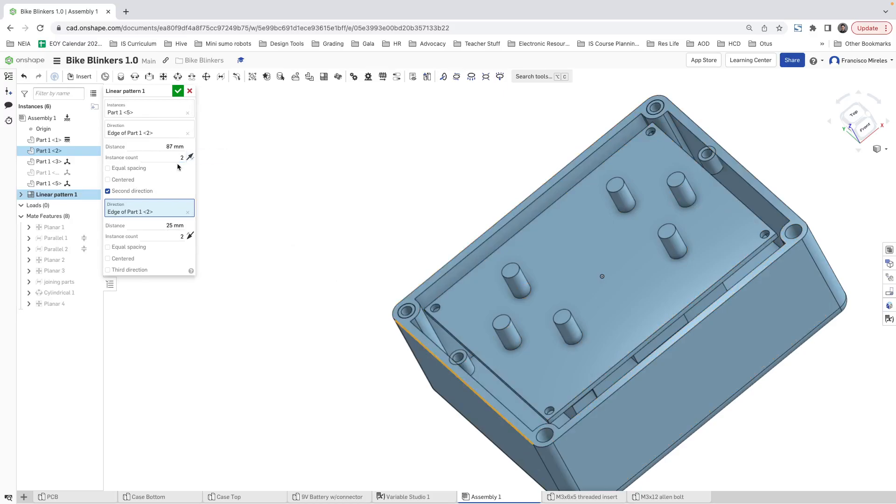
left_click(189, 91)
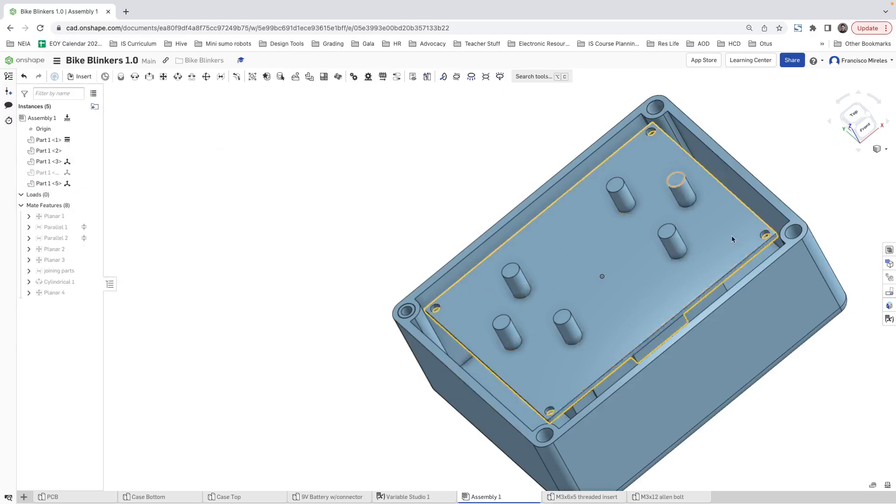
- Measure the spacing between the two corner holes along the case bottom's short side
left_click(874, 486)
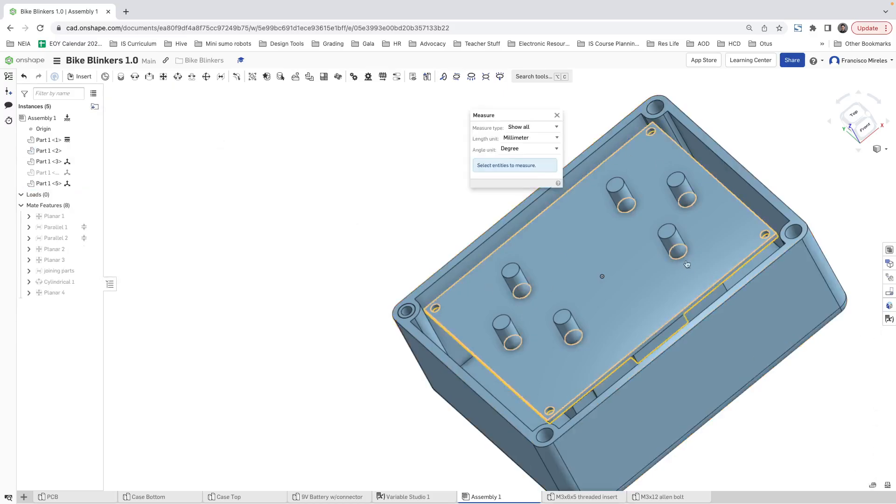
left_click(657, 110)
left_click(794, 231)
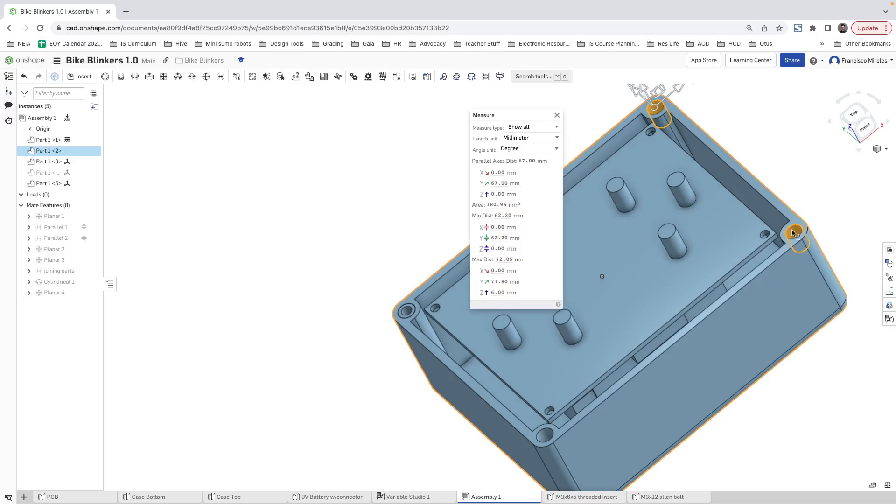
left_click(558, 116)
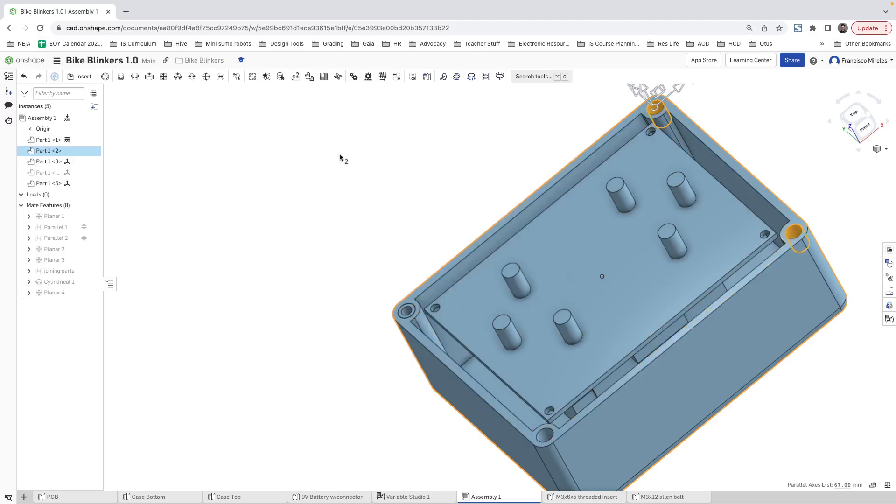
- Set up a linear pattern of the threaded insert along the case bottom's long edge, flipped toward the far corner hole, at 87 mm
left_click(324, 77)
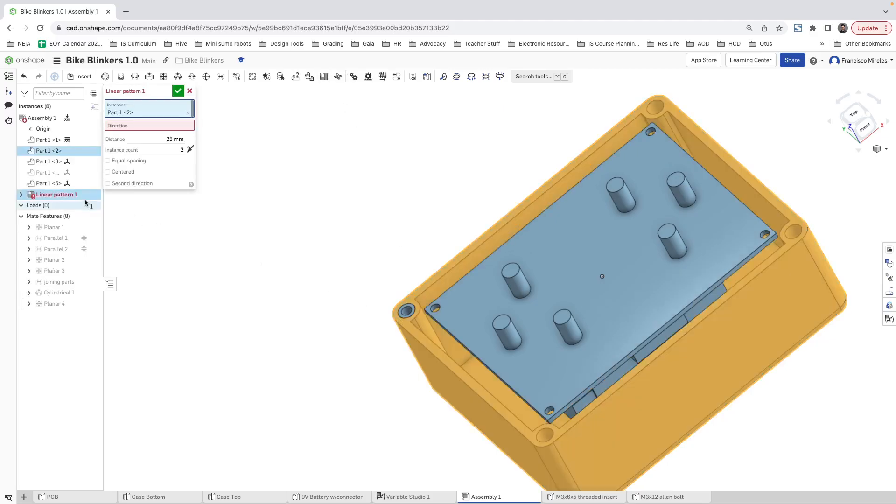
left_click(187, 112)
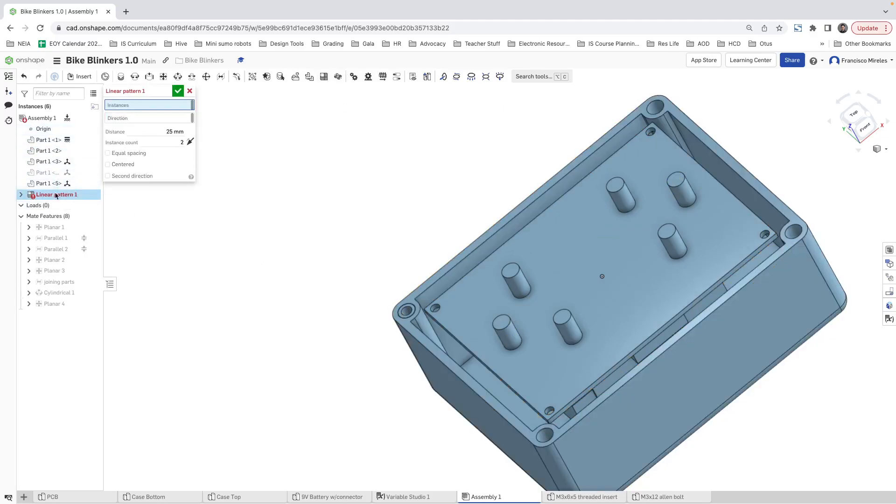
left_click(49, 184)
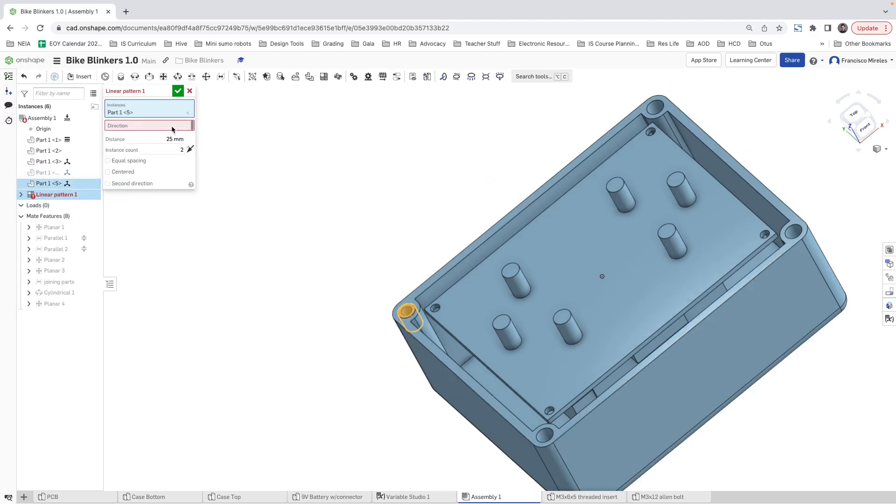
left_click(467, 248)
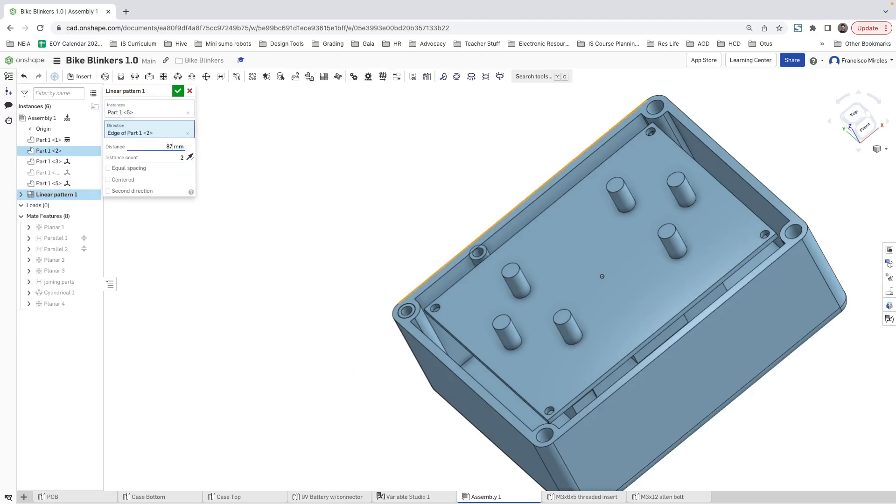
- Add a second direction to the linear pattern along the case bottom's short edge at 67 mm and accept the pattern
left_click(115, 193)
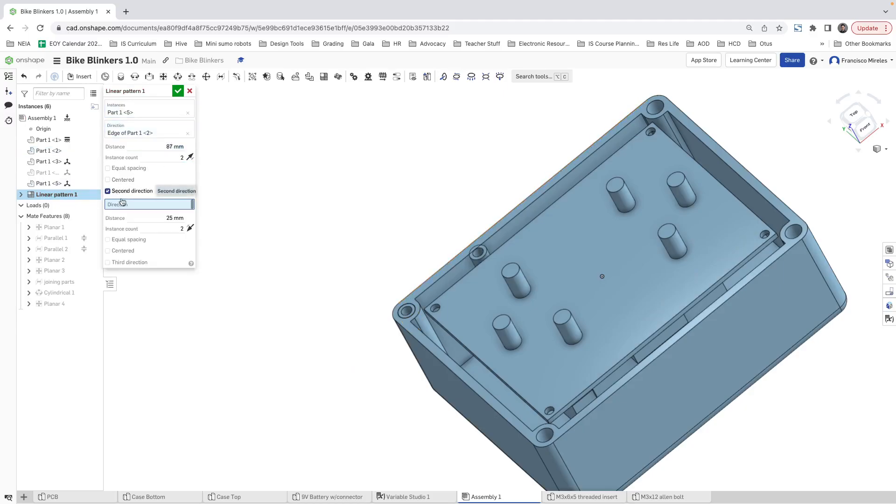
left_click(438, 363)
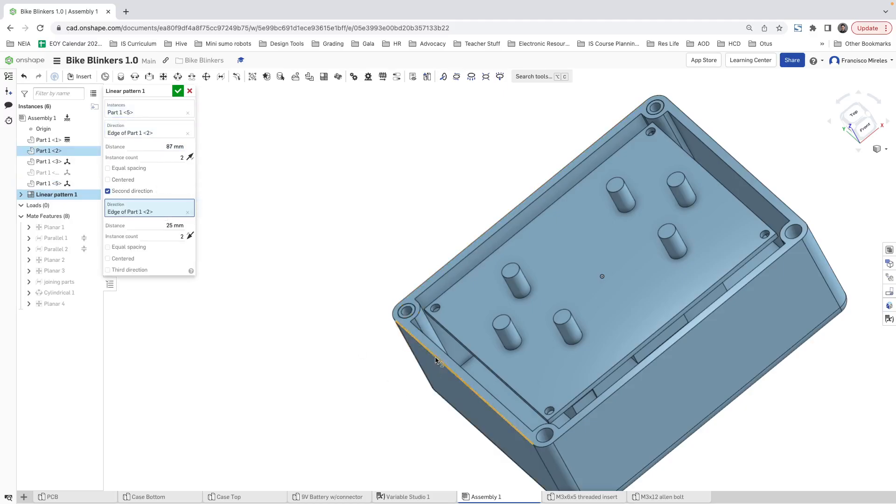
double_click(169, 225)
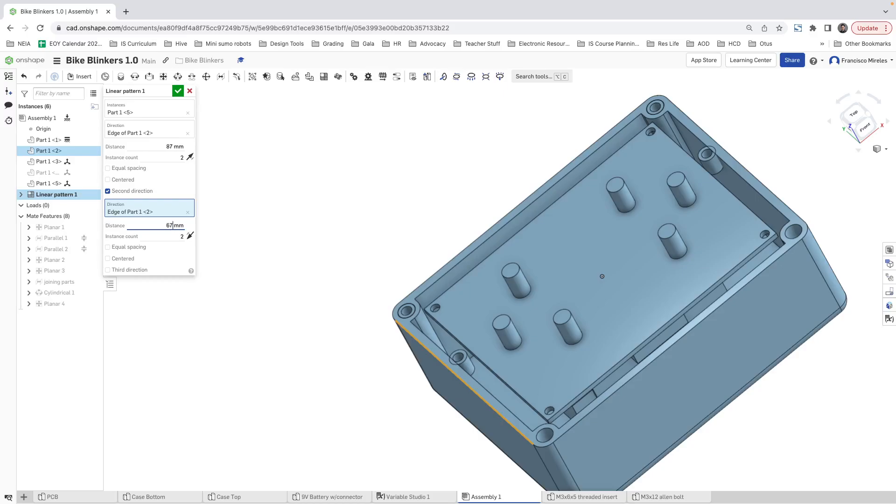
key("Up")
key("Up")
key("Up")
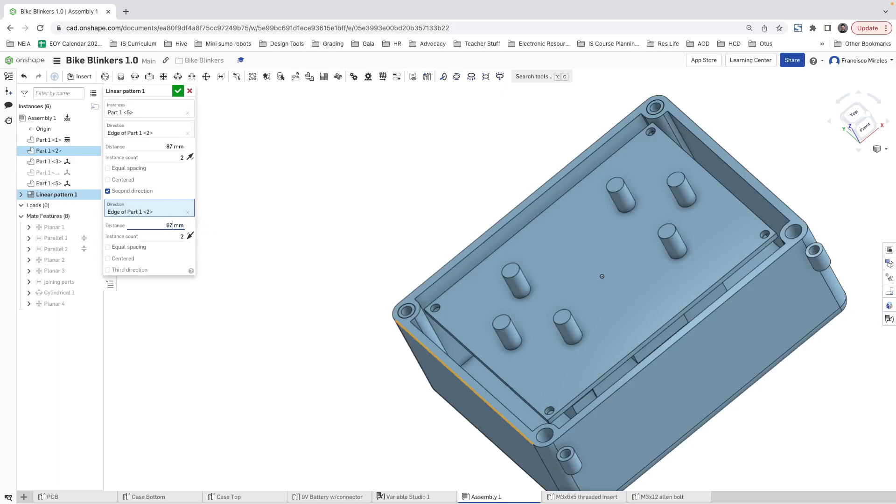
key("Return")
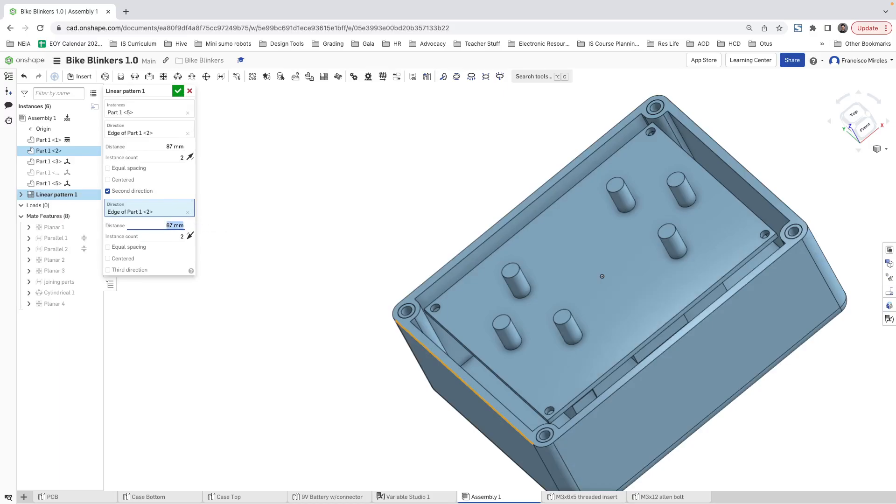
left_click(178, 91)
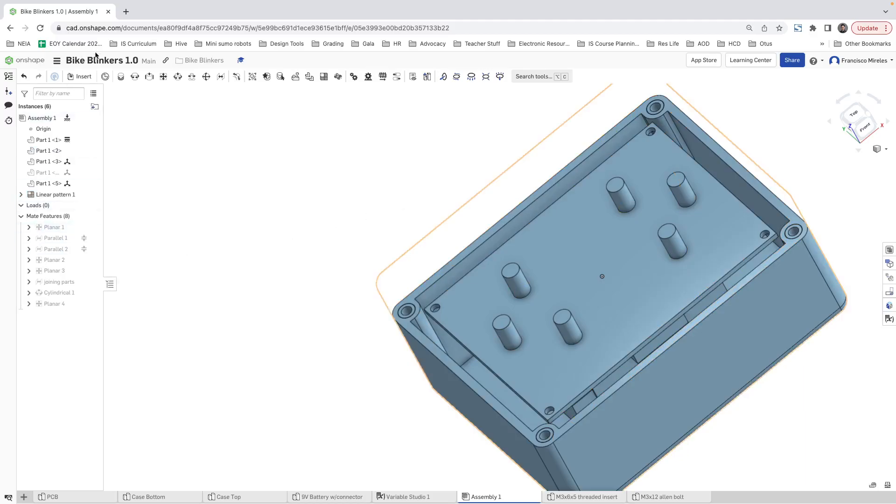
- Show the case top again and insert one M3x12 allen bolt beside the case
left_click(77, 78)
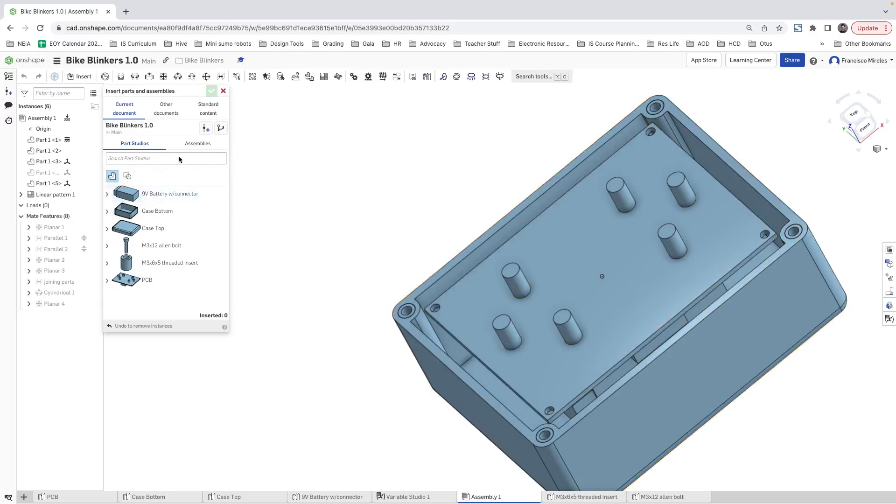
left_click(92, 173)
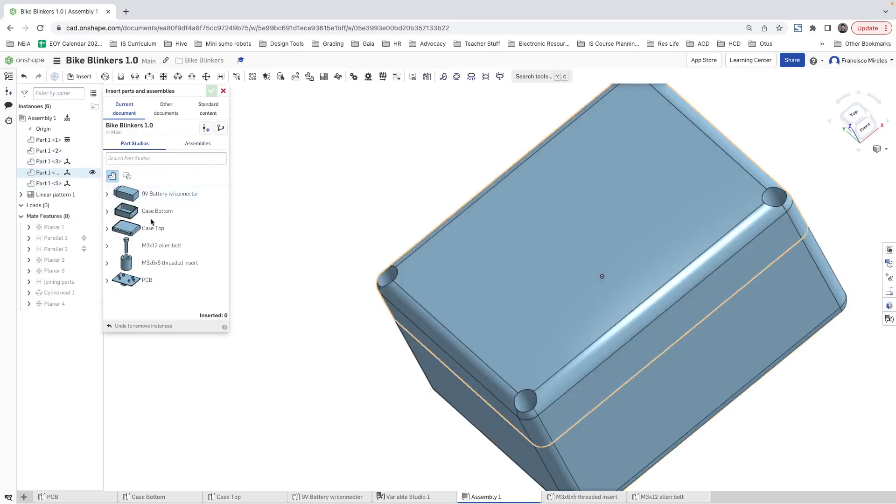
left_click(161, 245)
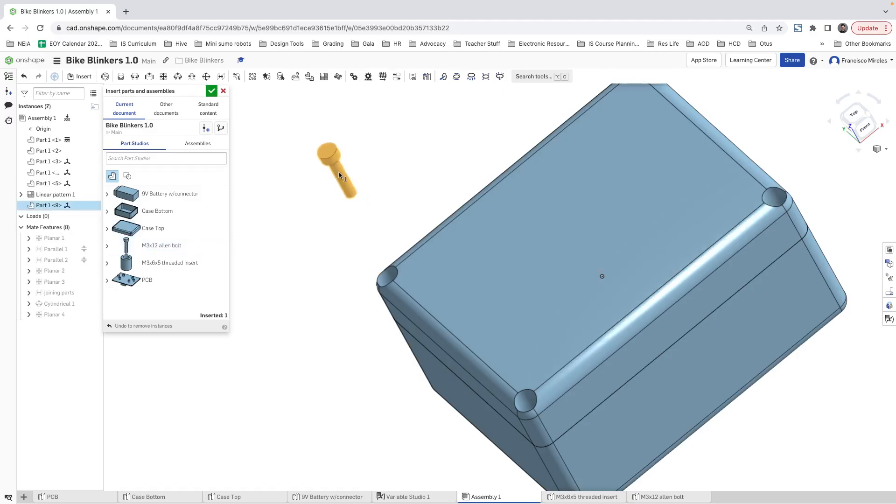
key("Escape")
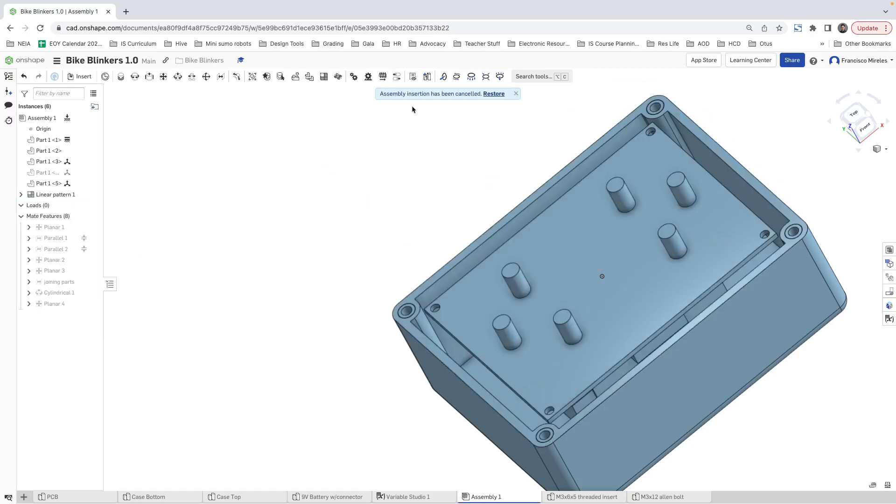
left_click(494, 94)
right_click_drag(388, 210, 306, 184)
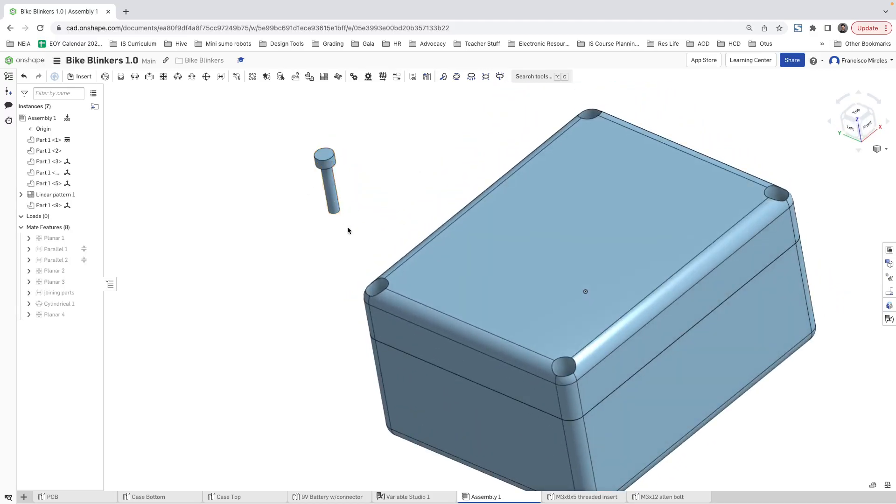
- Add a Cylindrical mate between the bolt's shank and the case top's corner hole
left_click(324, 77)
key("Escape")
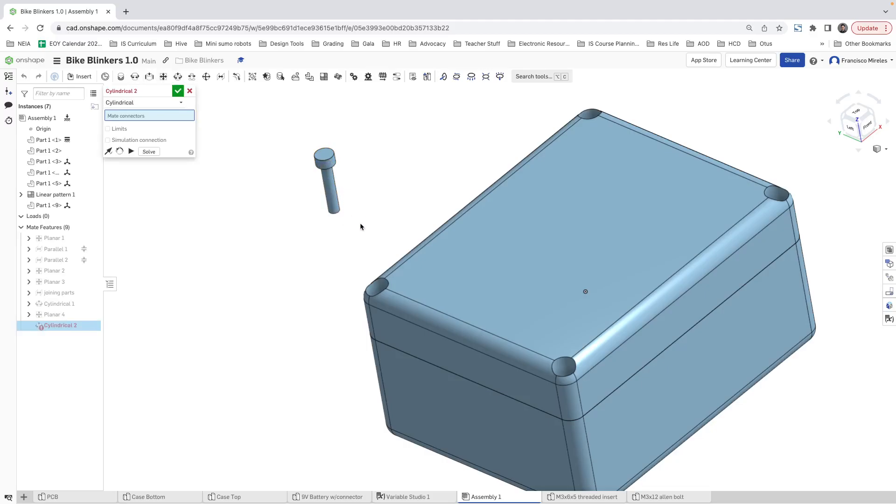
left_click(335, 202)
right_click_drag(362, 216, 398, 318)
scroll(385, 325, "up", 6)
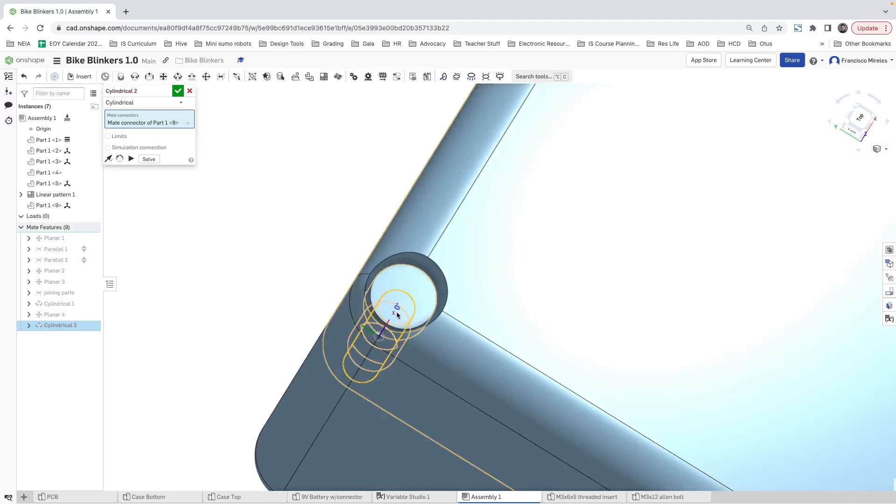
left_click(398, 311)
left_click(515, 328)
key("m")
right_click_drag(428, 308, 646, 125)
scroll(645, 125, "up", 5)
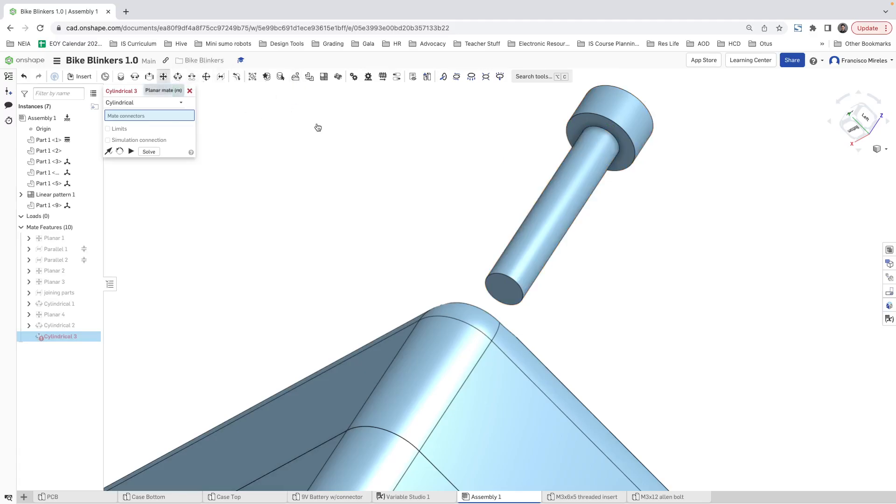
left_click(167, 79)
key("Escape")
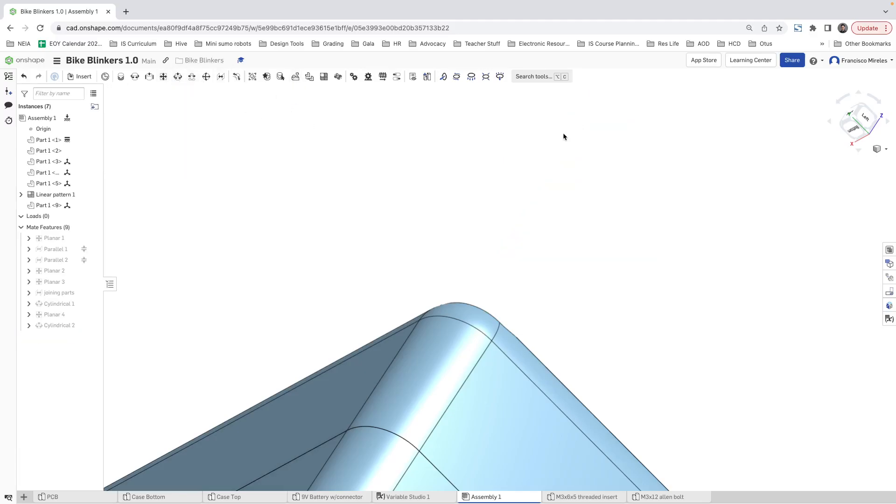
- Slide the bolt along its hole axis so its head stands clear above the case top's corner
right_click_drag(523, 171, 522, 385)
left_click_drag(522, 387, 730, 79)
scroll(646, 286, "down", 10)
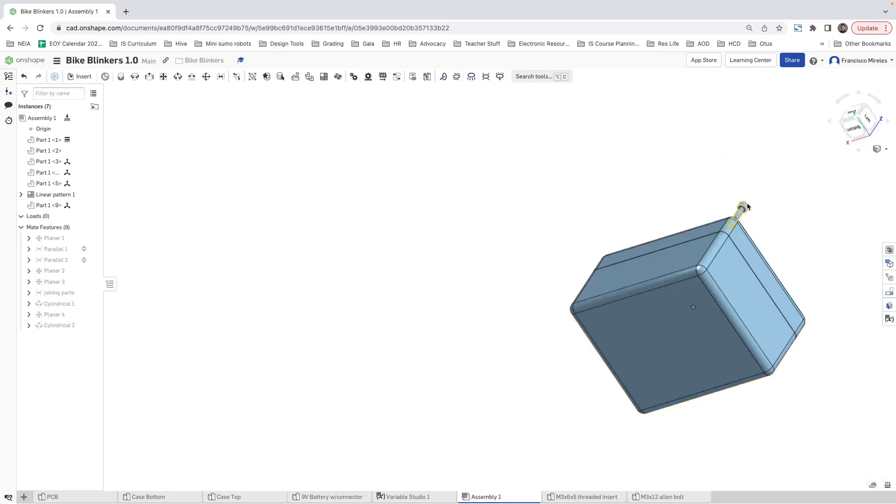
scroll(742, 222, "up", 5)
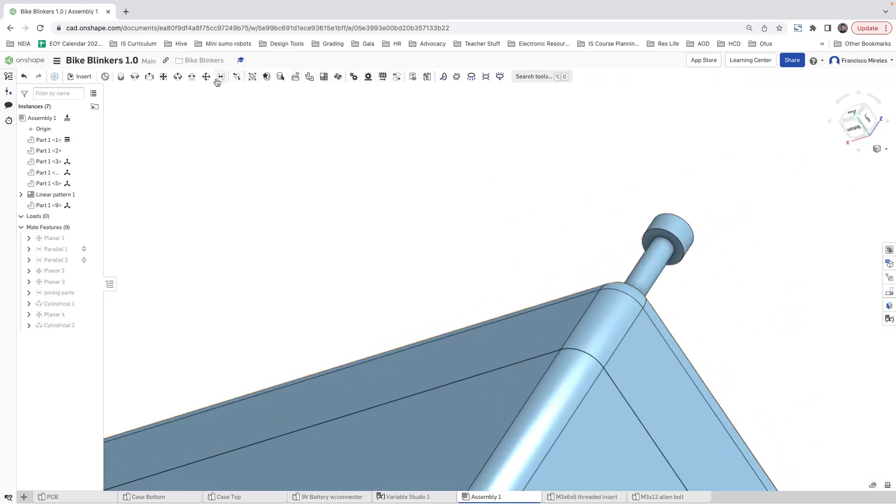
- Add a Planar mate between the underside of the bolt's head and the seat inside the case top's corner recess
left_click(674, 240)
right_click_drag(759, 236, 683, 295)
scroll(415, 458, "up", 3)
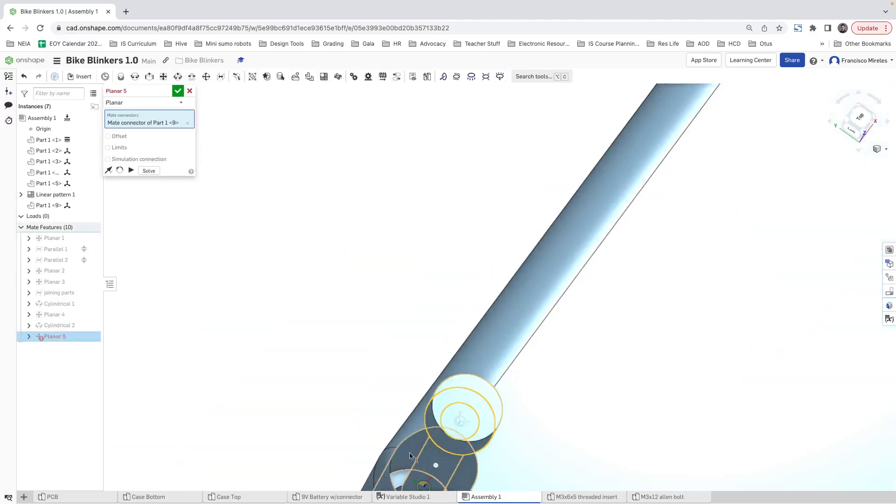
middle_click_drag(425, 452, 475, 285)
scroll(450, 305, "up", 2)
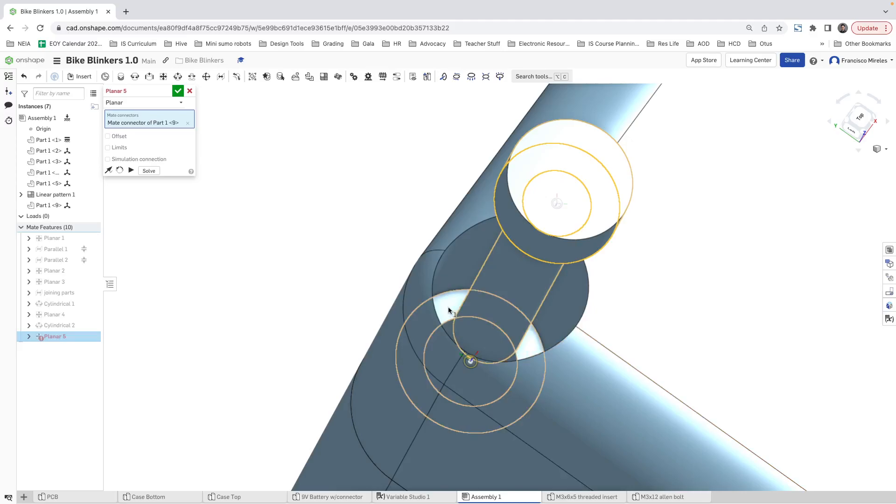
left_click(449, 310)
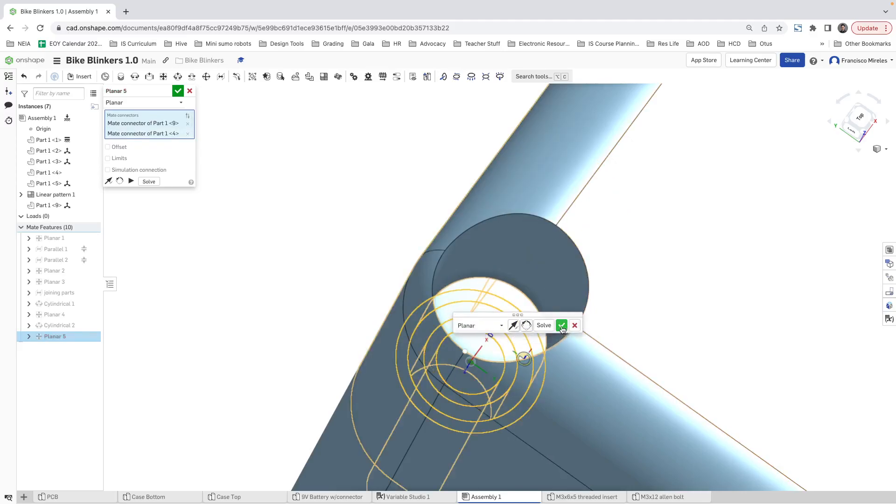
left_click(562, 329)
- Display the assembly with hidden edges visible and inspect how the bolt sits in the threaded insert at the corner
scroll(562, 369, "up", 5)
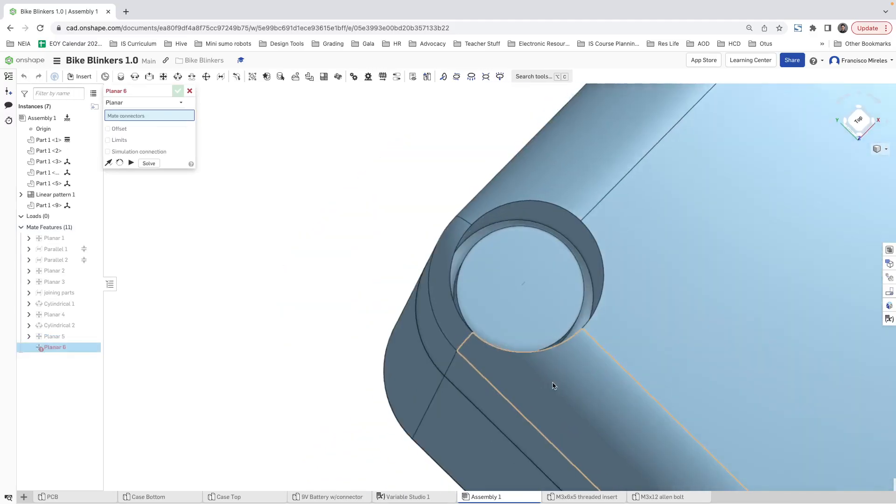
right_click_drag(553, 386, 642, 367)
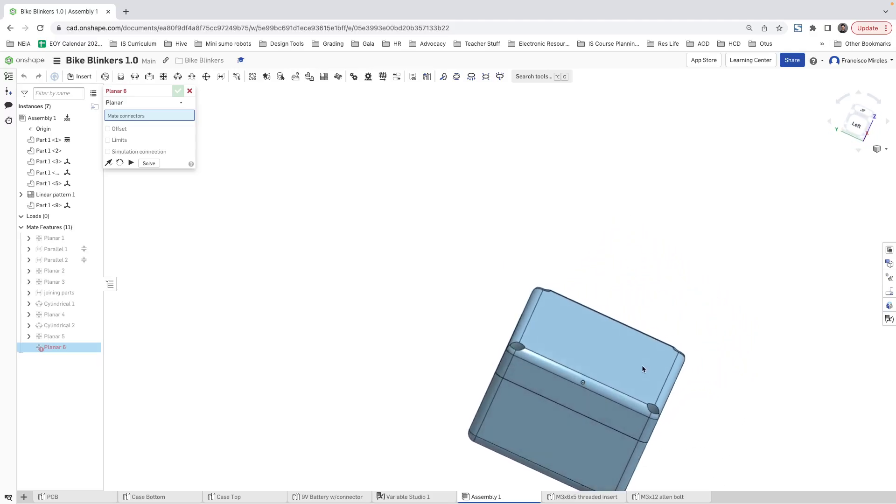
left_click(886, 149)
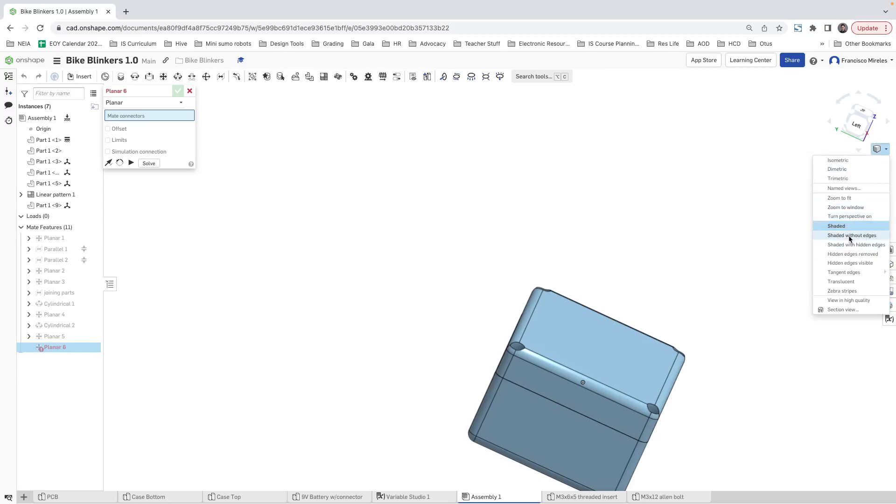
left_click(850, 238)
left_click(886, 149)
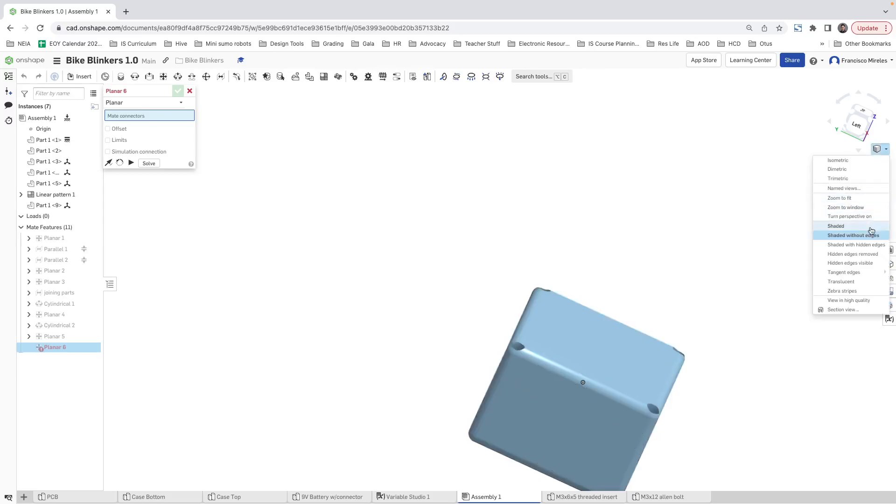
left_click(859, 255)
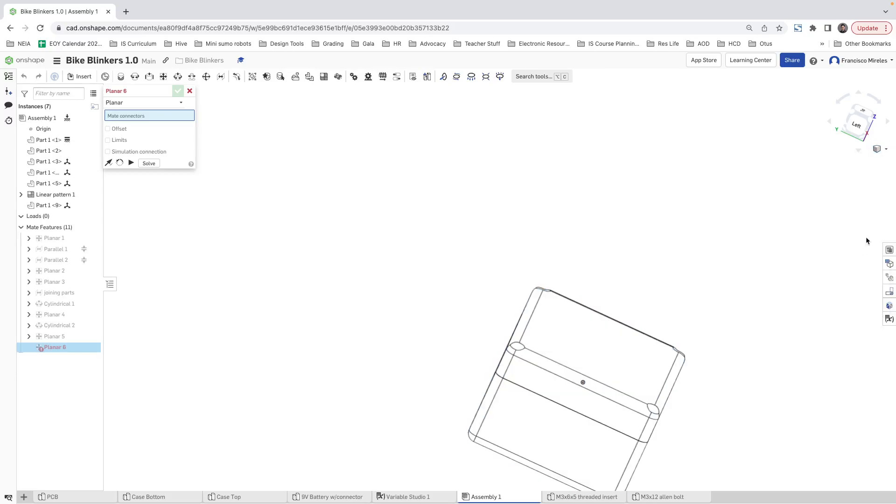
left_click(886, 150)
left_click(856, 263)
right_click_drag(628, 340, 625, 299)
left_click(857, 122)
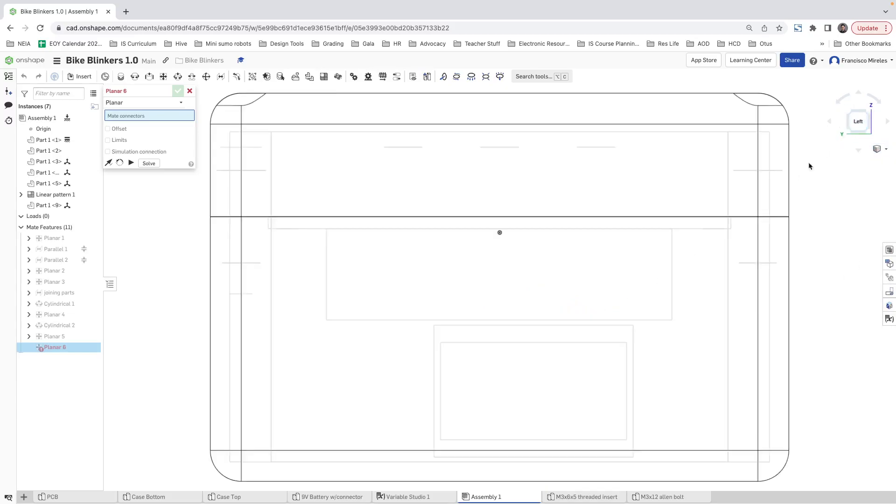
scroll(292, 252, "up", 3)
right_click_drag(293, 252, 270, 292)
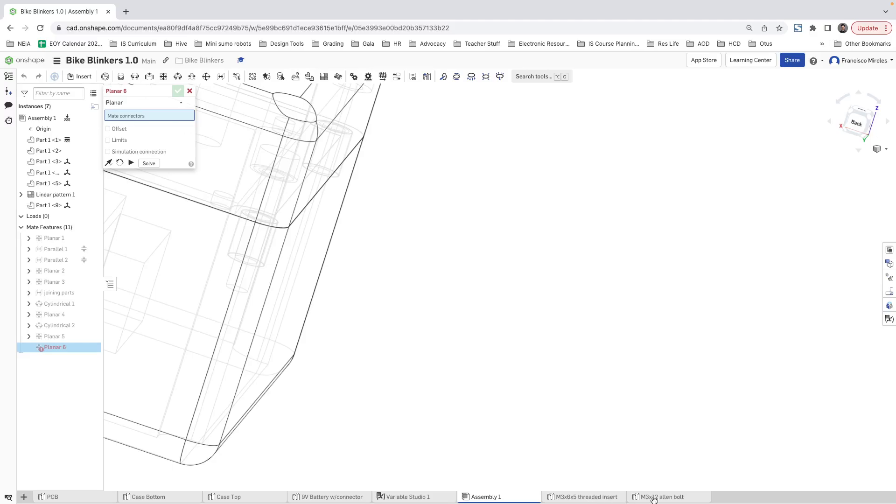
mouse_move(663, 500)
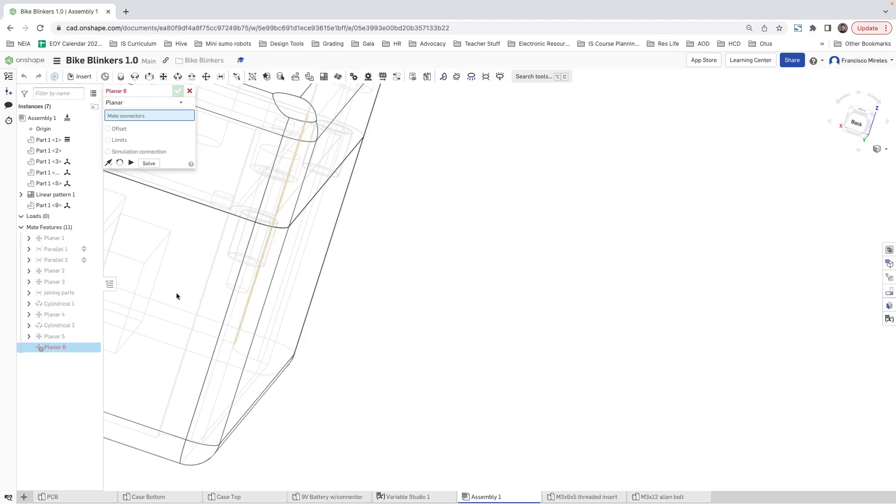
- Switch to the M3x12 allen bolt's part studio, review its sketch dimensions, and return to Assembly 1
right_click(46, 209)
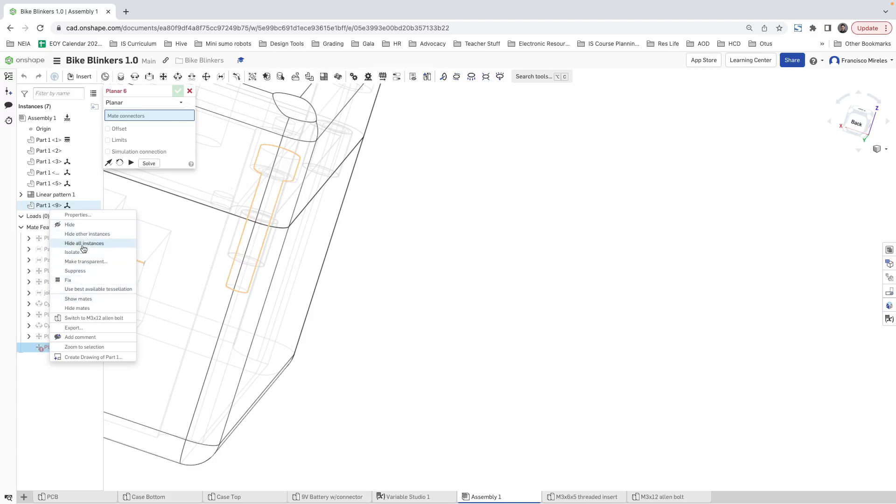
left_click(107, 320)
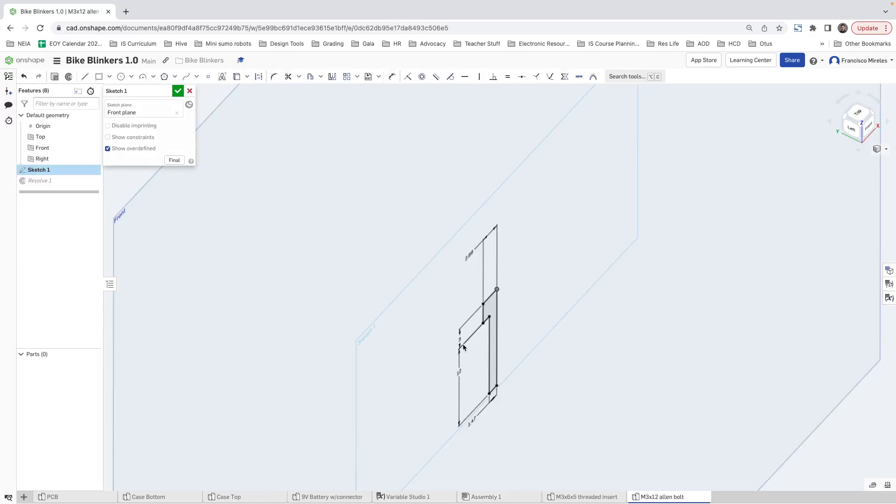
left_click(189, 91)
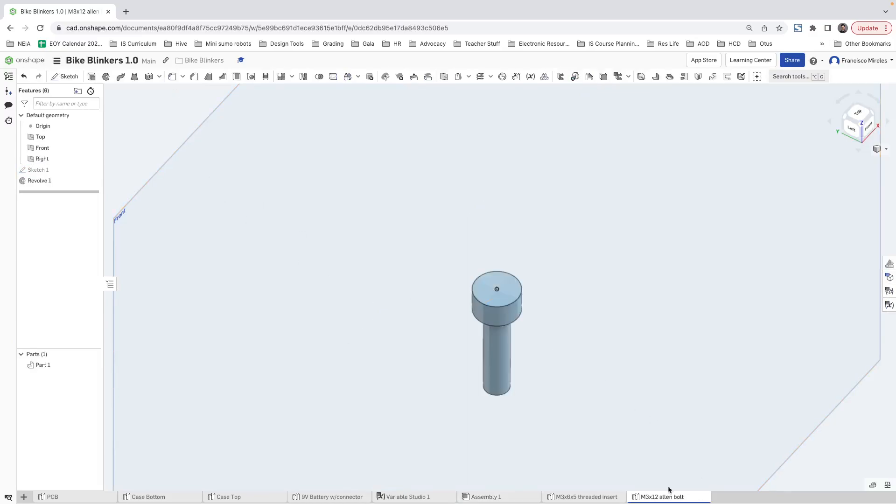
left_click(572, 497)
left_click(504, 498)
- Set the assembly's display style to Shaded
right_click_drag(280, 258, 831, 140)
left_click(886, 150)
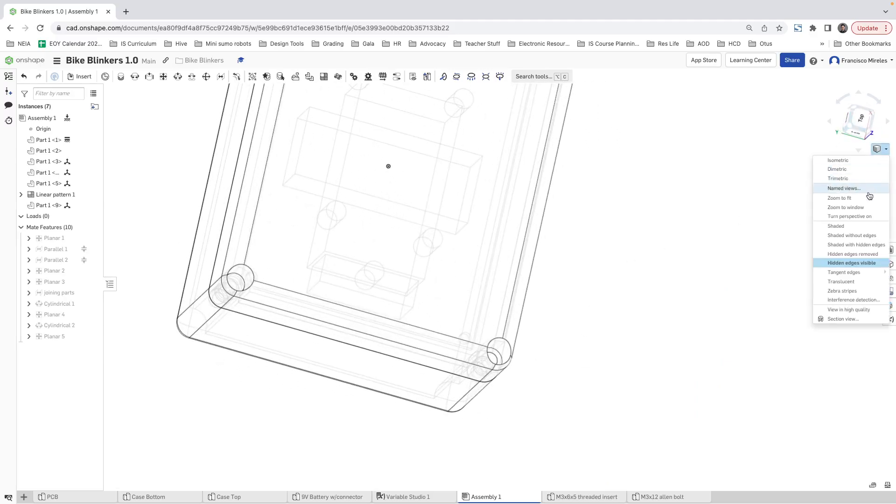
left_click(847, 227)
scroll(238, 279, "up", 3)
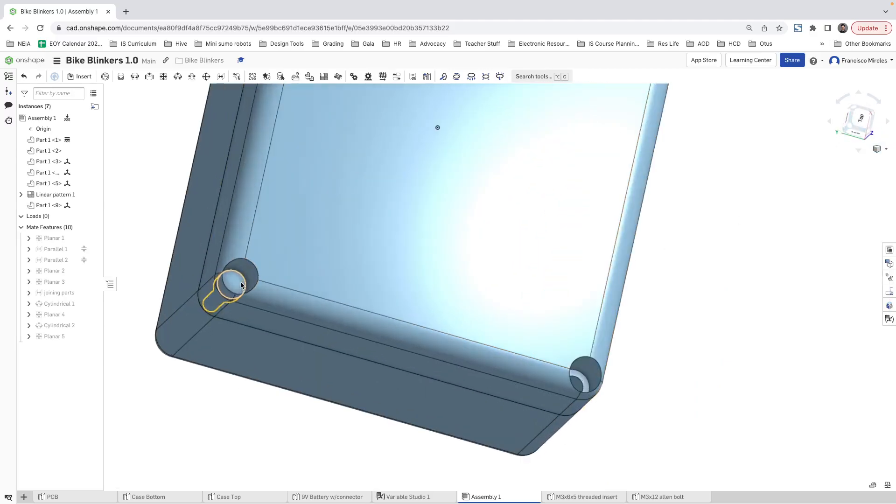
- Fit the whole case in view and reorder the bolt instance above the threaded insert's linear pattern
left_click(236, 283)
right_click_drag(700, 310, 664, 260)
scroll(663, 261, "up", 5)
key("f")
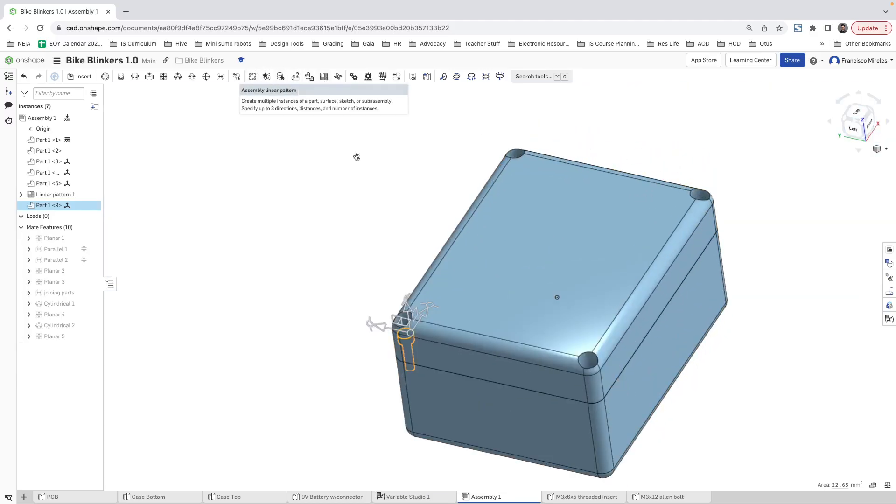
left_click(274, 313)
left_click_drag(46, 203, 51, 192)
- Edit the threaded insert's linear pattern to include the M3x12 bolt instance, Part 1 <9>, so both repeat at all corners
right_click(54, 211)
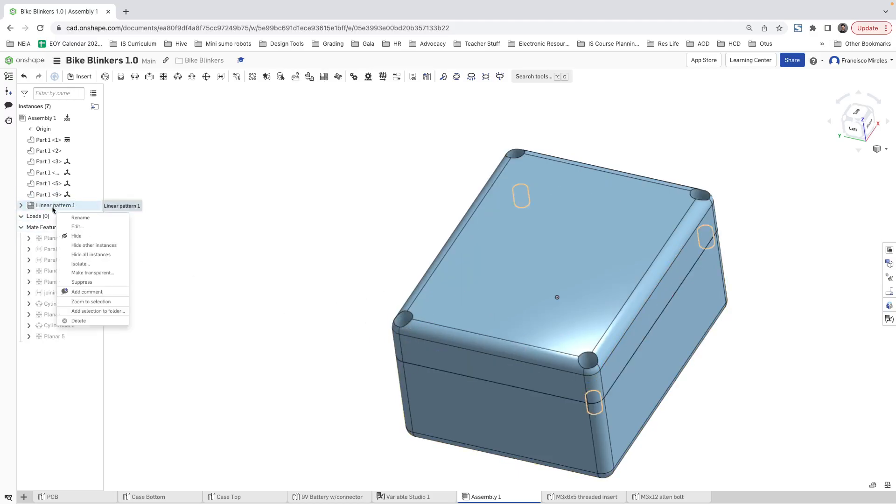
left_click(77, 227)
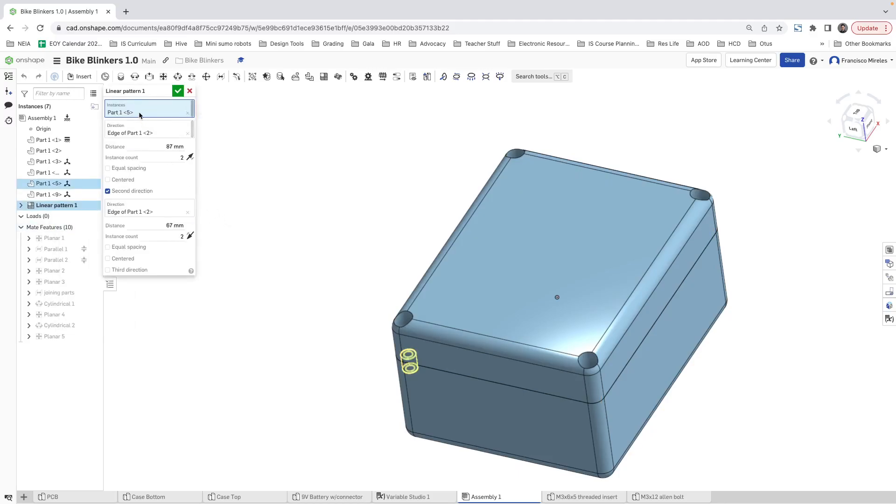
left_click(62, 195)
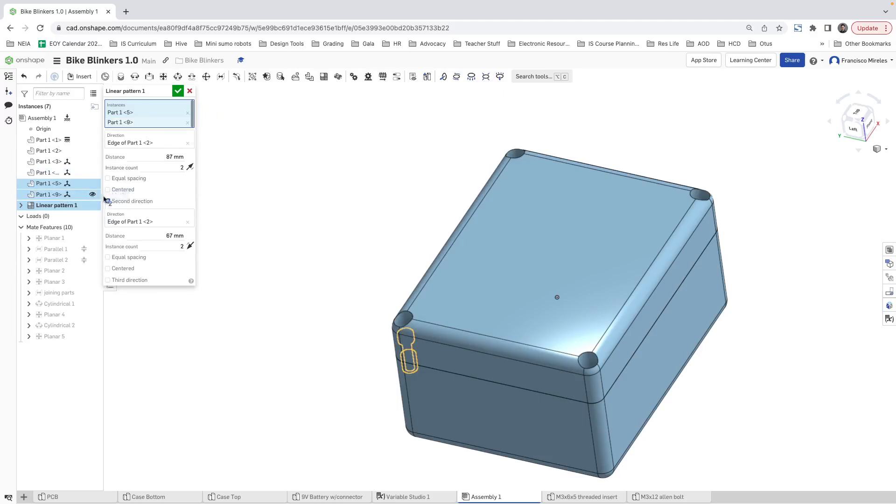
left_click(178, 91)
right_click_drag(312, 221, 278, 195)
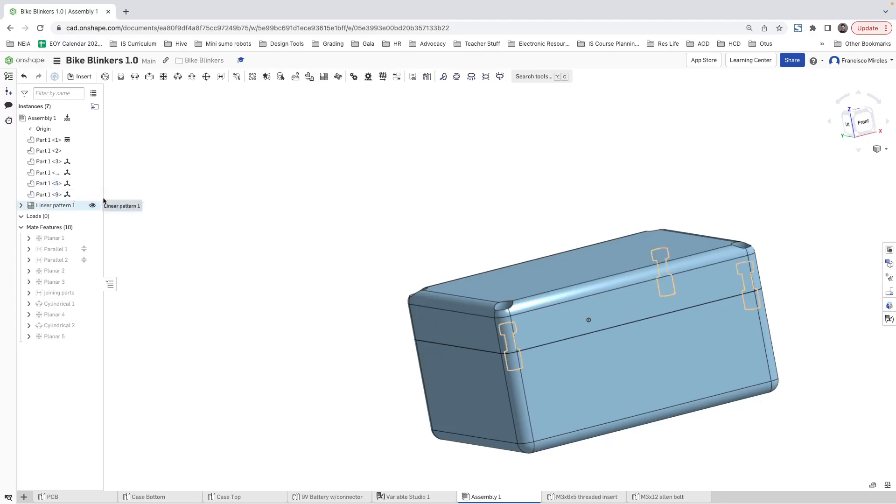
right_click_drag(326, 217, 319, 243)
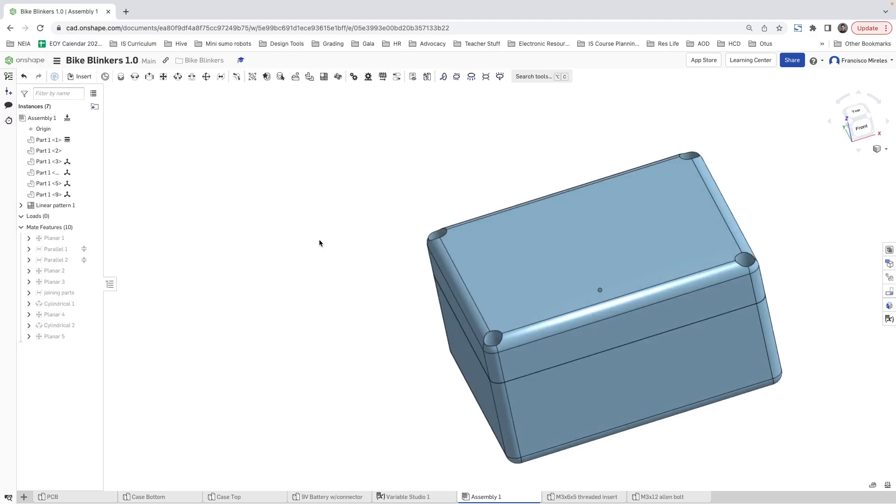
- Hide the case top instance and look at the patterned bolts and the PCB inside the case bottom
right_click_drag(500, 271, 558, 194)
right_click_drag(604, 242, 531, 269)
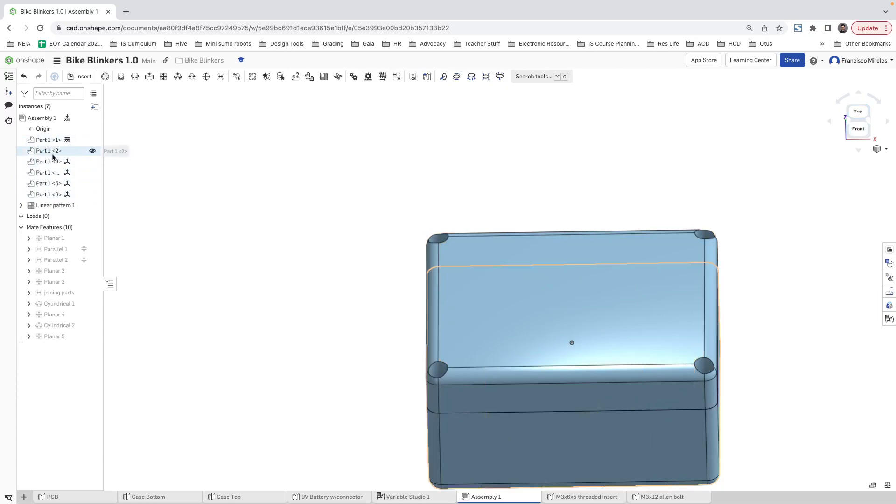
right_click(54, 175)
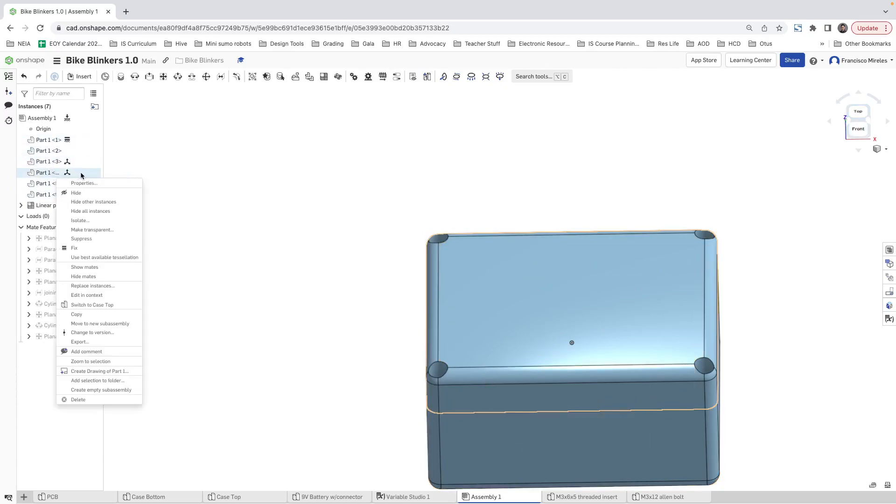
left_click(85, 176)
left_click(92, 173)
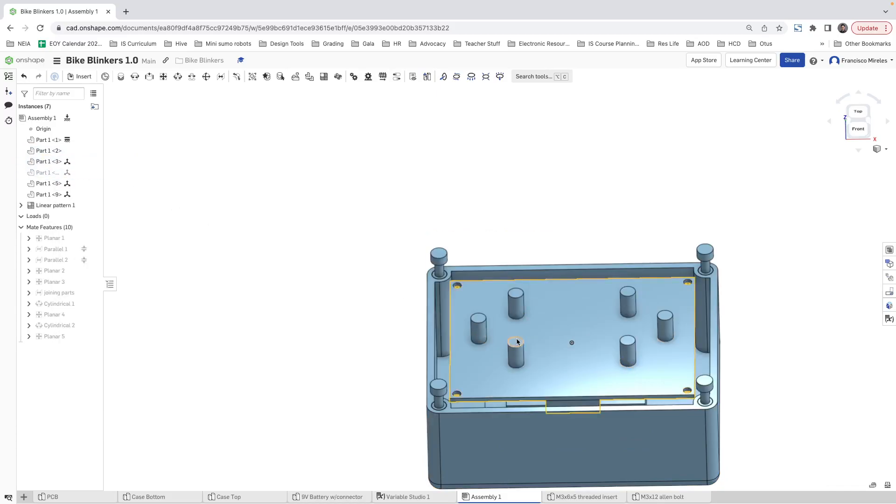
right_click_drag(516, 342, 526, 371)
right_click_drag(436, 249, 439, 233)
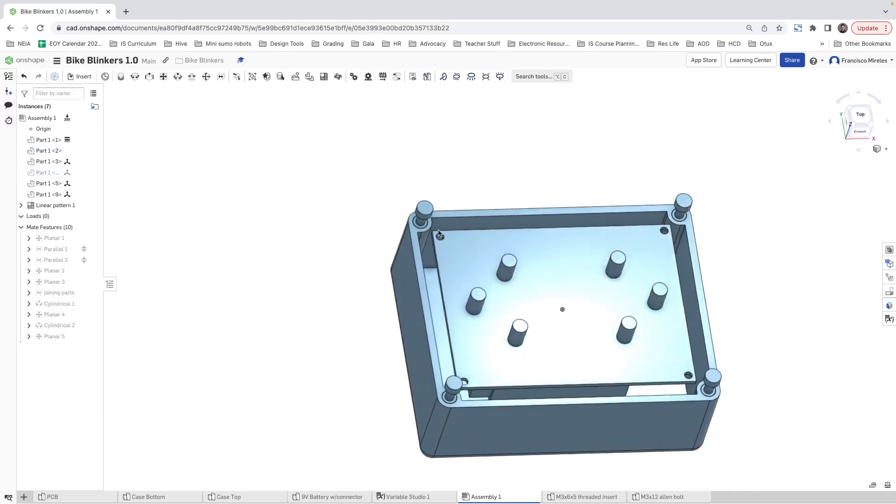
right_click_drag(461, 266, 481, 307)
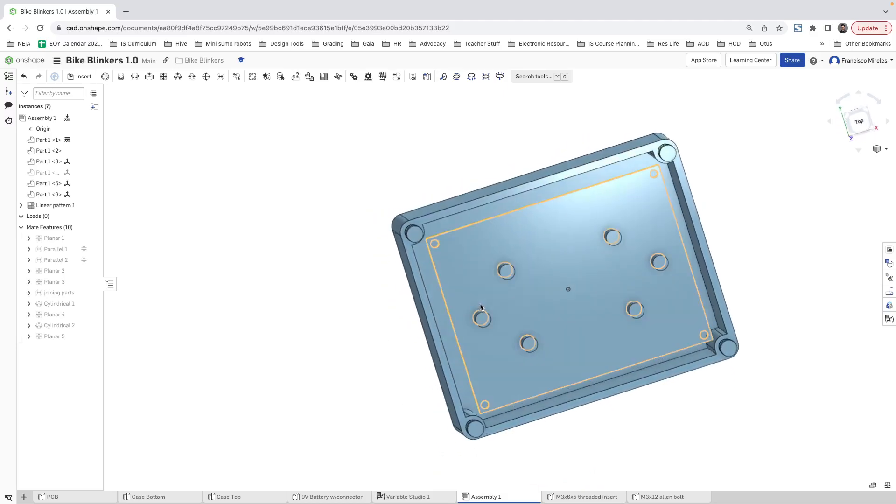
- Select the case bottom near the PCB's corner hole and switch to its Case Bottom part studio with Assembly 1 displayed
scroll(481, 307, "up", 5)
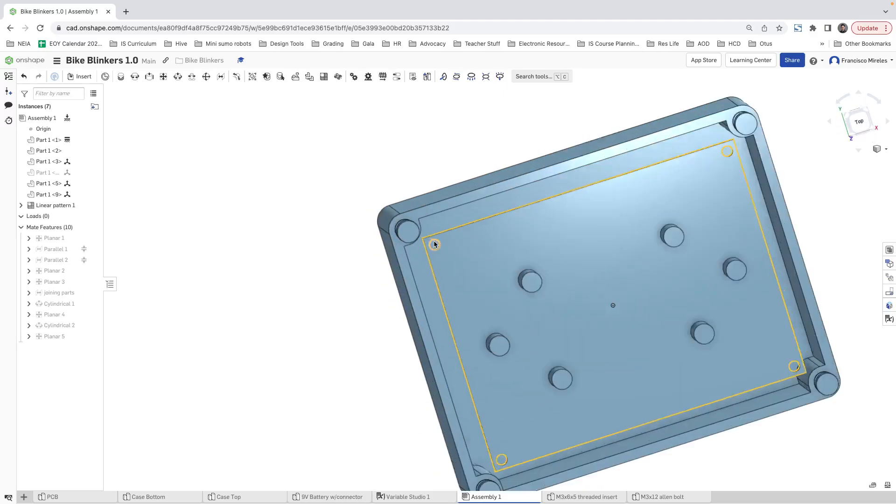
scroll(473, 279, "down", 5)
scroll(485, 280, "up", 5)
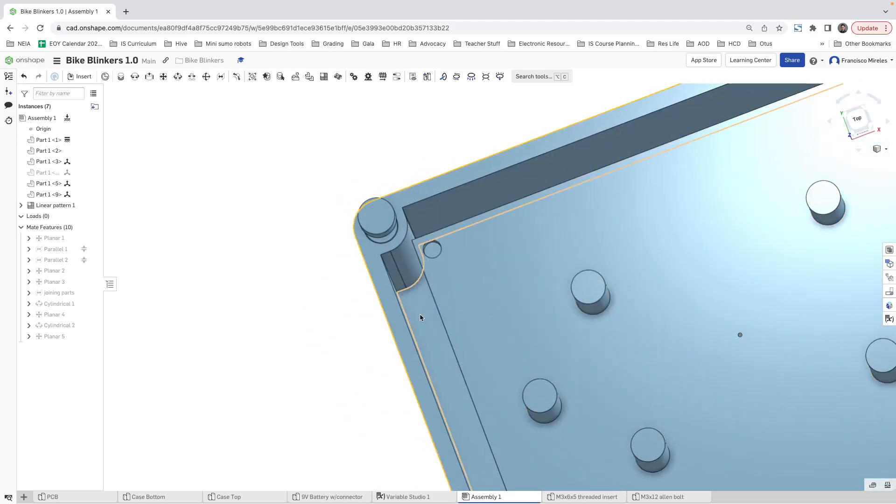
right_click(418, 313)
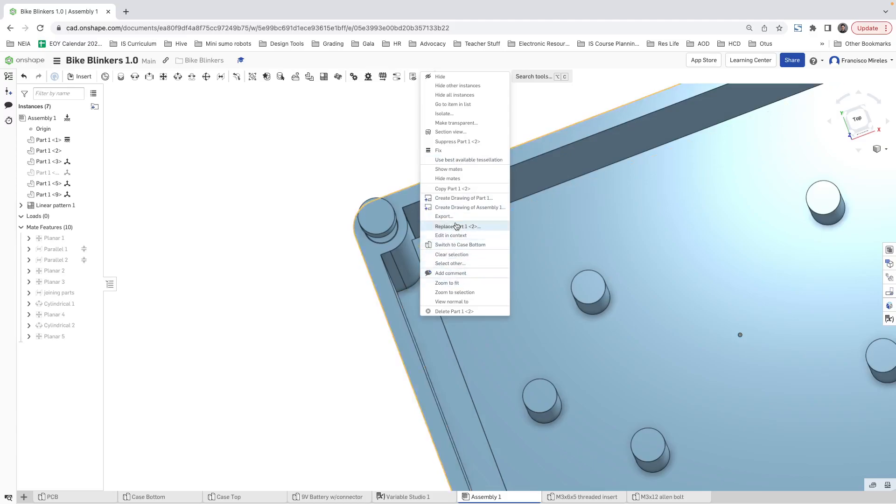
left_click(456, 181)
left_click(417, 314)
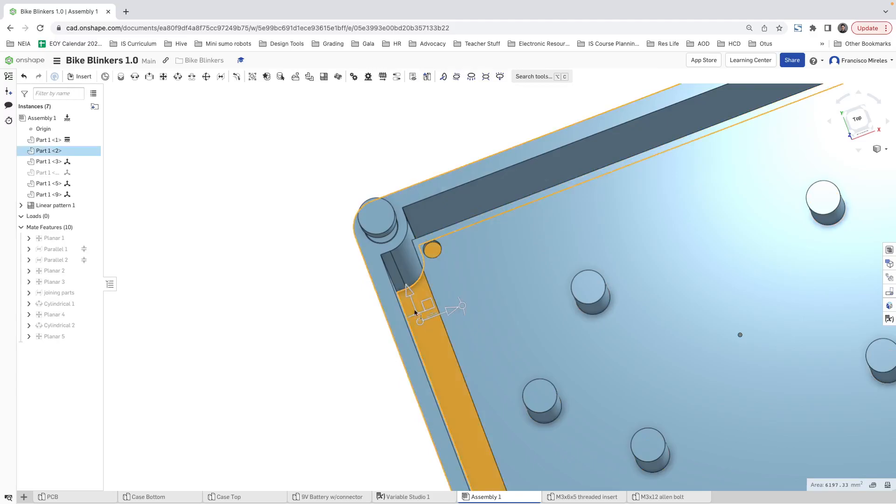
right_click(419, 294)
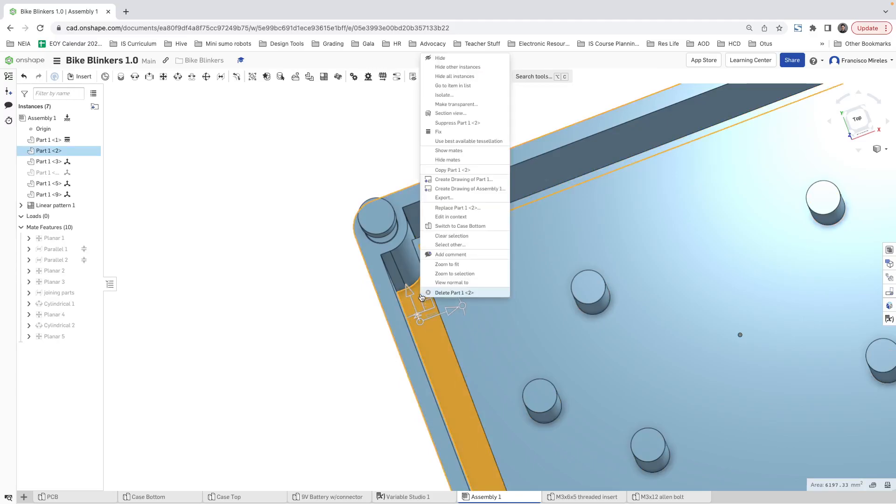
left_click(467, 226)
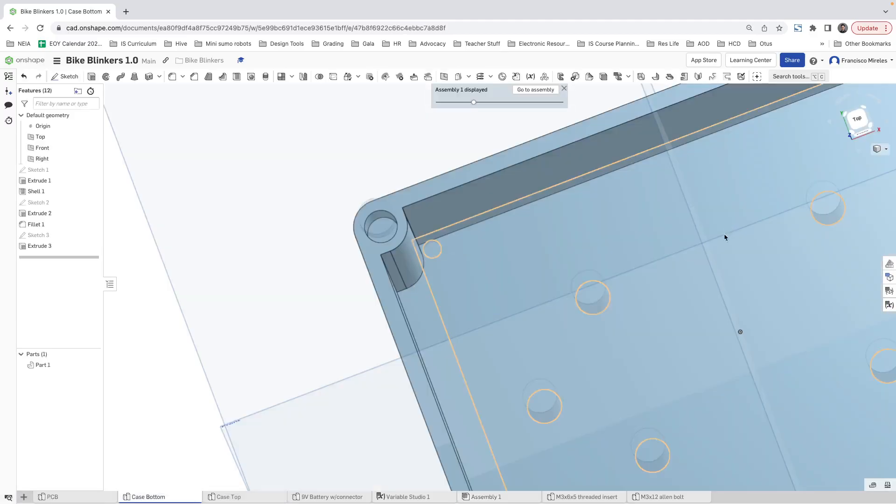
- Start a new sketch on the case bottom's upper rim face and view it from the top
left_click(857, 118)
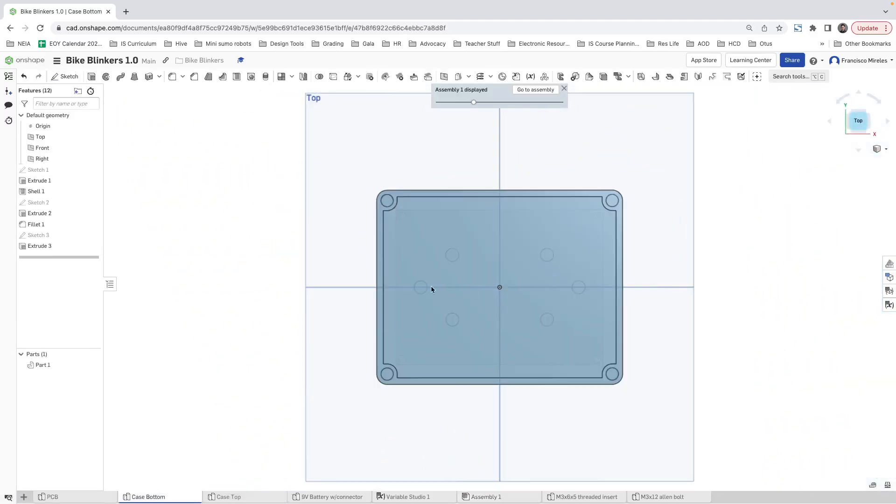
right_click(392, 239)
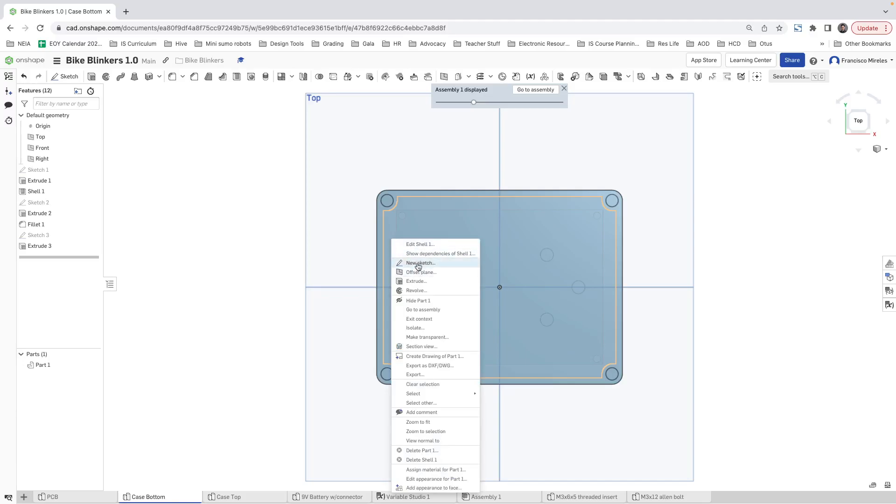
left_click(418, 264)
mouse_move(417, 262)
right_mouse_down()
mouse_move(434, 204)
mouse_move(424, 240)
right_mouse_up()
left_click(855, 120)
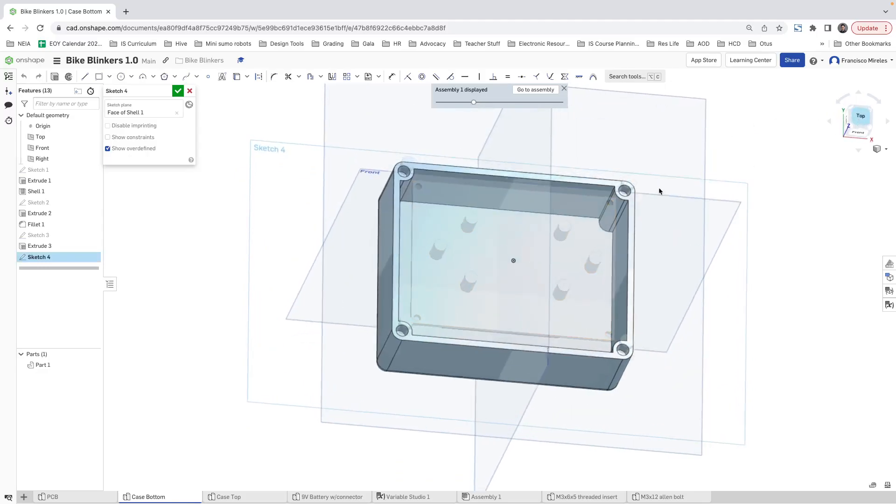
- Project the PCB's four corner mounting holes into the sketch with the Use tool
scroll(405, 218, "up", 5)
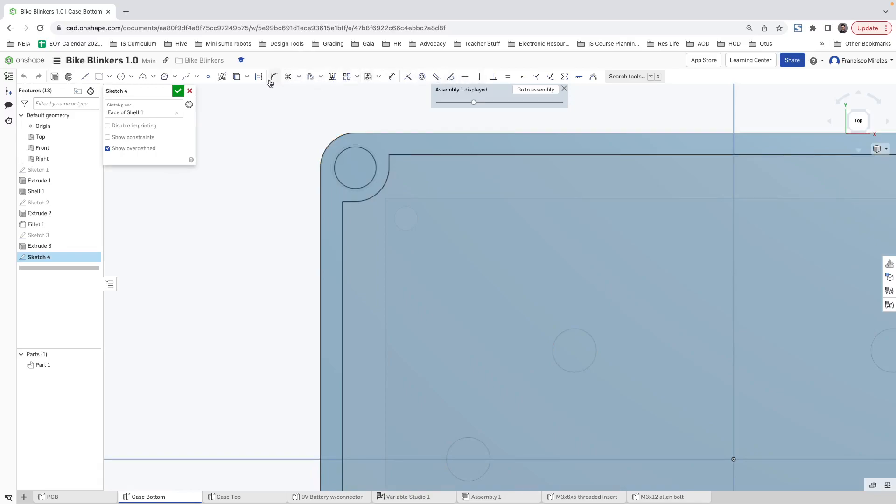
left_click(237, 77)
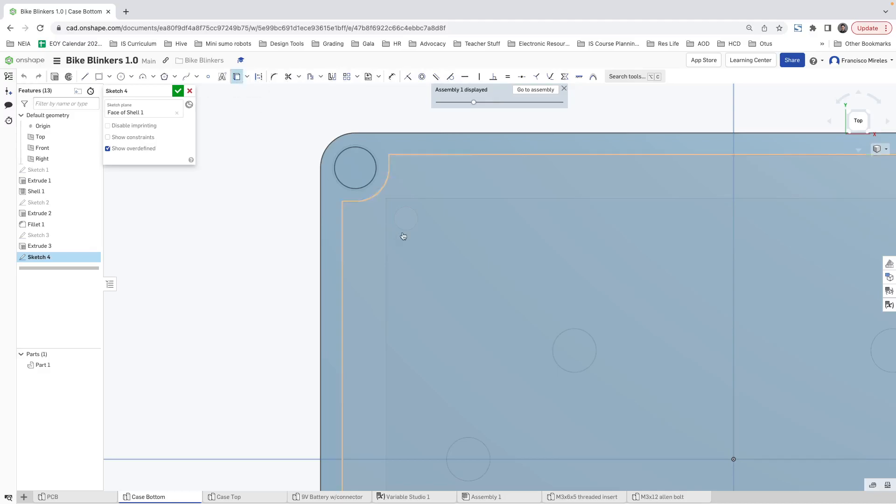
left_click(475, 260)
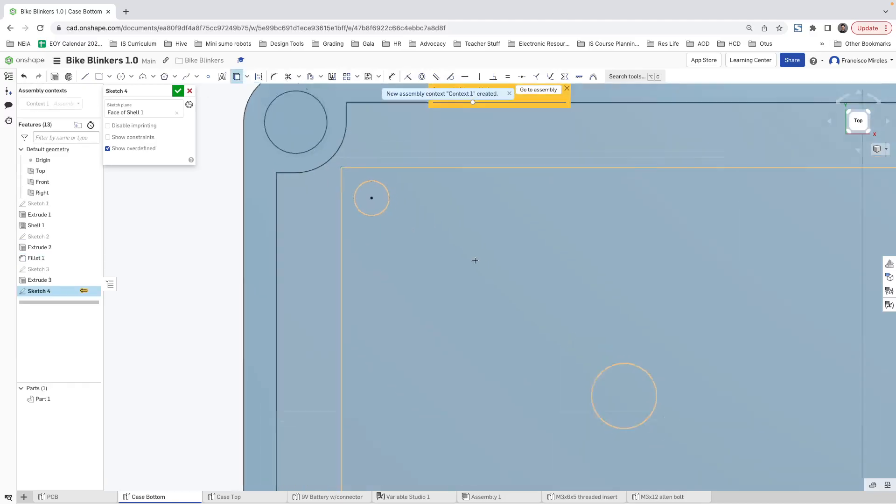
left_click(695, 244)
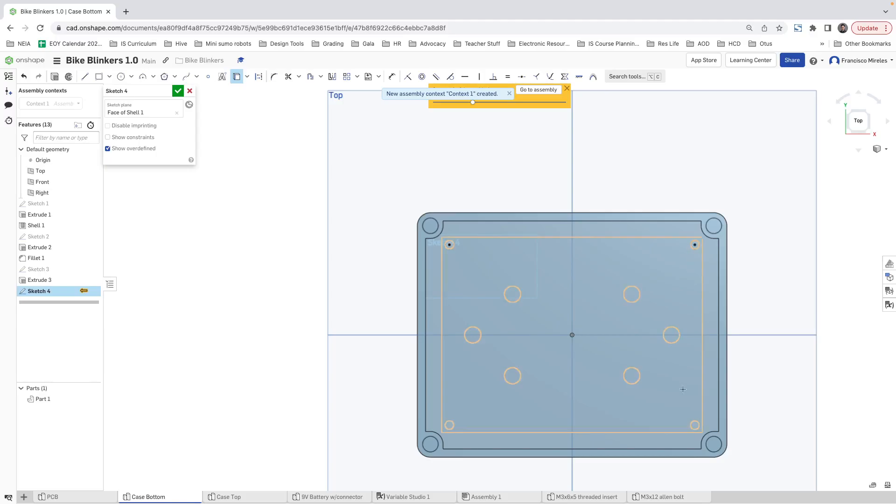
left_click(694, 424)
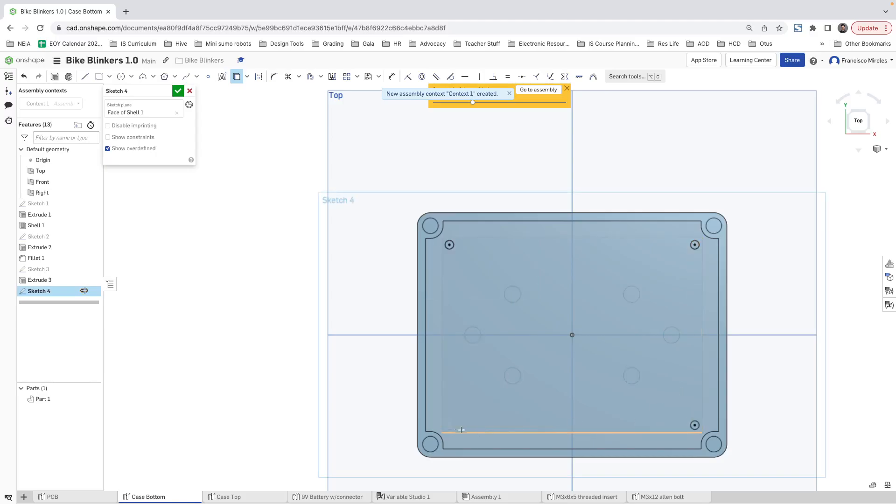
left_click(449, 425)
key("Escape")
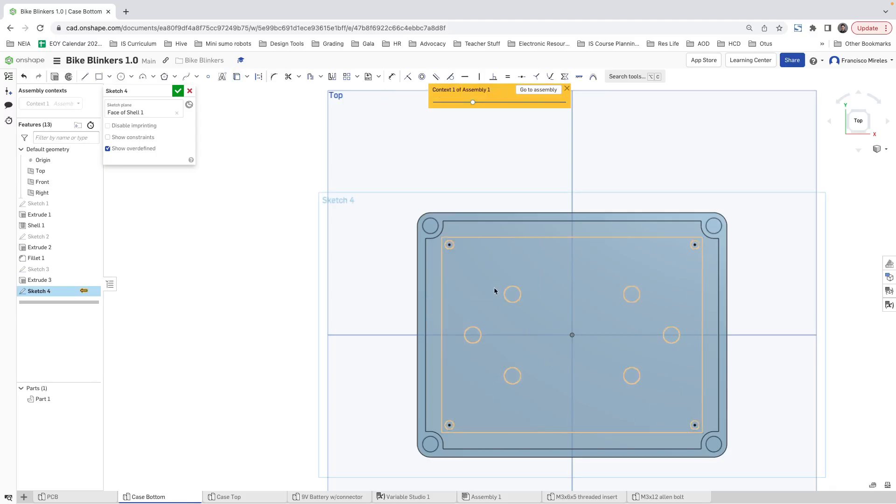
- Draw a larger circle concentric with the projected PCB hole in the upper-left corner of the case
scroll(449, 244, "up", 5)
left_click(120, 76)
left_click(448, 250)
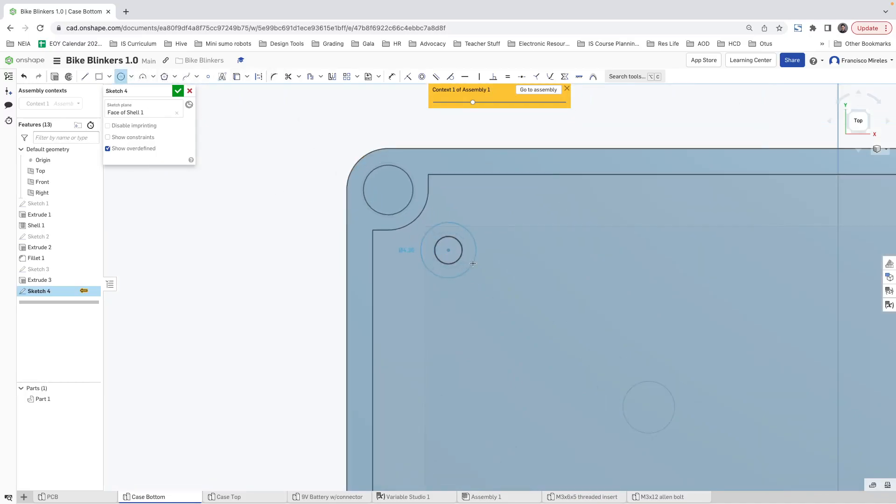
left_click(474, 263)
key("Escape")
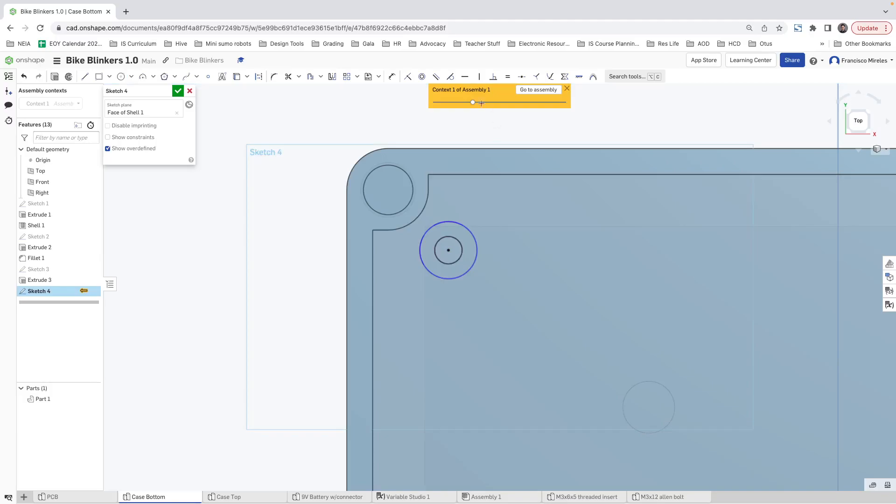
left_click(392, 76)
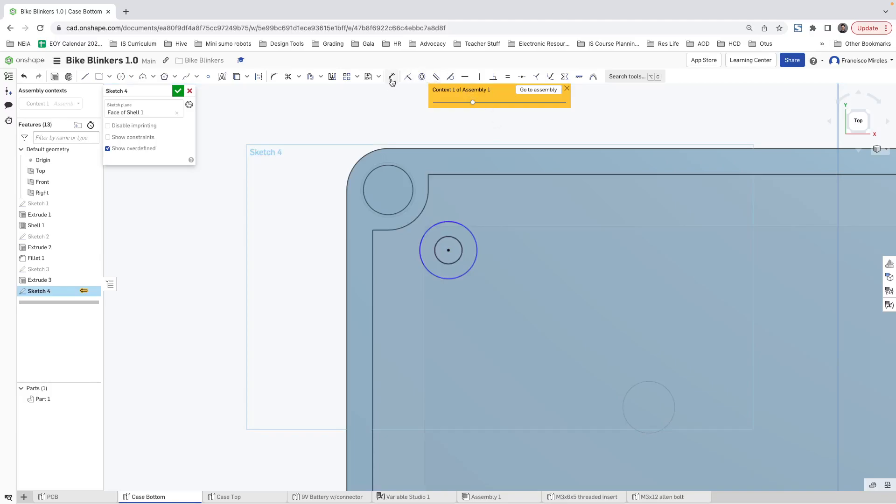
left_click(475, 230)
key("Escape")
- Delete the three projected hole circles at the other corners, keeping only the one with the concentric circle
scroll(483, 252, "up", 3)
scroll(485, 258, "down", 8)
scroll(600, 379, "up", 2)
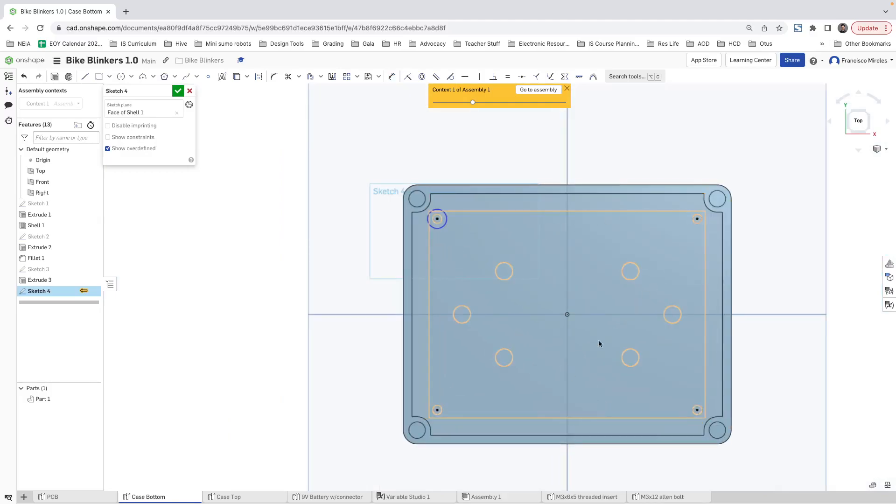
mouse_move(776, 437)
left_mouse_down()
mouse_move(670, 286)
mouse_move(665, 198)
left_mouse_up()
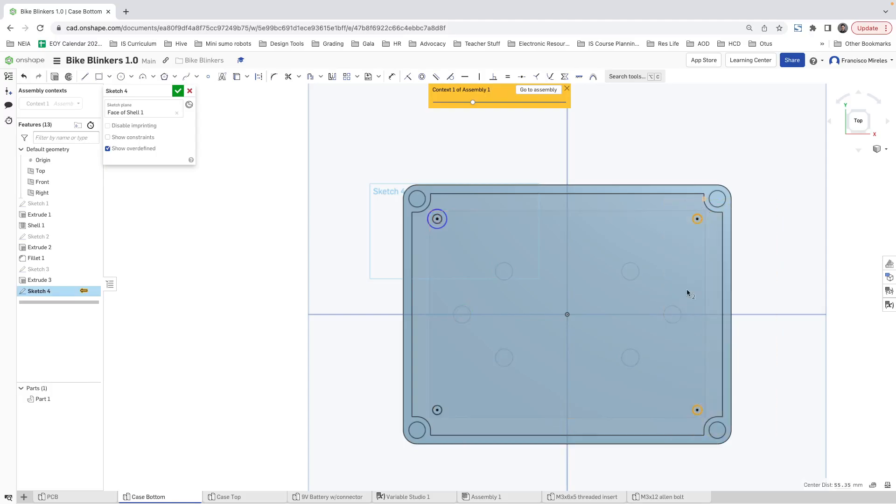
left_click_drag(498, 463, 385, 381)
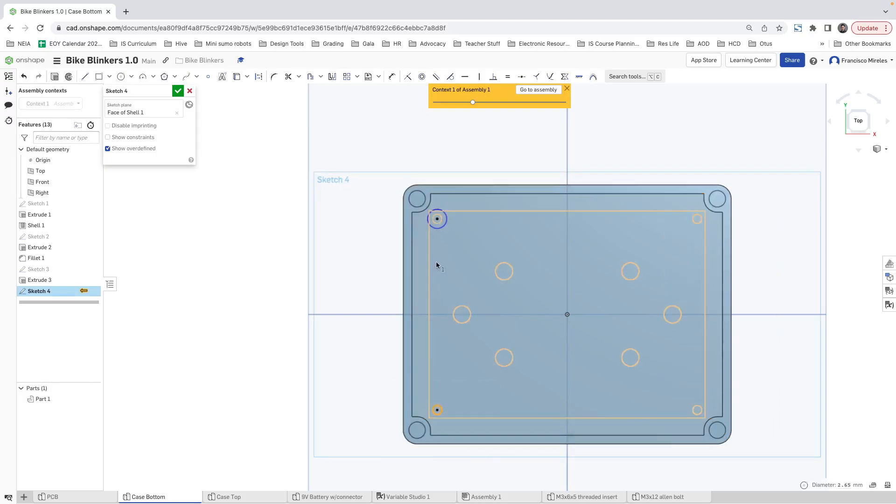
key("Delete")
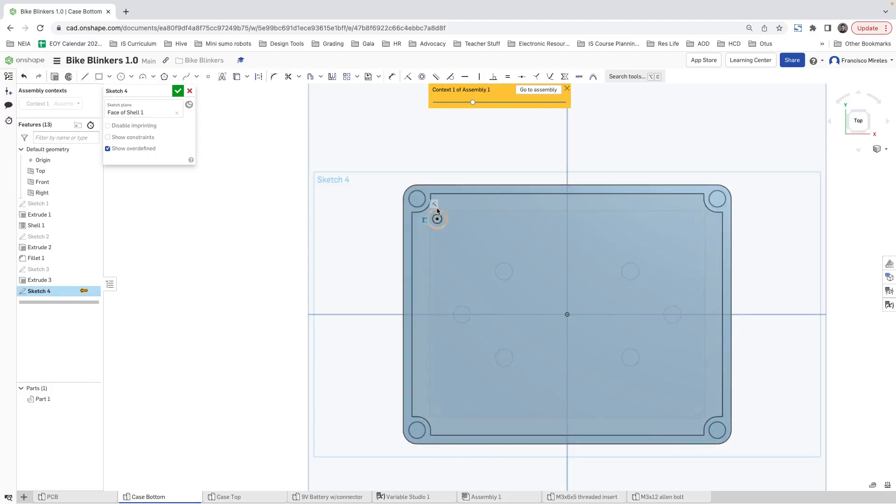
- Convert the projected PCB hole circle to construction geometry and draw a concentric circle about 3.54 mm in diameter just outside it
scroll(441, 220, "up", 5)
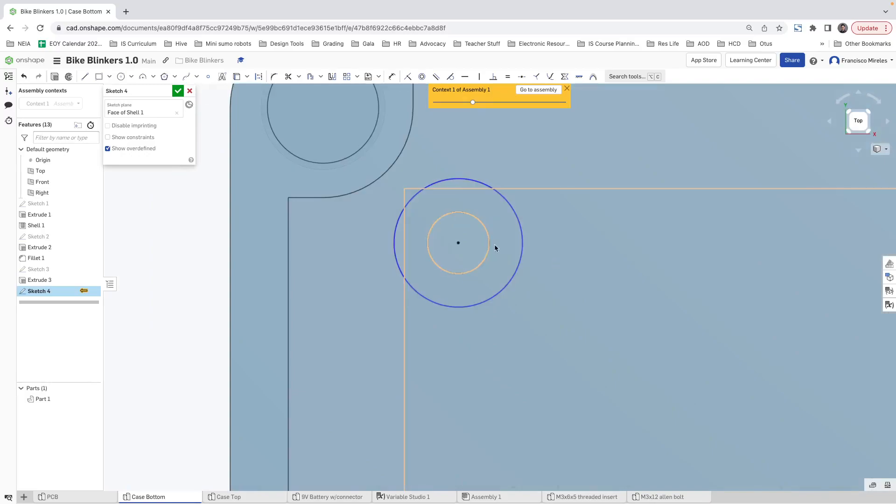
left_click(489, 242)
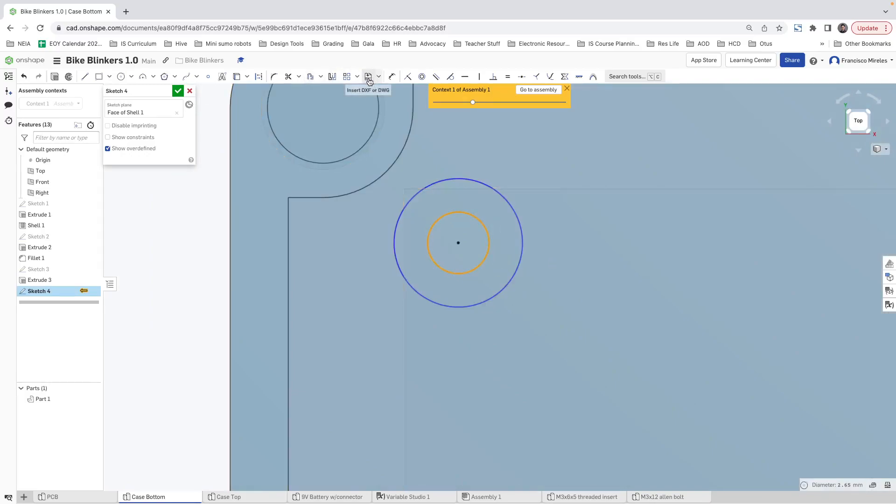
left_click(289, 78)
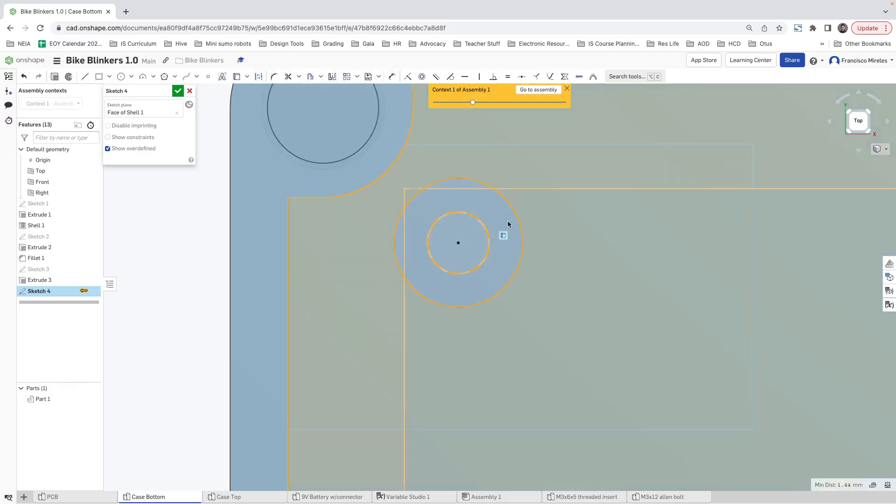
left_click(122, 77)
left_click(458, 243)
left_click(491, 219)
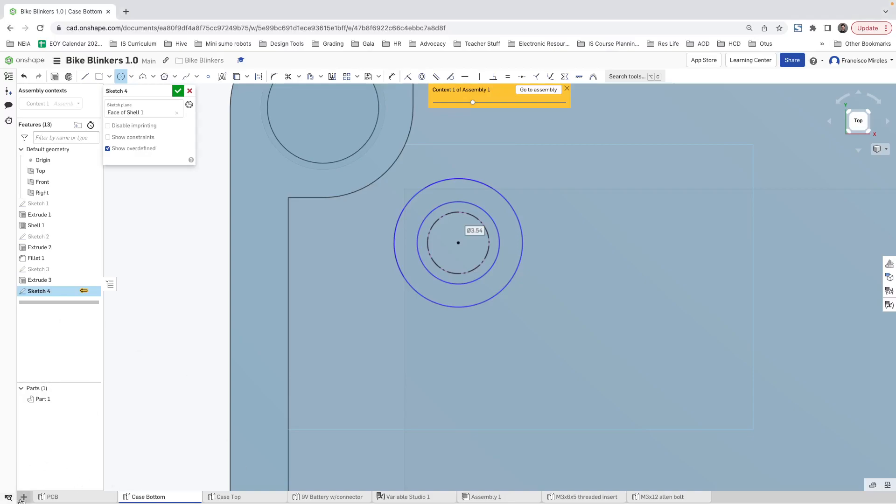
- Create a new Part Studio in the document and place it after the M3x12 allen bolt
left_click(24, 497)
left_click(58, 427)
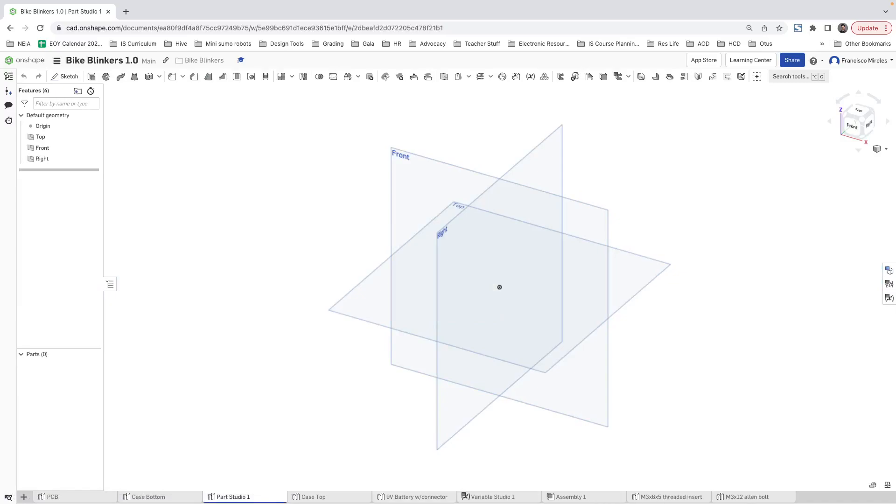
right_click(228, 497)
left_click(234, 432)
left_click_drag(220, 498, 796, 499)
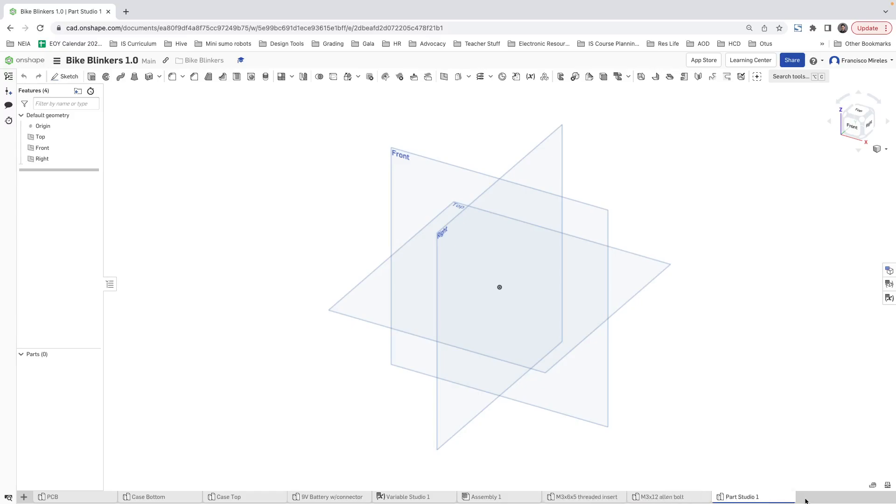
- Create a document folder named "Bolts & Inserts"
left_click(24, 497)
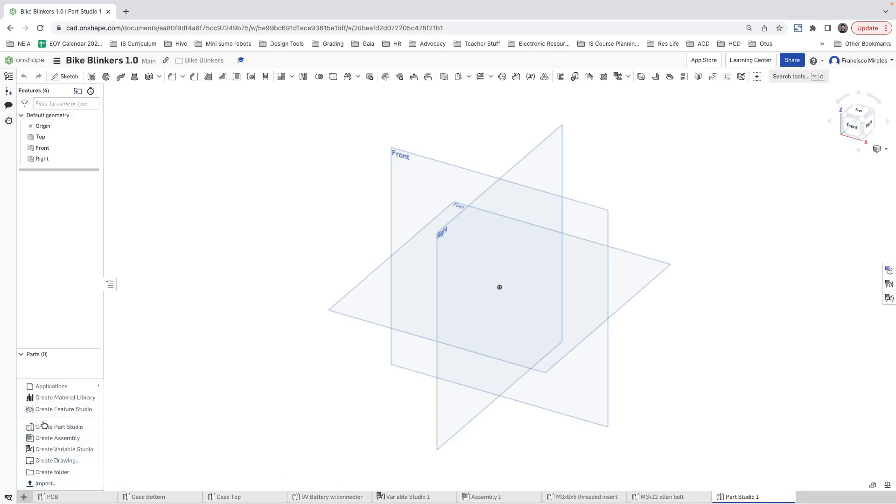
left_click(50, 472)
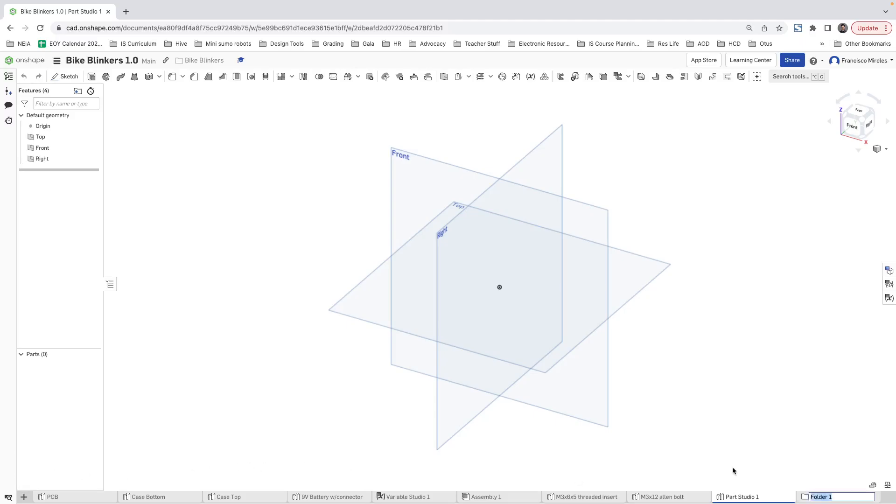
type("COMPO")
key("BackSpace")
key("BackSpace")
key("BackSpace")
key("BackSpace")
type("Bolt")
type("s & th")
type("Inser")
type("ts")
key("Return")
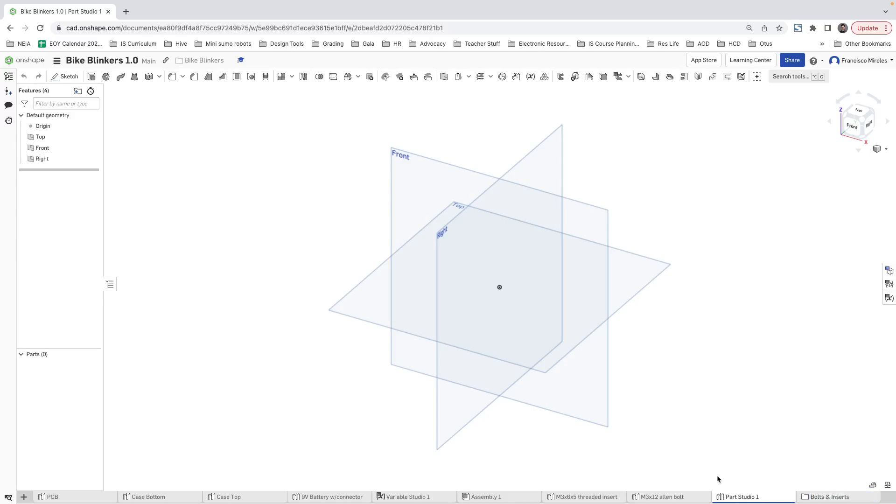
- Move the M3x12 allen bolt, the M3x6x5 threaded insert and Part Studio 1 into the Bolts & Inserts folder
left_click_drag(659, 497, 826, 500)
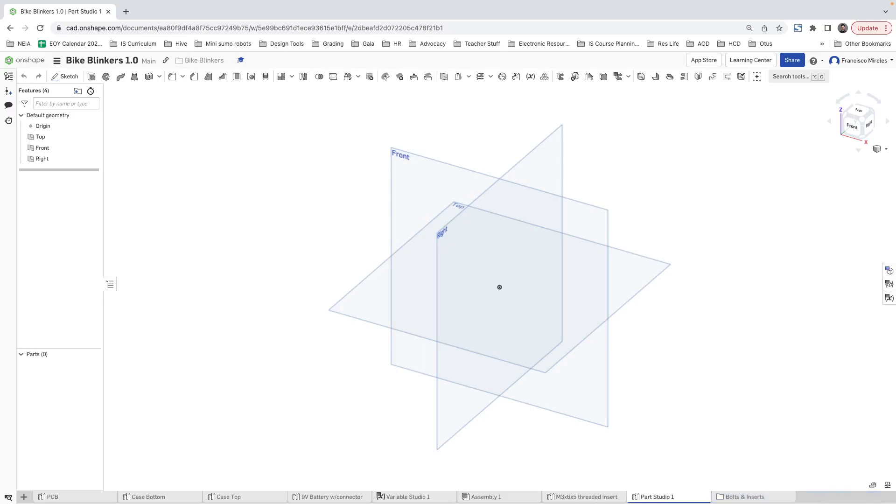
left_click_drag(562, 498, 710, 500)
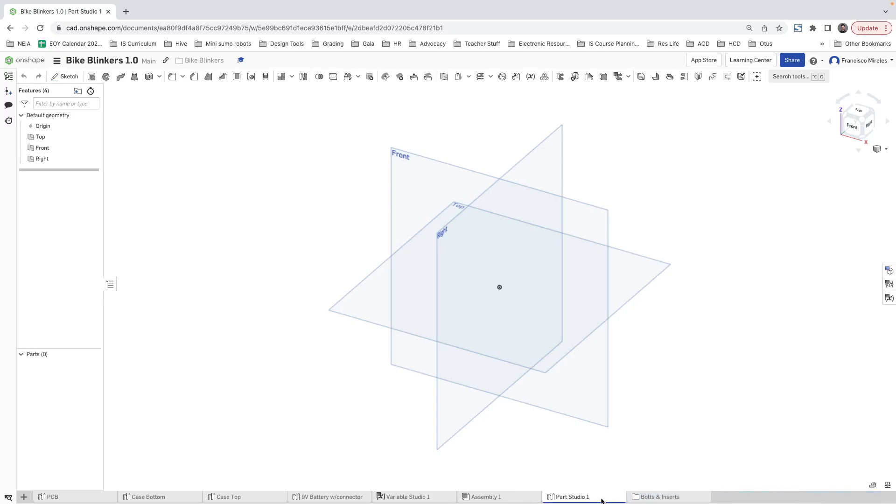
left_click_drag(575, 499, 647, 496)
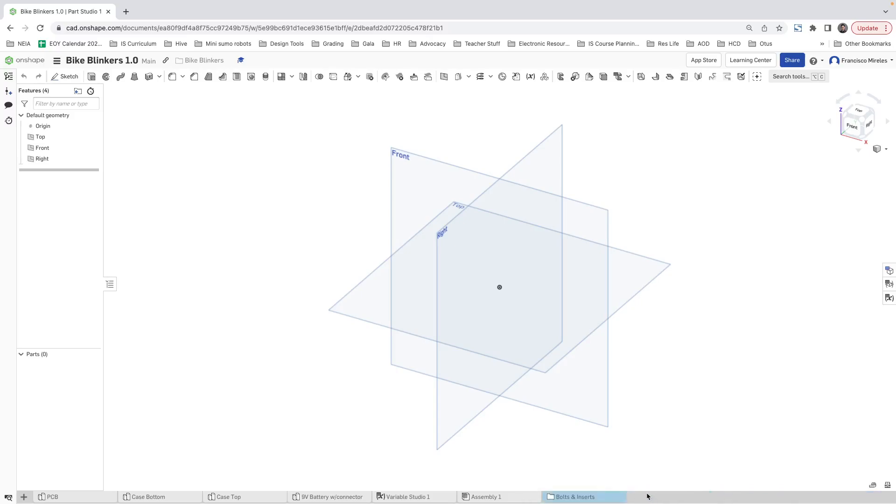
- In the Bolts & Inserts folder, rename Part Studio 1 as "M2x6x3.5 threaded insert"
left_click(566, 497)
right_click(290, 500)
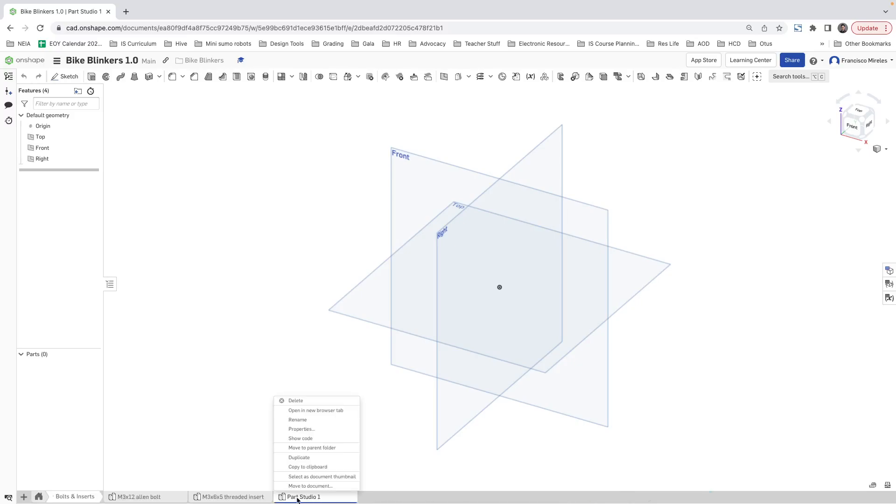
left_click(299, 401)
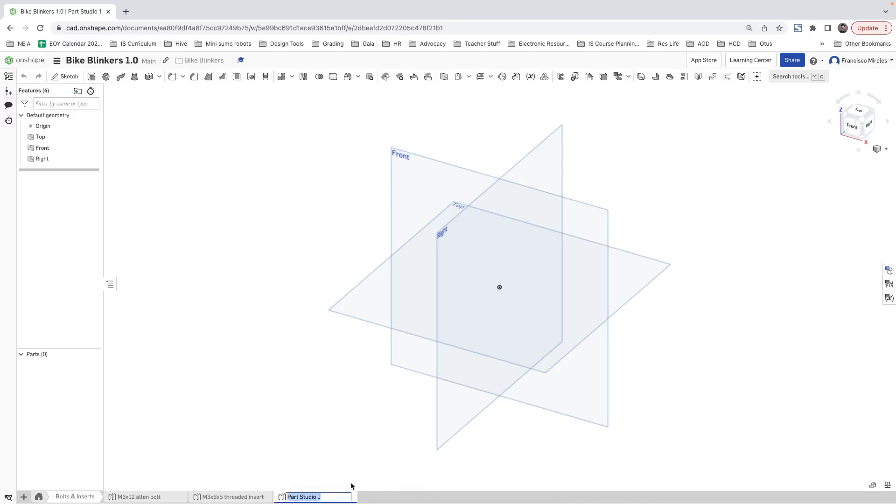
type("M2x6x3.5 t")
type("hreaded insert")
key("Return")
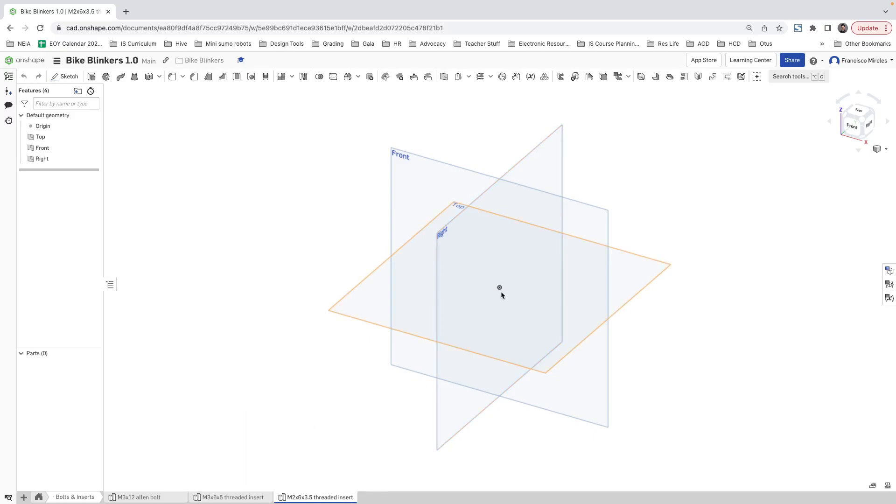
- Start a sketch on the Top plane and draw two concentric circles centred on the origin, the inner about 7 mm in diameter
left_click(68, 80)
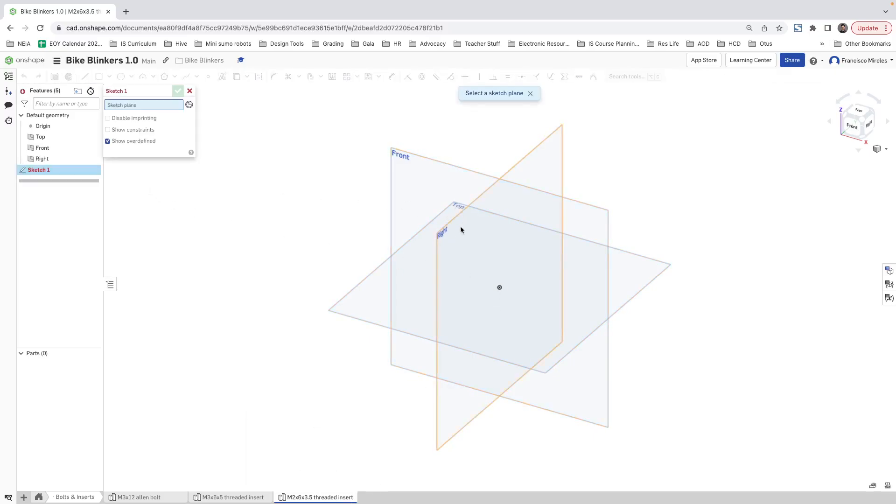
left_click(365, 282)
left_click(121, 77)
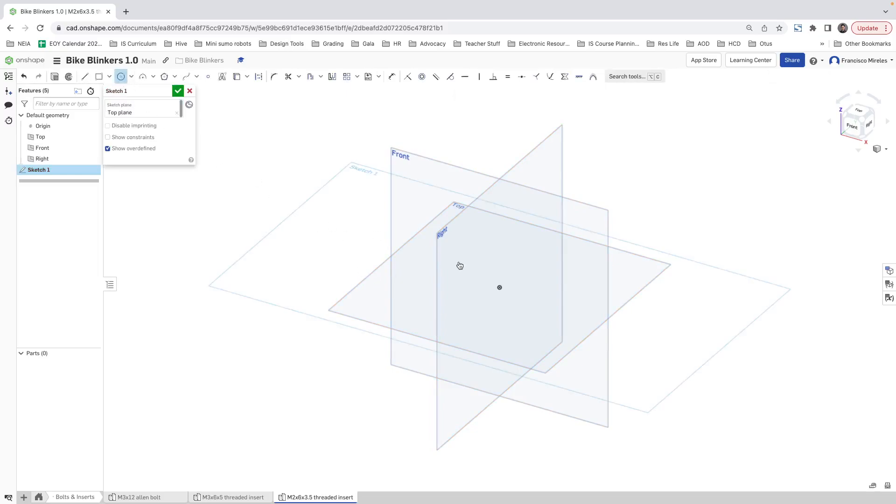
left_click(499, 287)
left_click(504, 290)
left_click(499, 287)
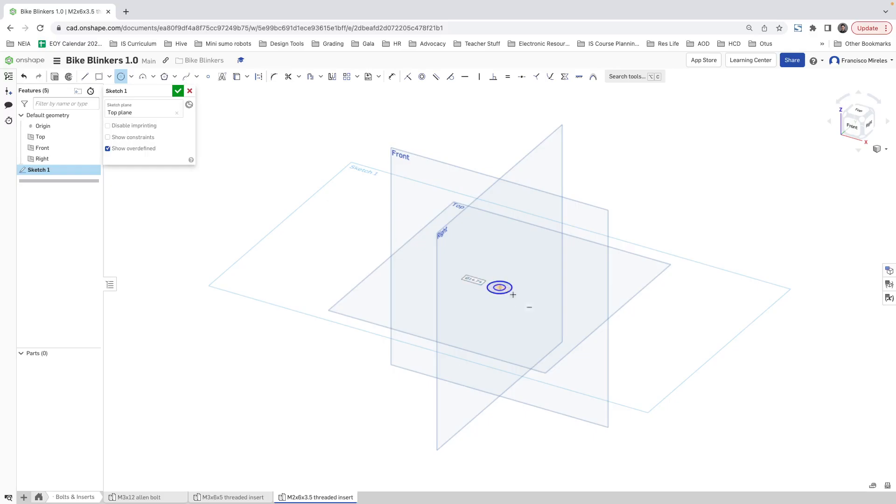
left_click(514, 295)
- Dimension the inner circle's diameter as 2 mm
scroll(513, 293, "up", 5)
left_click(390, 80)
left_click(513, 287)
left_click(555, 279)
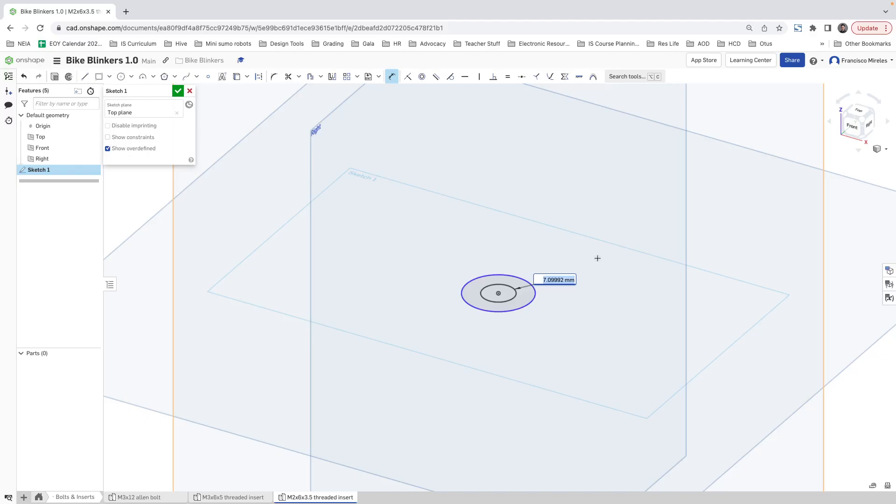
type("2")
key("Return")
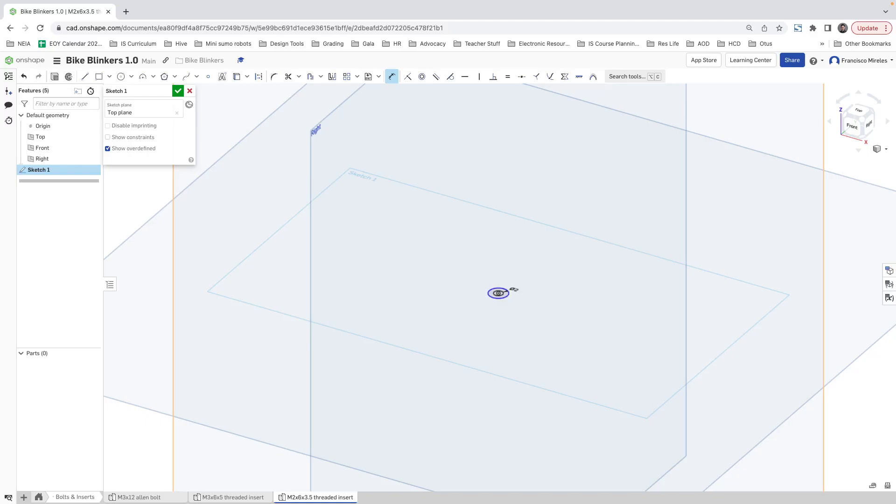
- Dimension the outer circle's diameter as 3.5 mm
scroll(509, 302, "up", 5)
left_click(508, 289)
left_click(563, 284)
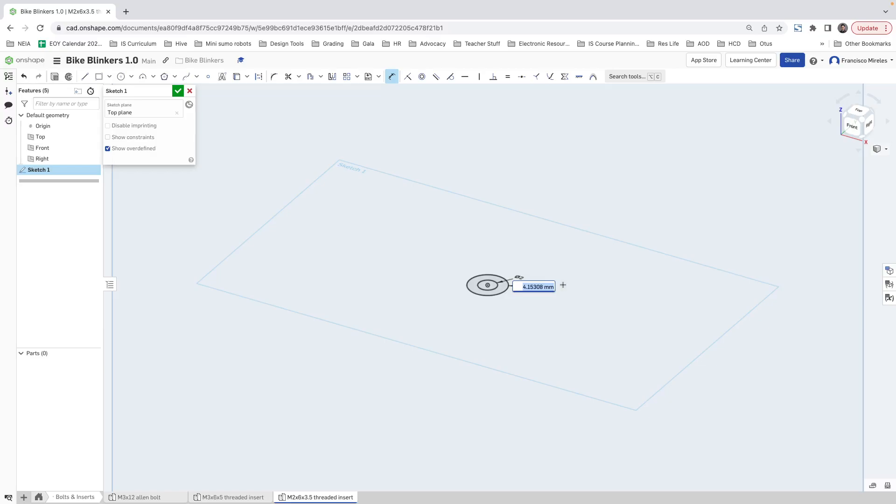
type("3.5")
key("Return")
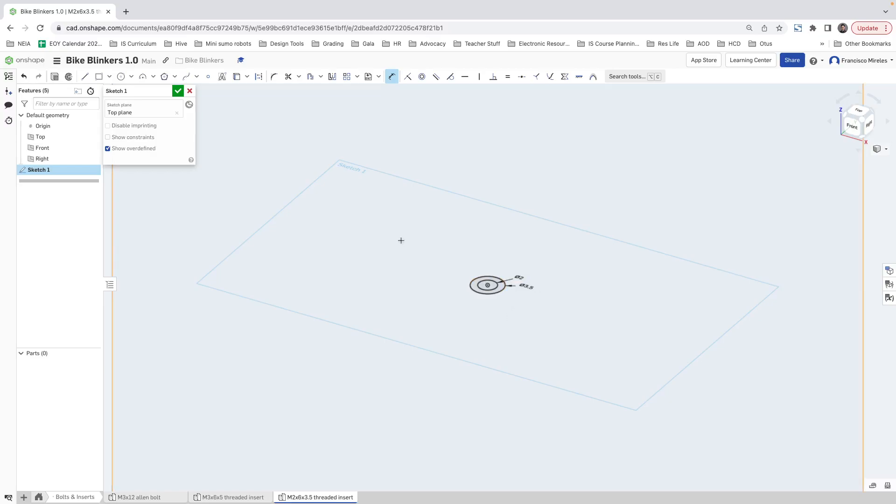
- Extrude the ring profile 6 mm downward from the Top plane as a new solid
left_click(55, 77)
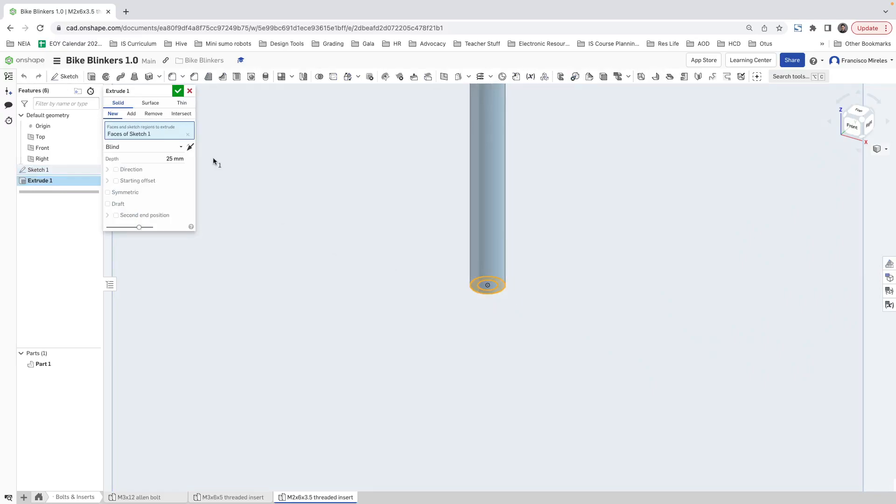
left_click(190, 147)
left_click(164, 161)
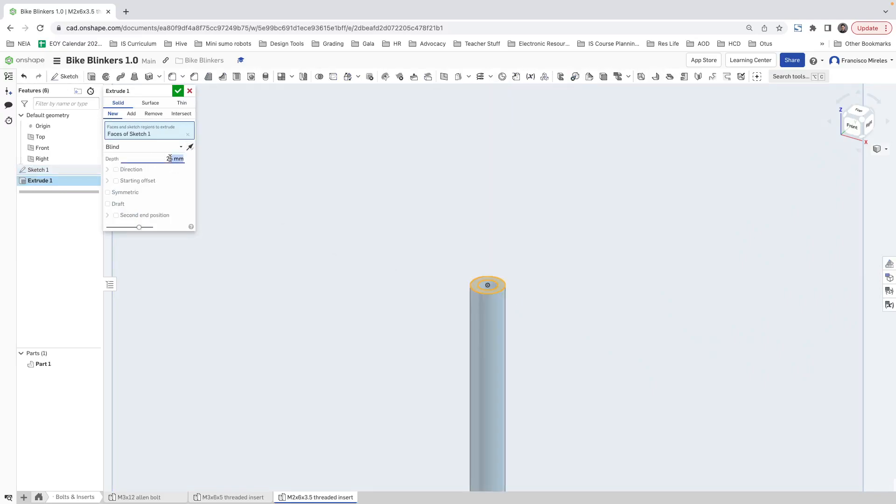
type("6")
left_click(178, 91)
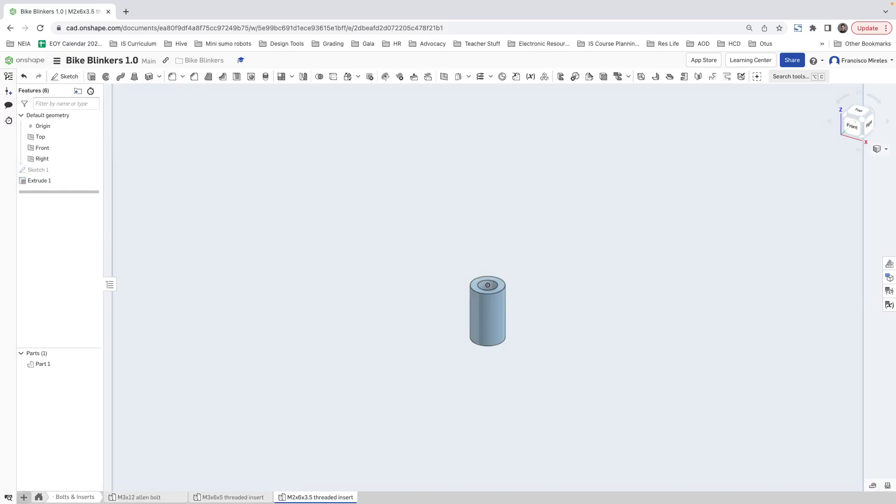
left_click(24, 497)
mouse_move(56, 387)
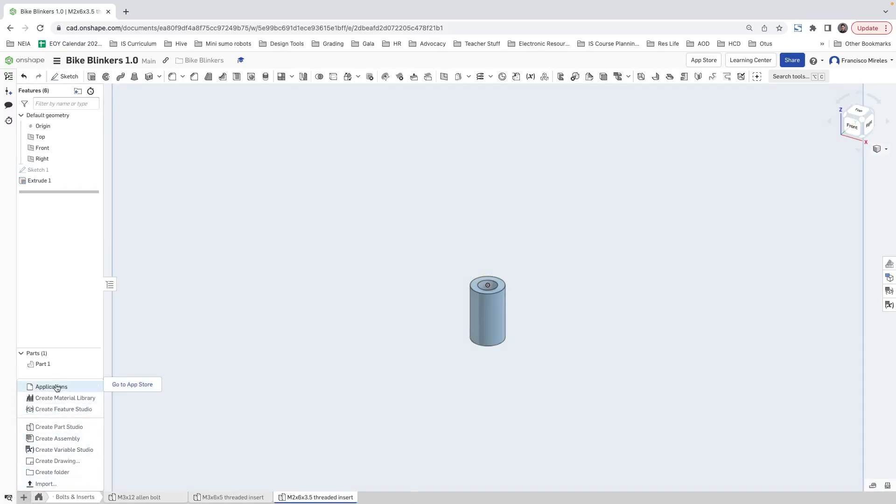
left_click(56, 427)
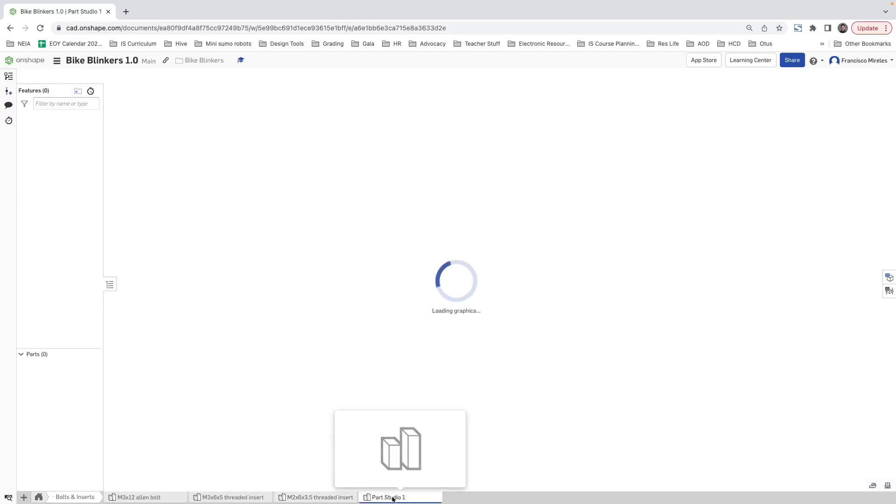
right_click(392, 498)
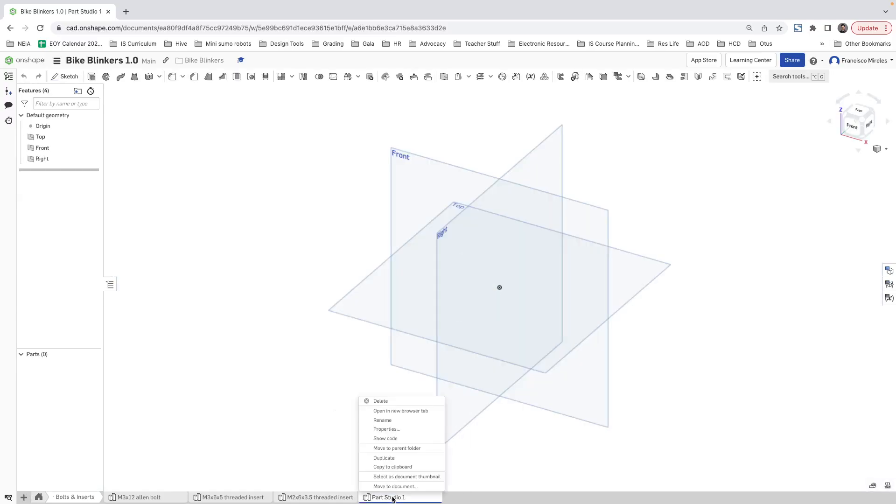
left_click(388, 421)
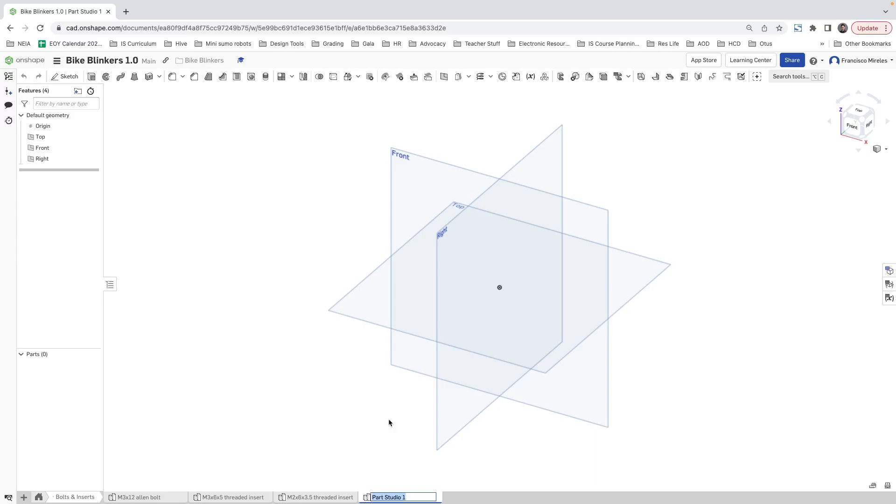
type("M")
key("Escape")
right_click(396, 497)
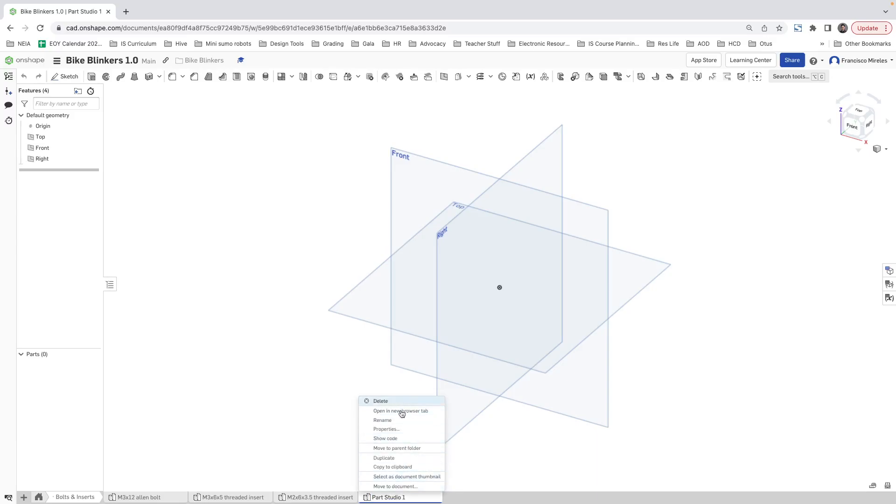
left_click(402, 404)
- Return to the Bolts & Inserts folder and duplicate the M3x12 allen bolt Part Studio
right_click(126, 496)
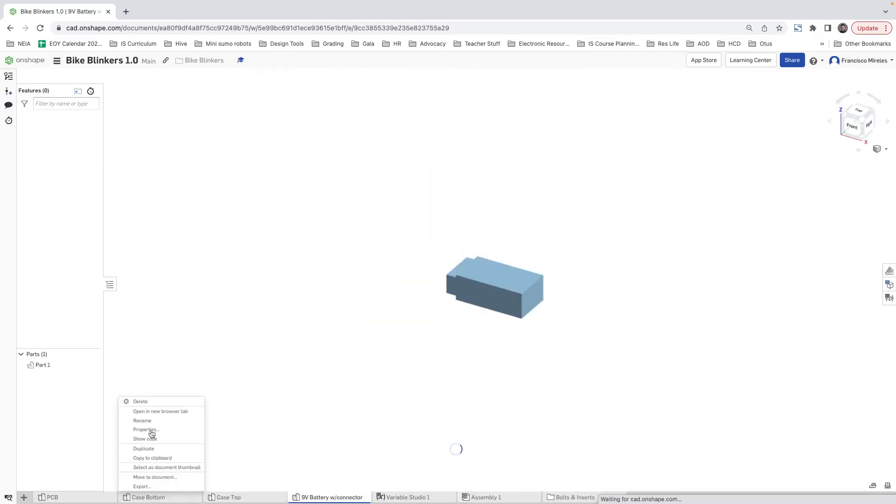
left_click(558, 497)
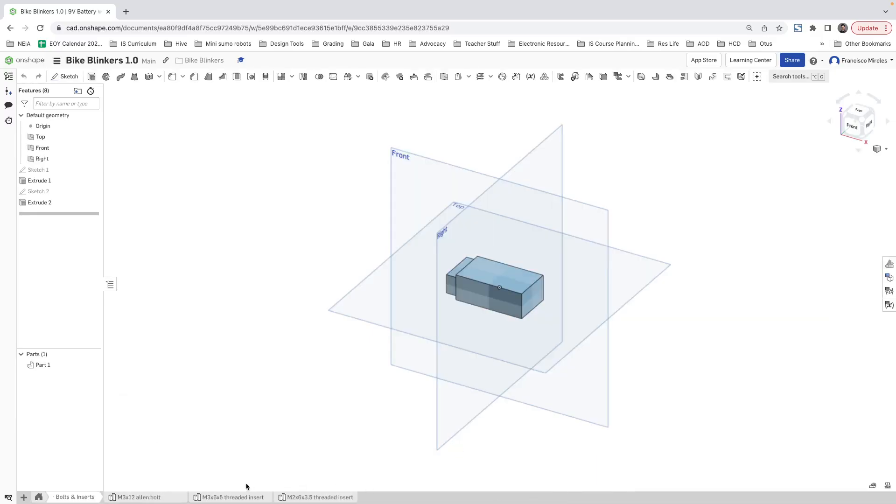
right_click(150, 497)
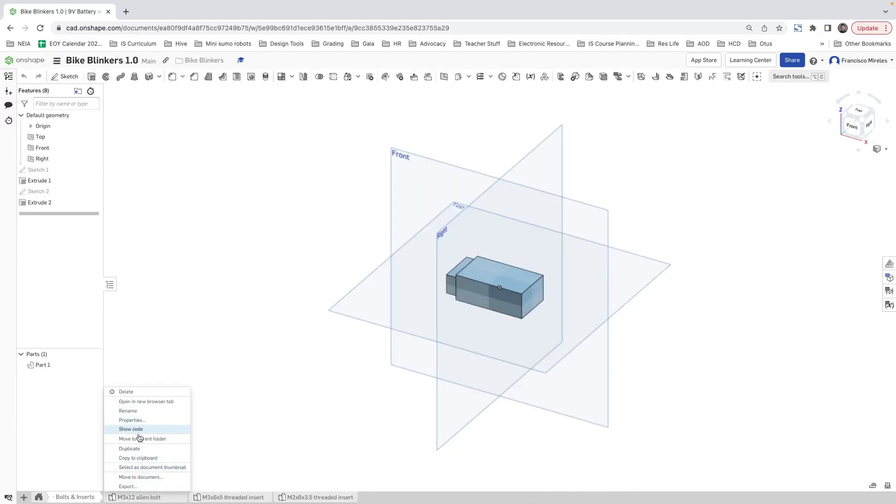
left_click(136, 448)
- Rename the duplicated bolt Part Studio as "M2x8 allen bolt"
left_click(212, 498)
right_click(213, 499)
left_click(212, 412)
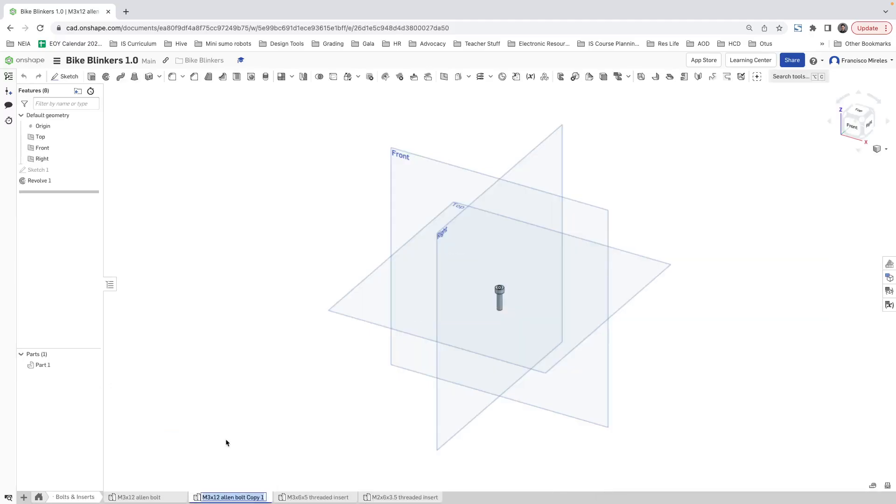
left_click(212, 497)
key("BackSpace")
type("2")
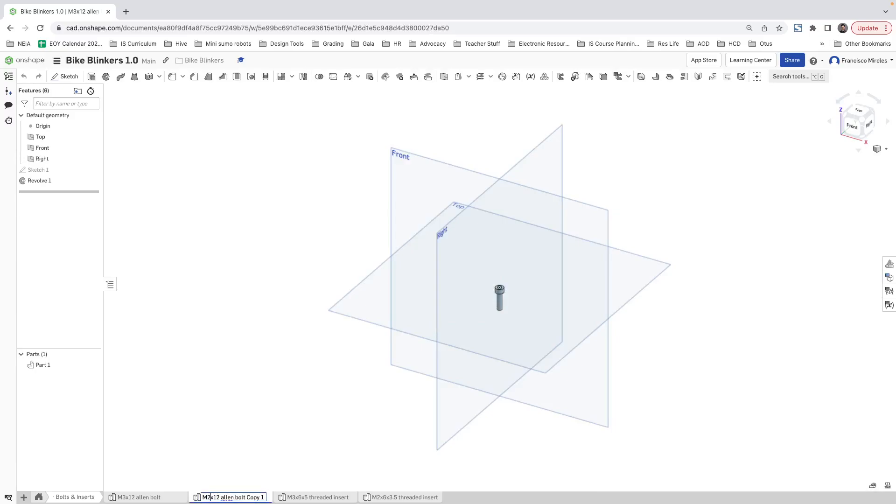
key("BackSpace")
key("BackSpace")
type("8")
left_click(260, 497)
key("BackSpace")
key("BackSpace")
key("BackSpace")
key("BackSpace")
key("BackSpace")
key("Return")
- Edit the bolt's Sketch 1 in front view and set the head radius to 3.4/2 mm
right_click(39, 181)
right_click(39, 171)
left_click(59, 189)
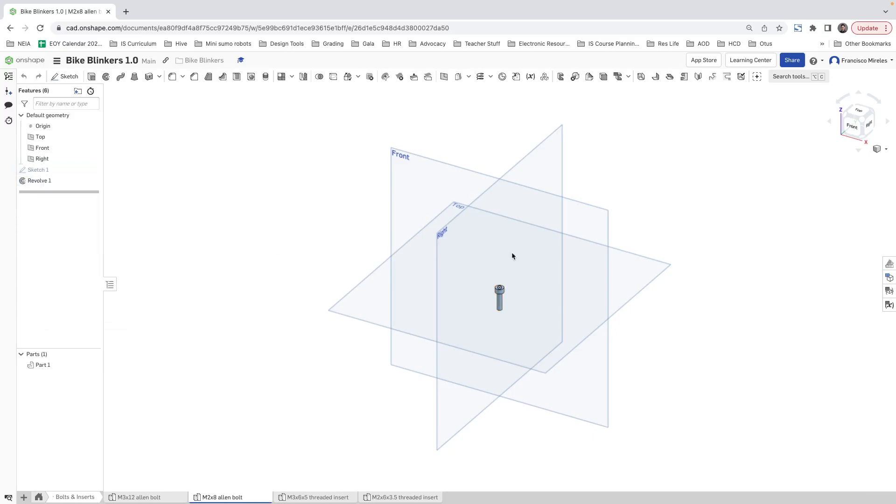
left_click(866, 123)
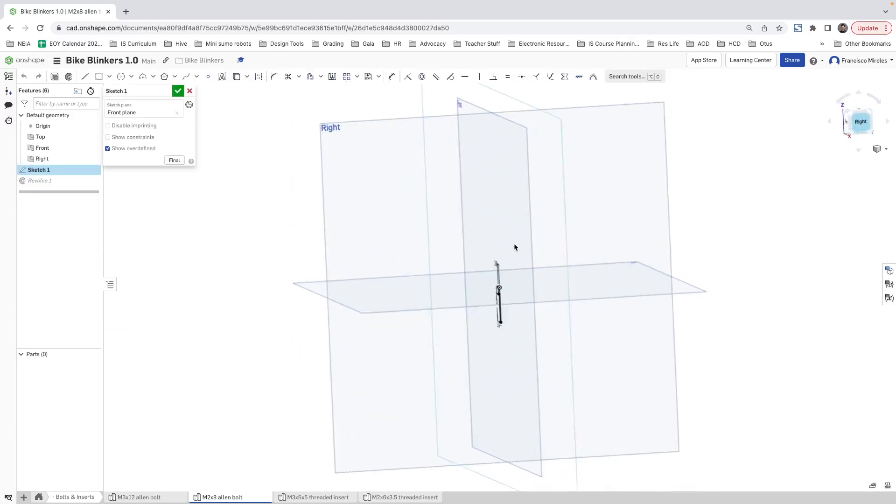
left_click(829, 121)
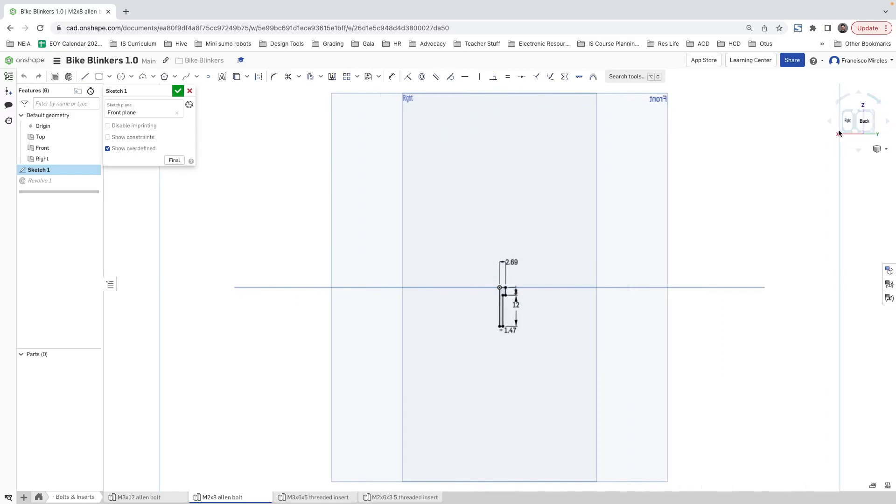
mouse_move(502, 275)
right_mouse_down()
mouse_move(593, 283)
mouse_move(602, 291)
right_mouse_up()
left_click(862, 122)
scroll(518, 293, "up", 5)
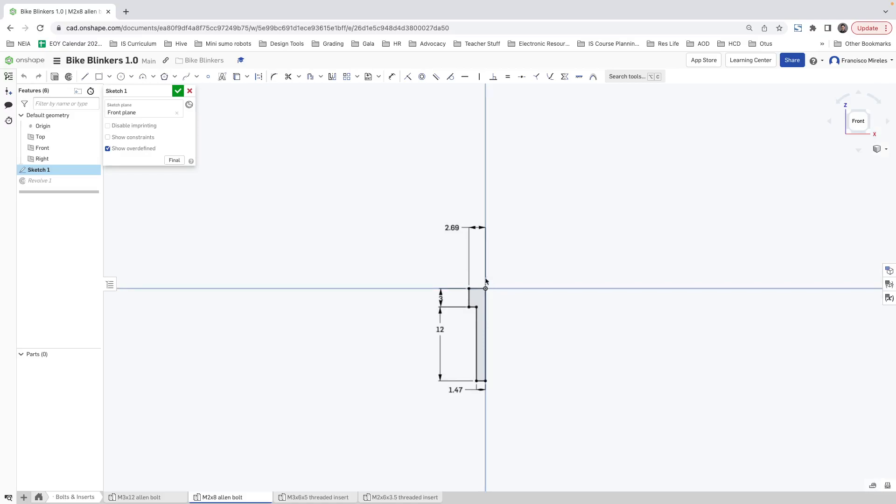
double_click(451, 227)
key("BackSpace")
type("3.4/2")
key("Return")
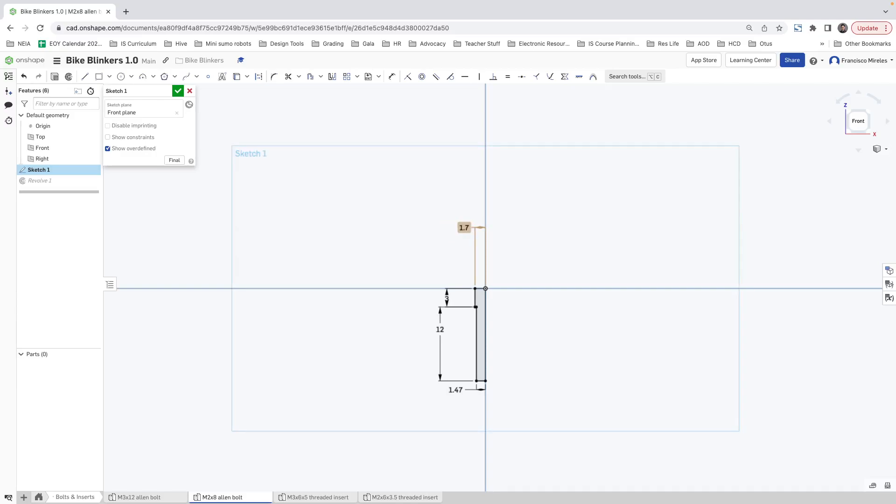
- Set the bolt shank's radius to 1.87/2 mm and its length to 8 mm
double_click(450, 393)
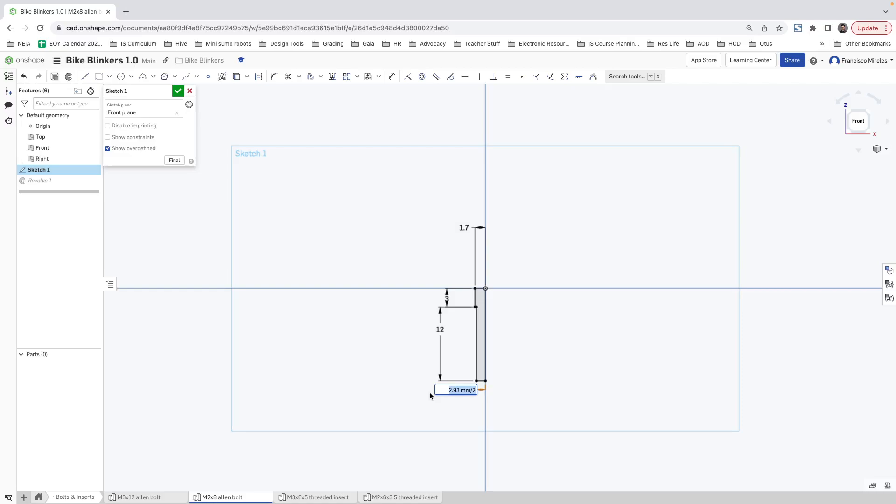
type("1.87/2")
key("Return")
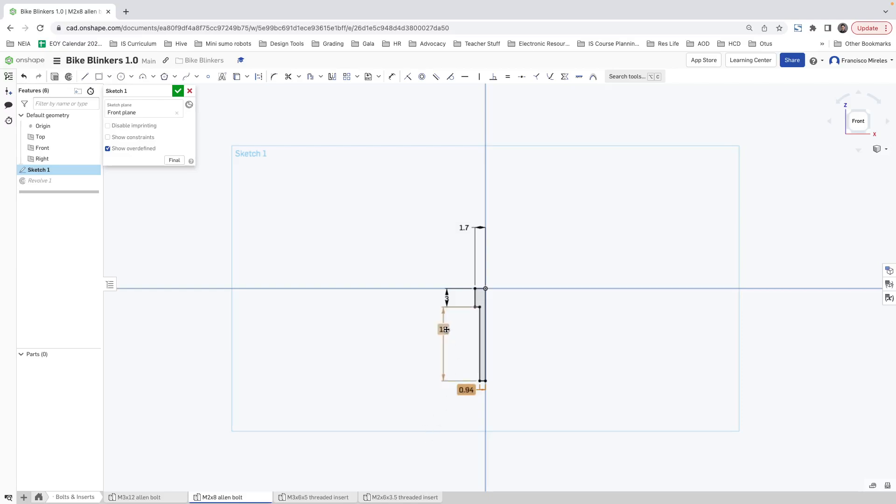
double_click(446, 329)
type("8")
key("Return")
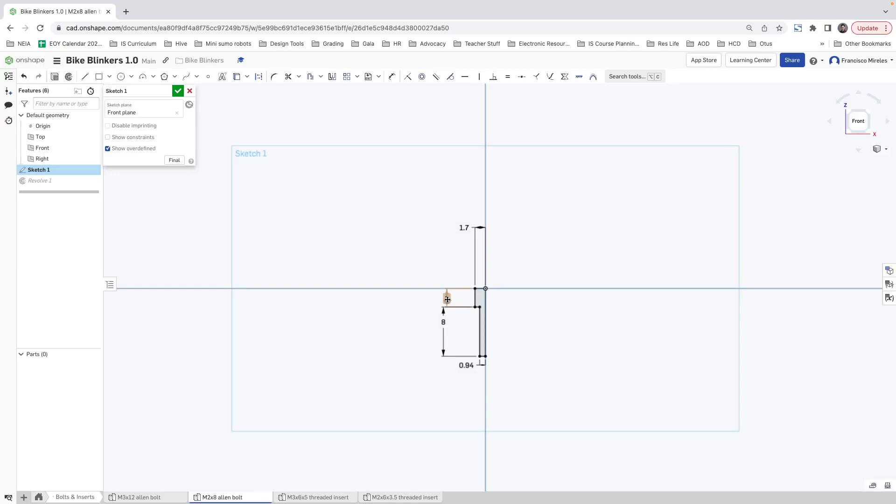
- Set the bolt head's height to 1.3 mm
left_click(447, 299)
left_click(447, 299)
type("1.3")
key("Return")
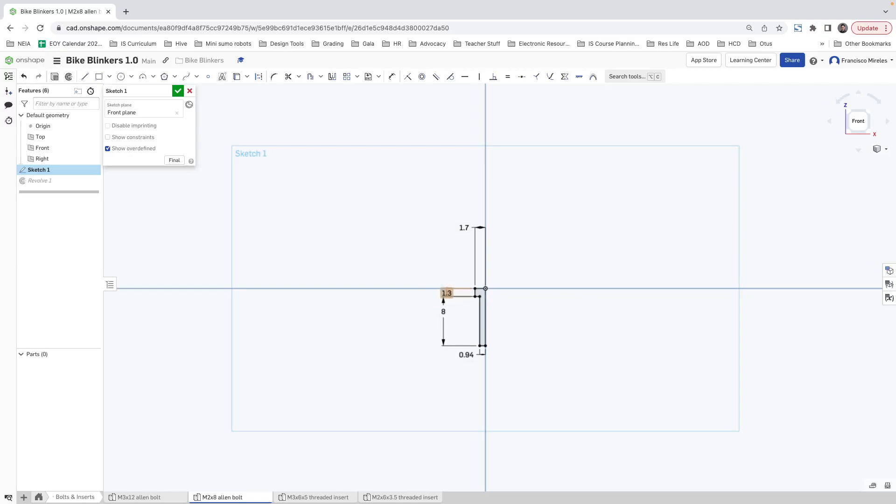
- Round the outer upper corner of the bolt head profile with a sketch fillet and accept the sketch
scroll(479, 295, "down", 5)
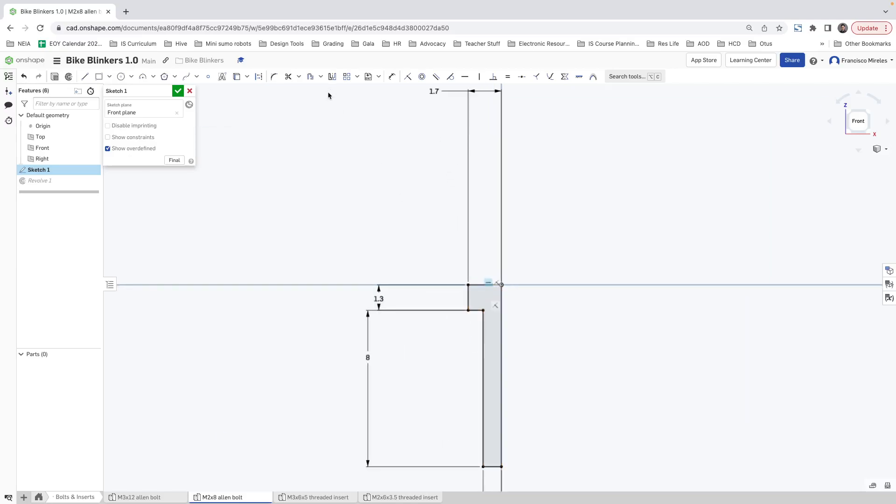
left_click(274, 78)
left_click(468, 285)
left_click_drag(512, 328, 488, 303)
left_click(179, 90)
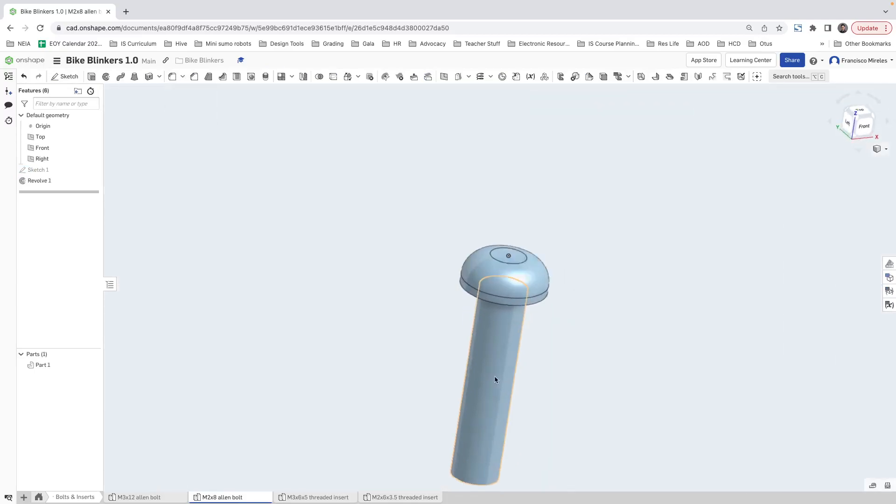
- Open the M2x6x3.5 threaded insert Part Studio
left_click(386, 498)
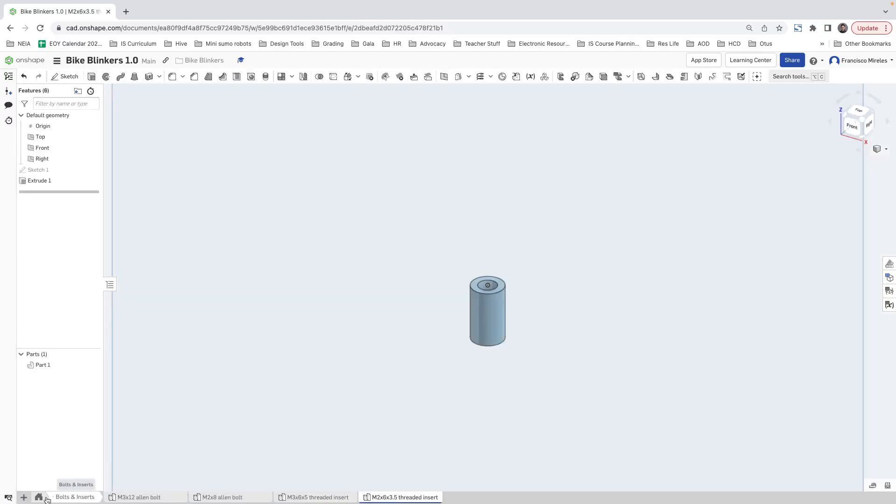
- Create a folder named "3D printed parts" at the top level of the document
left_click(67, 498)
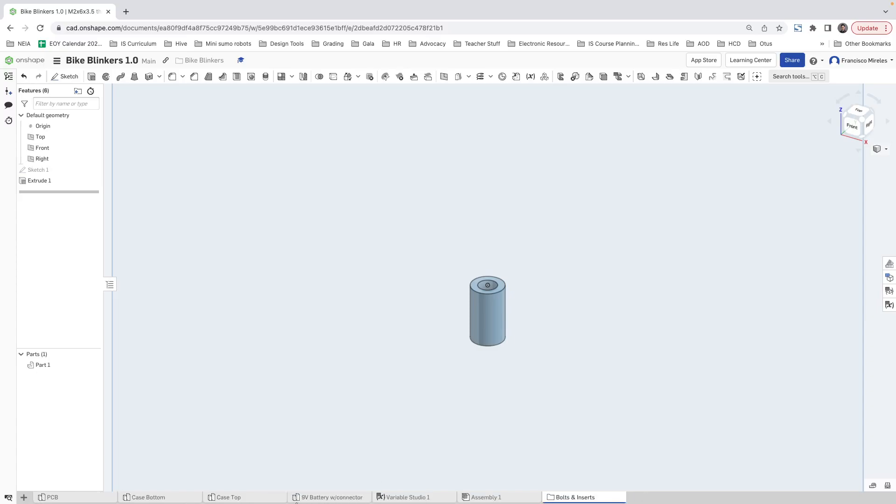
left_click(29, 499)
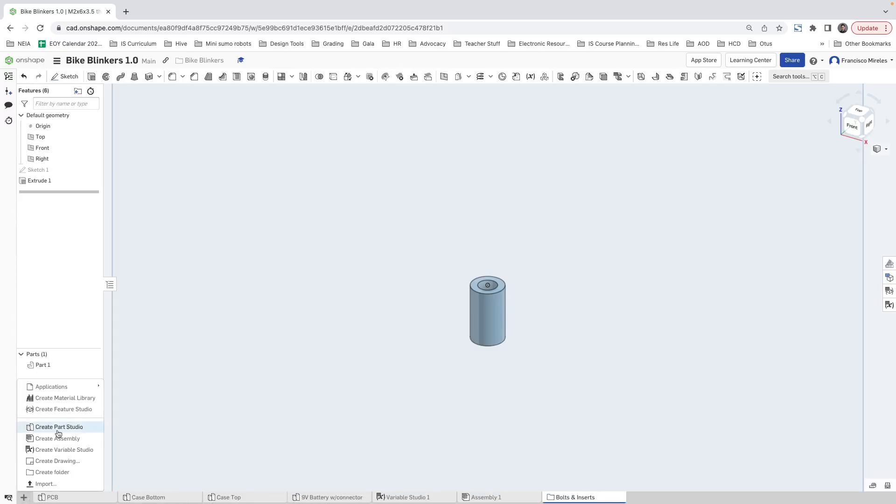
mouse_move(57, 389)
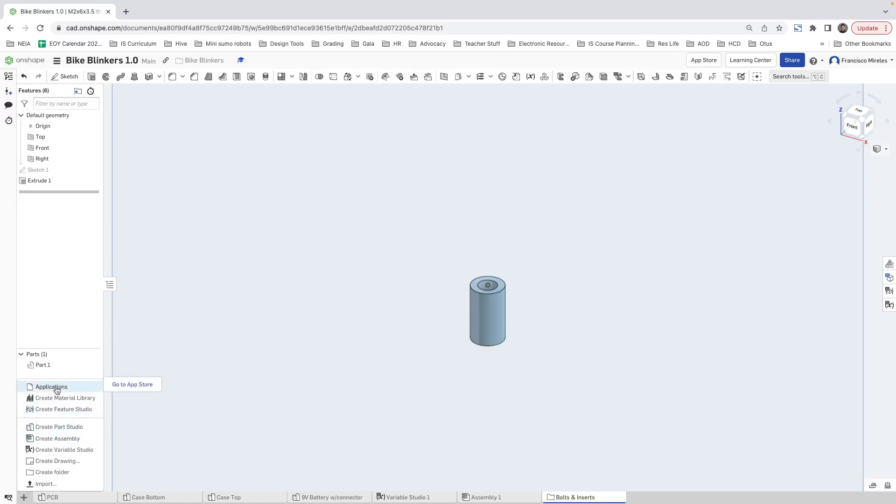
left_click(53, 472)
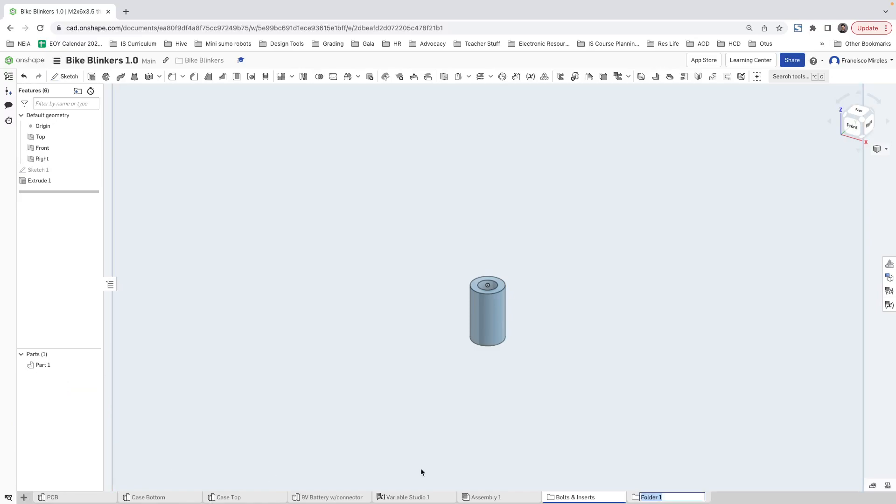
type("3D printed parts")
key("Return")
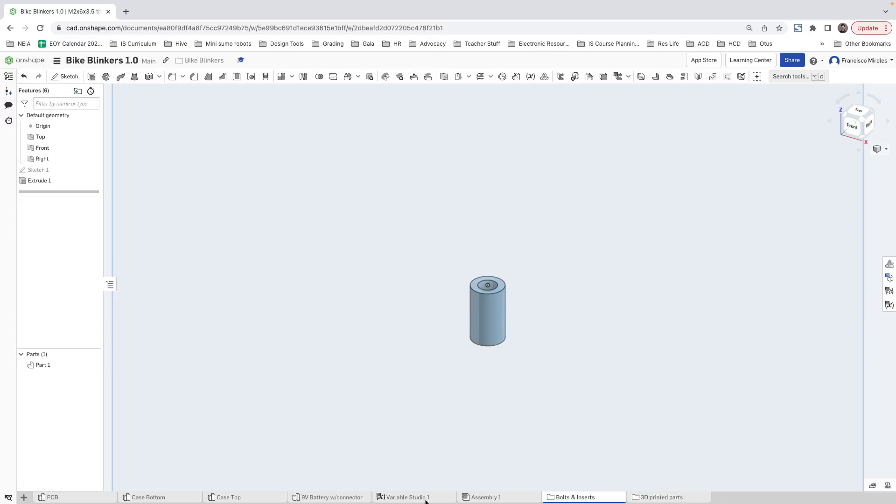
- Put Case Top and Case Bottom into the 3D printed parts folder and place that folder before Bolts & Inserts
left_click_drag(229, 498, 661, 498)
left_click_drag(171, 497, 571, 502)
left_click_drag(501, 500, 379, 499)
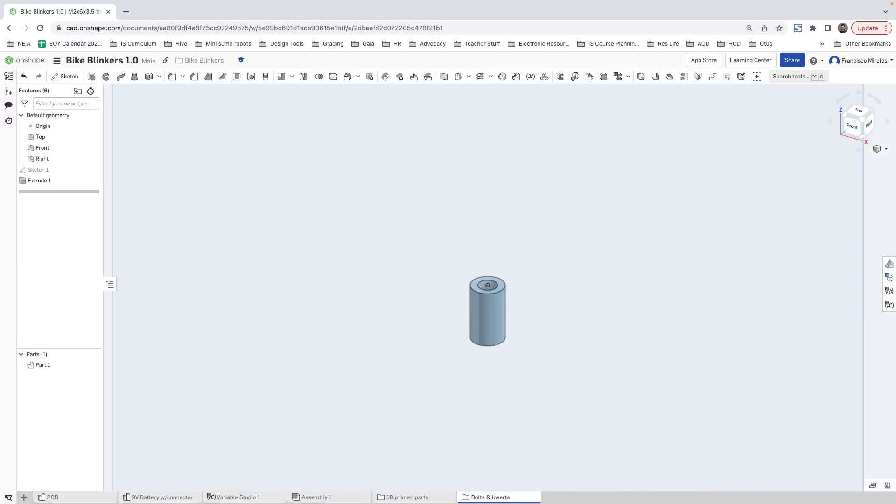
- Open Assembly 1 and rename it "Blinkers Assembly"
left_click(322, 498)
right_click(324, 499)
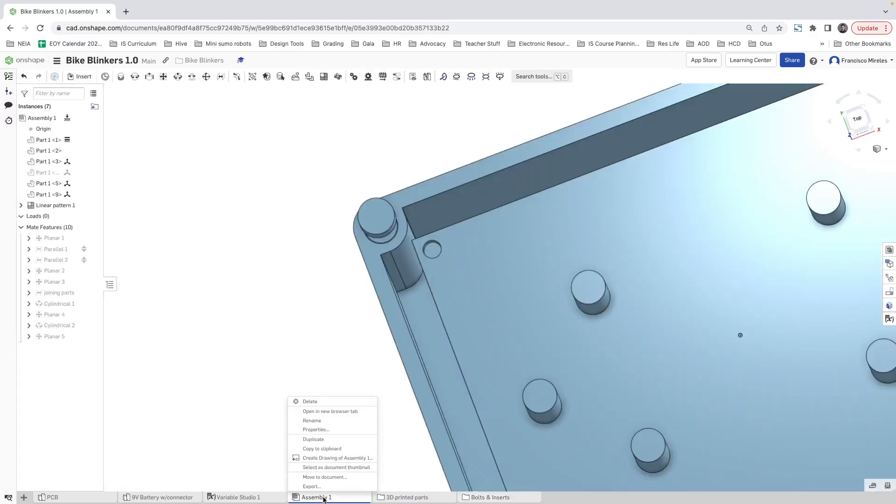
left_click(315, 421)
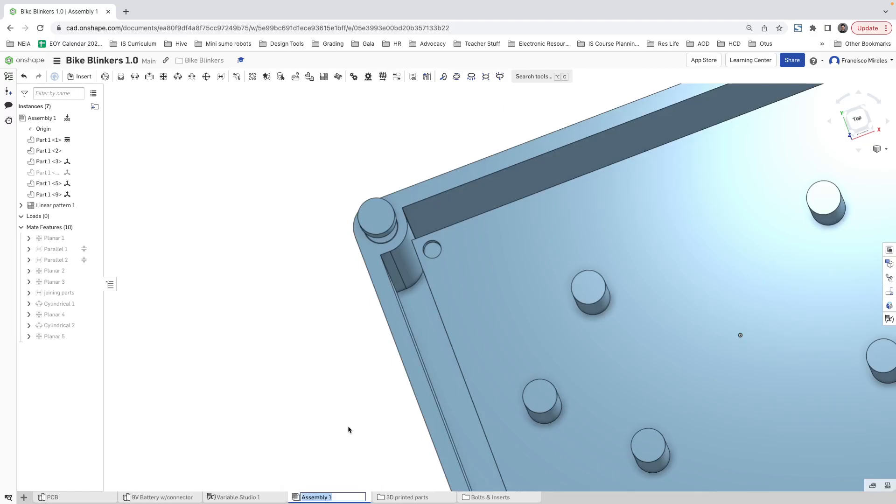
key("End")
key("BackSpace")
key("Home")
type("Blinkers")
key("Return")
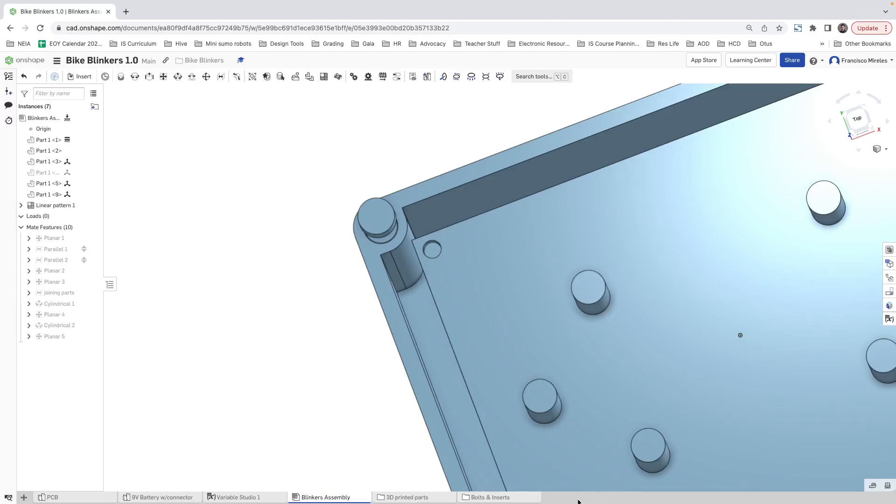
- Create another top-level folder named "Electronics"
left_click(24, 497)
left_click(52, 472)
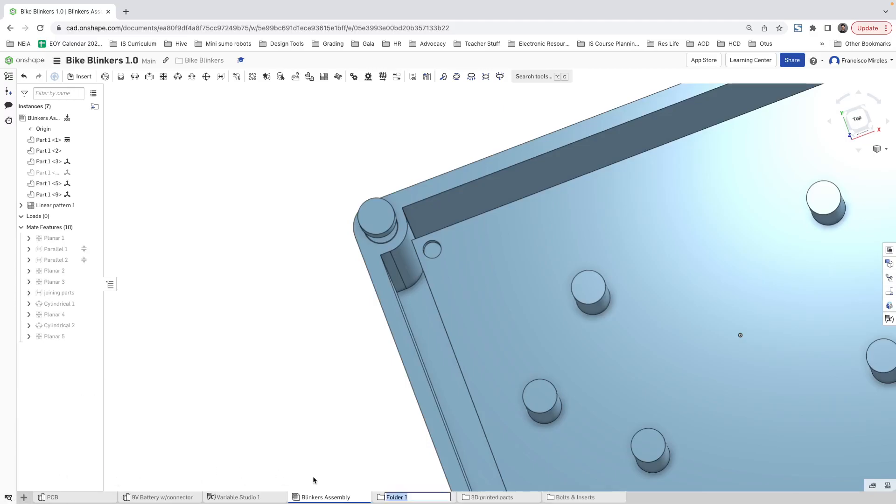
type("Electroinics")
key("Left")
key("Left")
key("Left")
key("Left")
key("BackSpace")
key("Return")
- Put the PCB and 9V Battery w/connector Part Studios into the Electronics folder and place Blinkers Assembly before Variable Studio 1
left_click_drag(161, 498, 394, 501)
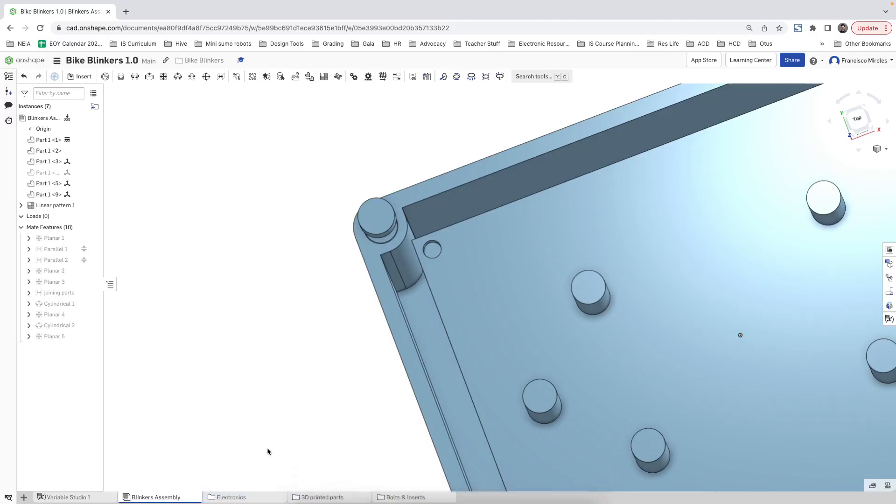
left_click_drag(77, 497, 164, 498)
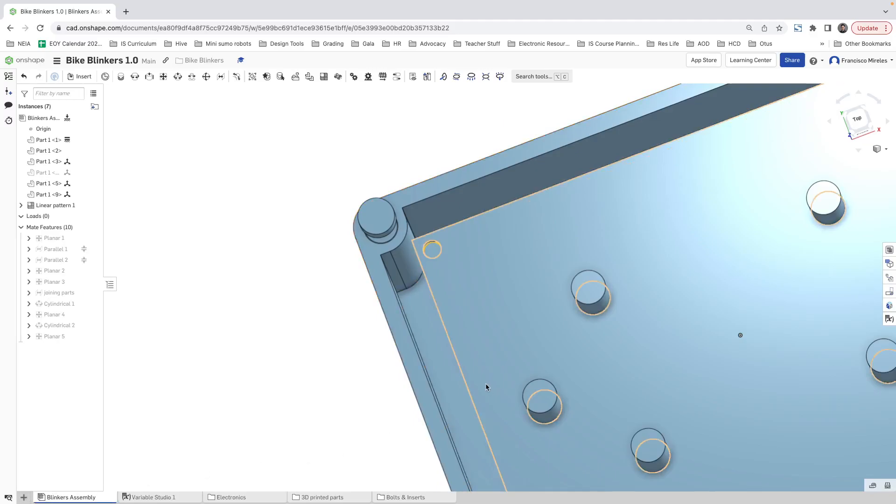
- Edit the case bottom in the context of the Blinkers Assembly and open Sketch 4 in a normal view of its plane
scroll(481, 353, "up", 3)
scroll(480, 354, "down", 5)
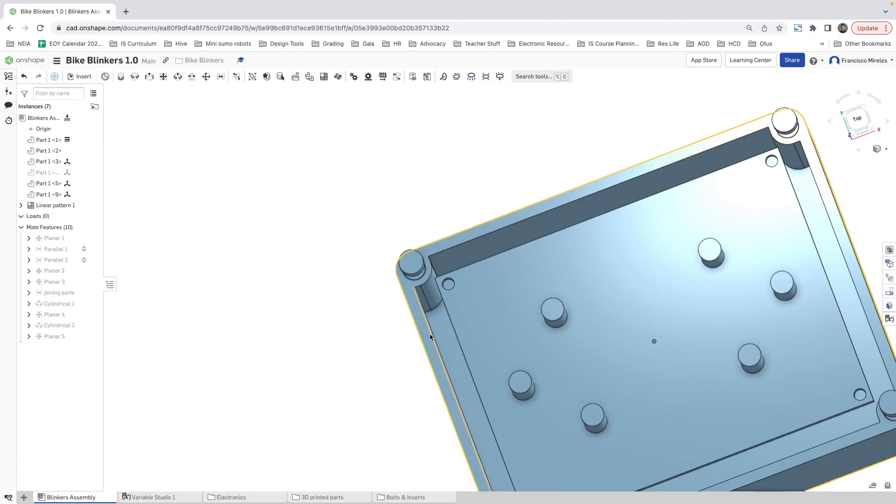
right_click(436, 321)
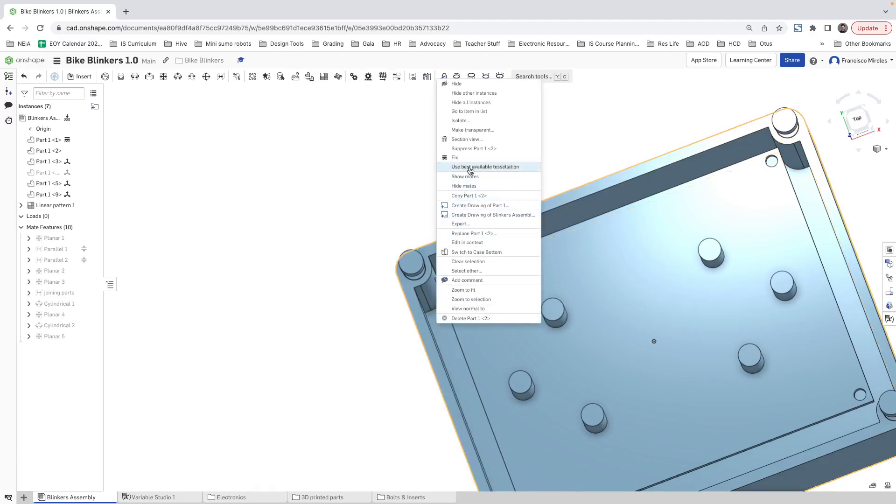
left_click(476, 244)
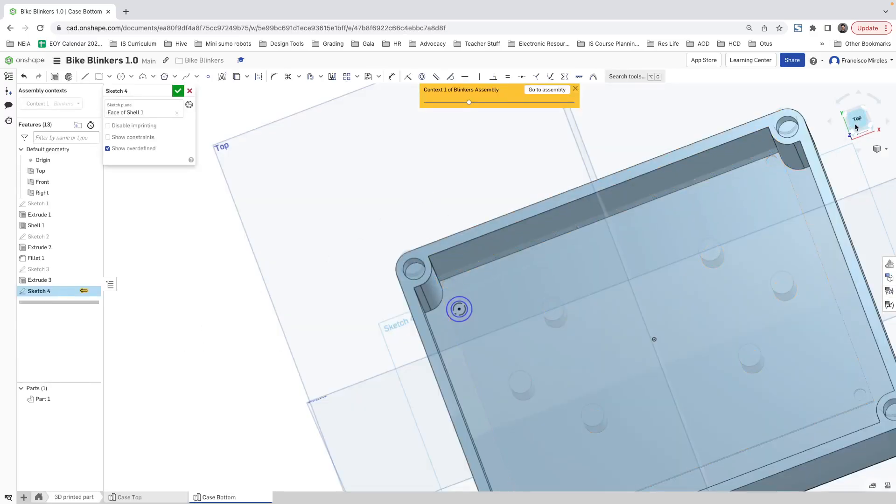
key("n")
scroll(416, 226, "up", 5)
scroll(416, 226, "up", 4)
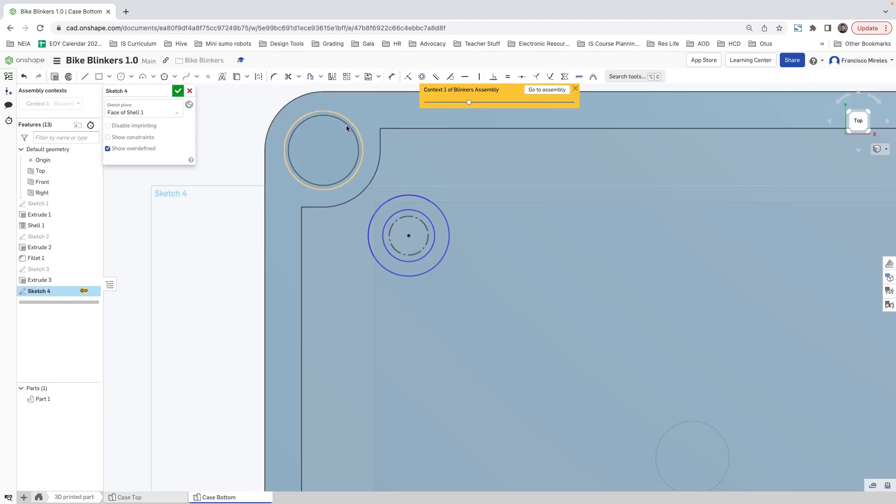
- Measure the diameters of the assembly's circular edge above the corner post and of the post's own hole edge
left_click(872, 487)
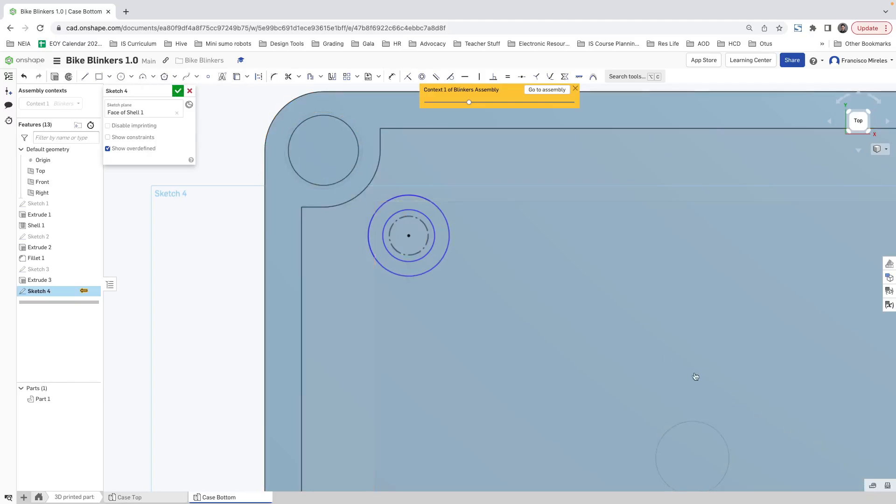
left_click(350, 124)
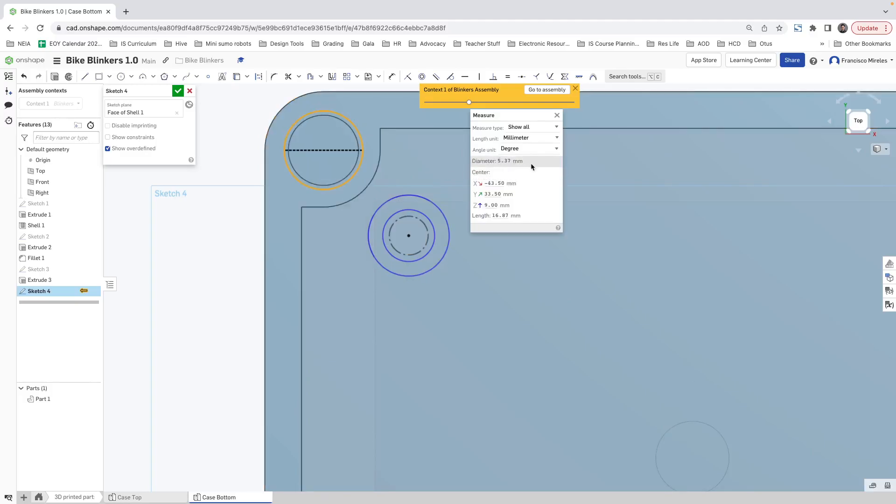
right_click_drag(452, 171, 396, 200)
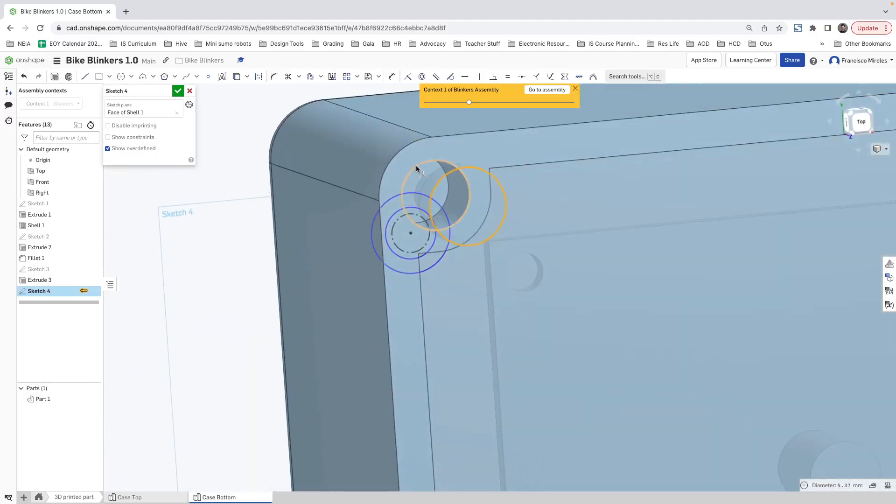
left_click(873, 486)
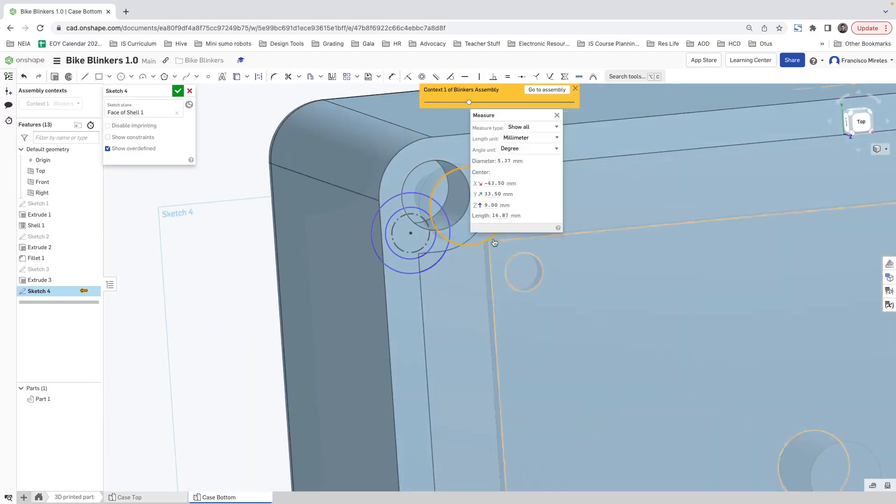
left_click(425, 164)
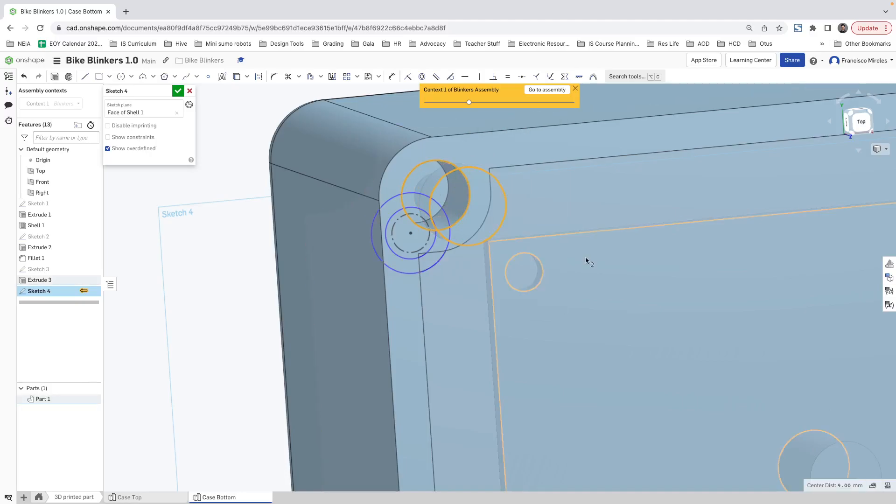
left_click(264, 124)
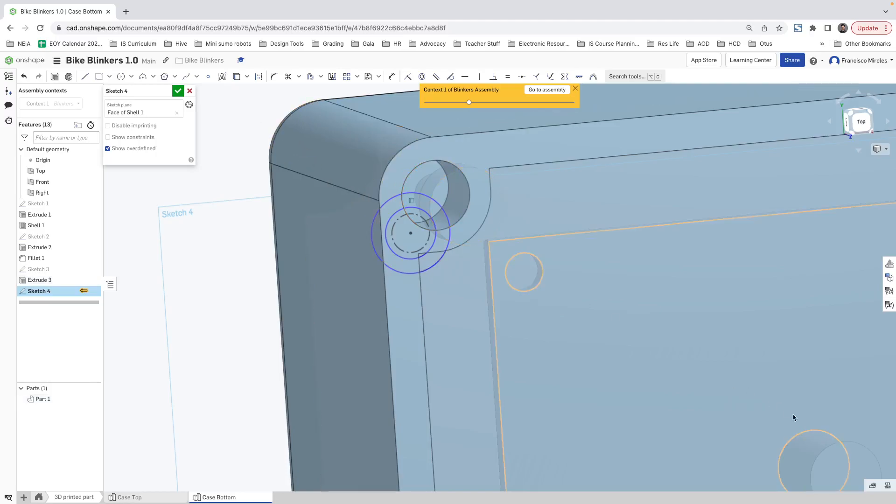
left_click(872, 488)
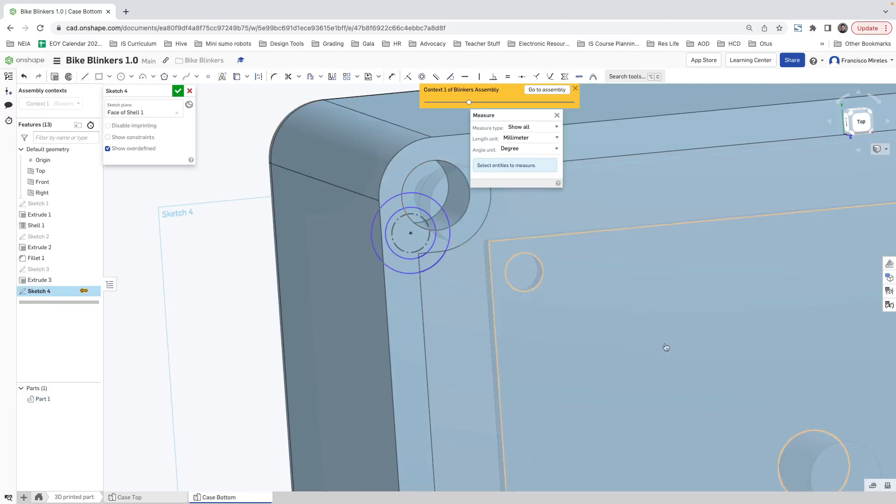
left_click(416, 165)
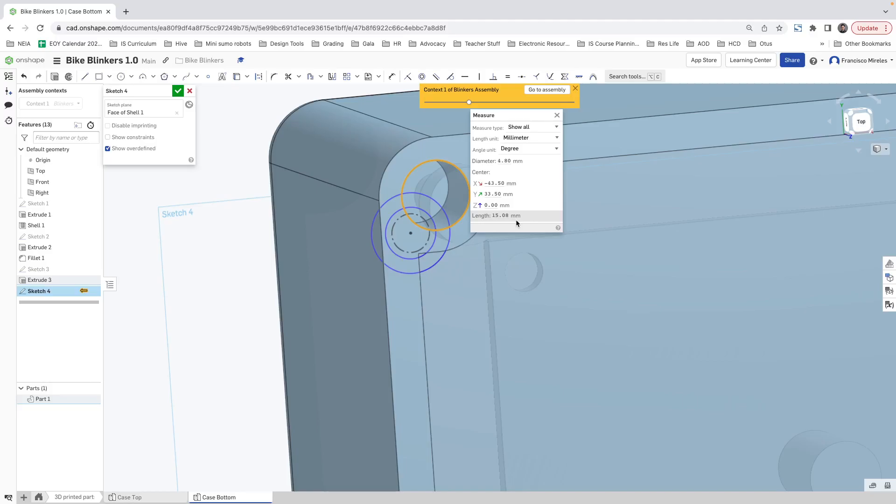
- Leave the assembly context and reopen Sketch 4 of the Case Bottom for editing
left_click(575, 90)
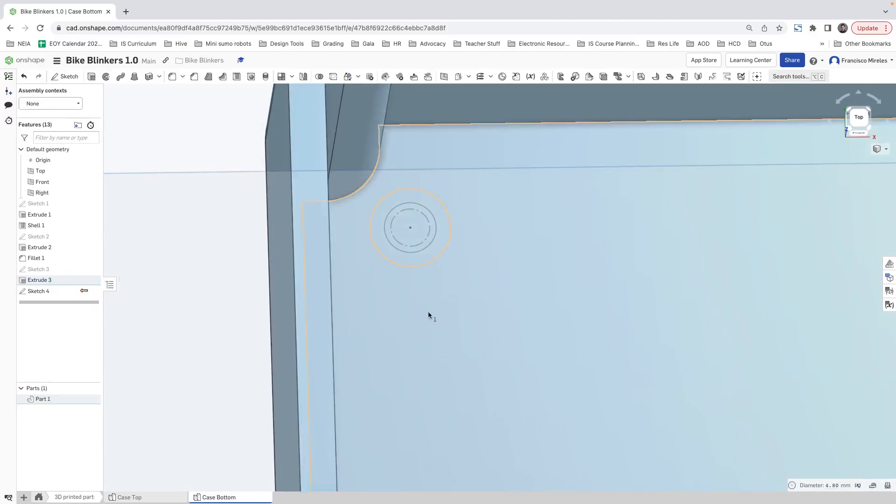
left_click(60, 292)
double_click(61, 293)
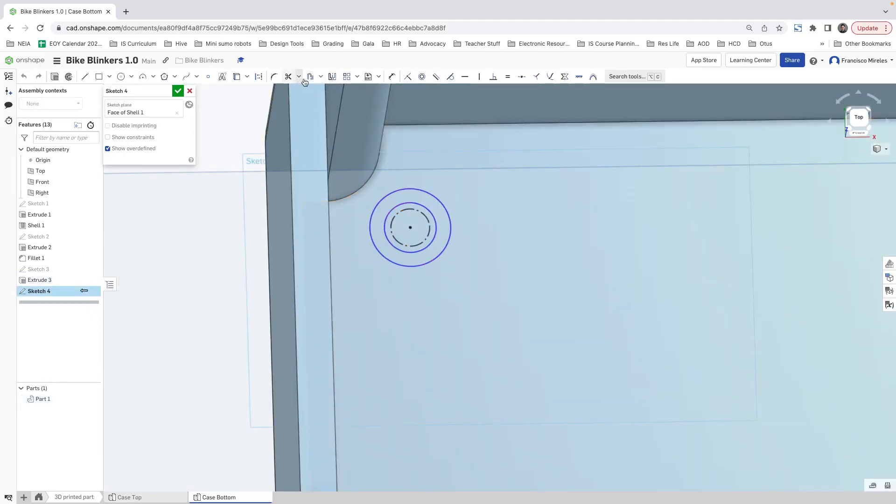
- Dimension the smaller solid circle around the PCB mounting point to a diameter of 3.2 mm
left_click(392, 76)
left_click(434, 215)
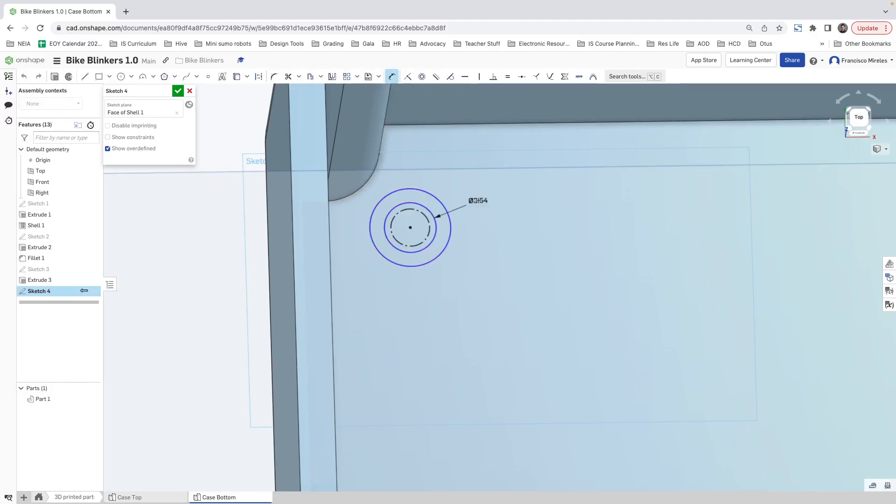
left_click(496, 190)
type("3.2")
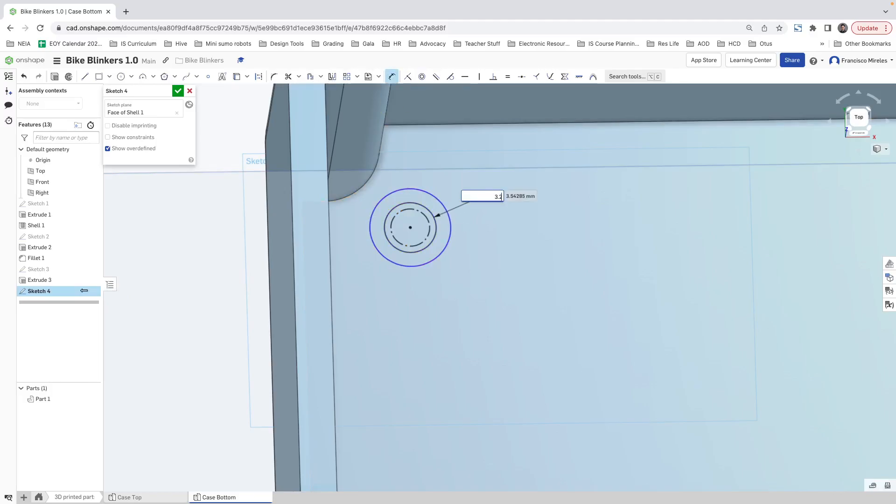
key("Return")
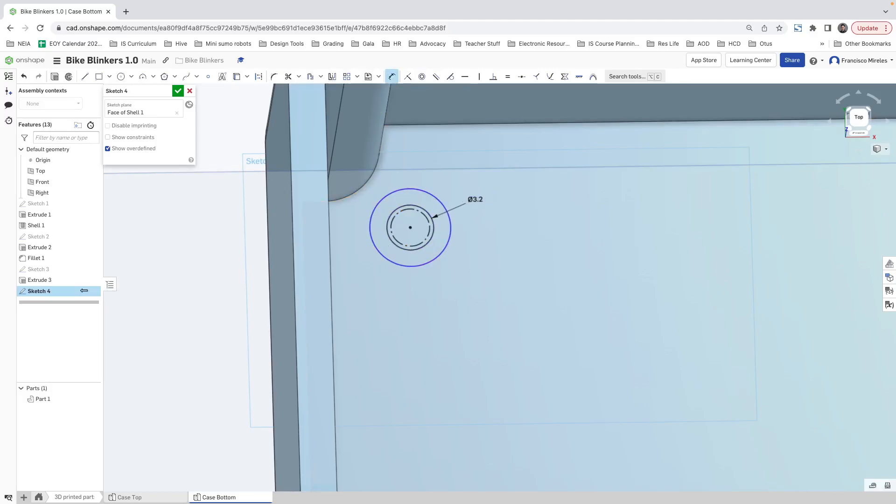
- Dimension the outer concentric circle to a diameter of 6 mm
left_click(440, 203)
left_click(471, 185)
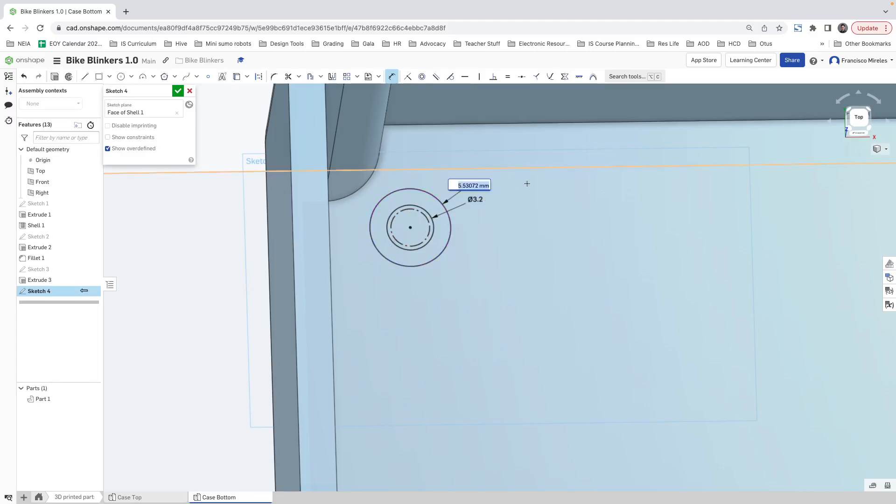
type("6")
key("Return")
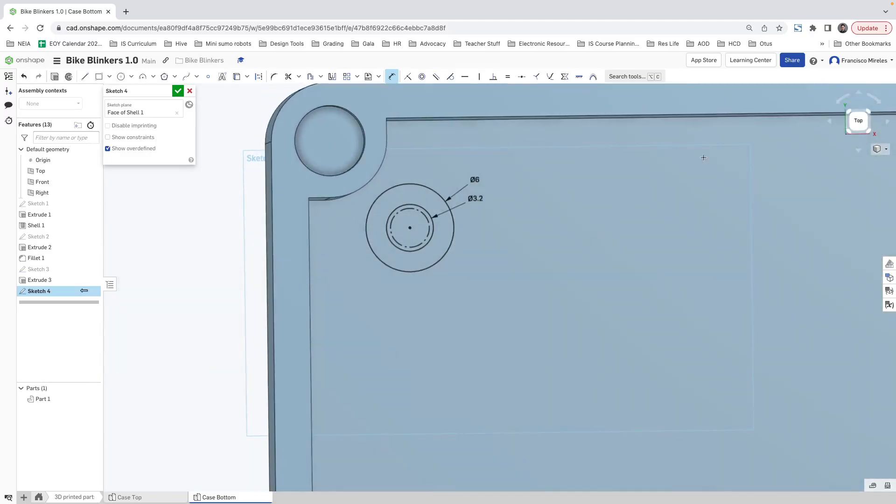
- Set the outer concentric circle's diameter to 7 mm
left_click(858, 121)
scroll(442, 199, "up", 5)
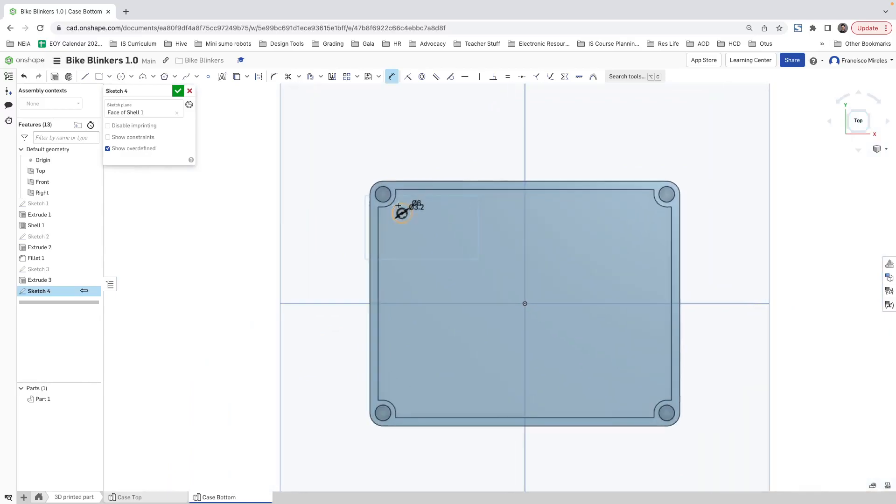
double_click(455, 197)
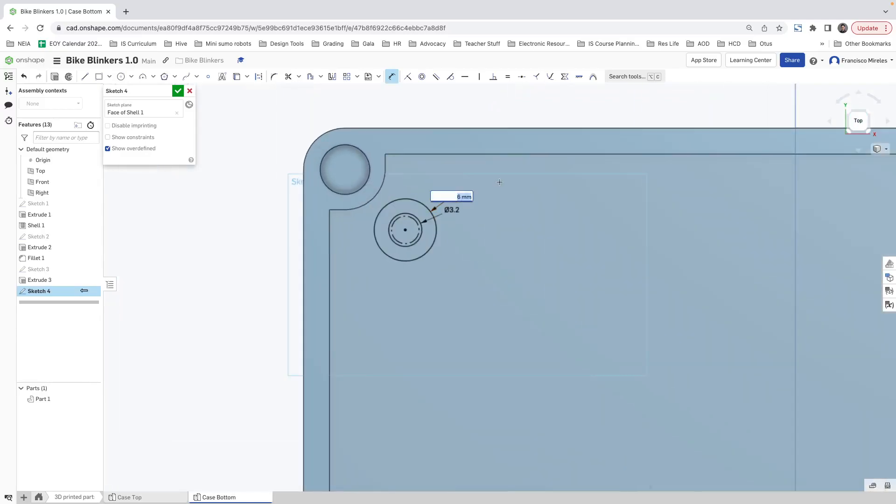
type("7")
key("Return")
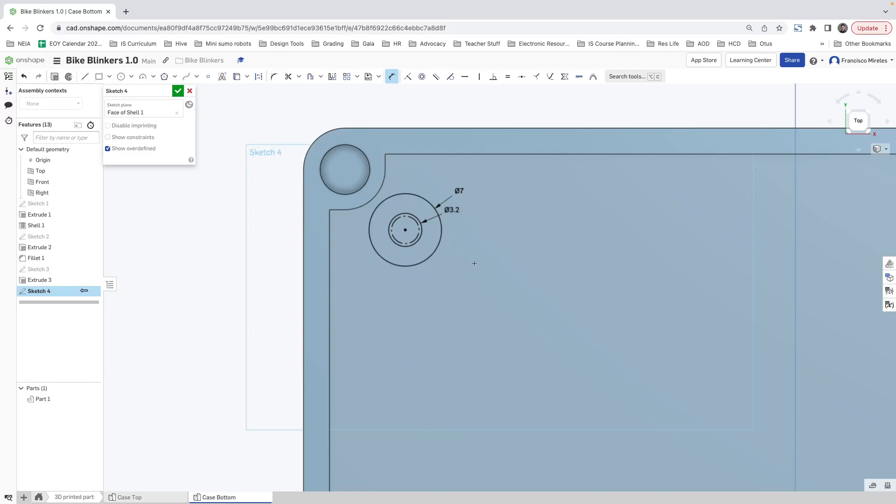
right_click_drag(484, 269, 482, 251)
scroll(483, 252, "down", 3)
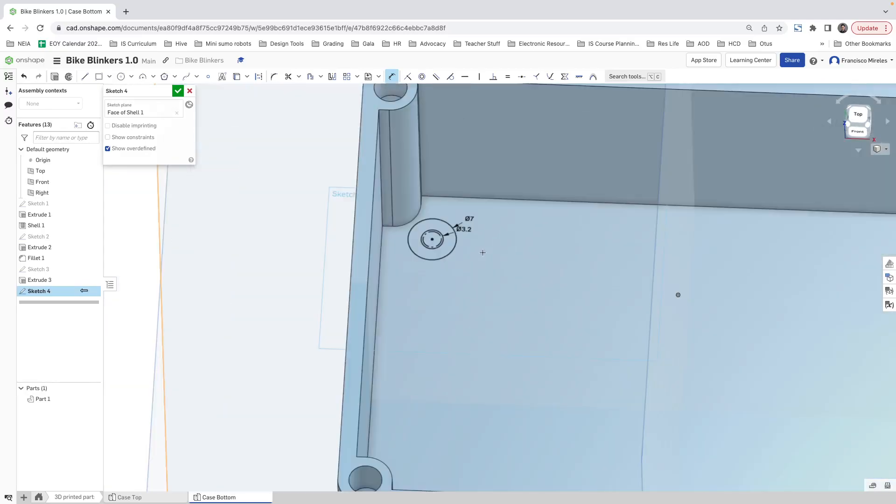
- Draw one horizontal and one vertical line from the origin in Sketch 4 and convert both to construction geometry
key("n")
left_click(84, 77)
left_click(499, 288)
key("Escape")
left_click_drag(519, 309, 454, 250)
left_click(259, 80)
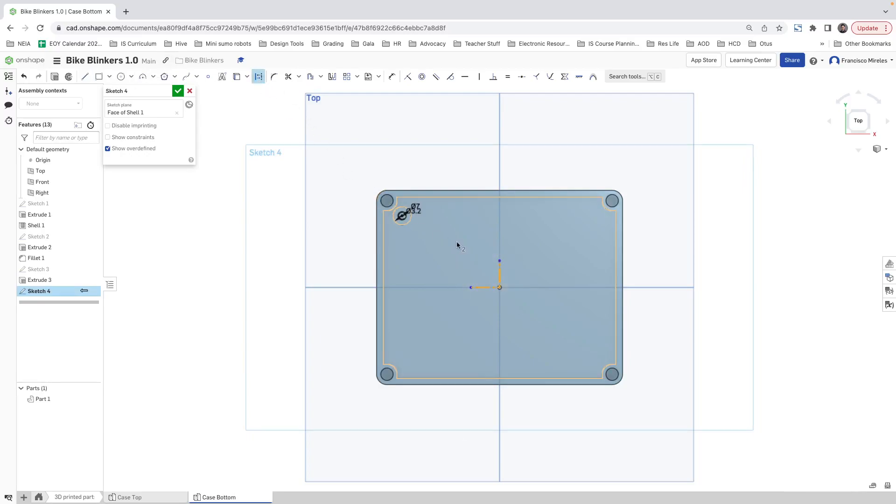
left_click(288, 225)
- Mirror the 3.2 mm and 7 mm circles across the vertical construction line
scroll(402, 220, "up", 5)
scroll(402, 221, "up", 5)
left_click(411, 218)
left_click(437, 229)
scroll(483, 253, "up", 2)
scroll(483, 252, "down", 2)
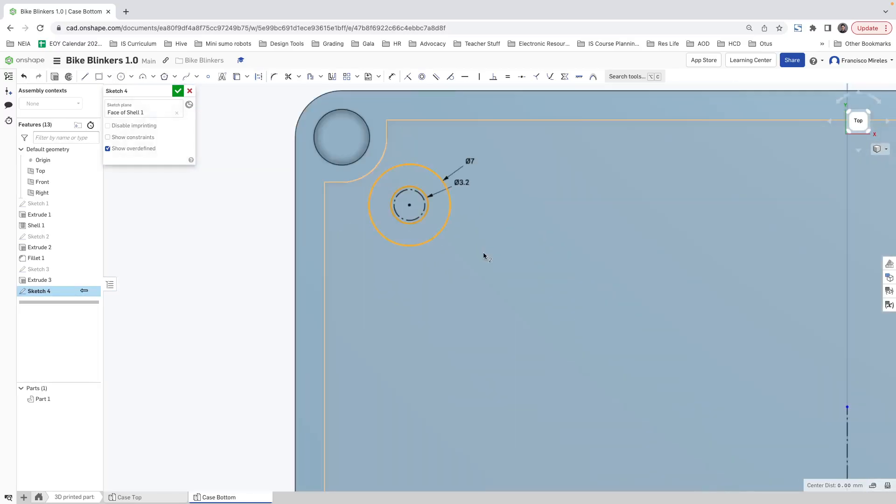
key("f")
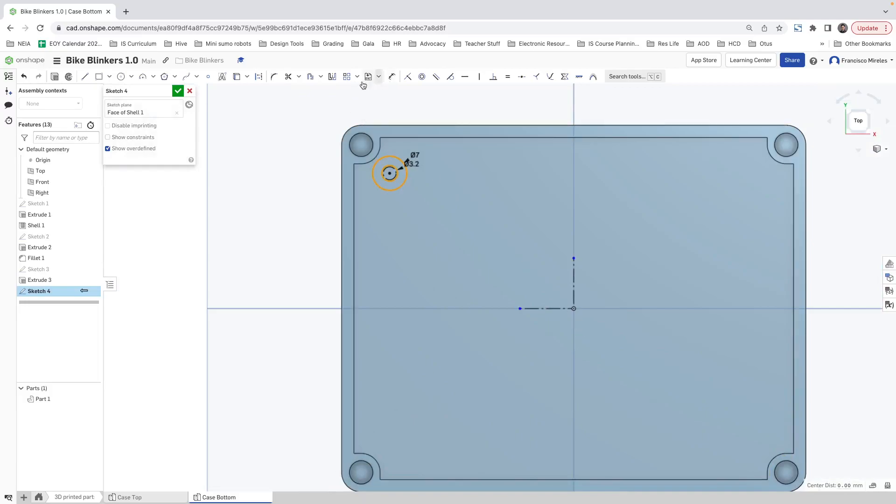
left_click(332, 76)
left_click(573, 283)
key("Escape")
left_click(395, 178)
left_click(402, 185)
- Mirror both upper pairs of circles across the horizontal construction line and accept the sketch
left_click(752, 179)
left_click(746, 186)
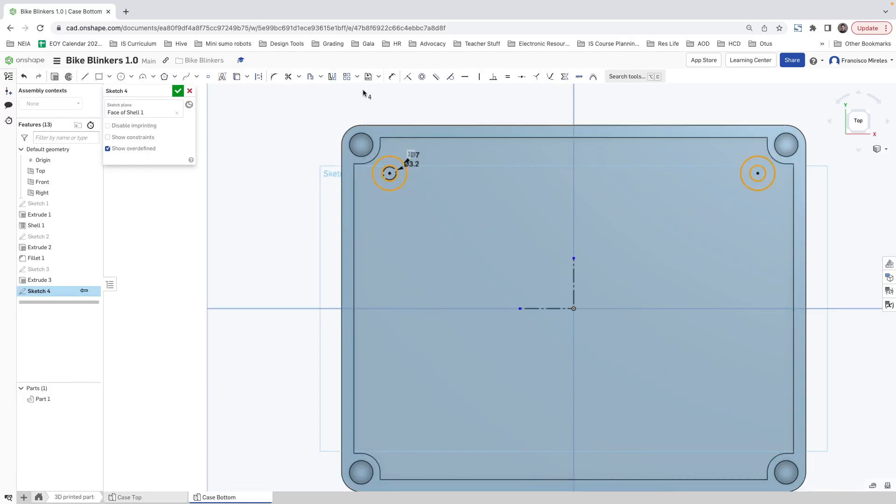
left_click(332, 76)
left_click(538, 309)
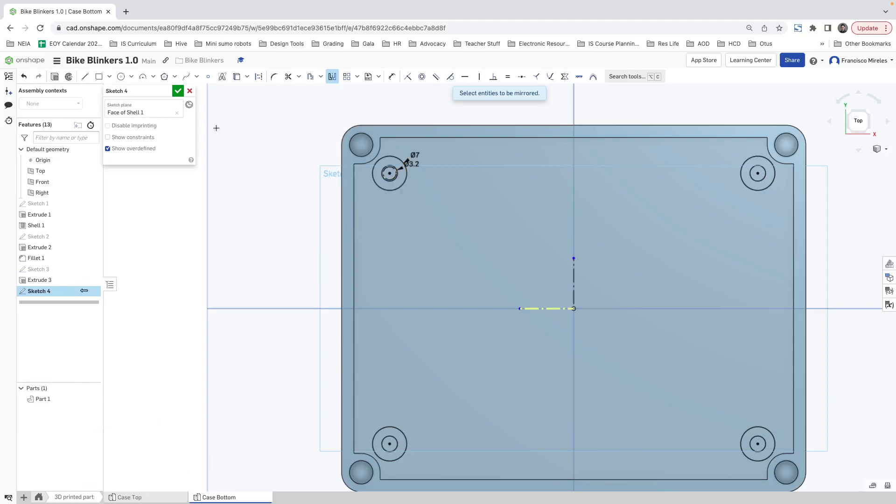
left_click(178, 92)
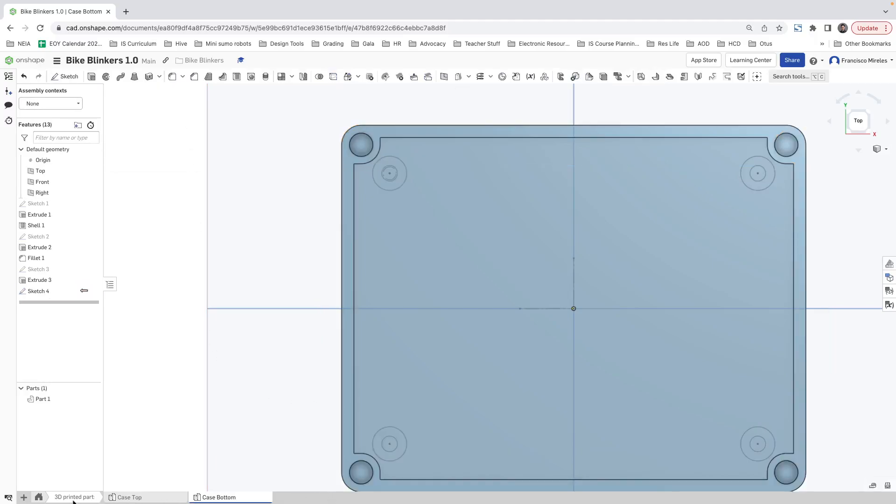
- Reopen the case bottom in Context 1 of Blinkers Assembly and check the mirrored circles against the PCB holes
left_click(40, 498)
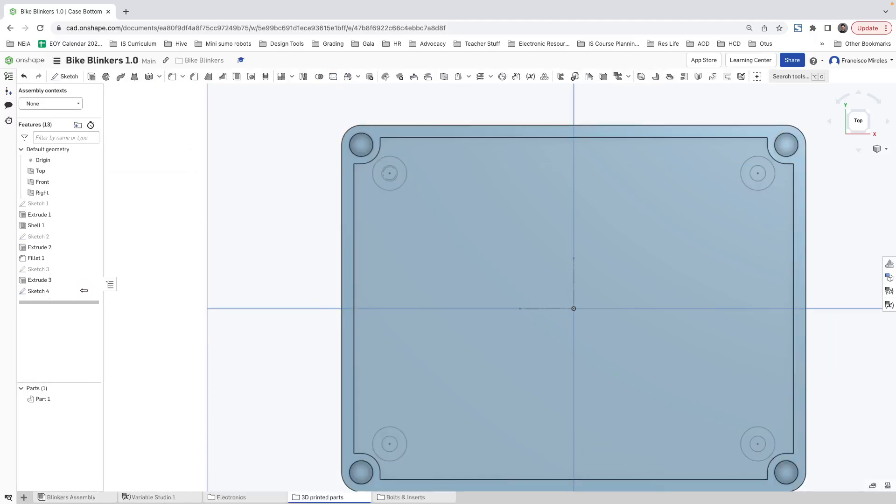
left_click(92, 499)
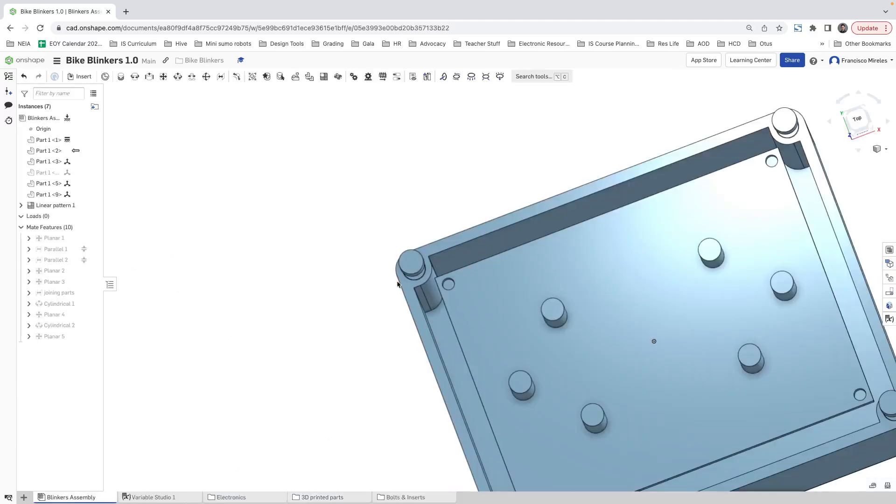
right_click(443, 323)
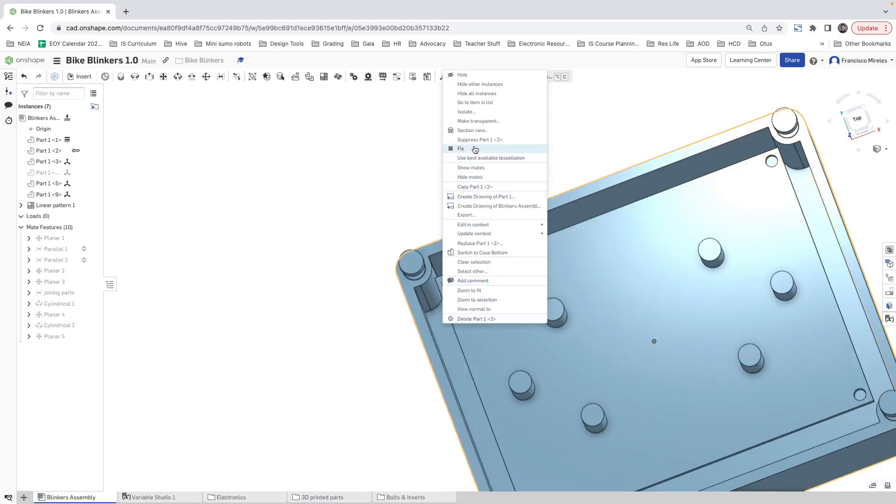
mouse_move(476, 227)
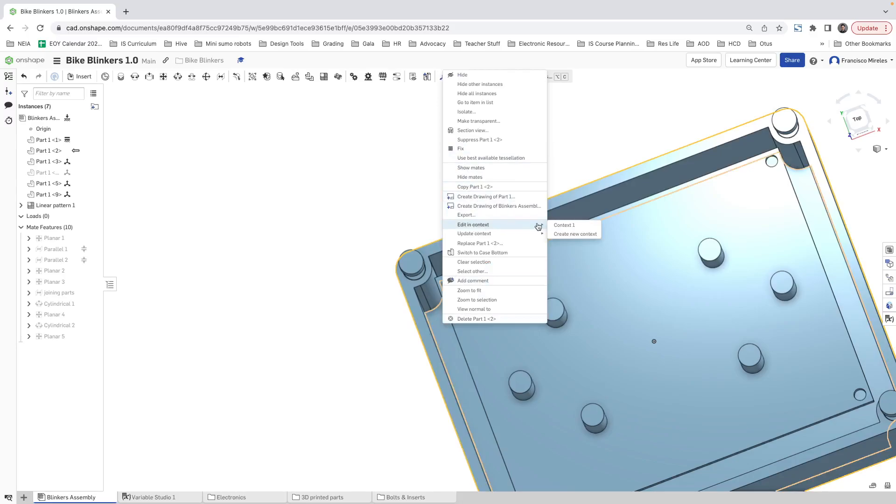
left_click(563, 226)
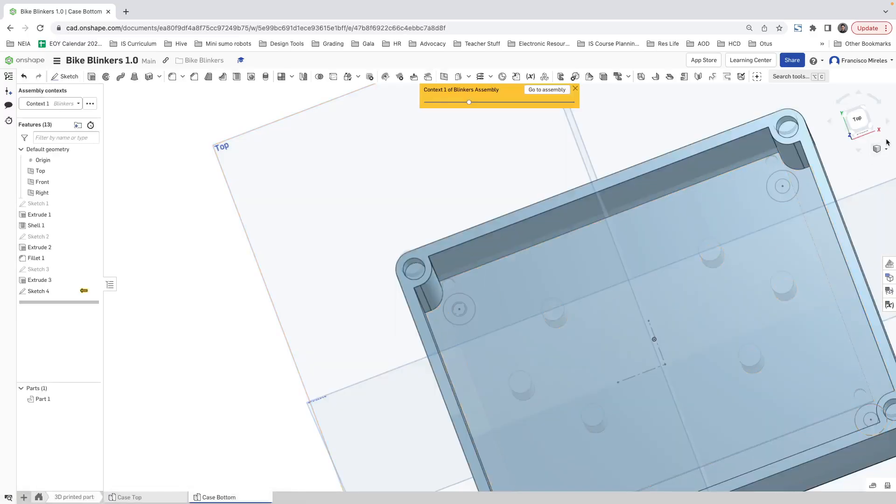
left_click(857, 119)
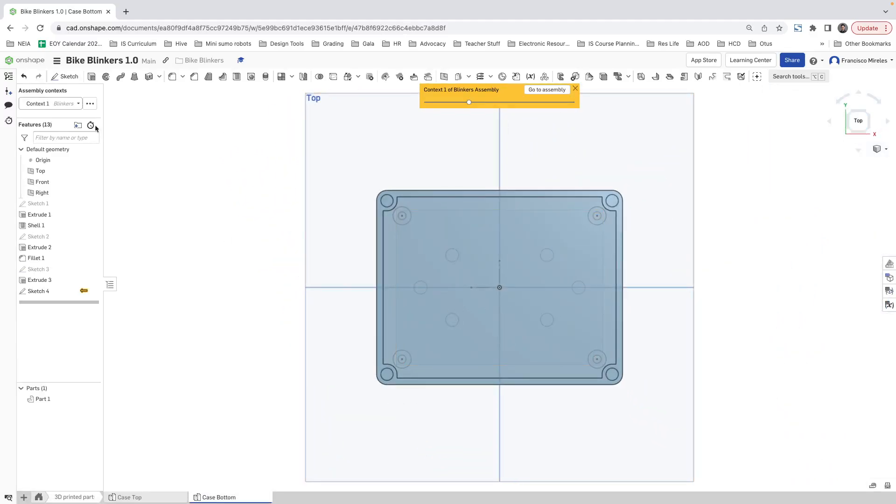
scroll(406, 217, "up", 1)
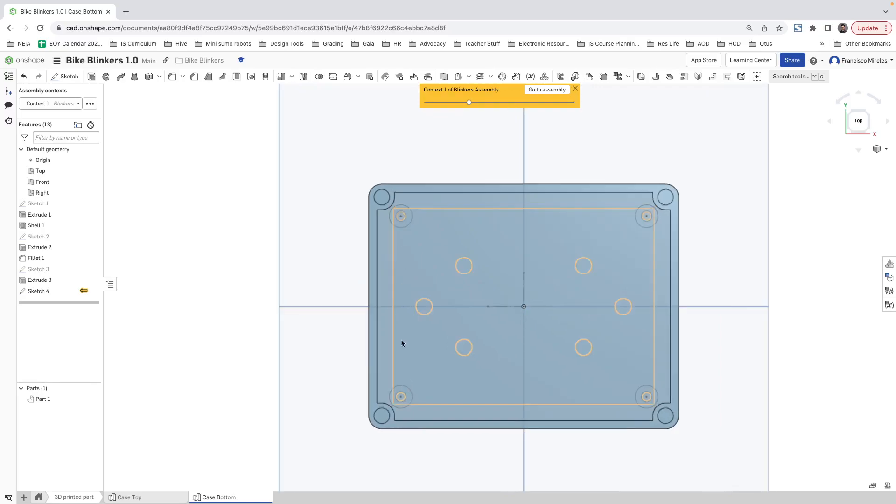
scroll(401, 397, "up", 8)
scroll(522, 449, "down", 10)
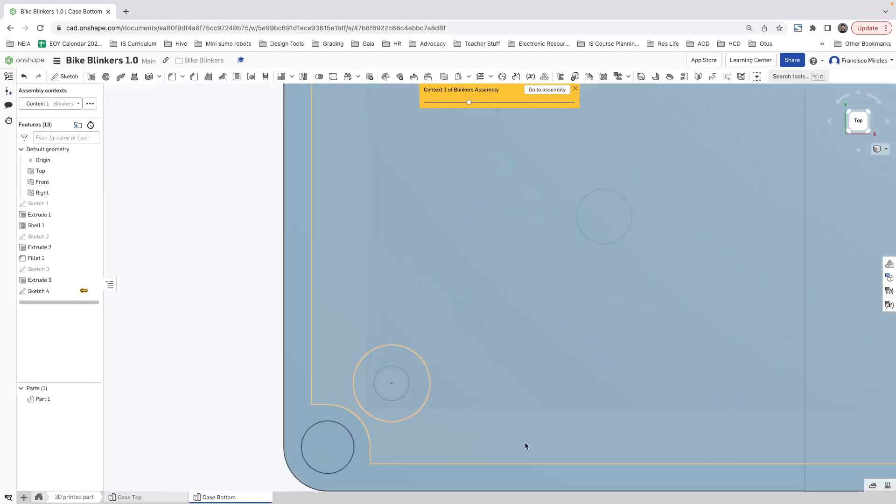
scroll(690, 433, "up", 3)
scroll(691, 432, "up", 4)
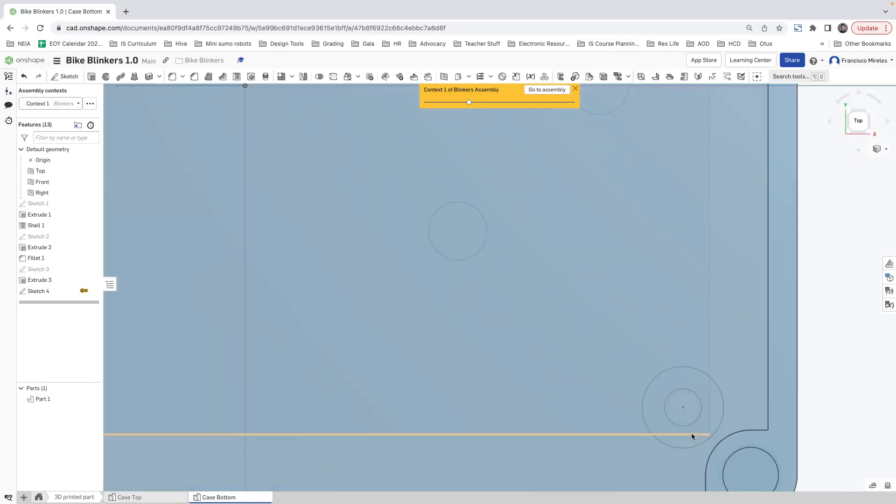
scroll(690, 433, "down", 5)
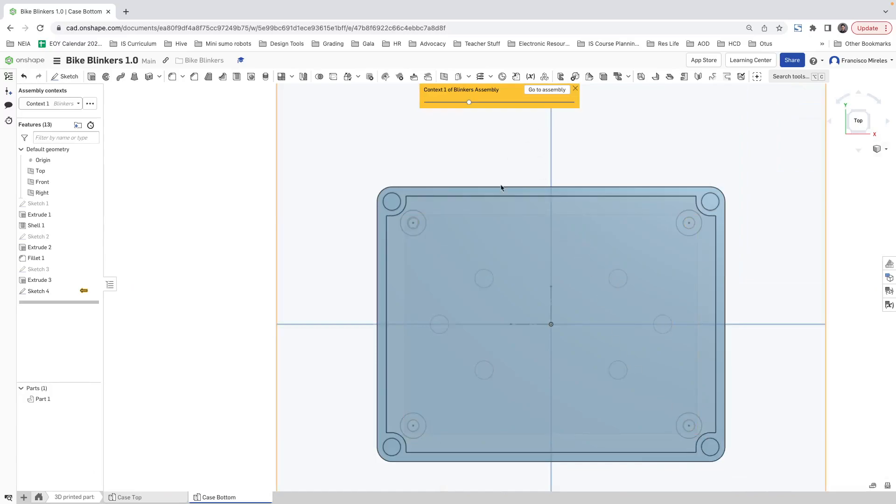
double_click(42, 291)
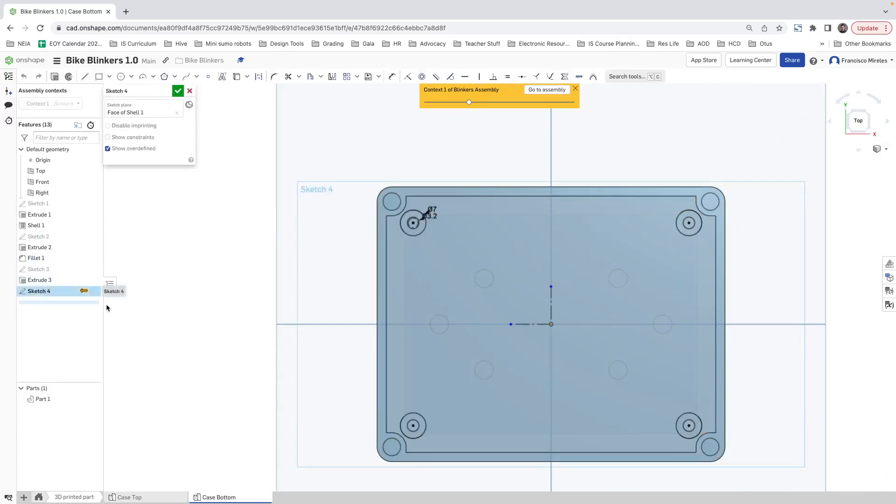
left_click(55, 79)
mouse_move(456, 296)
right_mouse_down()
mouse_move(477, 248)
mouse_move(470, 229)
mouse_move(472, 248)
mouse_move(512, 247)
mouse_move(475, 261)
right_mouse_up()
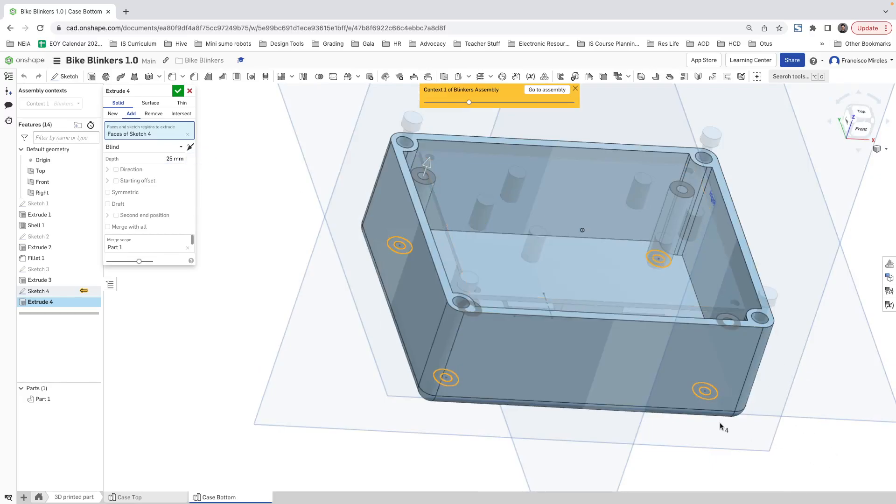
key("Escape")
- Measure the distance from the case's inner floor to the PCB's edge
mouse_move(492, 248)
right_mouse_down()
mouse_move(511, 283)
mouse_move(506, 293)
right_mouse_up()
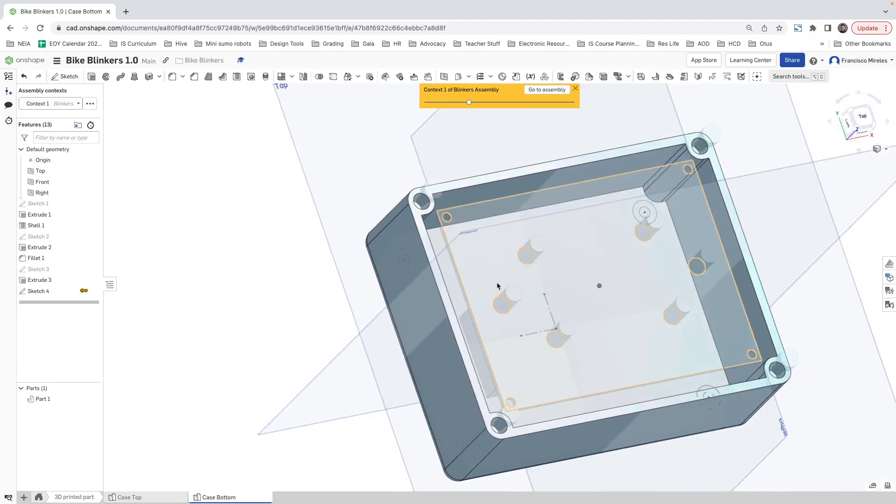
left_click(874, 487)
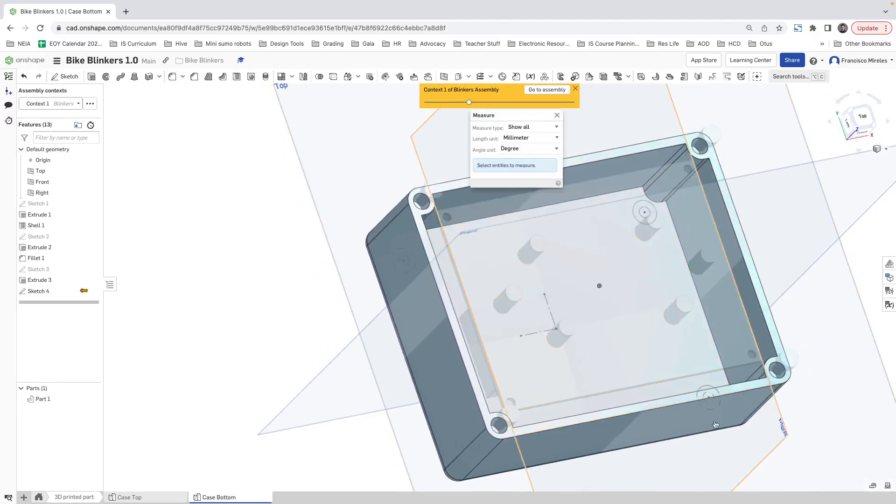
left_click(445, 273)
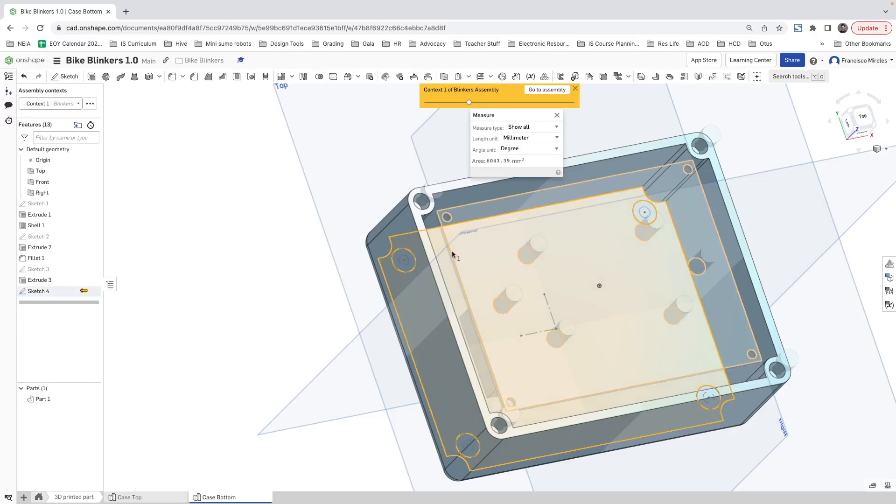
left_click(506, 289)
mouse_move(516, 162)
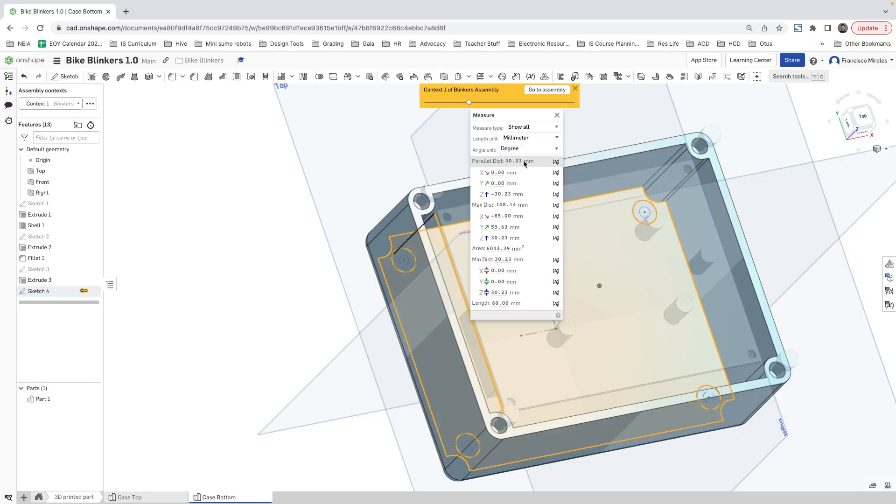
left_click(67, 293)
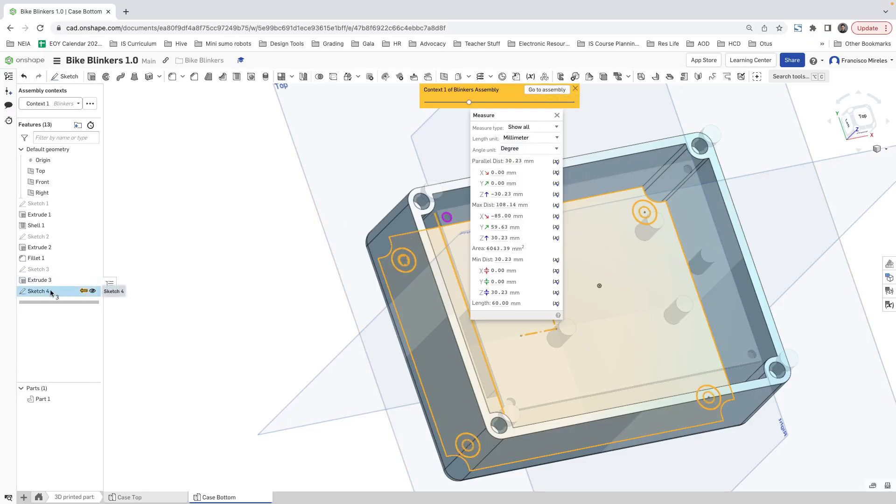
left_click(557, 116)
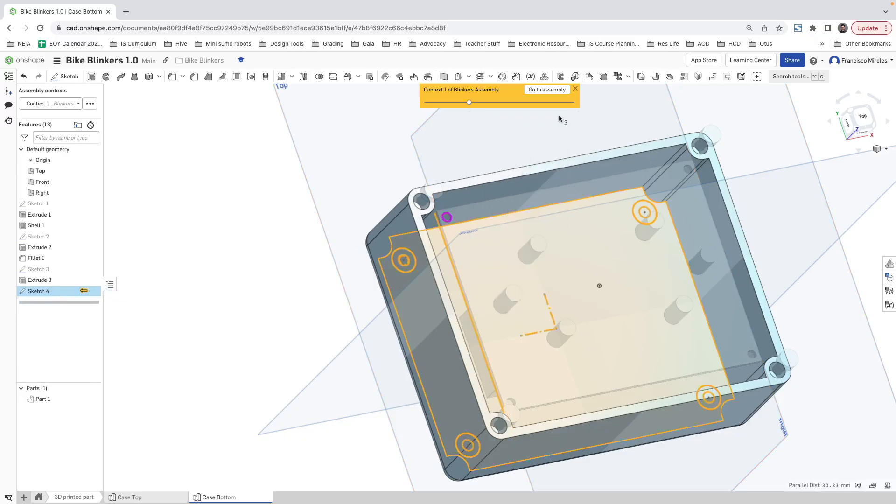
left_click(92, 76)
left_click(169, 169)
left_click(170, 168)
type("30")
key("Return")
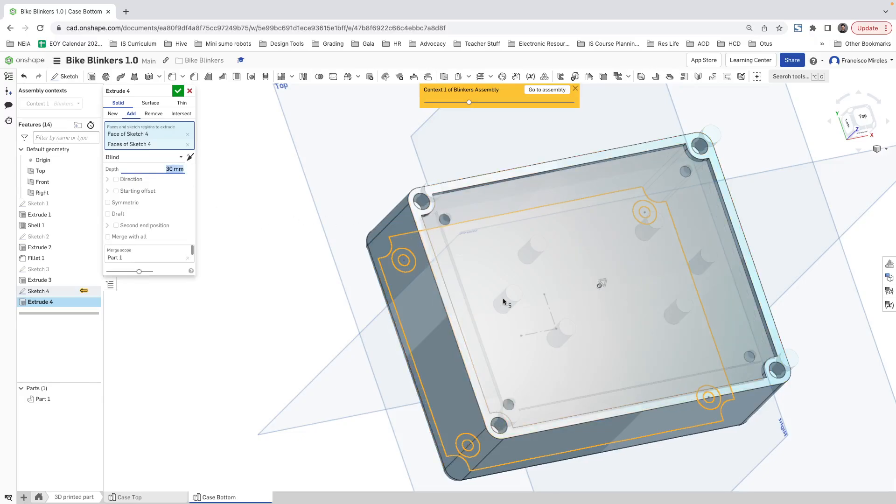
key("Escape")
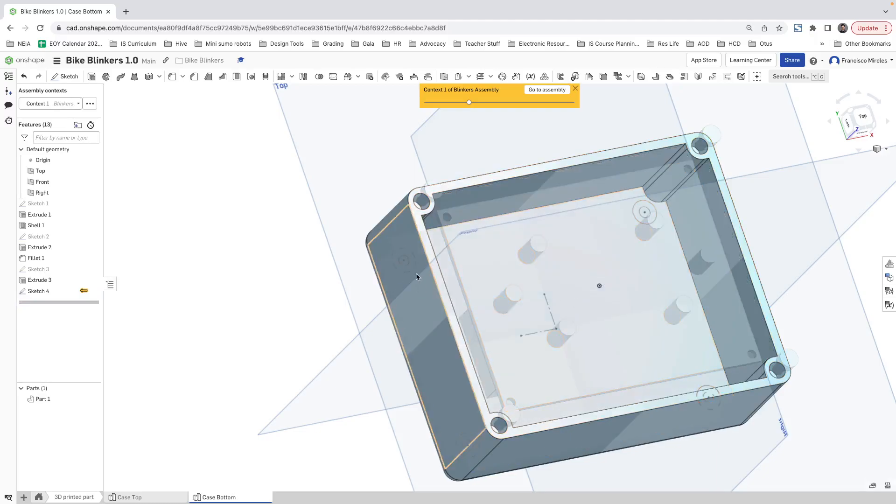
- Extrude the four ring-shaped regions of Sketch 4 by 30 mm, added to Part 1, to form the mounting posts
left_click(44, 292)
right_click(45, 295)
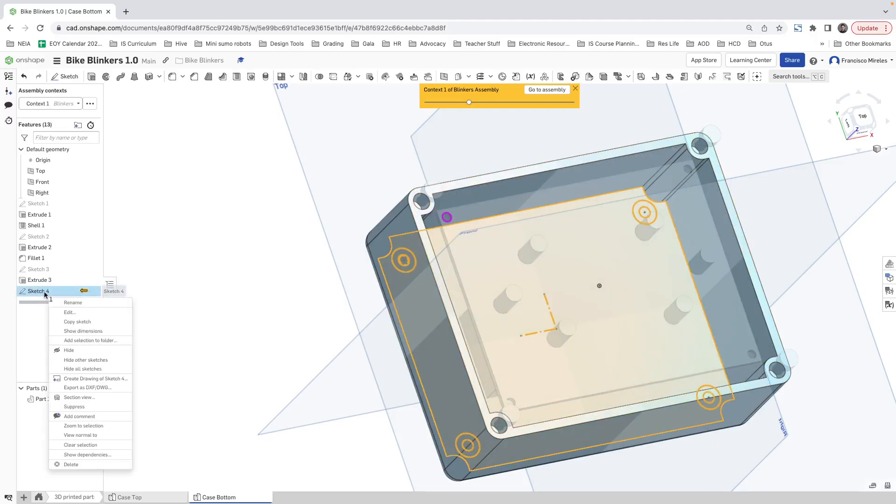
left_click(72, 313)
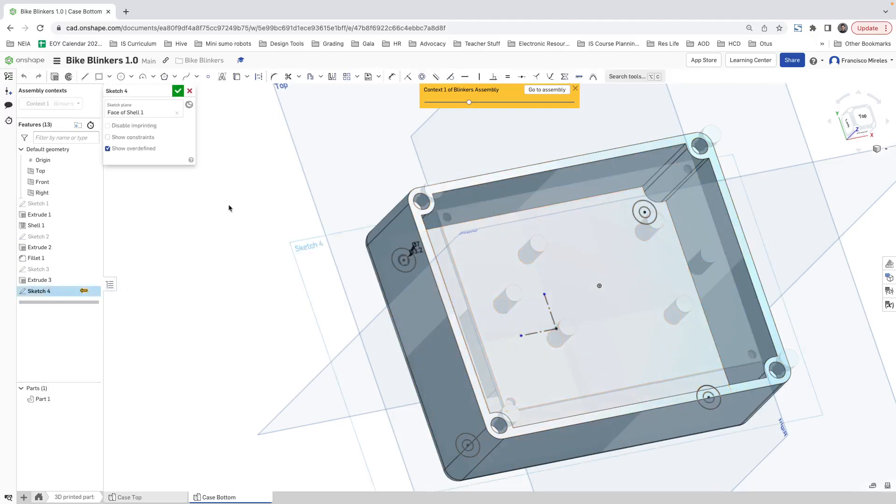
left_click(55, 77)
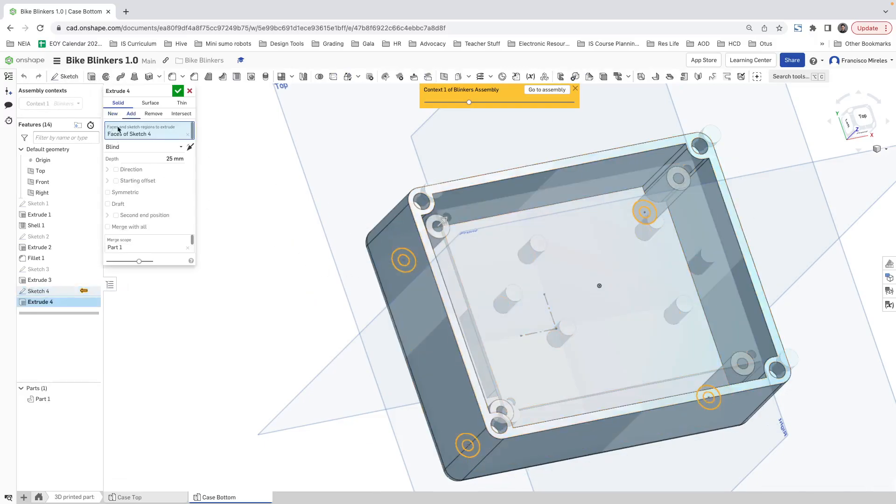
left_click(169, 159)
type("30")
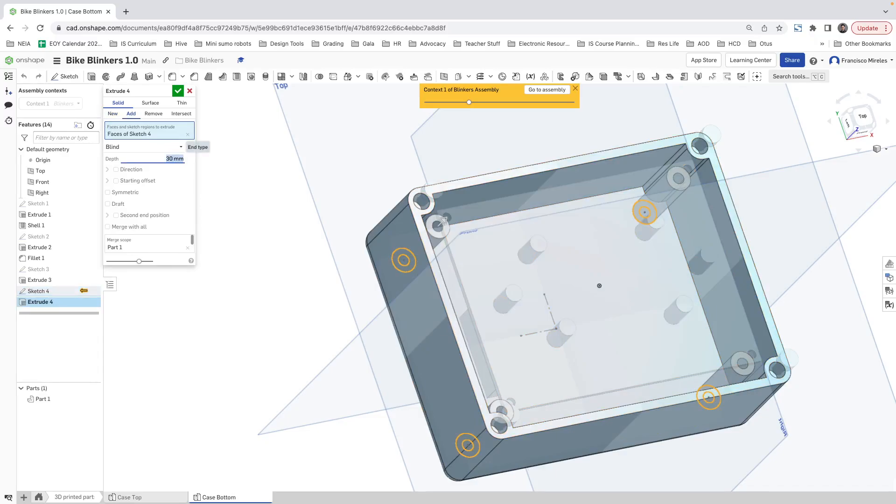
key("Return")
right_click_drag(587, 295, 632, 329)
left_click(857, 120)
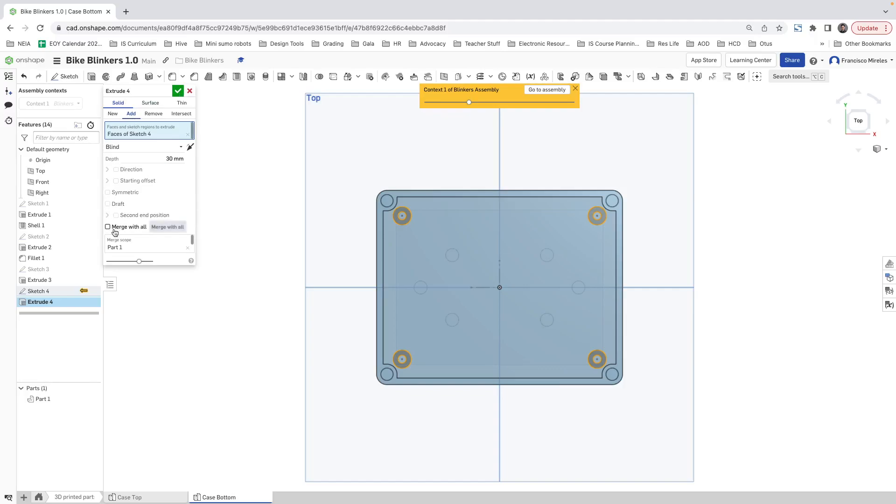
left_click(178, 91)
- Examine the four extruded posts inside the case from several angles
key("shift+7")
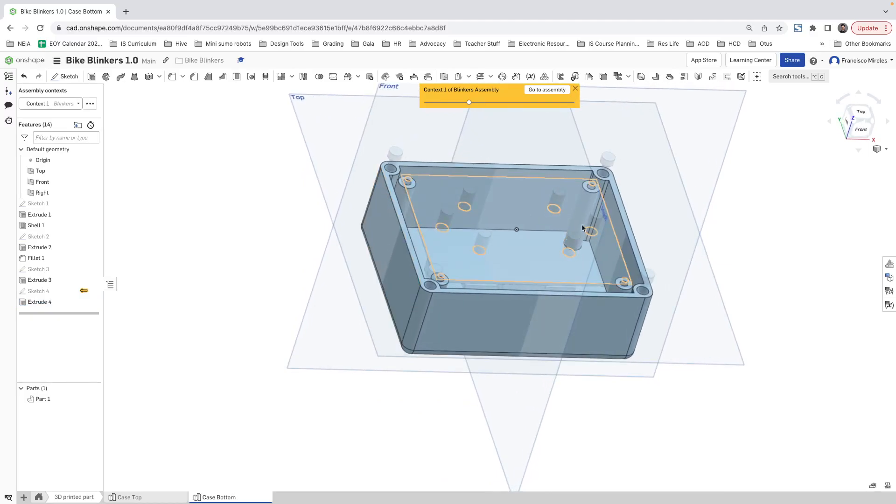
mouse_move(568, 254)
right_mouse_down()
mouse_move(548, 252)
mouse_move(553, 267)
right_mouse_up()
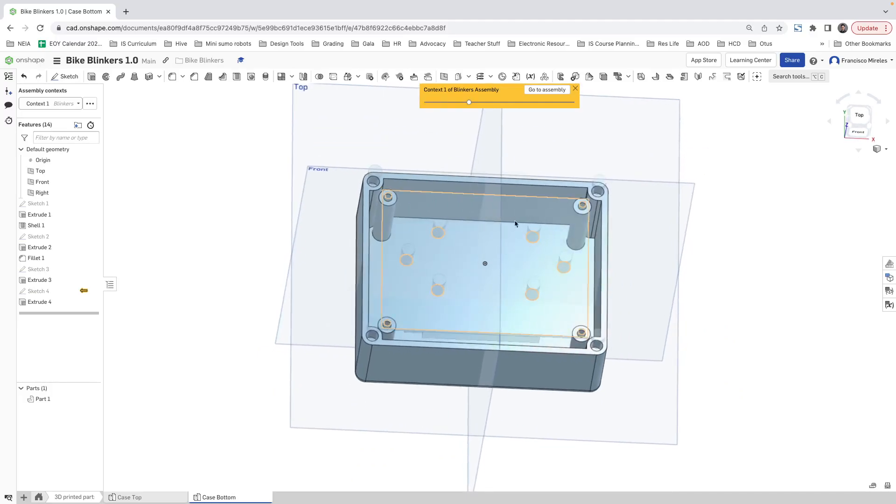
right_click_drag(430, 211, 426, 230)
mouse_move(427, 226)
right_mouse_down()
mouse_move(416, 234)
mouse_move(421, 229)
right_mouse_up()
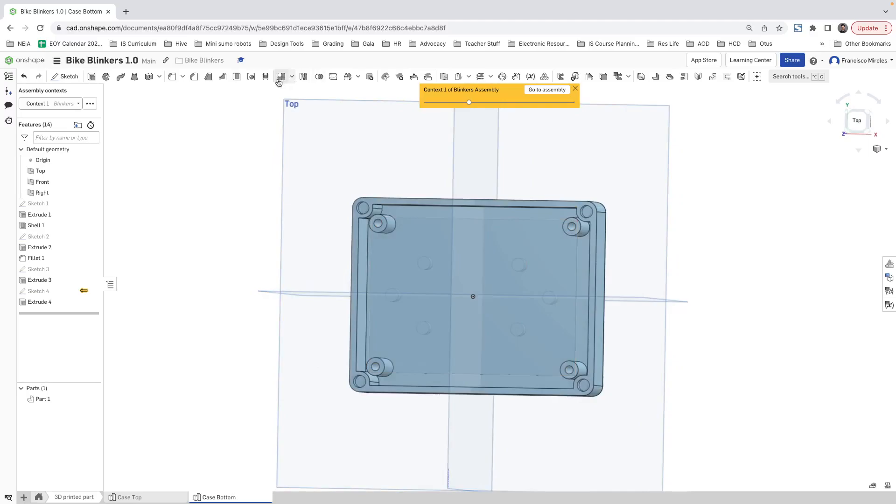
scroll(392, 228, "down", 5)
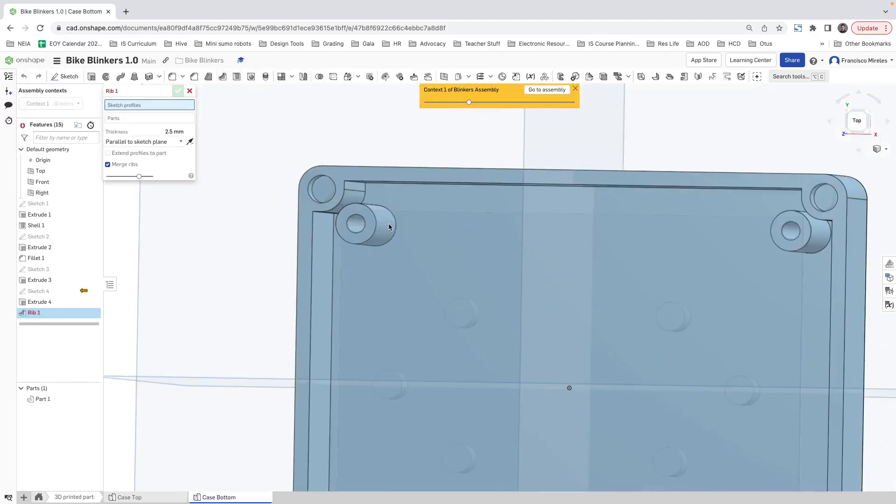
mouse_move(388, 223)
right_mouse_down()
mouse_move(371, 237)
mouse_move(377, 231)
right_mouse_up()
scroll(376, 231, "down", 2)
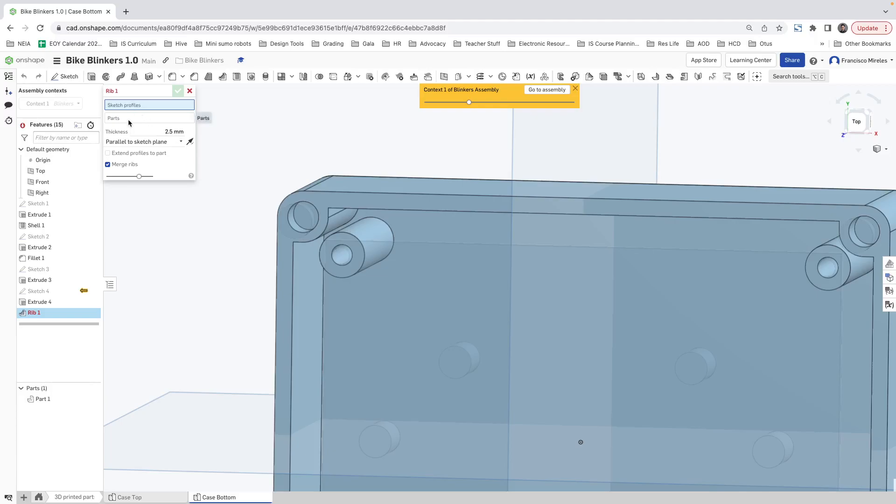
left_click(189, 91)
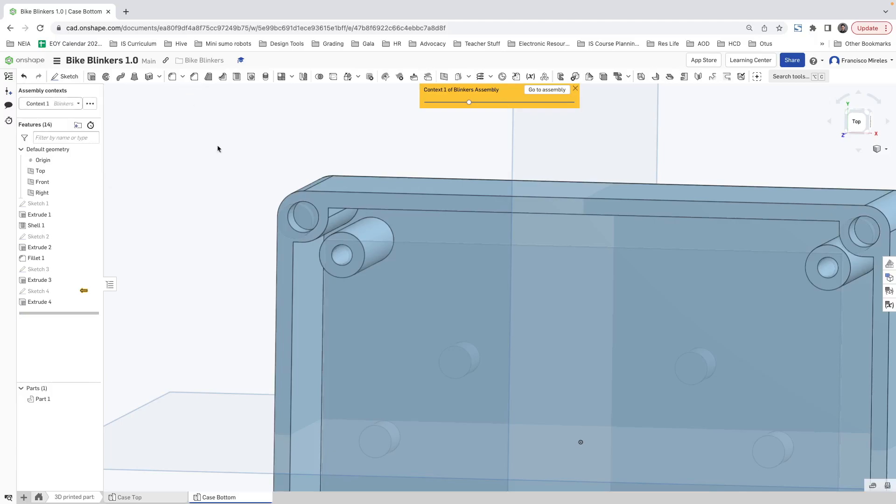
- Reopen Sketch 4 for editing at the mounting post in the case's upper-left corner
key("shift+5")
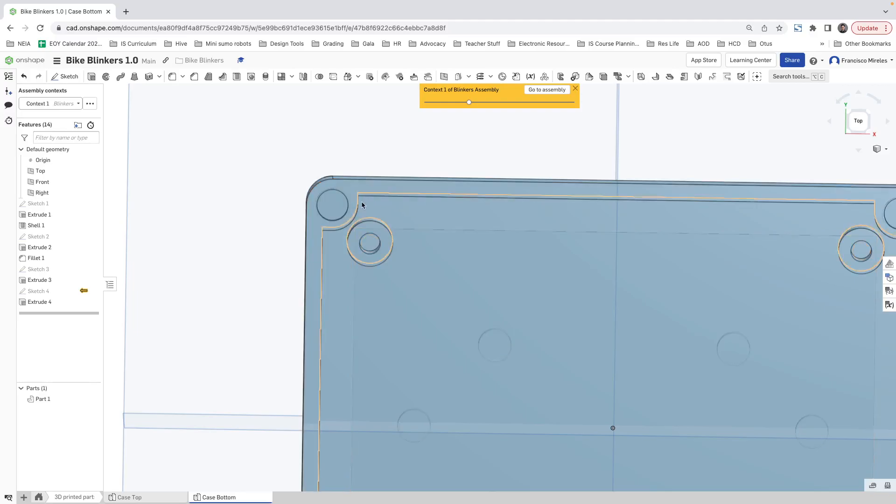
scroll(377, 228, "up", 2)
scroll(377, 227, "down", 2)
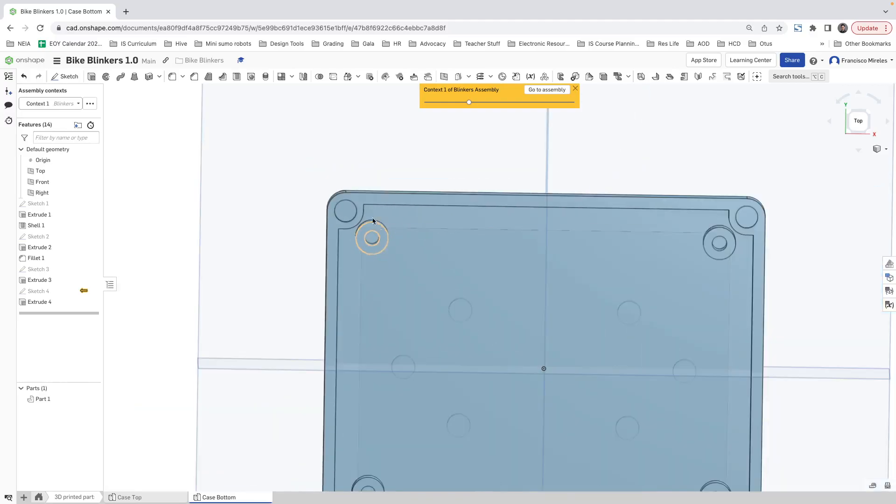
right_click_drag(372, 222, 384, 210)
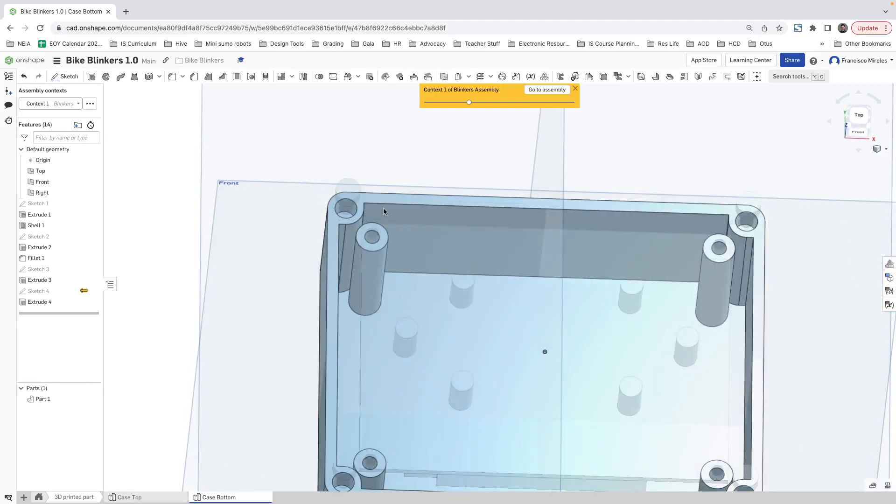
right_click_drag(354, 242, 366, 259)
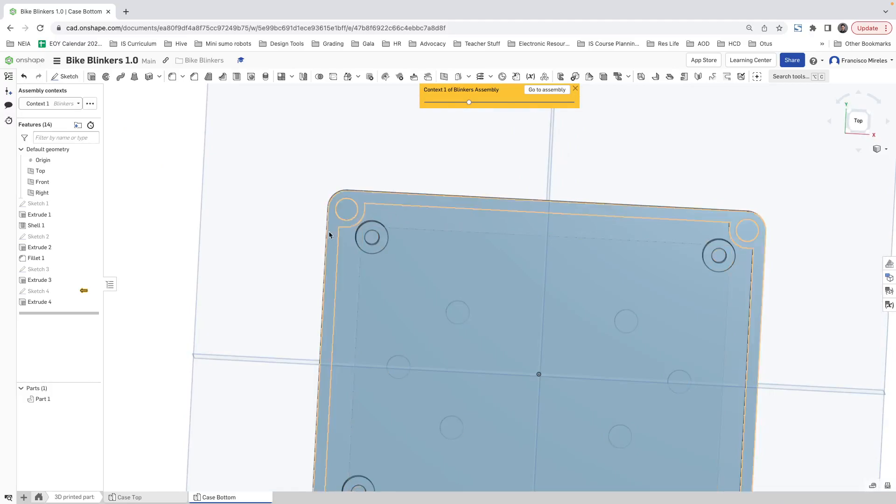
right_click_drag(371, 259, 371, 226)
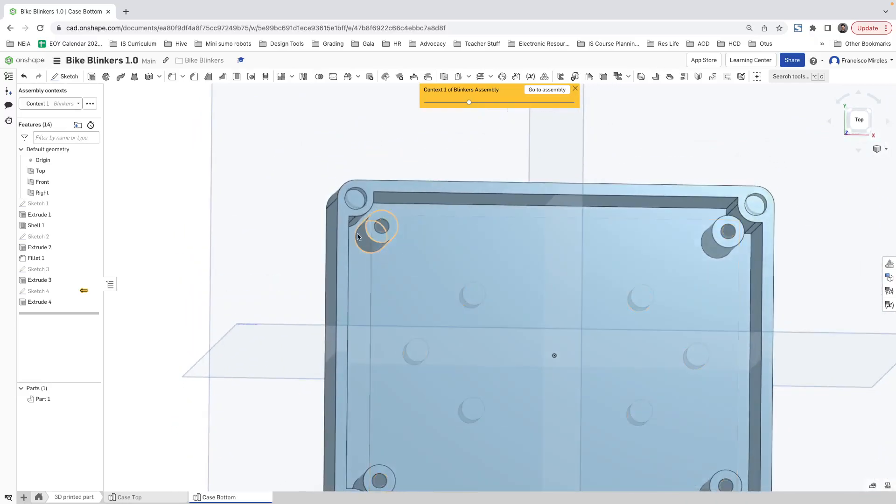
right_click(60, 292)
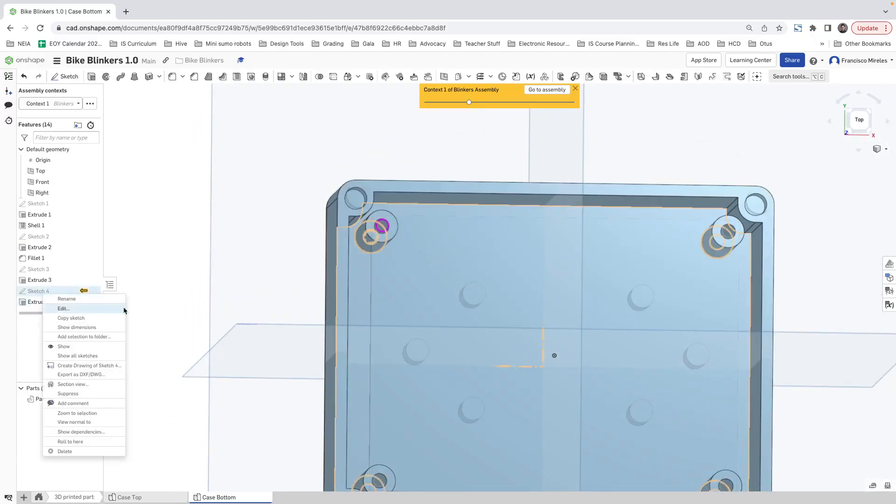
left_click(73, 310)
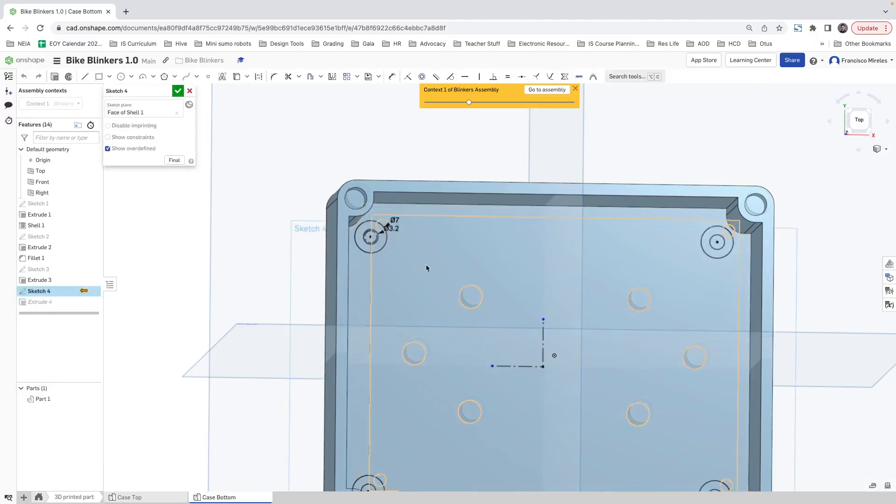
key("n")
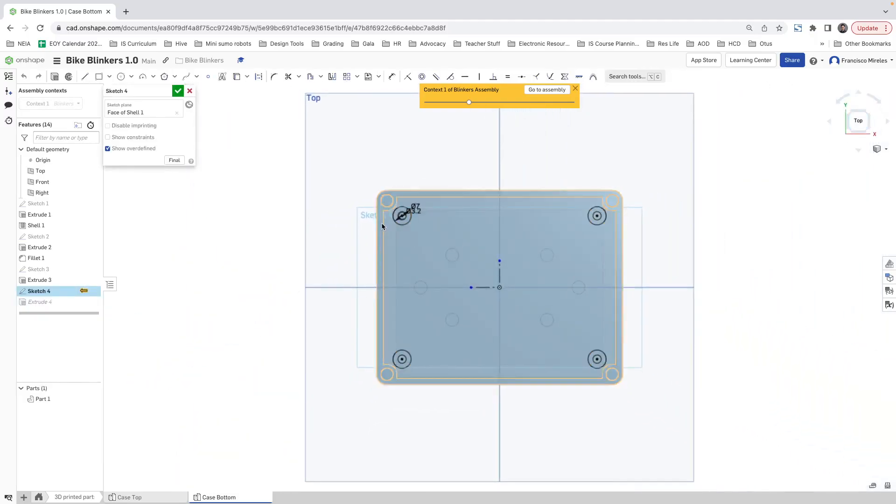
scroll(382, 227, "up", 10)
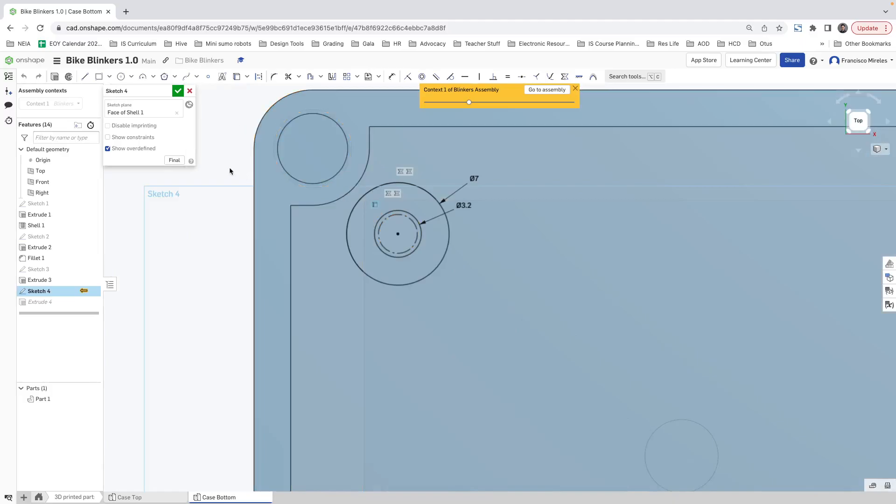
- Sketch connected lines from the 7 mm circle's right side, about 8 mm up, across and down past the corner boss, ending at the circle's centre
left_click(87, 79)
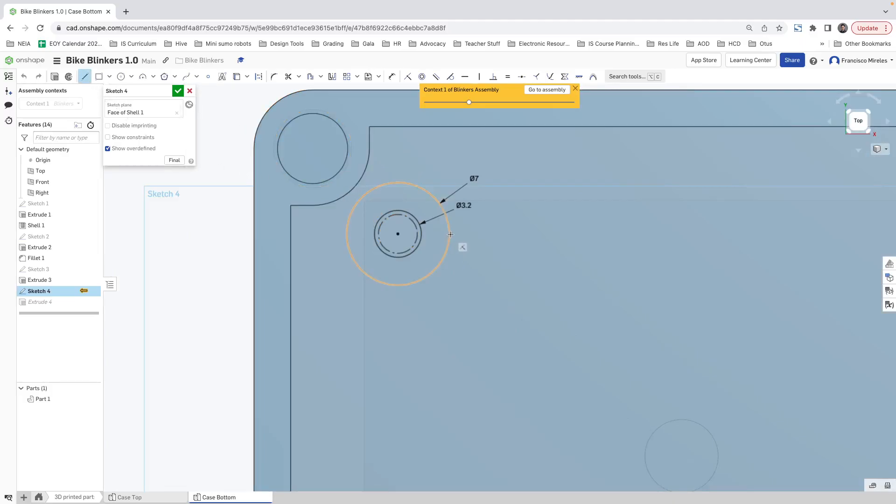
left_click(450, 235)
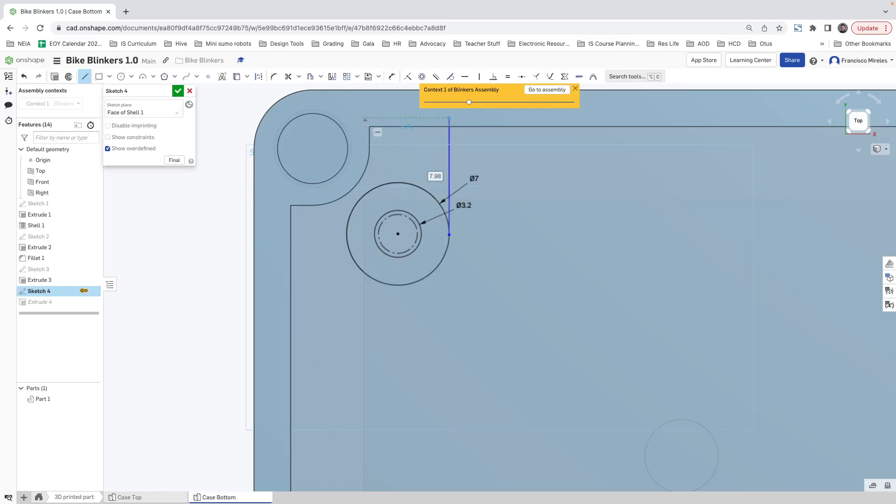
left_click(360, 161)
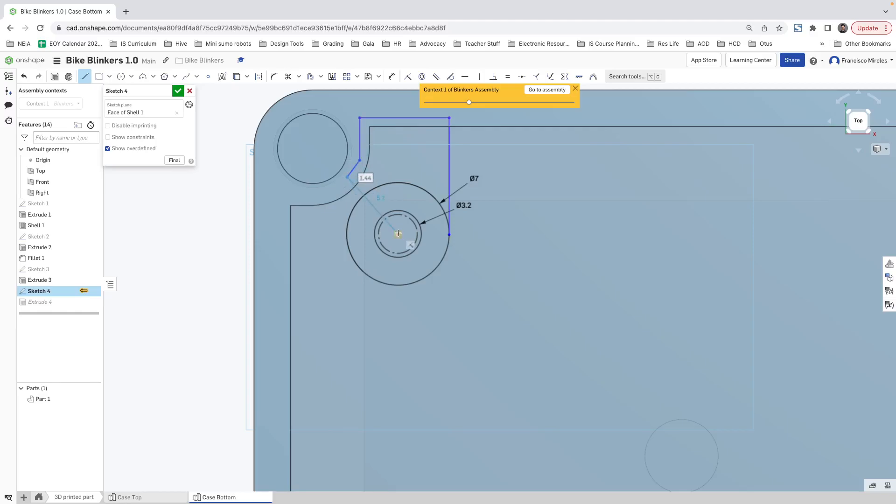
left_click(413, 210)
key("Escape")
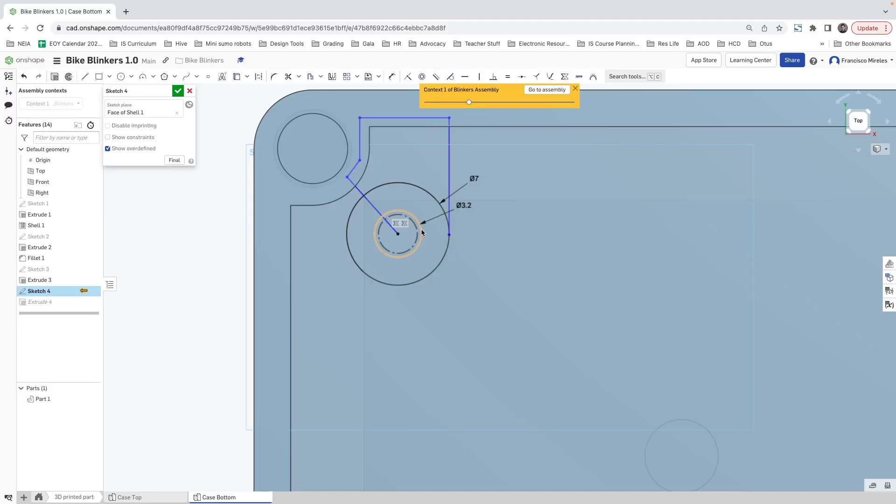
- Delete the line to the circle's centre, lengthen the diagonal, and continue the outline left, down and across to the 7 mm circle's lower edge
left_click(85, 76)
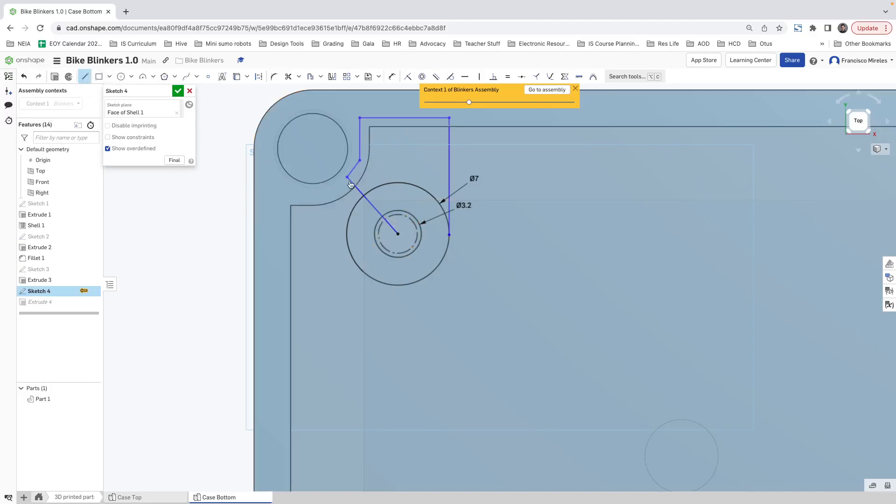
key("Escape")
key("Delete")
left_click_drag(339, 185, 330, 191)
left_click(330, 192)
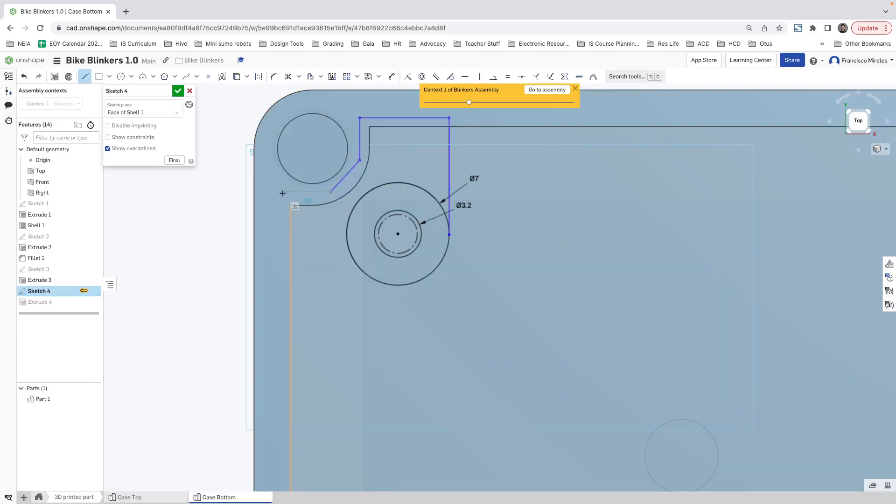
left_click(283, 284)
left_click(401, 284)
key("Escape")
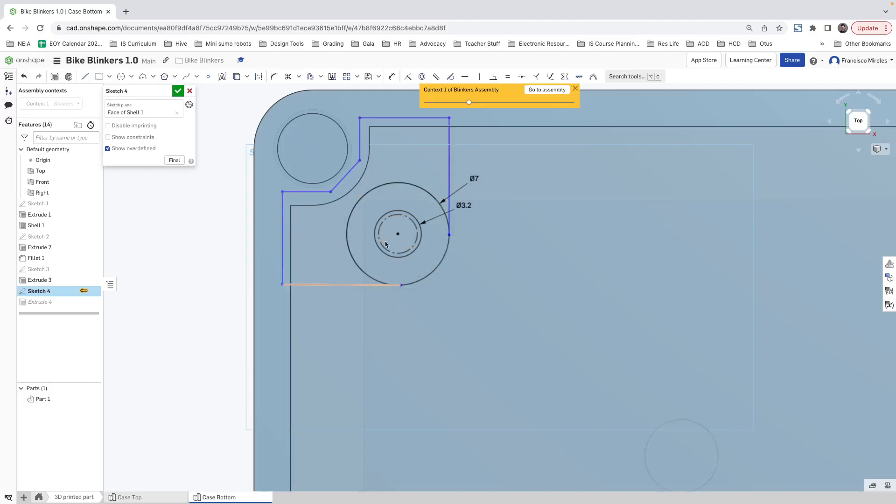
- Constrain the outline's lower line to horizontal and its right line to vertical
left_click(355, 284)
left_click(467, 79)
left_click(450, 155)
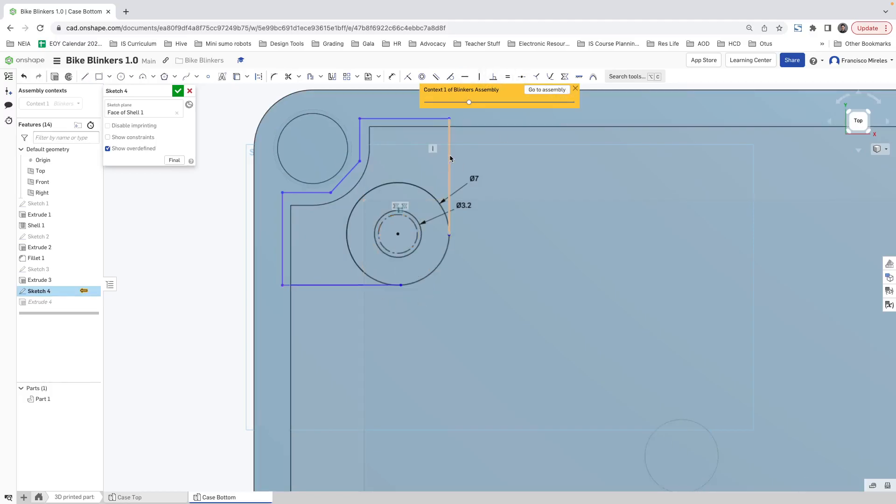
left_click(476, 78)
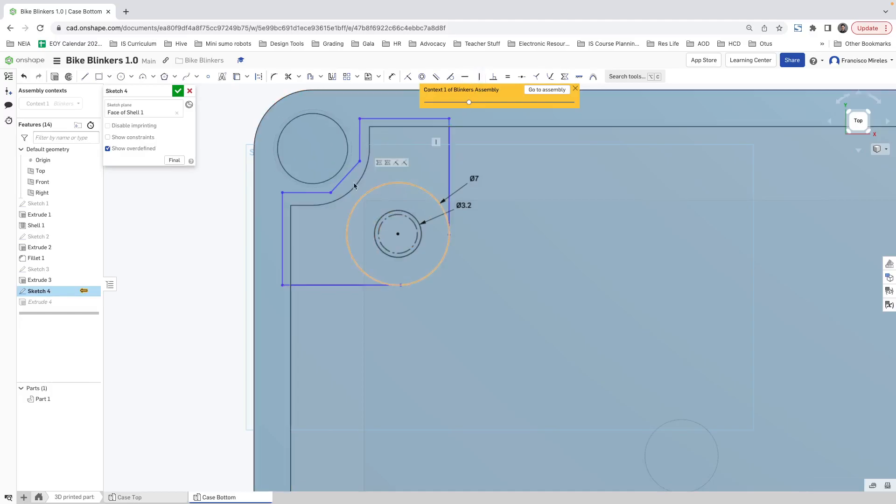
- Draw a line about 5.3 mm long from the outline's diagonal to the post's centre and convert it to construction geometry
left_click(85, 77)
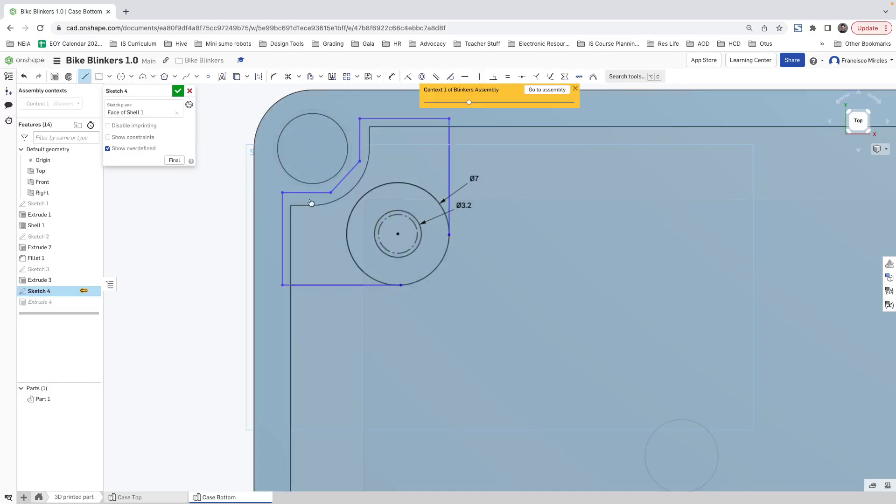
left_click(345, 178)
key("Escape")
left_click(371, 205)
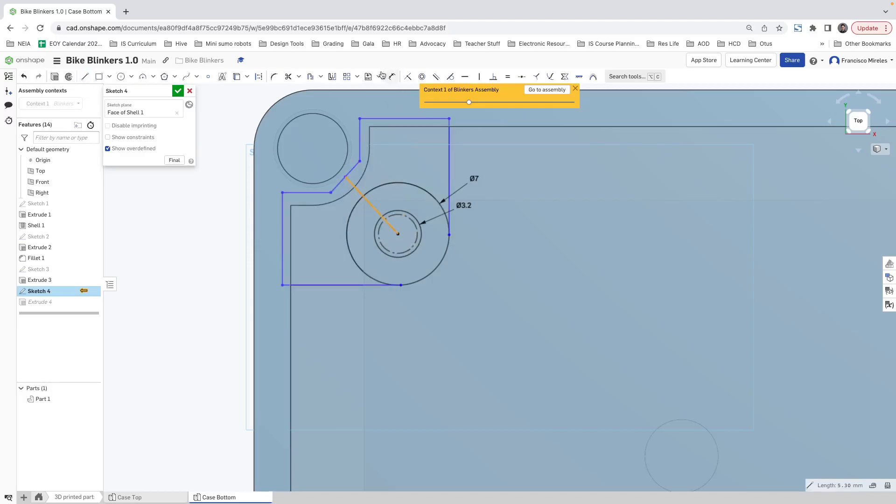
left_click(332, 77)
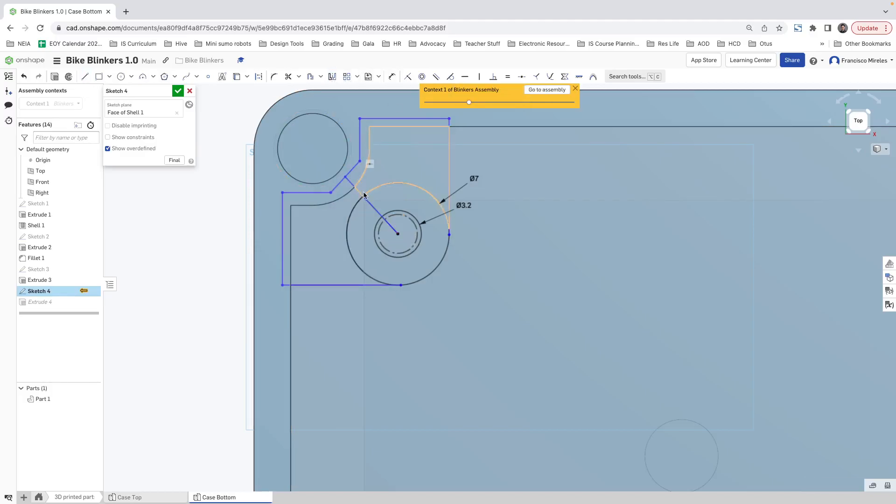
left_click(258, 76)
- Constrain the construction line and the outline's short diagonal line to be perpendicular
left_click(393, 229)
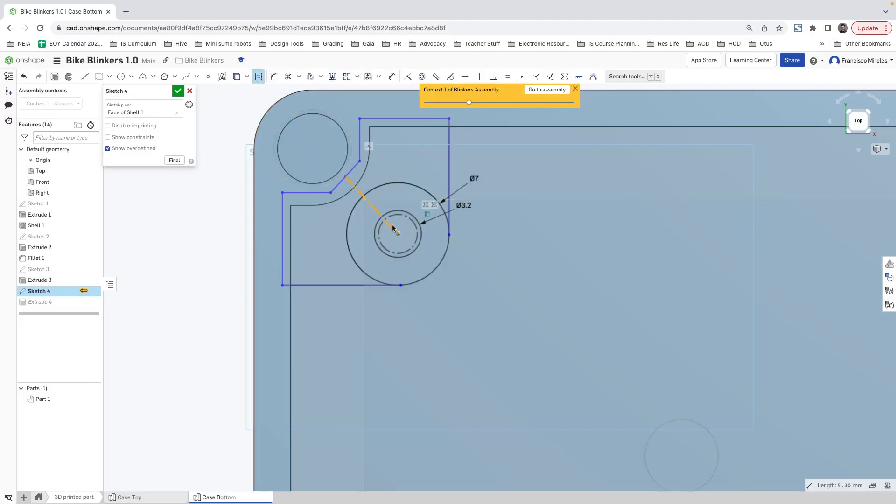
left_click(341, 186)
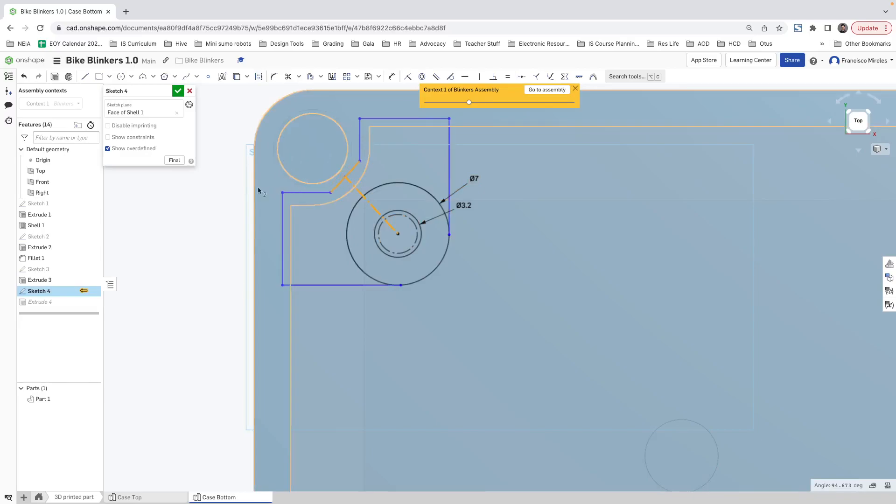
left_click(348, 181)
left_click(349, 183)
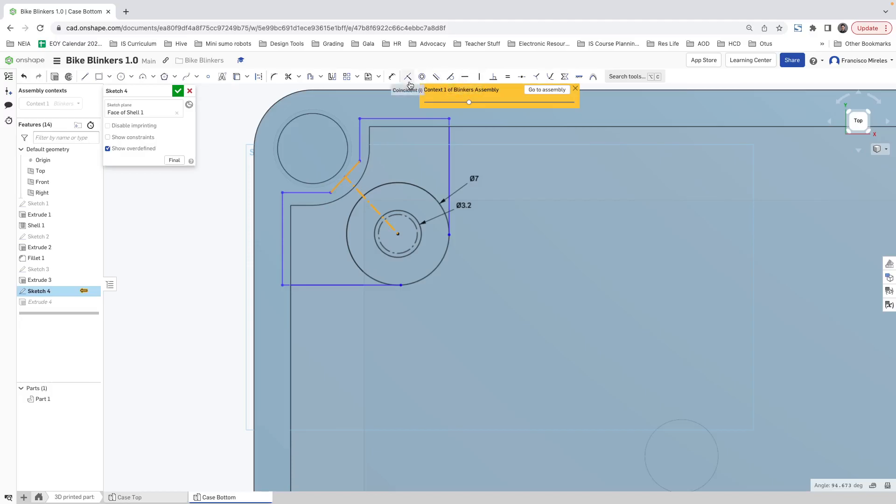
left_click(494, 77)
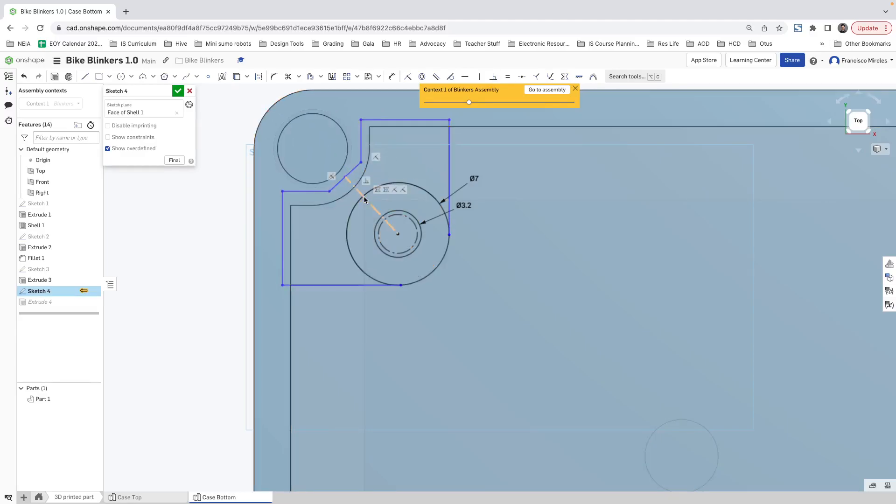
left_click(447, 160)
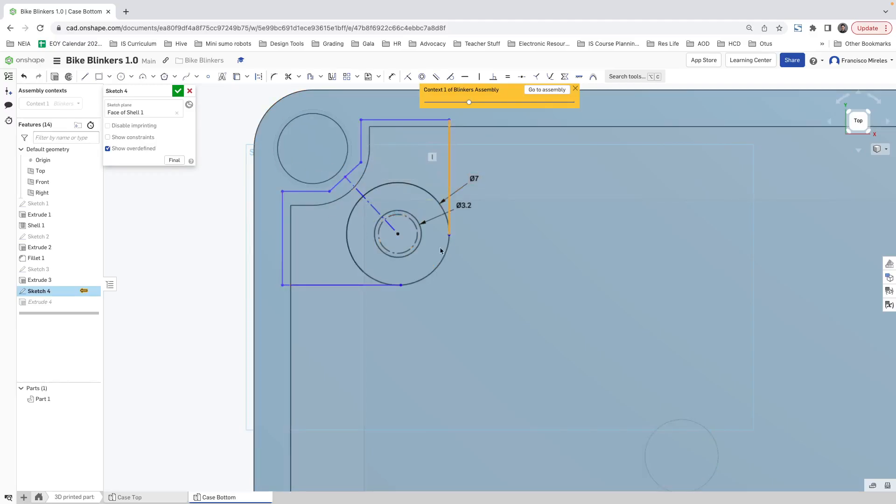
left_click(293, 208)
left_click(303, 192)
left_click(304, 206)
key("ctrl+z")
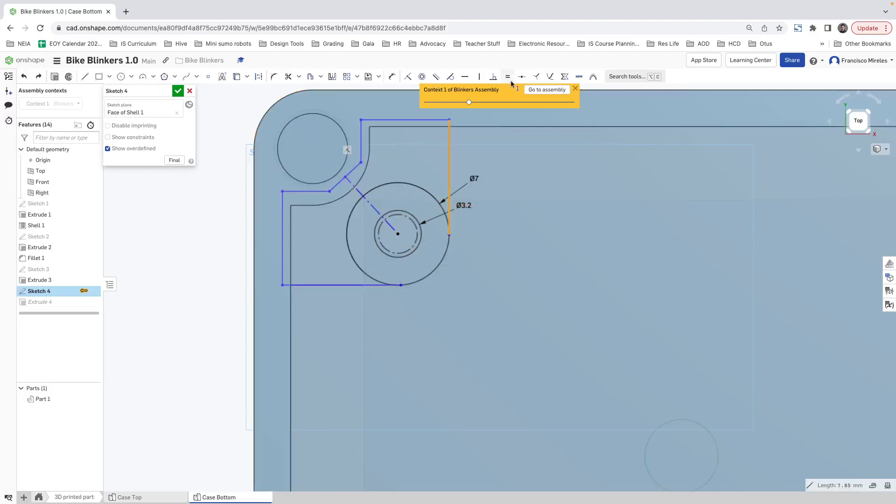
- Dimension the outline's upper horizontal line at 6 mm
left_click(392, 77)
left_click(399, 120)
left_click(395, 106)
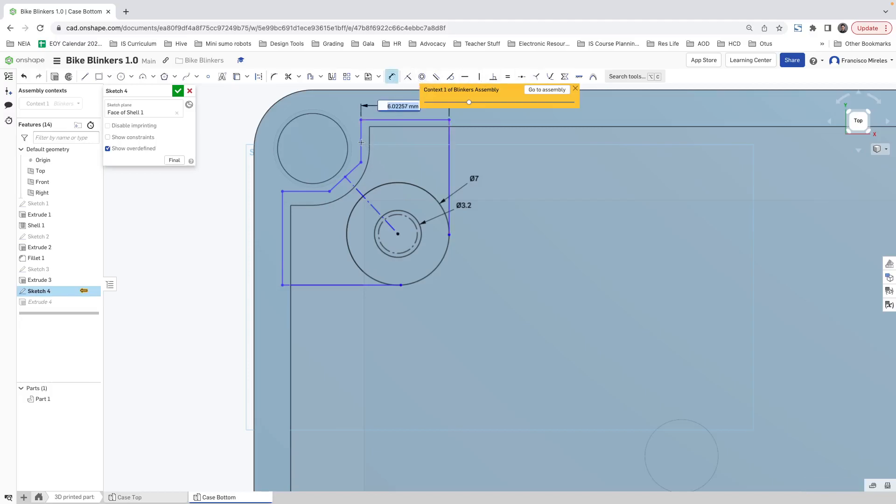
type("6")
key("Return")
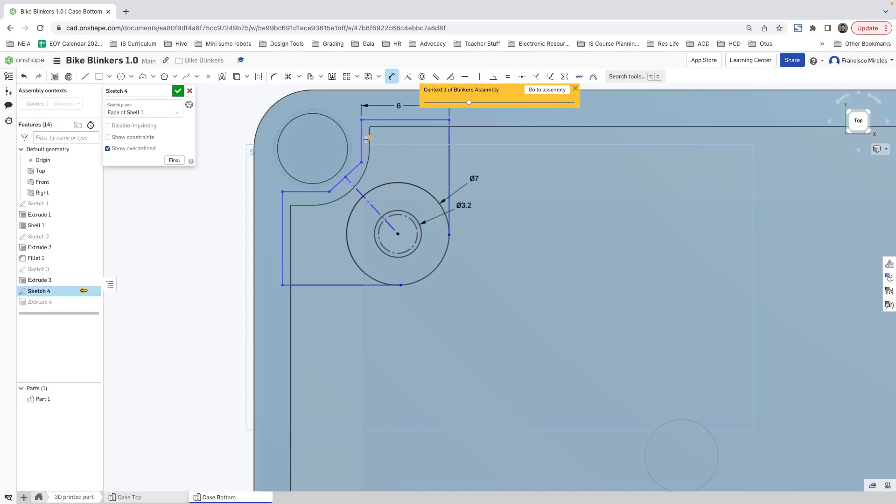
- Dimension the outline's short vertical line beside the corner screw post at 2.8 mm
left_click(363, 137)
left_click(343, 140)
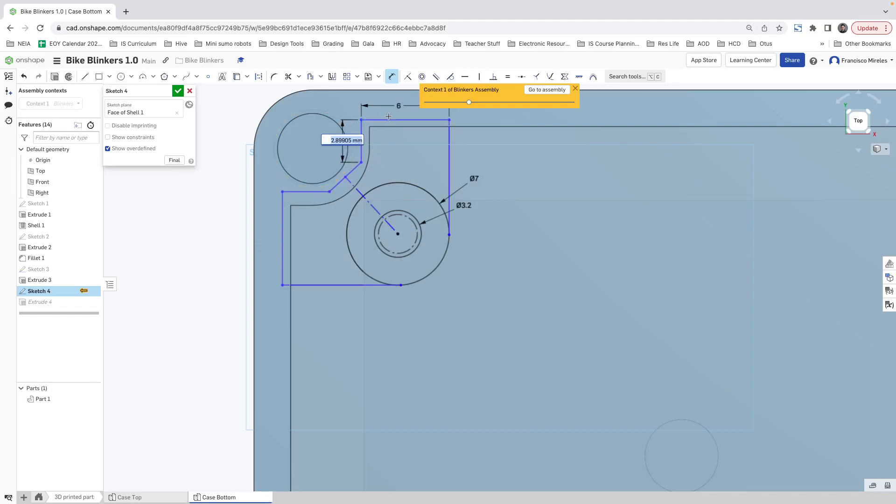
type("2.8")
key("Return")
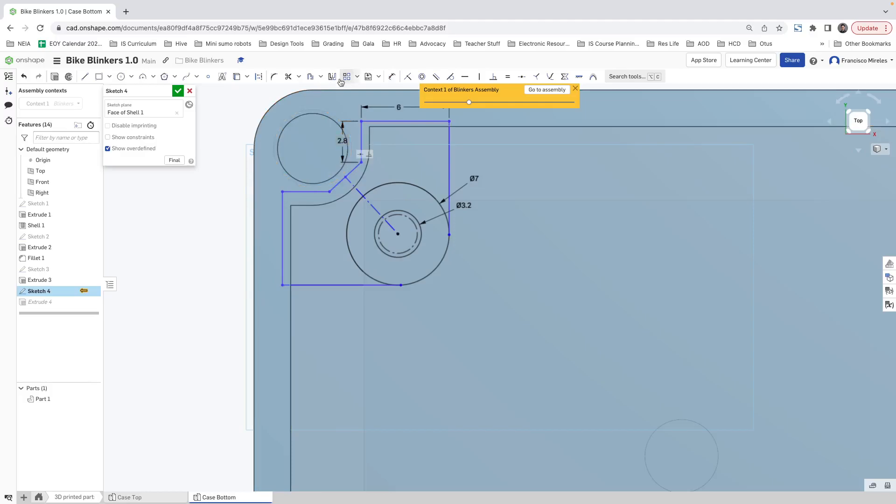
- Constrain the outline's upper horizontal line and left vertical line to equal length
left_click(400, 122)
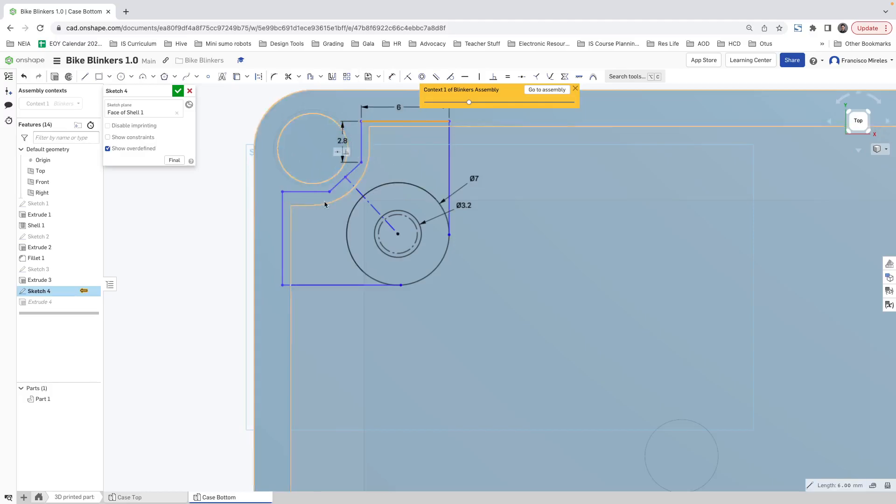
left_click(282, 222)
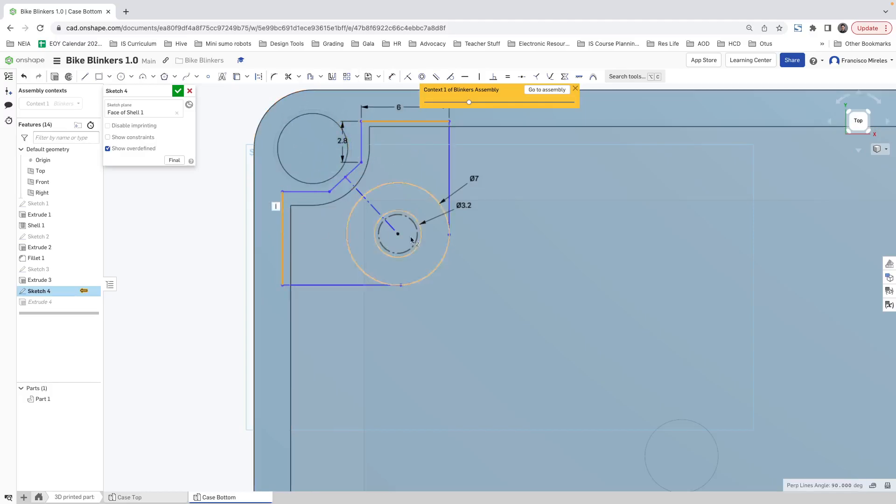
left_click(493, 77)
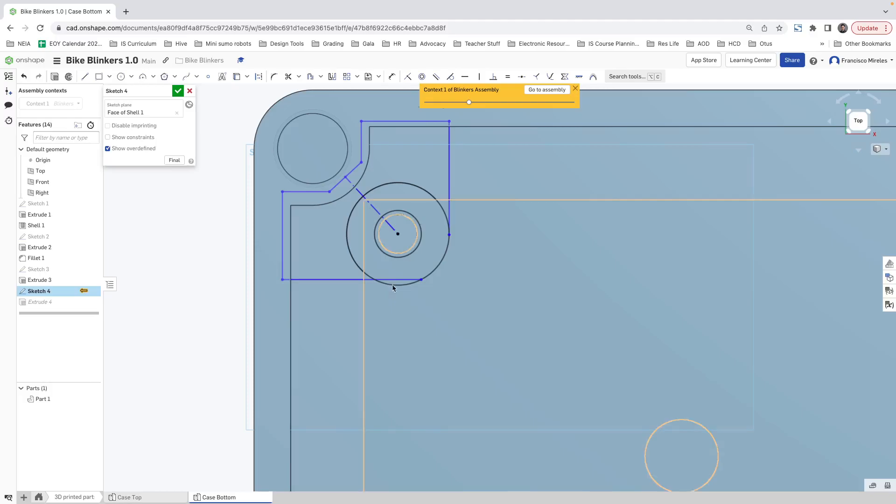
- Draw two lines from the post's centre to the open ends of the outline on the 7 mm circle and convert them to construction geometry
key("l")
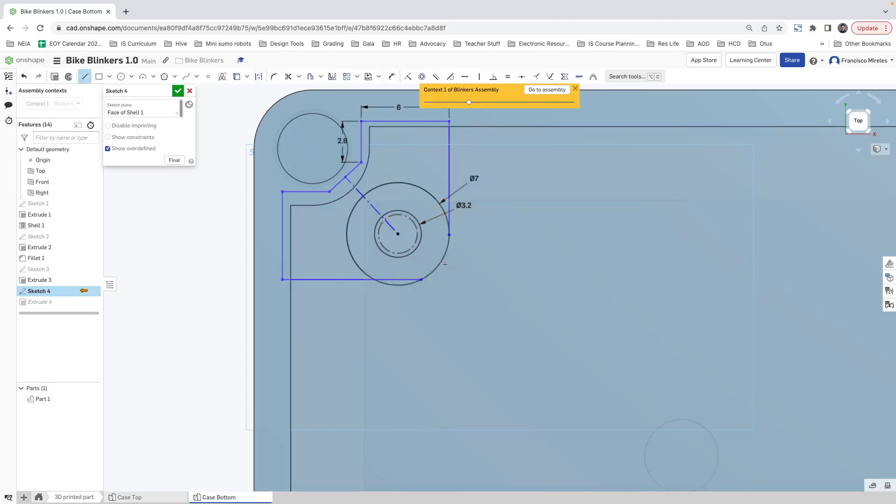
left_click(422, 280)
left_click(398, 234)
left_click(449, 235)
key("Escape")
left_click(427, 235)
left_click(412, 260)
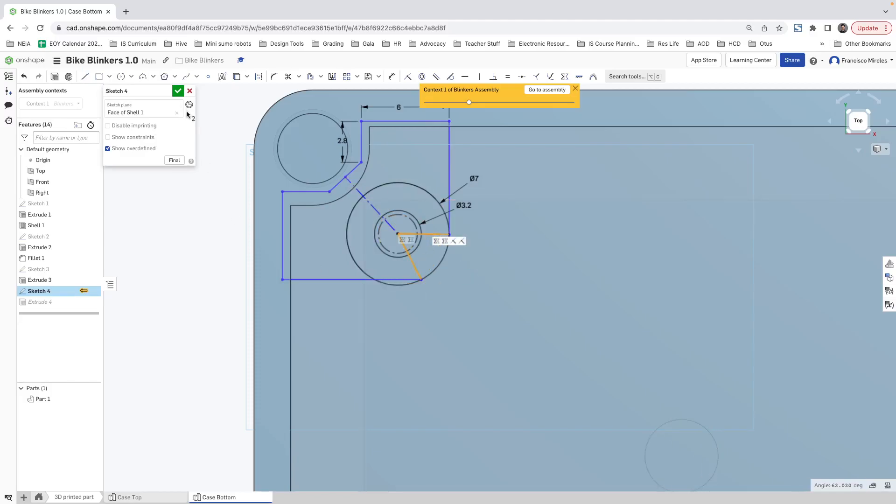
left_click(258, 76)
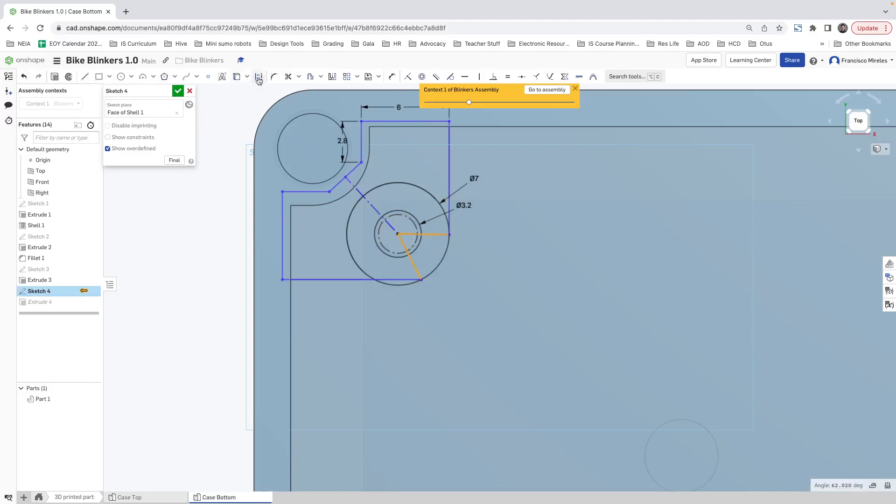
left_click(437, 241)
left_click(162, 284)
left_click(434, 231)
left_click(189, 269)
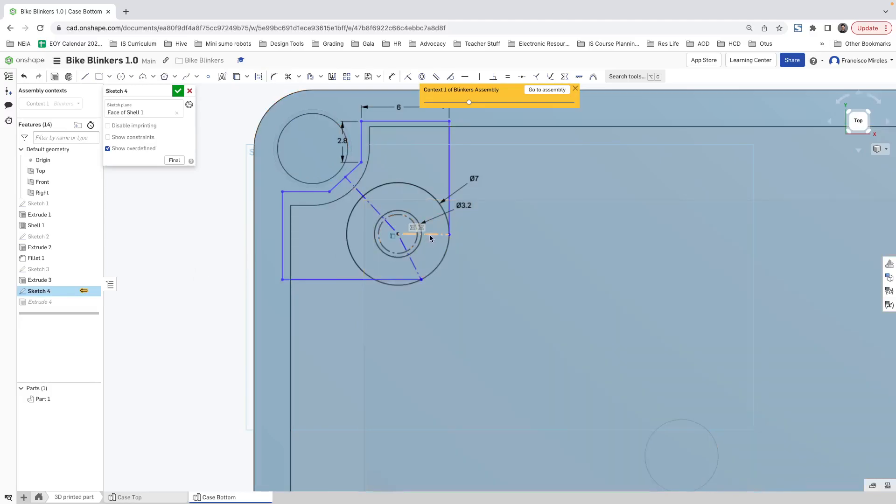
left_click(413, 262)
left_click(479, 77)
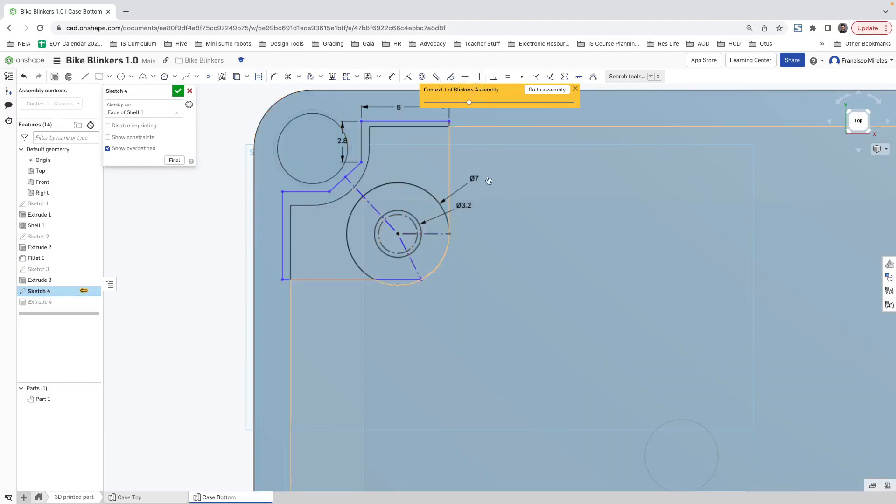
left_click_drag(410, 191, 410, 111)
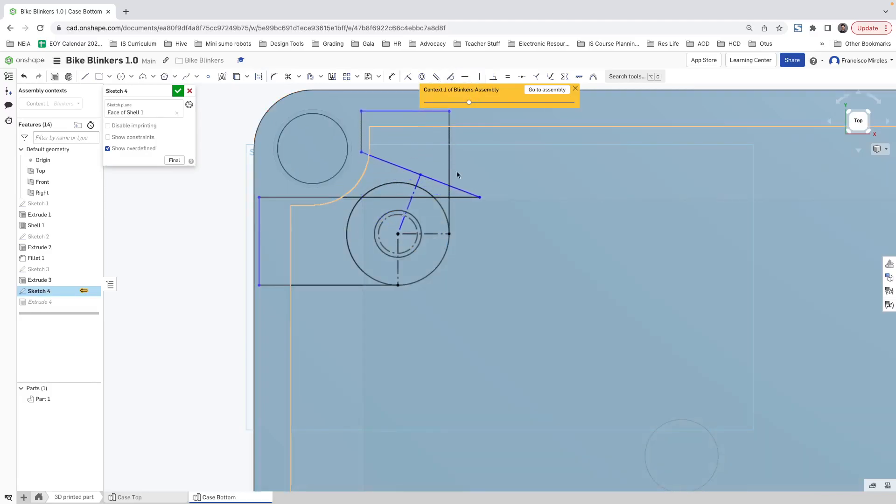
left_click_drag(437, 199, 445, 224)
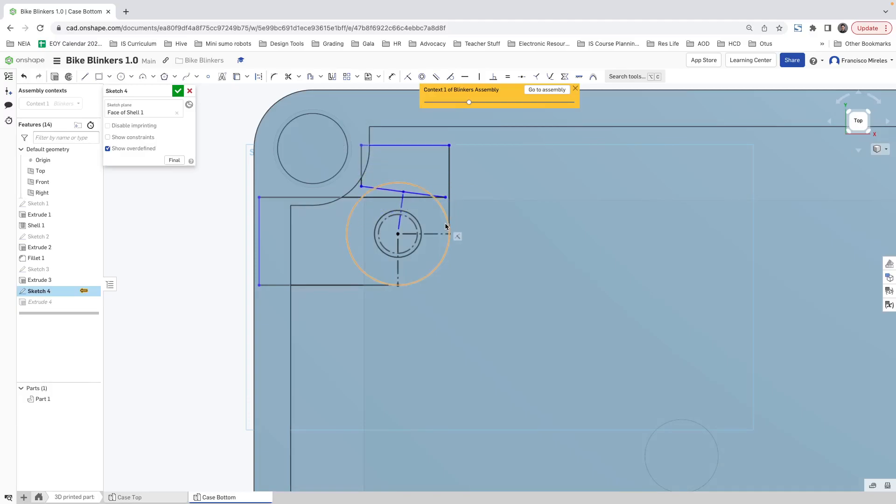
left_click_drag(445, 226, 475, 222)
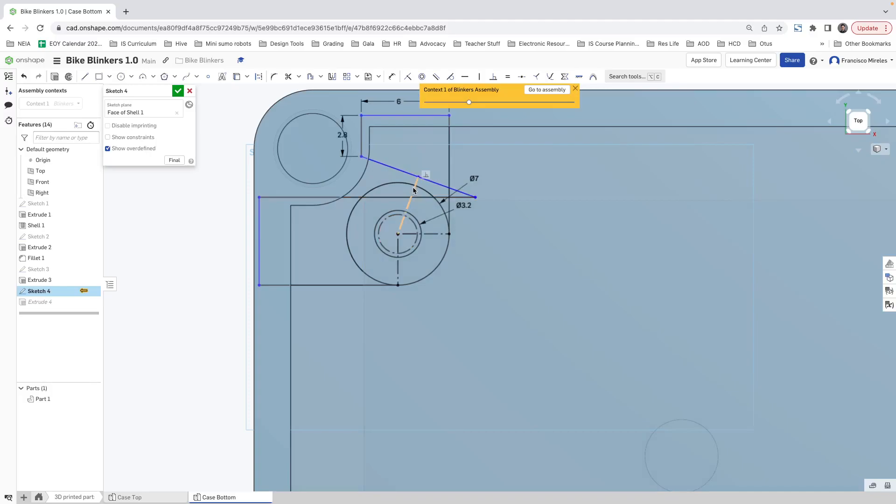
key("super+z")
key("super+z")
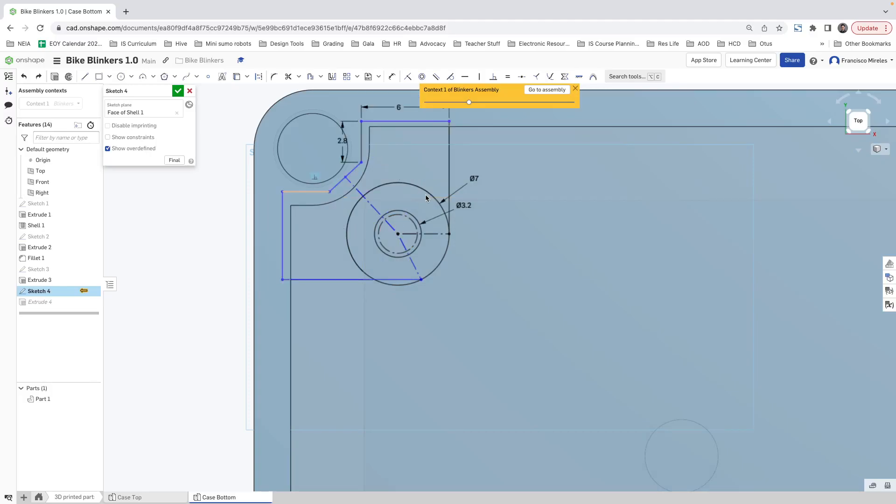
left_click_drag(423, 281, 421, 282)
mouse_move(419, 284)
left_mouse_down()
mouse_move(421, 277)
mouse_move(411, 279)
mouse_move(421, 279)
left_mouse_up()
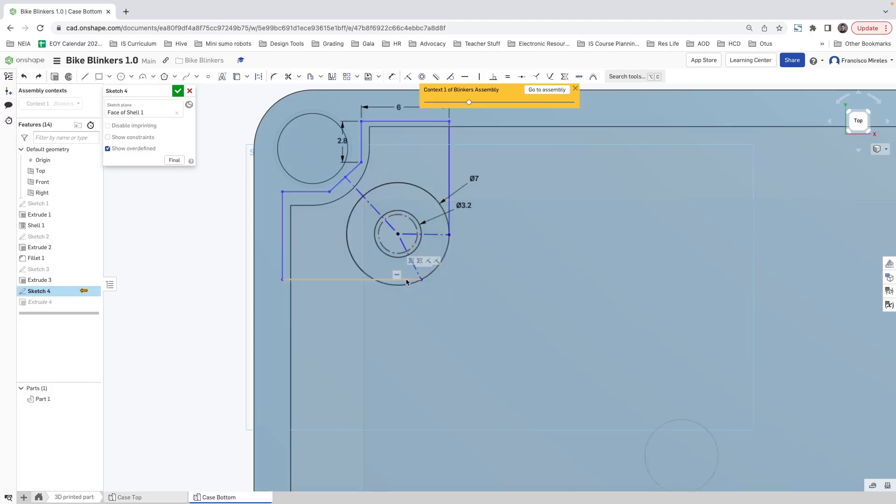
- Delete the diagonal construction line and constrain the post's lower radius line to vertical and its right radius line to horizontal
left_click(350, 187)
key("Delete")
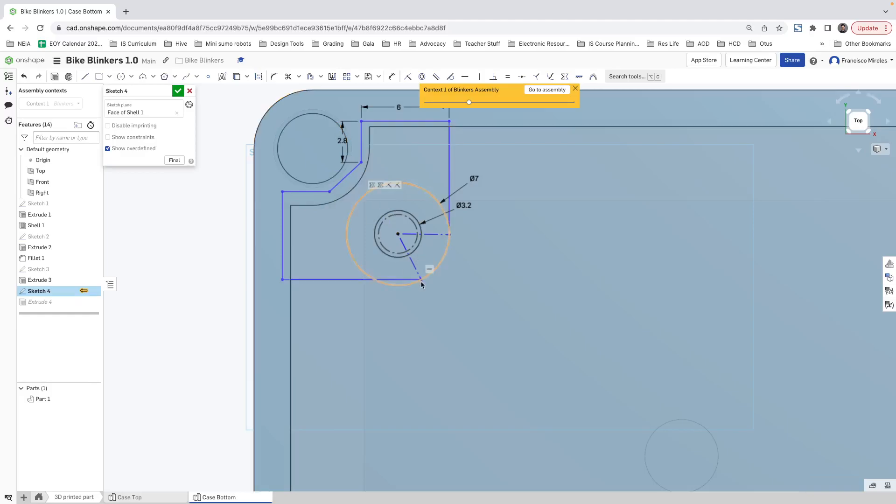
left_click(480, 77)
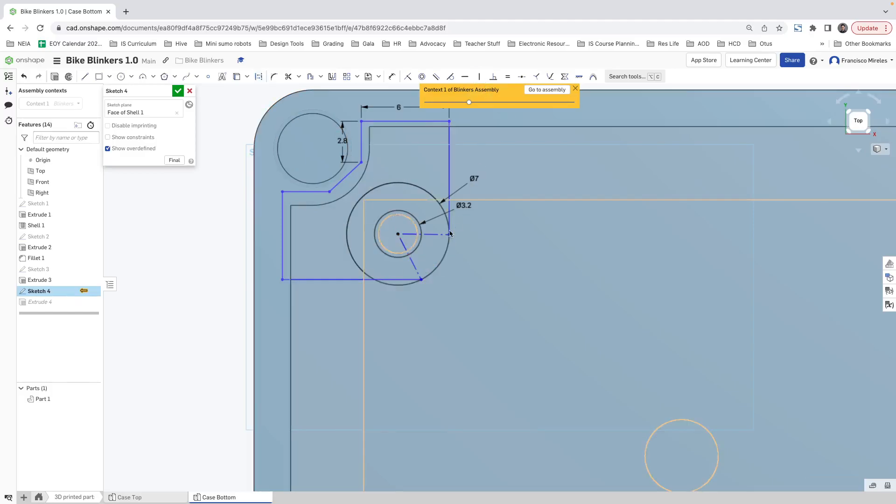
left_click(426, 234)
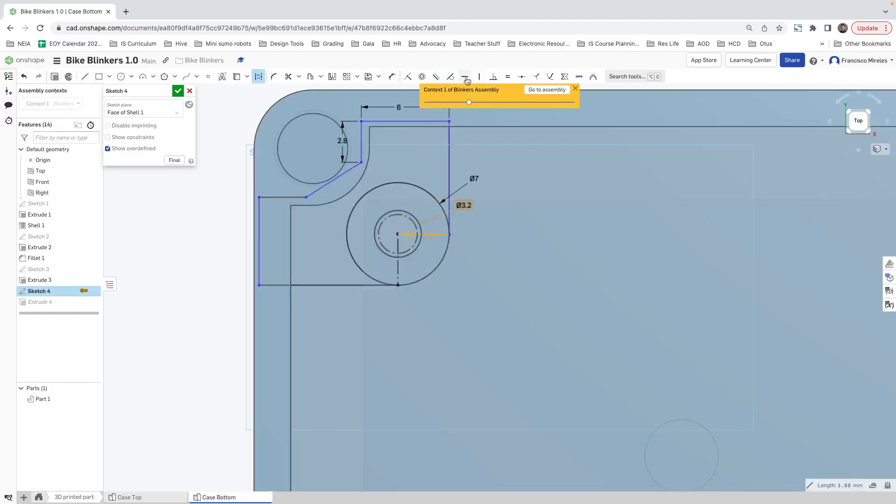
left_click(466, 77)
left_click(425, 239)
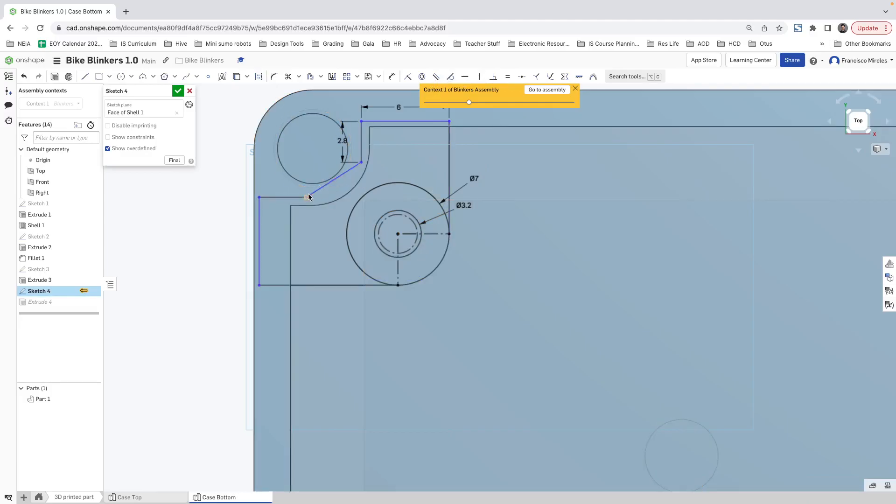
- Move the lower end of the outline's diagonal toward the post and the left line closer to the case's inner wall edge
left_click_drag(309, 197, 322, 197)
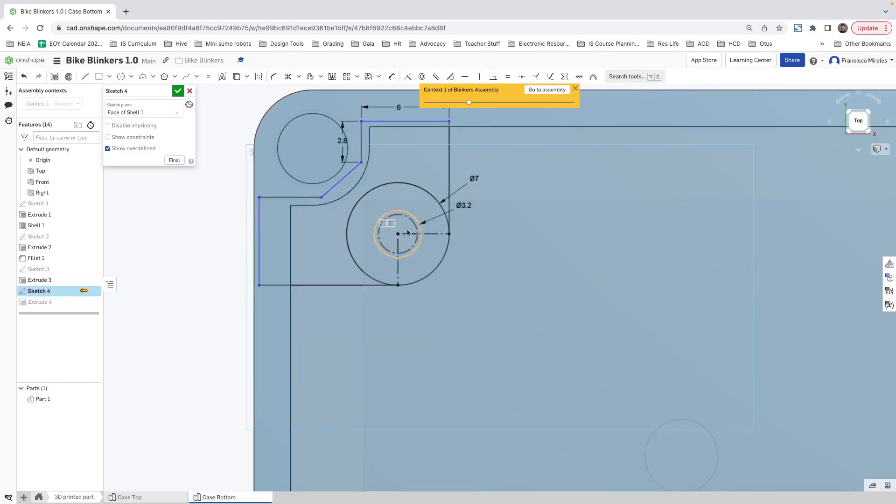
left_click_drag(259, 227, 279, 228)
scroll(435, 247, "up", 1)
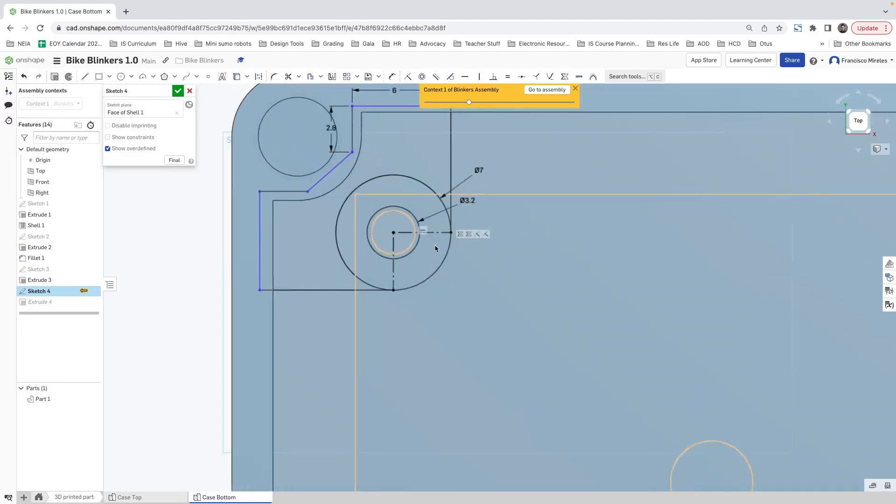
scroll(436, 249, "down", 4)
scroll(446, 232, "down", 2)
scroll(434, 217, "up", 4)
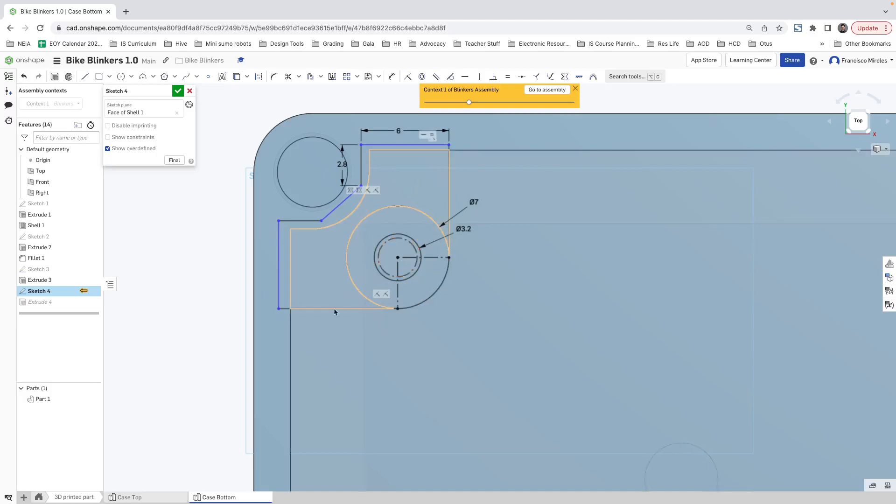
- Dimension the outline's right vertical line at 7.69 mm
key("d")
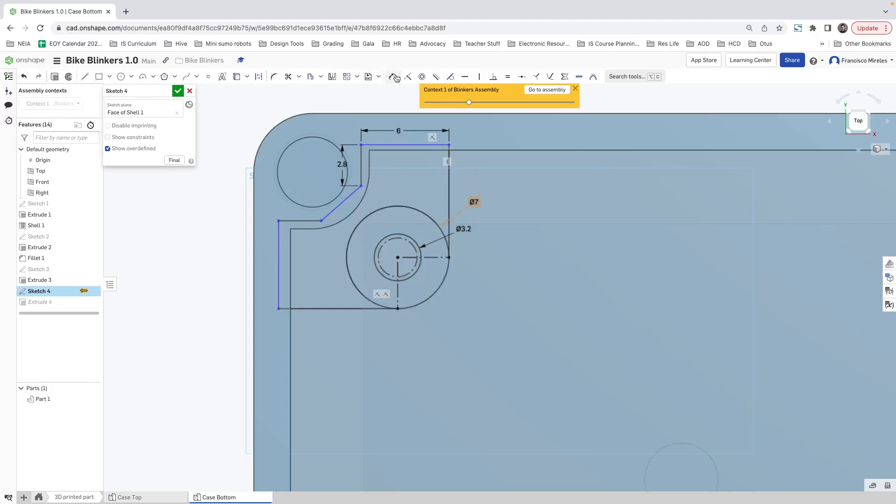
left_click(449, 167)
left_click(473, 180)
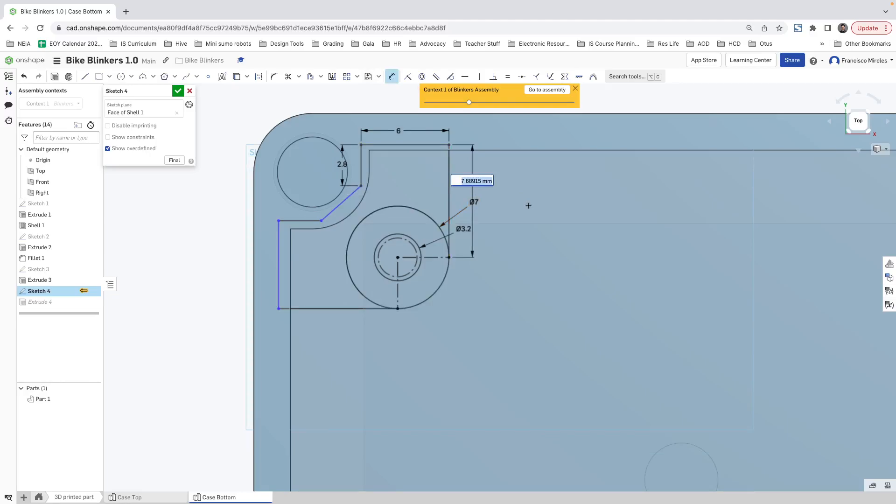
key("Return")
key("Escape")
- Constrain the outline's lower horizontal line and right vertical line to equal length
left_click(449, 192)
left_click(337, 308)
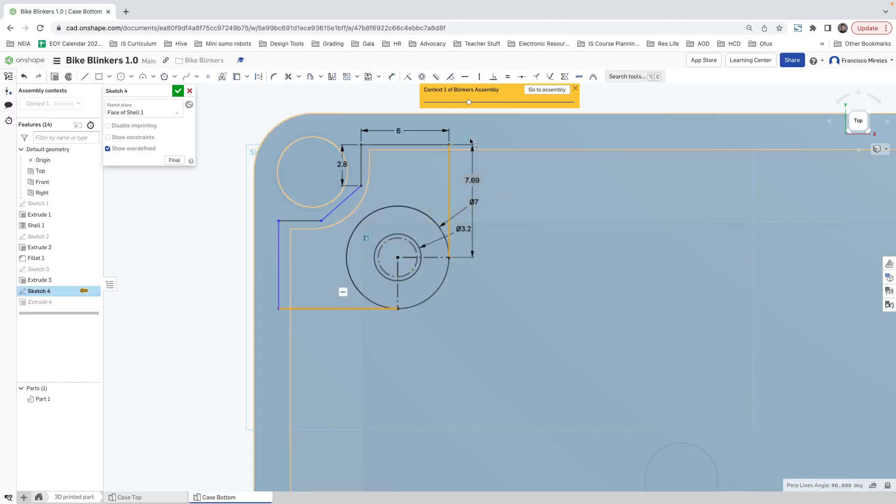
left_click(507, 76)
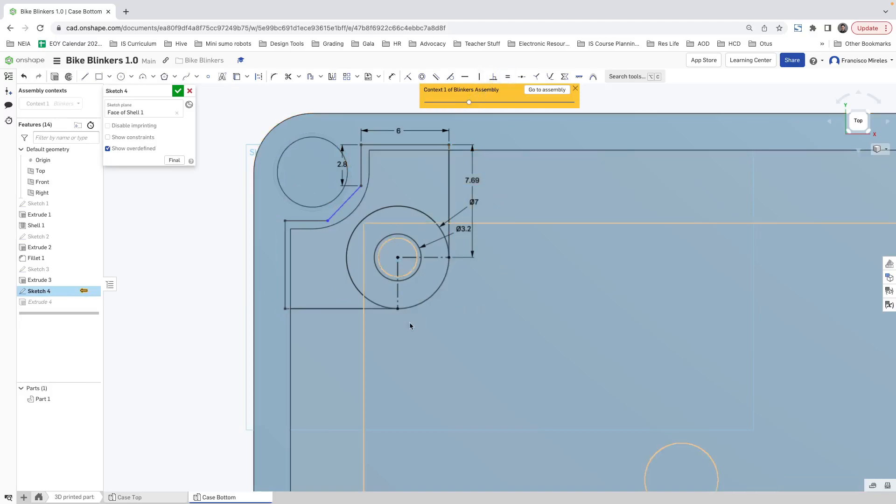
- Dimension the angle between the outline's short horizontal line and its diagonal at 135°
mouse_move(332, 222)
left_mouse_down()
mouse_move(348, 218)
mouse_move(330, 221)
left_mouse_up()
key("u")
left_click(308, 221)
left_click(344, 205)
left_click(320, 192)
type("135")
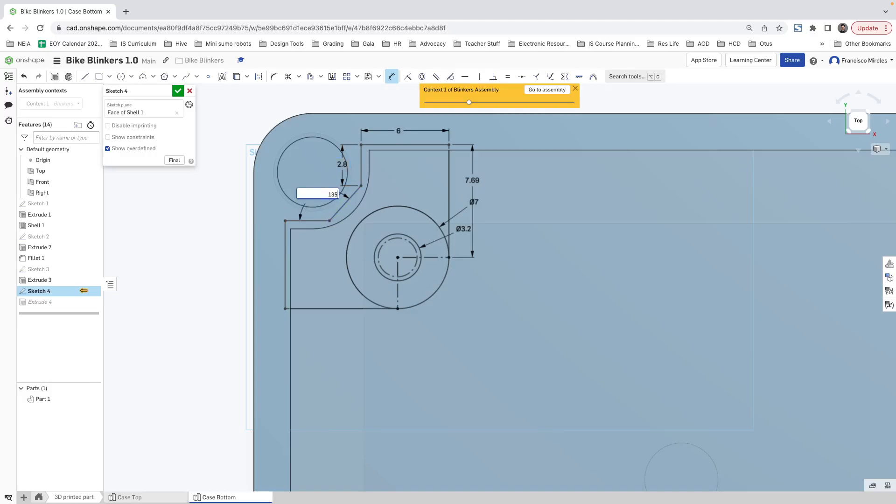
key("Return")
- Trim away the part of the 7 mm post circle that lies inside the outline
scroll(477, 321, "up", 2)
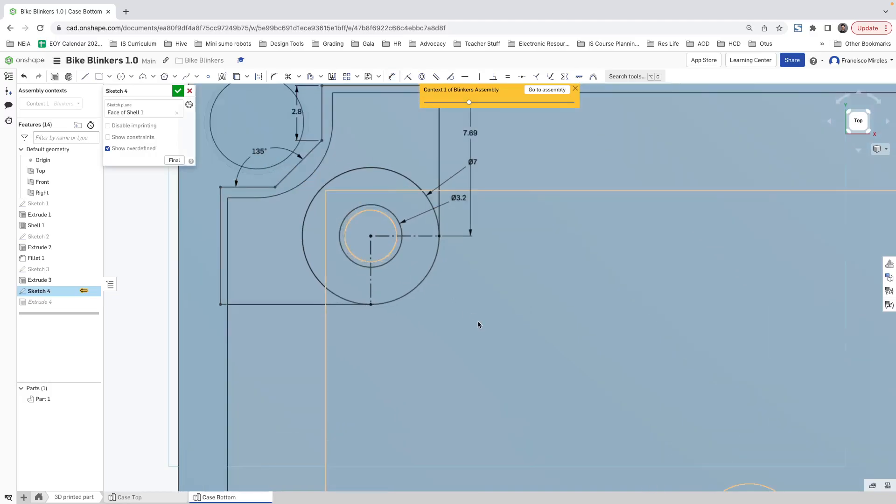
scroll(478, 321, "down", 3)
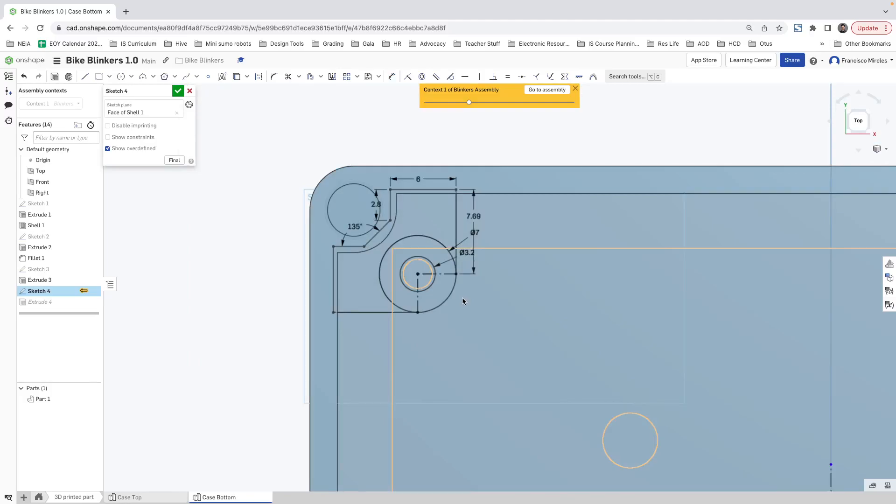
scroll(410, 231, "up", 1)
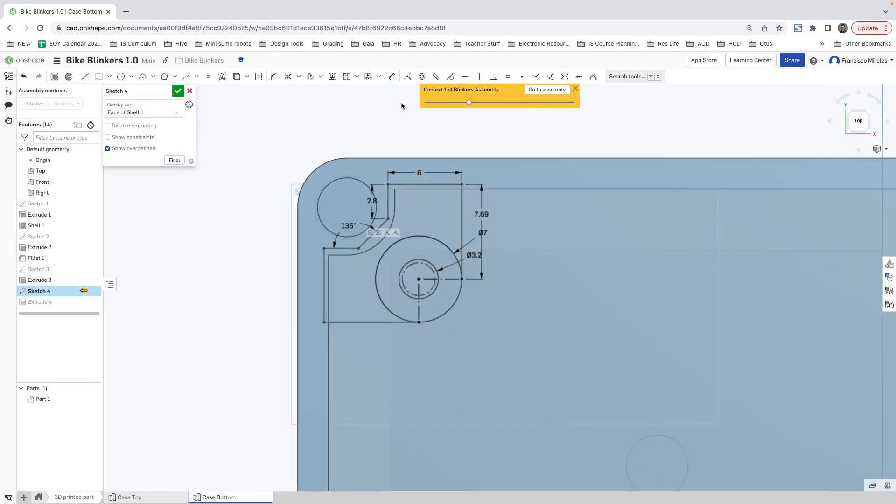
left_click(288, 76)
left_click(420, 240)
- Delete the sketch circles of the other three mounting posts, keeping only the reinforced upper-left corner profile
scroll(498, 251, "up", 1)
scroll(508, 289, "down", 2)
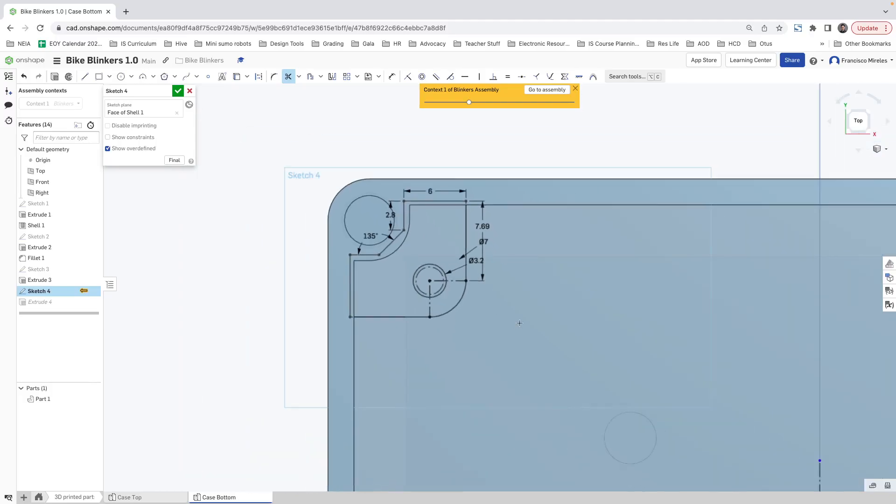
scroll(496, 336, "up", 1)
scroll(494, 338, "down", 4)
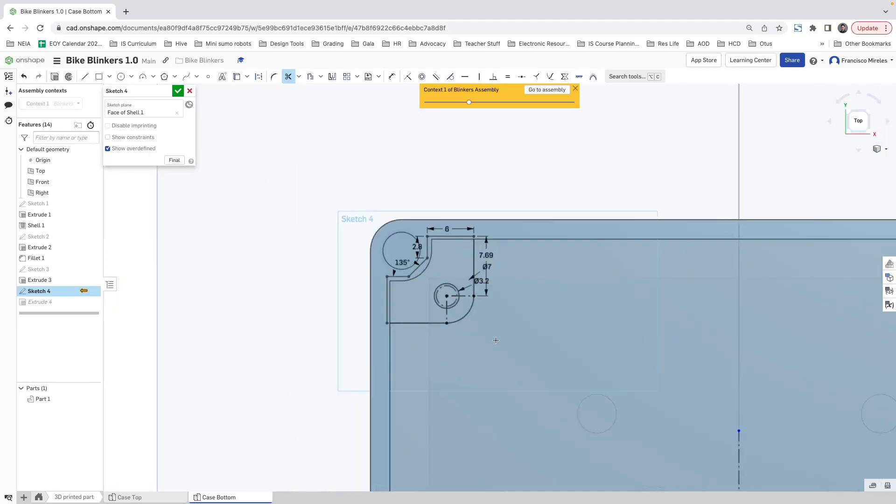
scroll(558, 384, "up", 2)
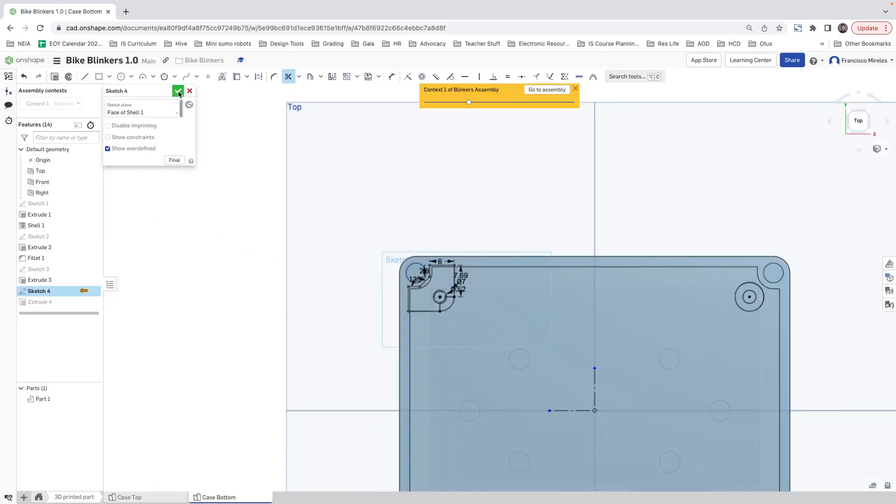
scroll(513, 319, "up", 2)
scroll(518, 322, "down", 5)
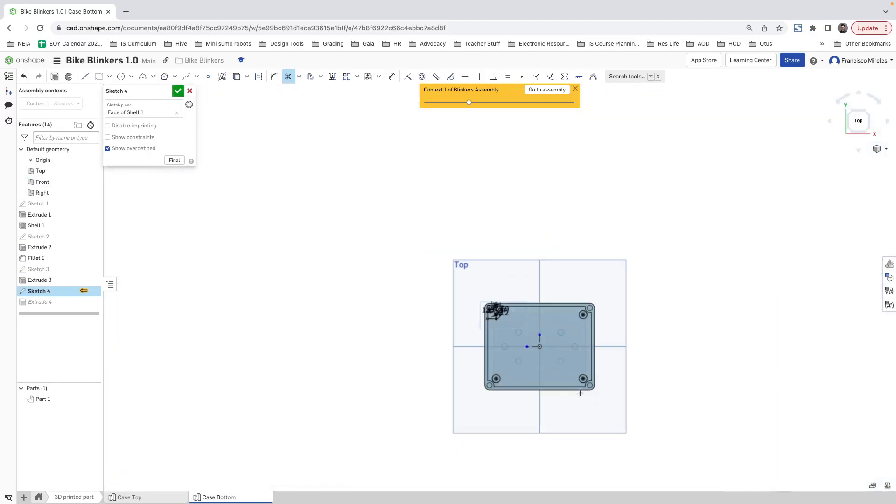
key("Escape")
left_click_drag(623, 417, 442, 360)
key("Delete")
left_click_drag(621, 412, 561, 287)
key("Delete")
scroll(497, 319, "up", 1)
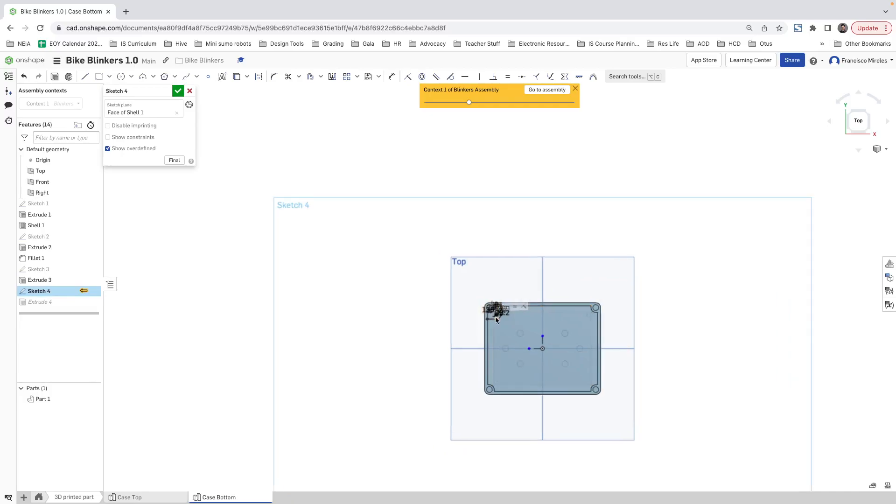
- Mirror the upper-left corner profile with its insert hole, excluding the two construction lines, about the sketch's vertical centerline
scroll(496, 319, "up", 5)
left_click_drag(426, 235, 554, 374)
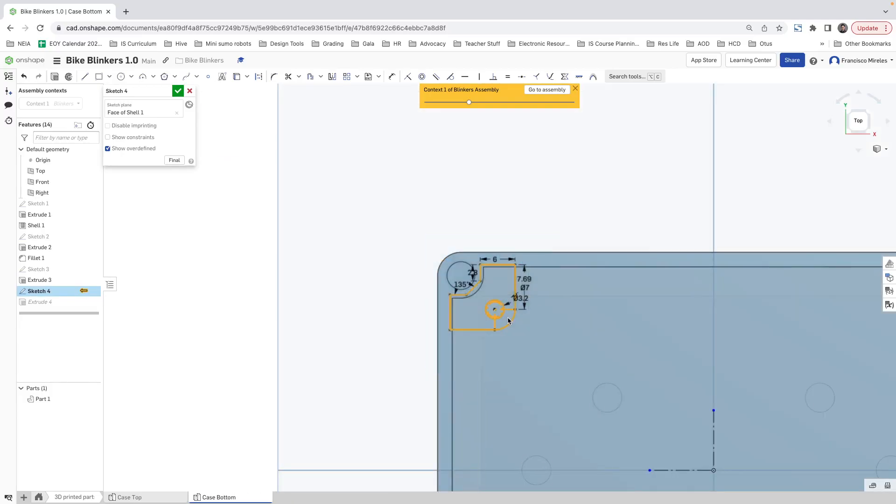
scroll(501, 310, "up", 5)
scroll(576, 351, "up", 2)
scroll(579, 351, "down", 3)
left_click(535, 308)
left_click(490, 353)
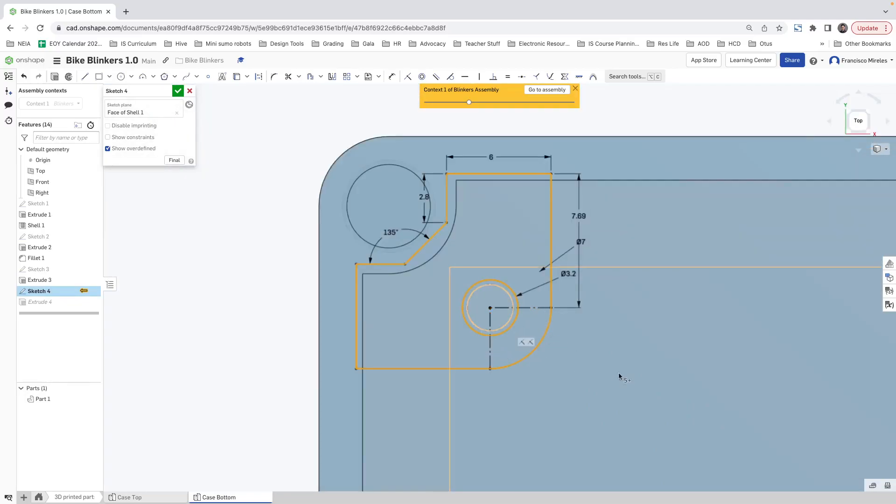
scroll(573, 318, "up", 2)
scroll(574, 318, "down", 7)
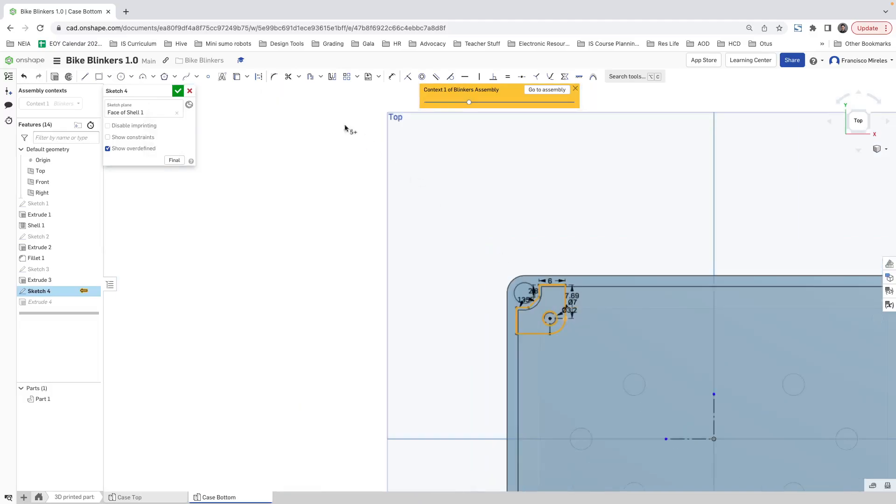
left_click(332, 76)
left_click(714, 411)
scroll(728, 415, "up", 2)
scroll(747, 420, "down", 4)
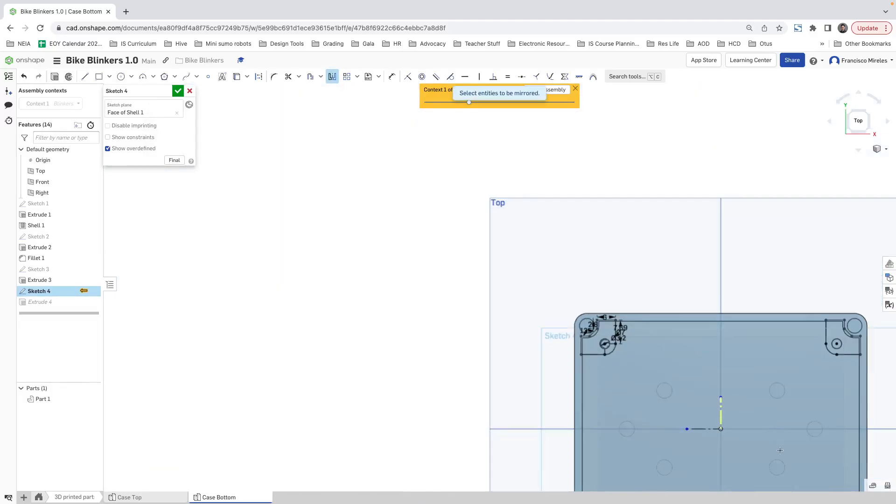
- Mirror both upper corner profiles, without the construction lines, about the horizontal centerline and finish the sketch
scroll(780, 450, "up", 2)
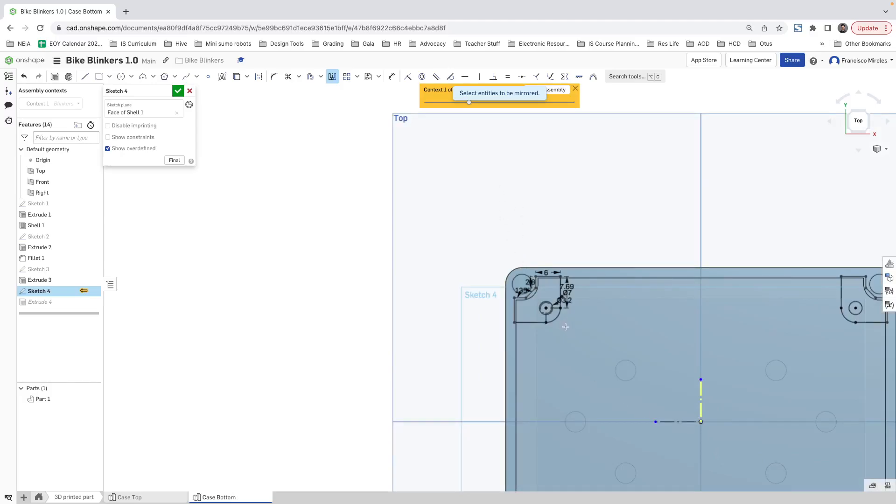
mouse_move(492, 255)
left_mouse_down()
mouse_move(800, 345)
mouse_move(895, 358)
left_mouse_up()
middle_click_drag(666, 325, 554, 319)
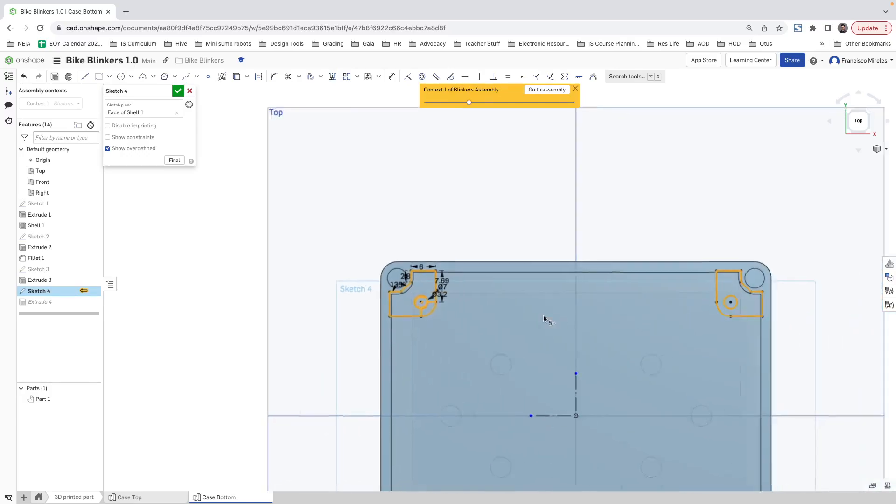
scroll(442, 304, "up", 10)
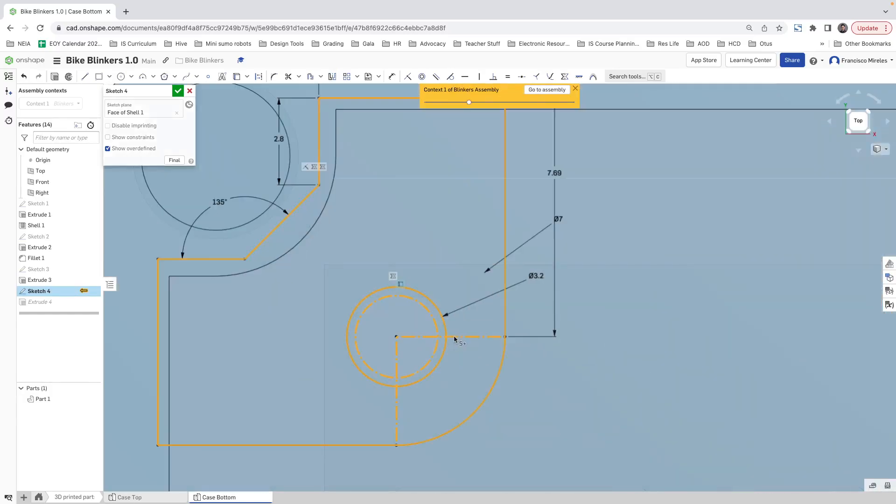
left_click(454, 337)
left_click(397, 406)
scroll(409, 377, "down", 10)
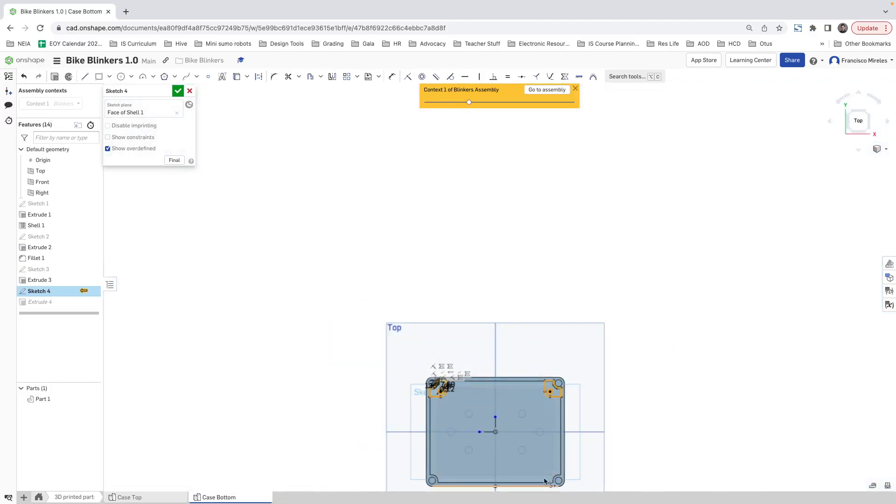
scroll(416, 404, "up", 10)
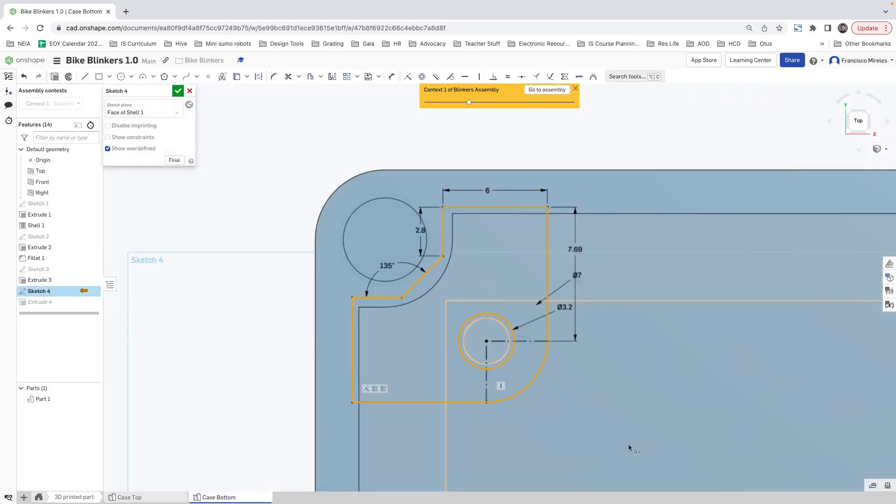
scroll(642, 396, "up", 5)
scroll(644, 397, "down", 15)
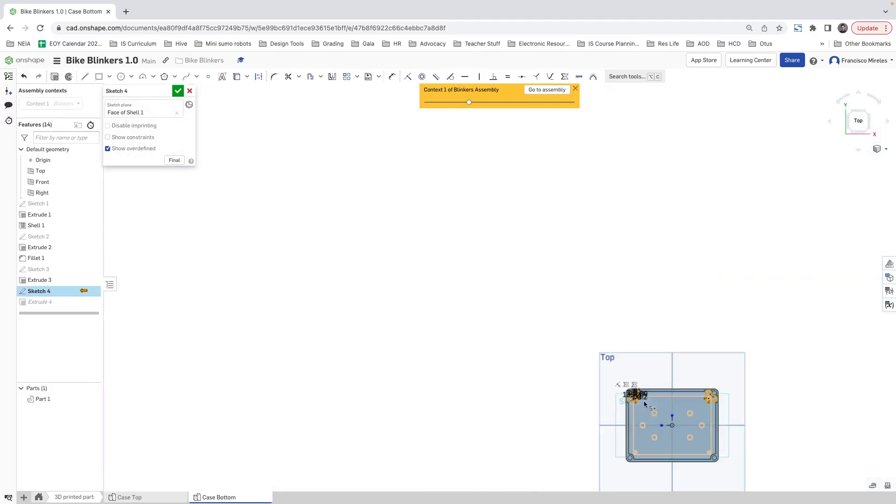
scroll(644, 404, "down", 3)
middle_click_drag(680, 416, 528, 312)
scroll(504, 310, "down", 3)
scroll(504, 307, "up", 8)
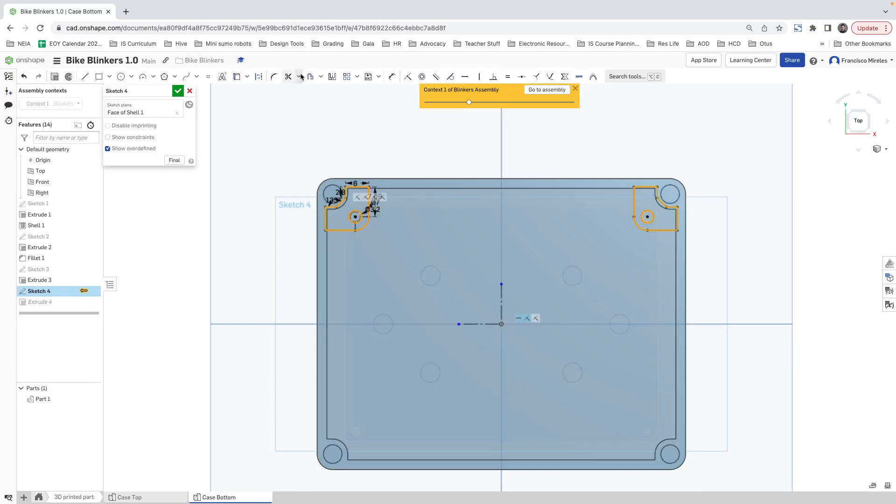
left_click(333, 76)
left_click(477, 325)
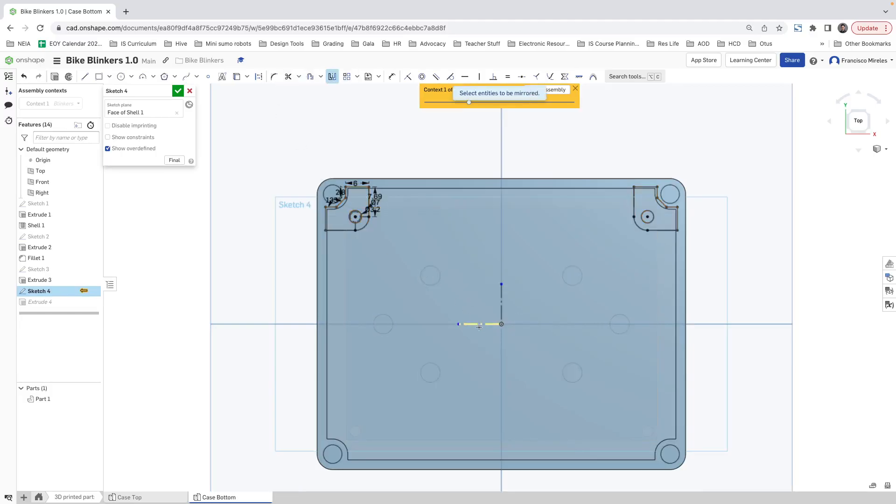
right_click_drag(419, 300, 428, 239)
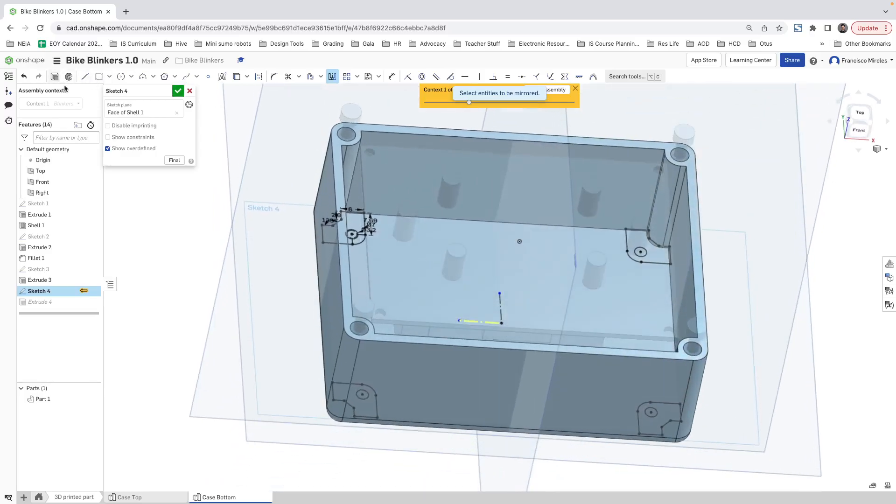
left_click(178, 91)
- Check the four reinforced posts, switch to the Blinkers Assembly and hide the PCB
mouse_move(422, 214)
right_mouse_down()
mouse_move(412, 213)
mouse_move(410, 225)
right_mouse_up()
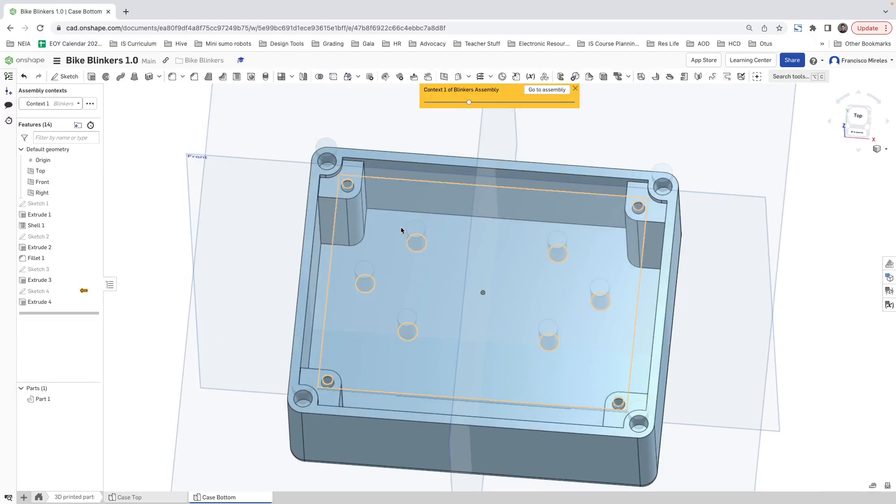
mouse_move(451, 269)
right_mouse_down()
mouse_move(476, 272)
mouse_move(475, 293)
mouse_move(458, 266)
mouse_move(465, 240)
mouse_move(452, 278)
right_mouse_up()
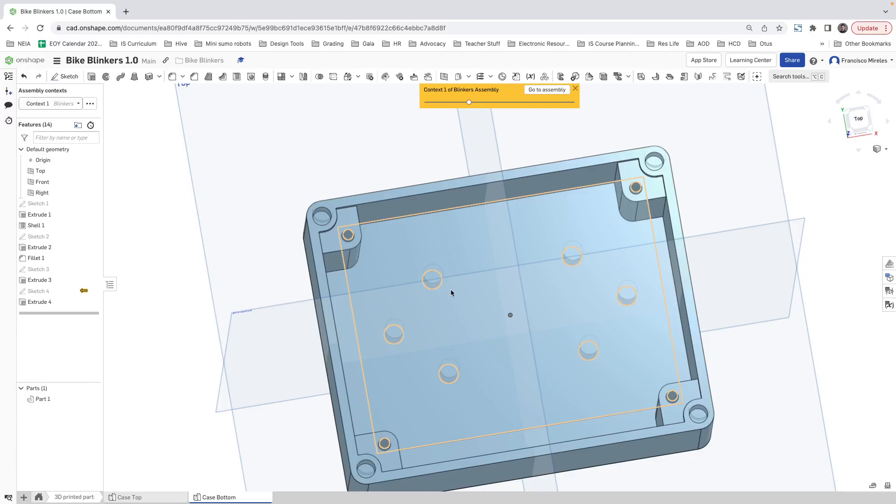
right_click_drag(438, 298, 439, 279)
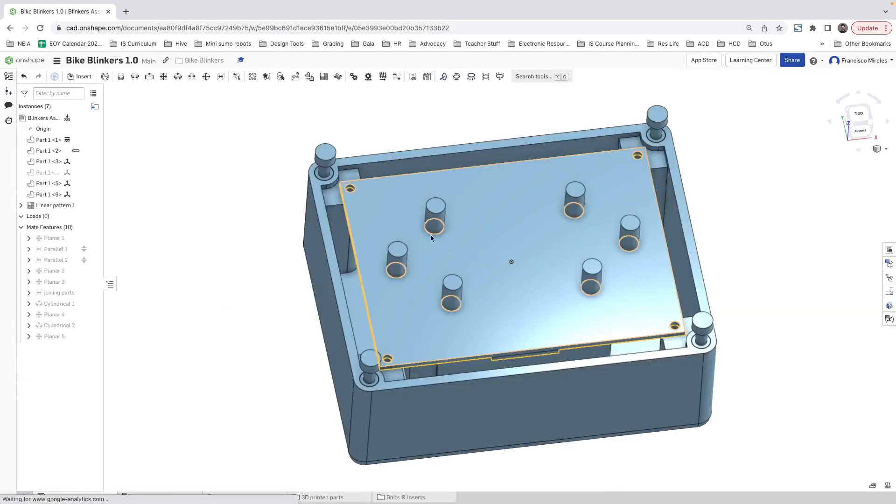
left_click(388, 204)
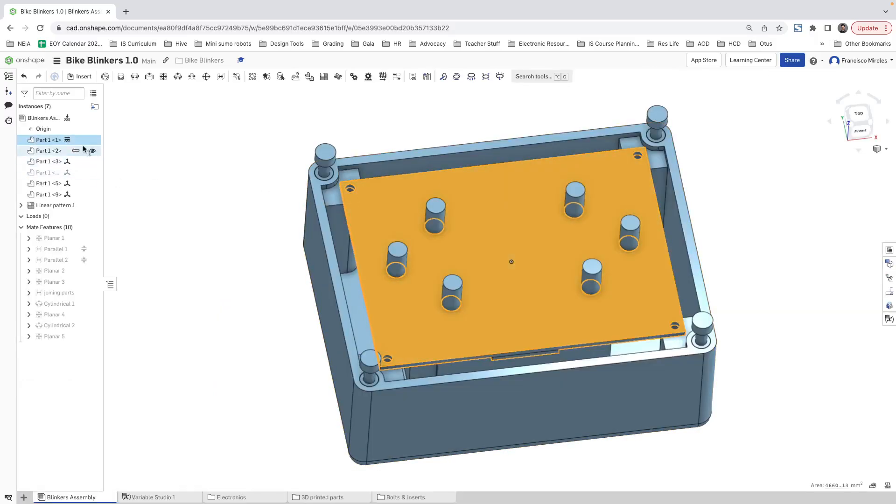
left_click(92, 140)
left_click(248, 200)
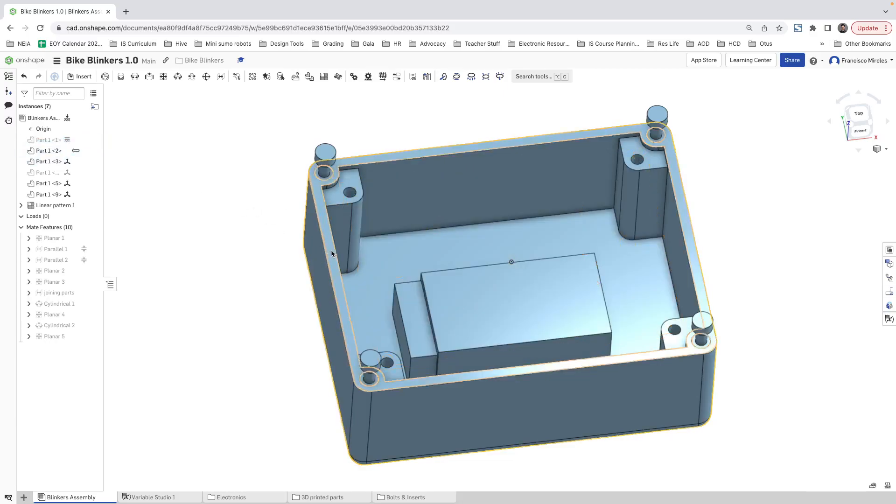
- Insert one M2x6x3.5 threaded insert and one M2x8 allen bolt beside the case's upper-left corner
right_click_drag(330, 254, 327, 271)
left_click(84, 77)
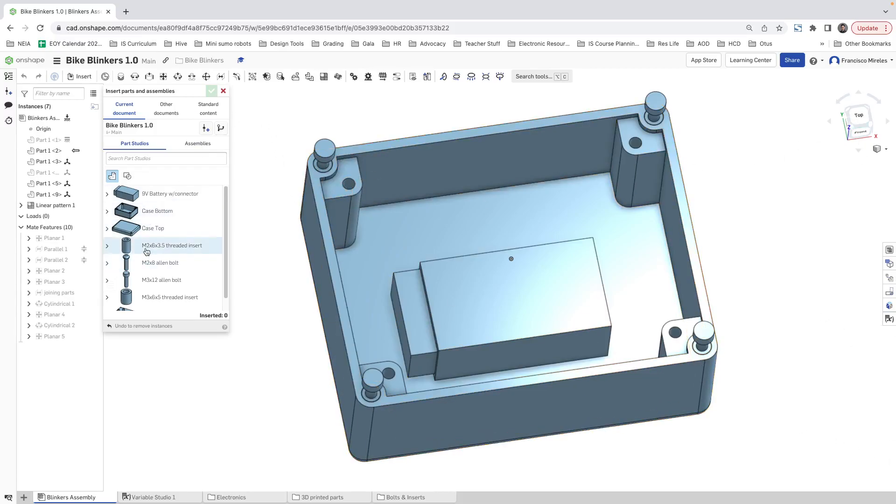
scroll(149, 248, "down", 1)
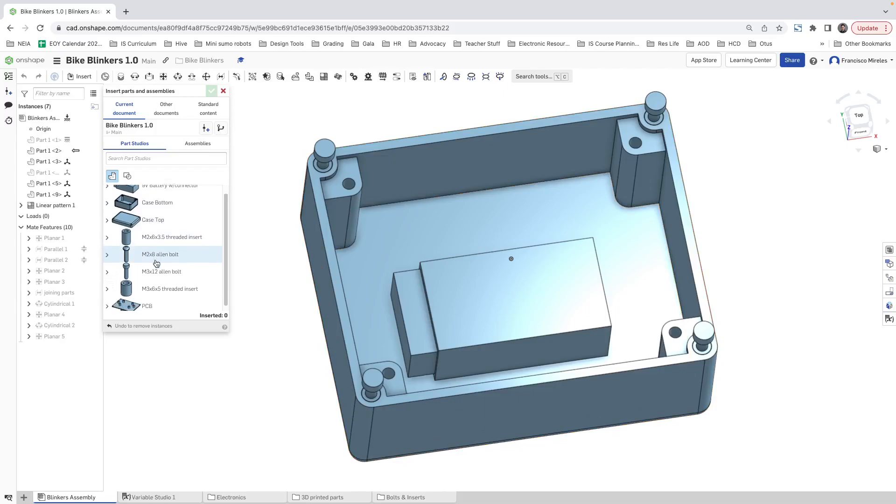
left_click(156, 235)
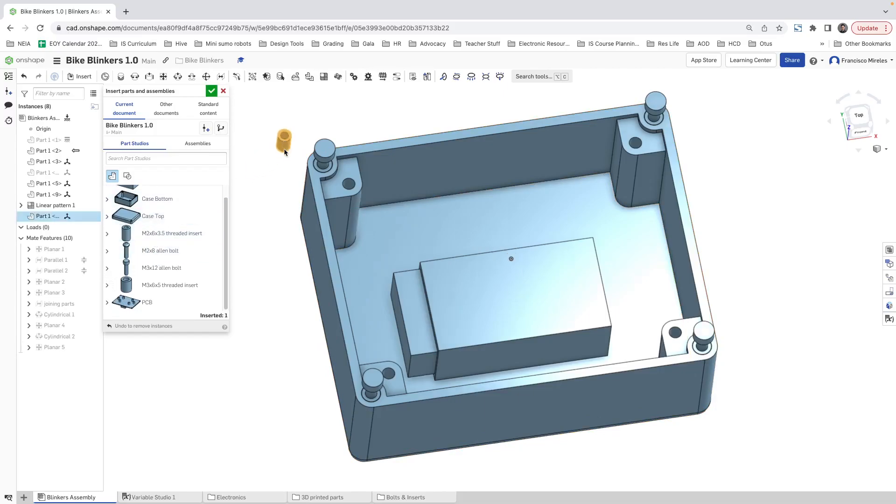
left_click(284, 141)
left_click(174, 252)
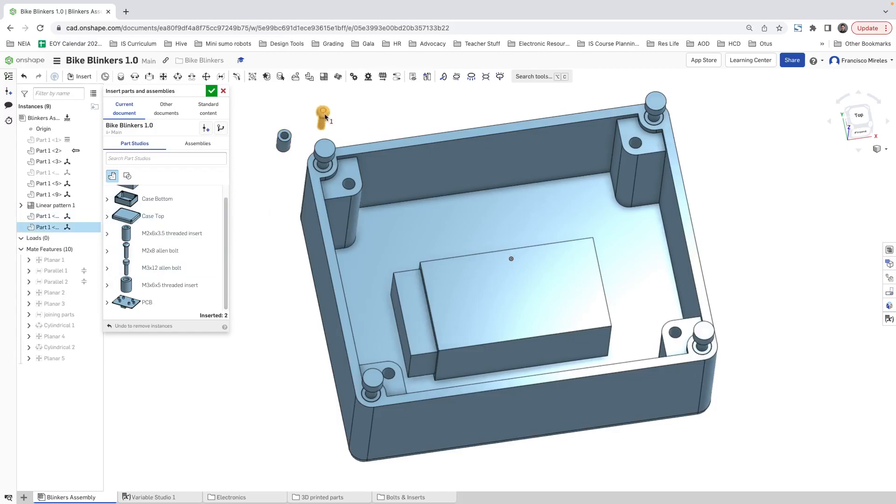
left_click(325, 112)
left_click(213, 91)
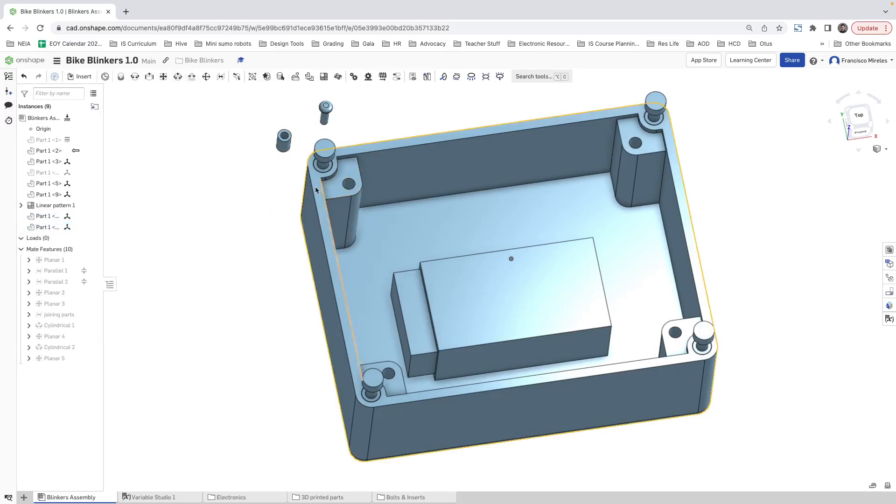
- Measure the distance between the axes of the two rear post holes along the case's long side
left_click(872, 485)
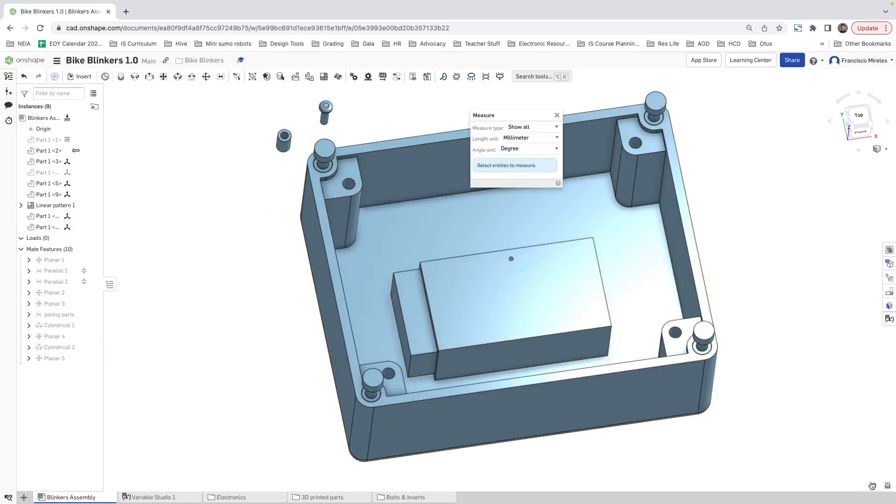
left_click(557, 116)
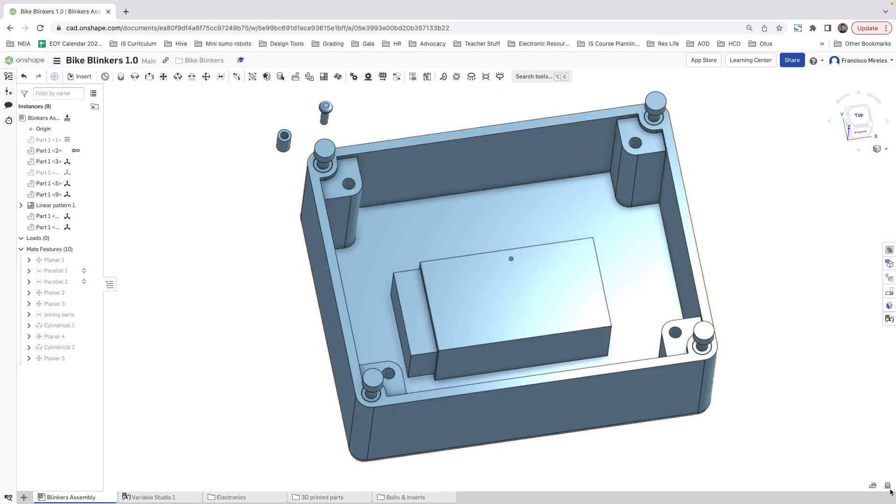
left_click(873, 485)
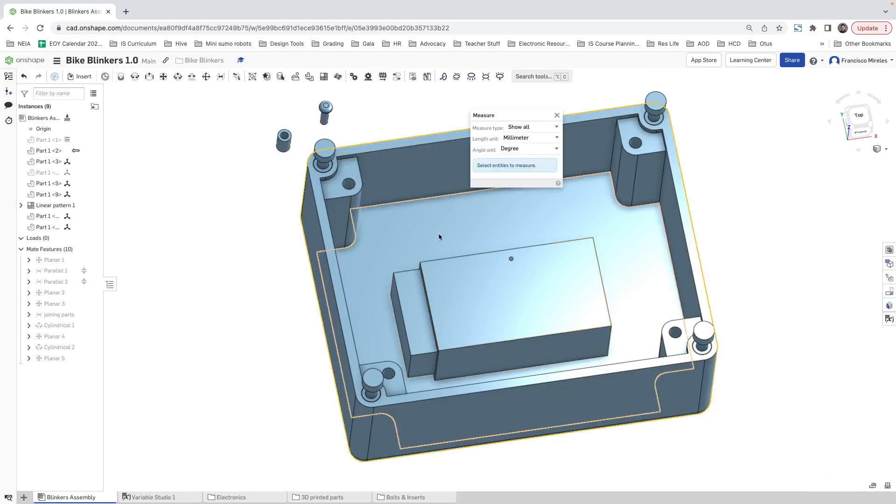
left_click(349, 185)
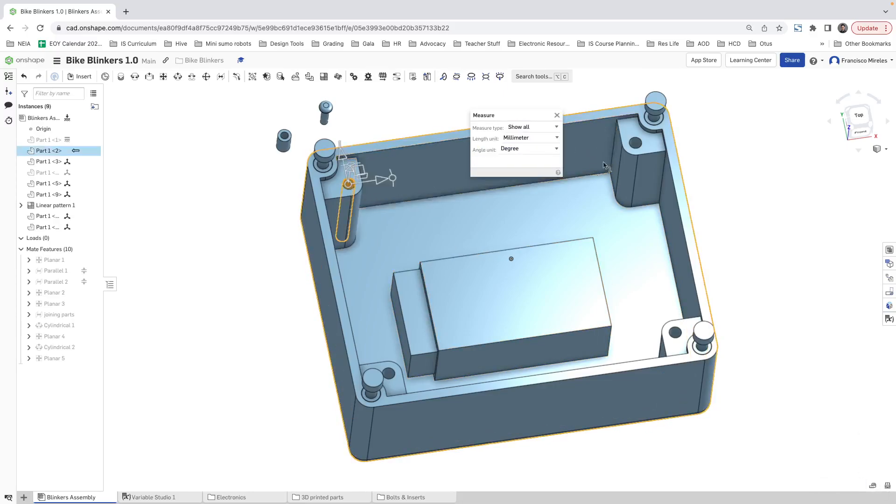
left_click(636, 145)
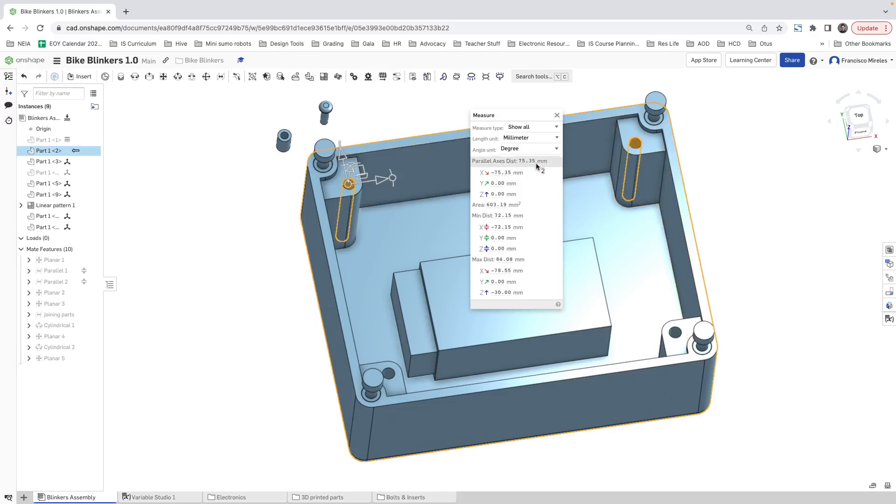
mouse_move(532, 162)
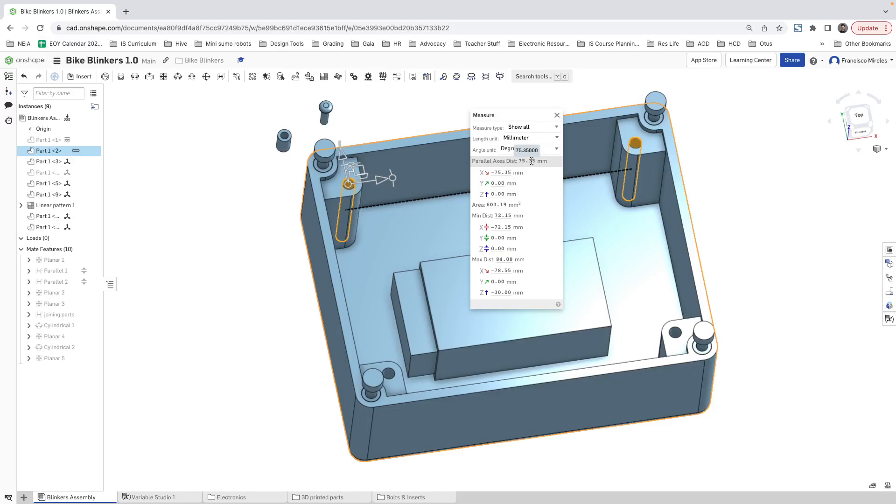
left_click(557, 115)
key("space")
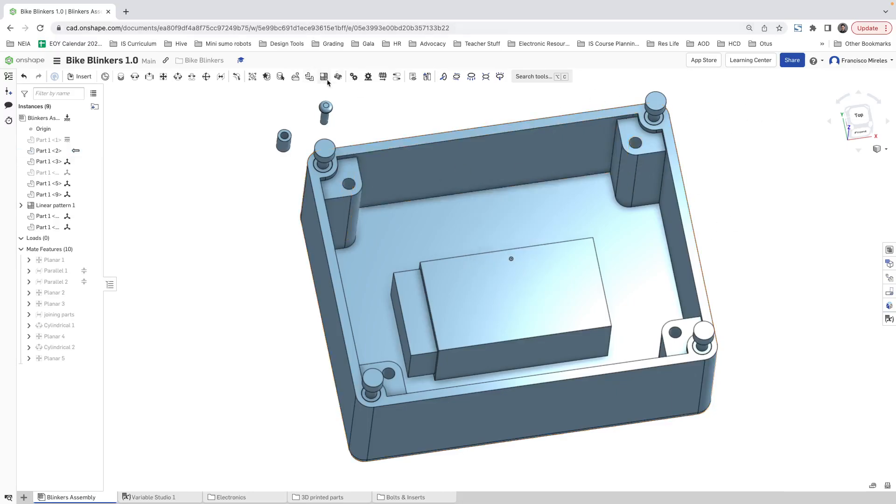
- Measure the distance between the axes of the two right-hand post holes along the case's short side
left_click(872, 485)
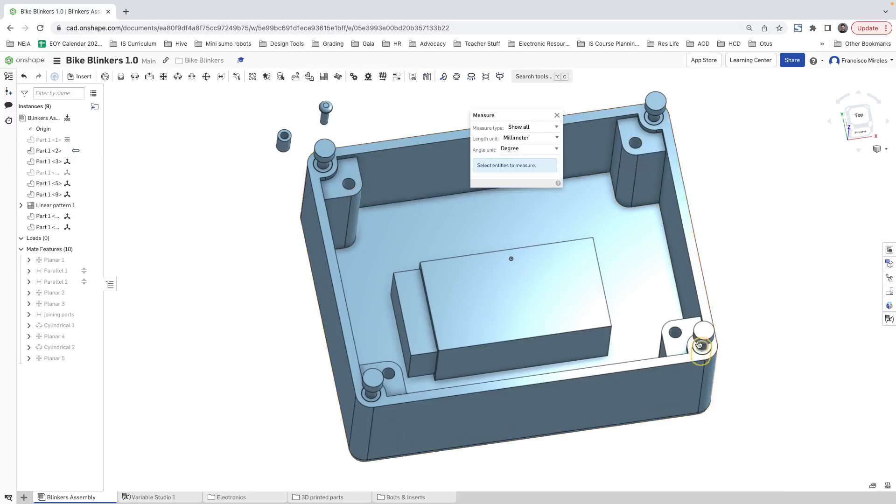
left_click(678, 335)
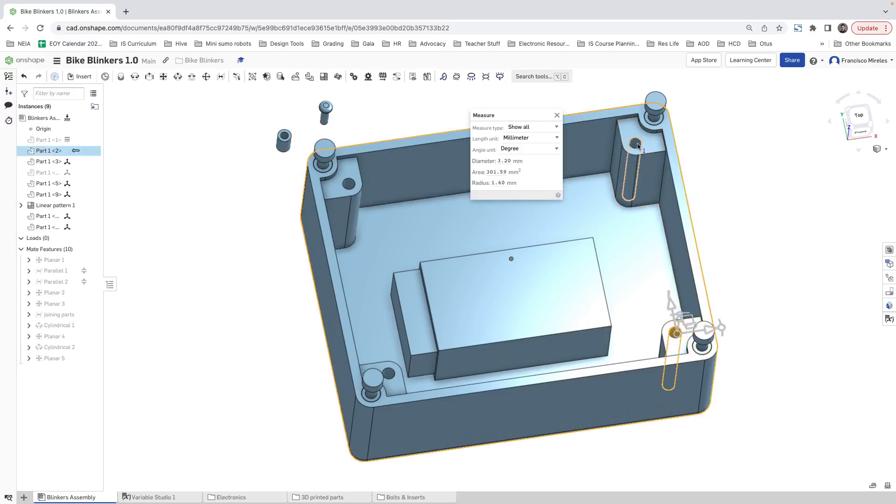
left_click(635, 146)
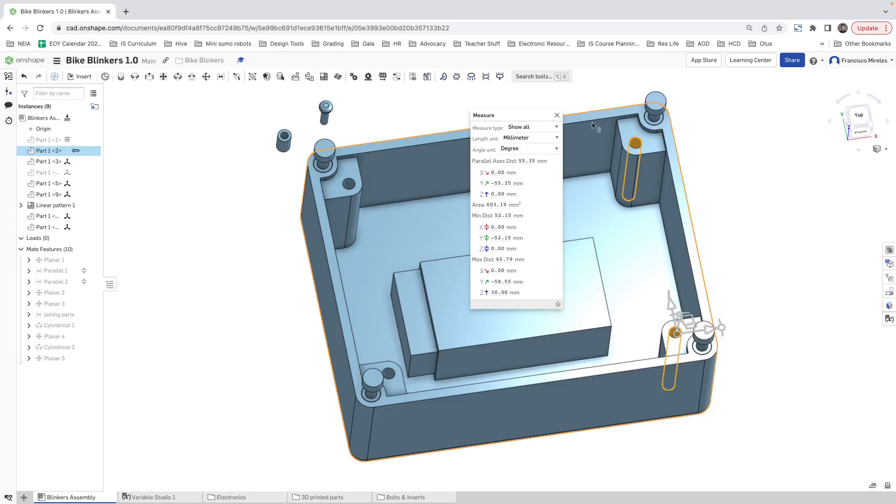
left_click(557, 115)
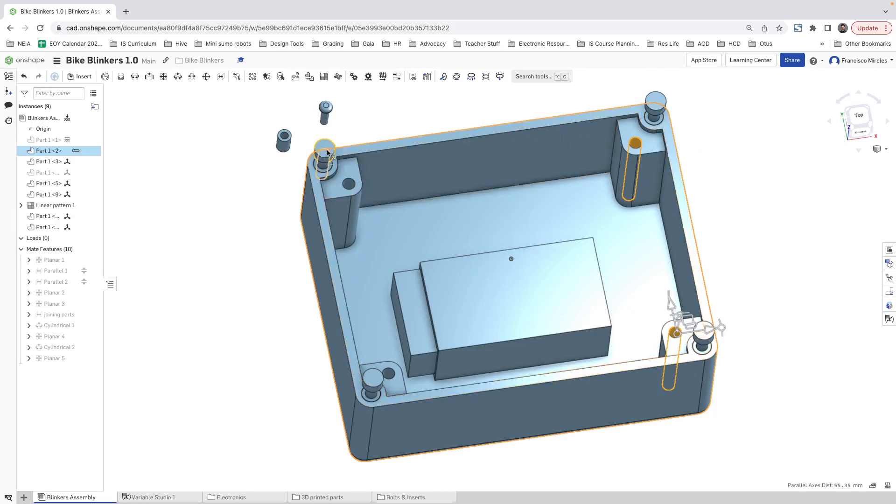
left_click(356, 129)
left_click(178, 76)
scroll(282, 149, "up", 5)
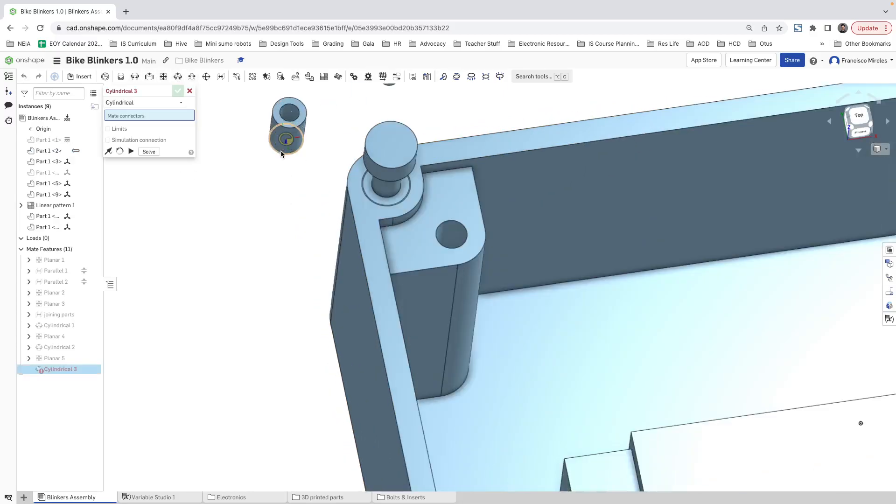
left_click(419, 202)
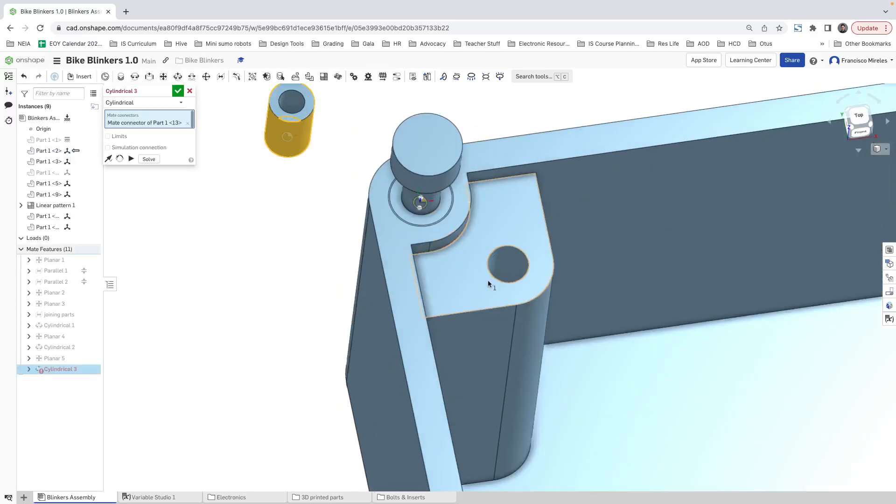
left_click(508, 264)
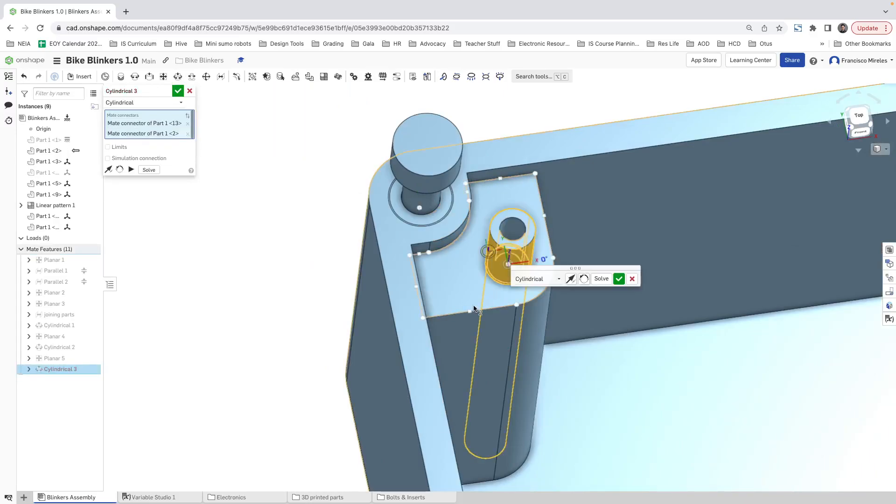
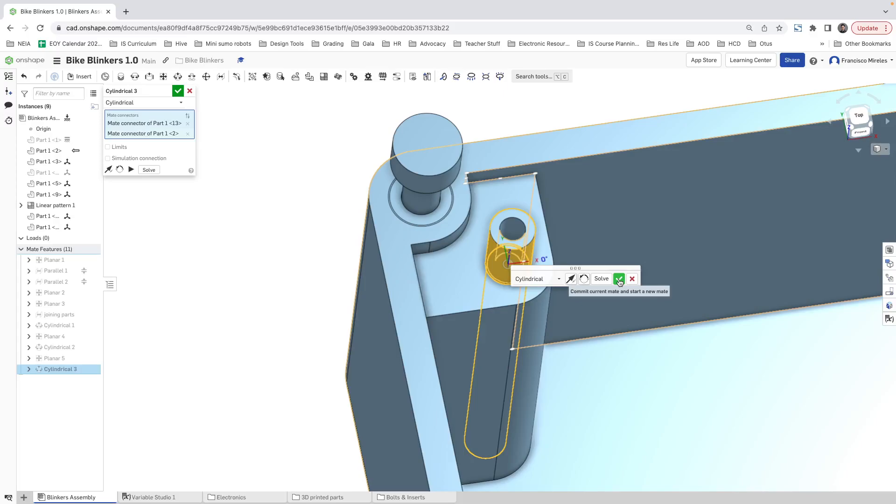
left_click(632, 279)
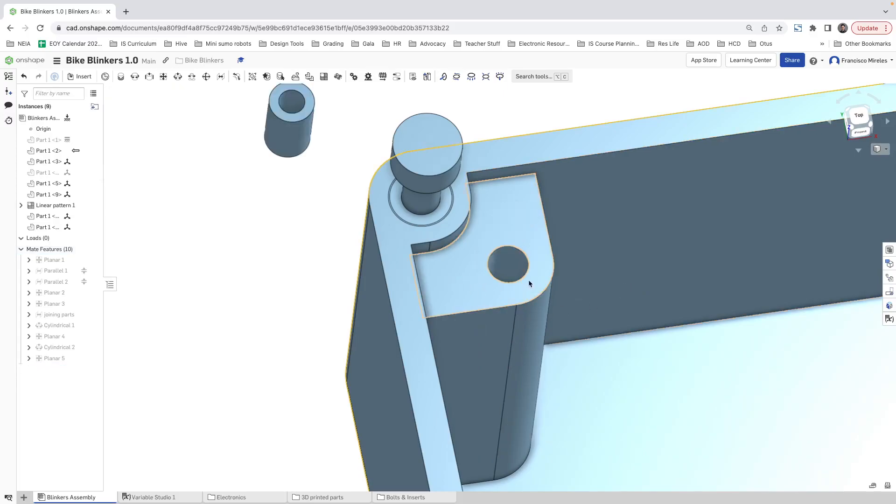
- Edit the case bottom in the context of the assembly and open Sketch 4, the mounting post sketch, for editing
right_click_drag(529, 283, 517, 269)
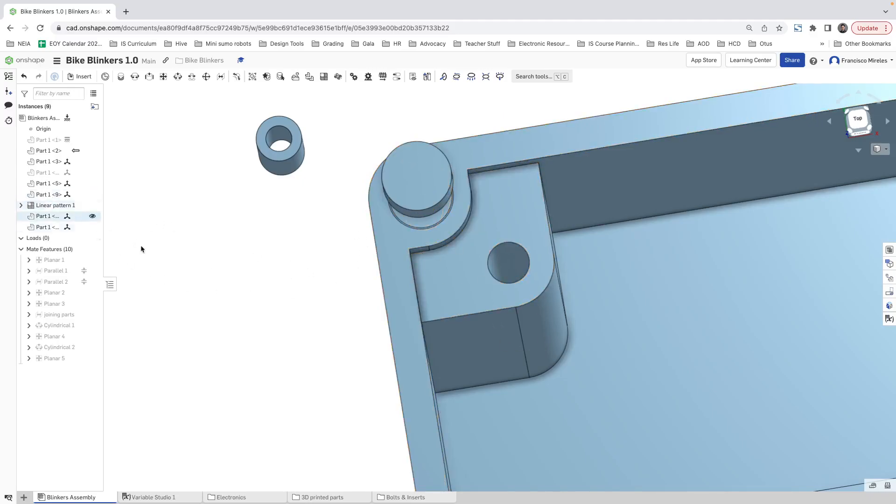
right_click(471, 305)
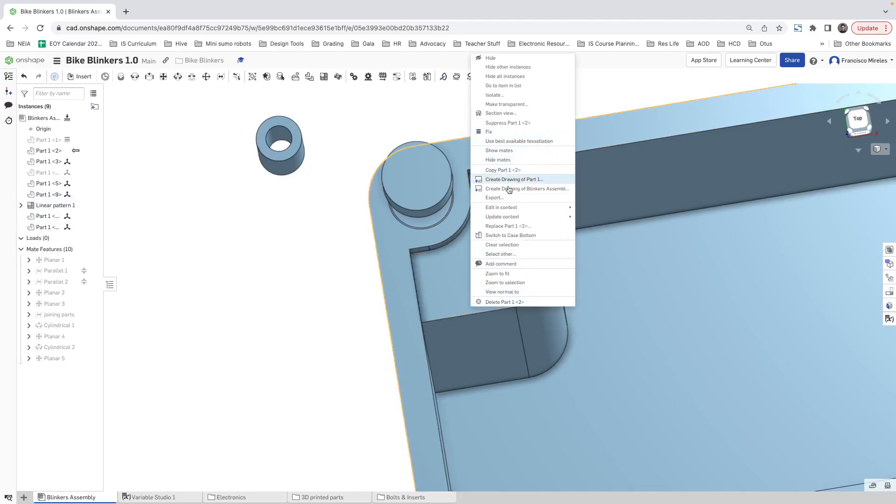
mouse_move(508, 208)
left_click(591, 208)
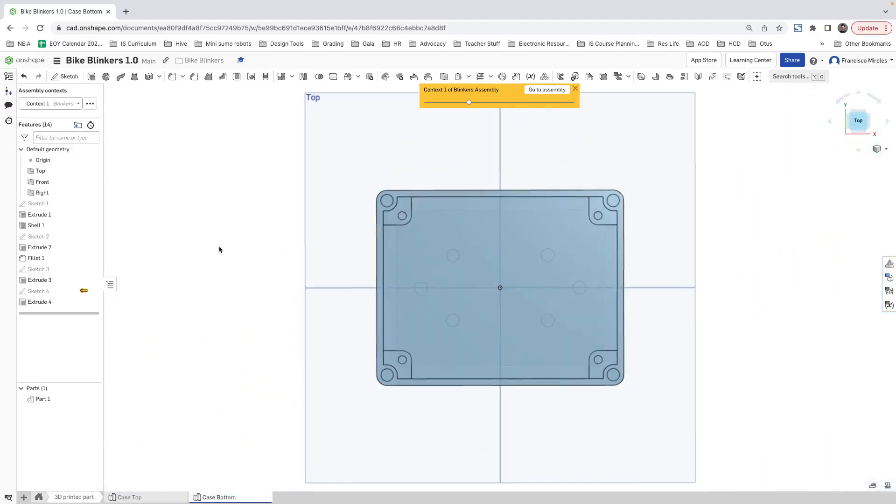
right_click(37, 292)
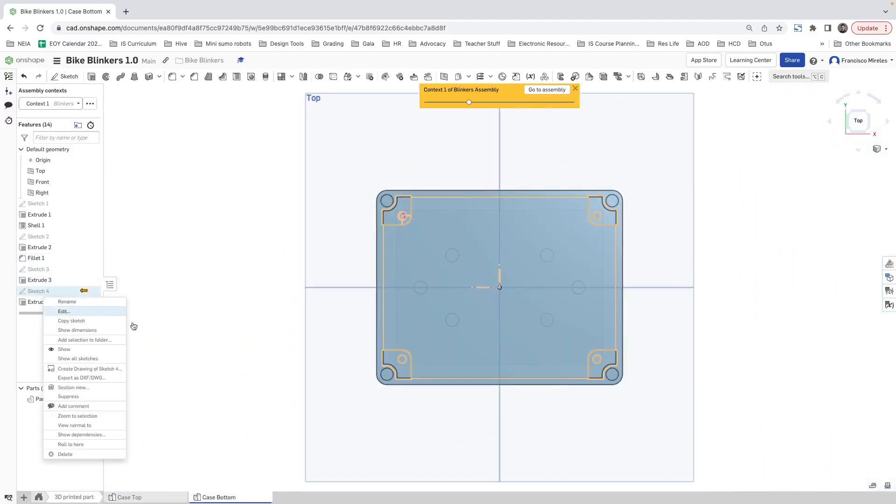
left_click(66, 310)
- Confirm 3.2 mm as the upper-left post's hole diameter and convert its circle to construction geometry
scroll(401, 215, "up", 10)
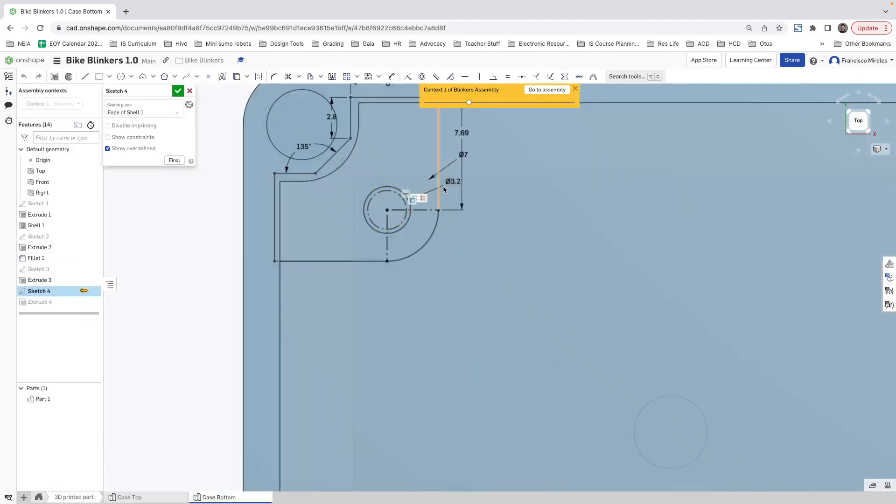
double_click(452, 183)
type("3.2")
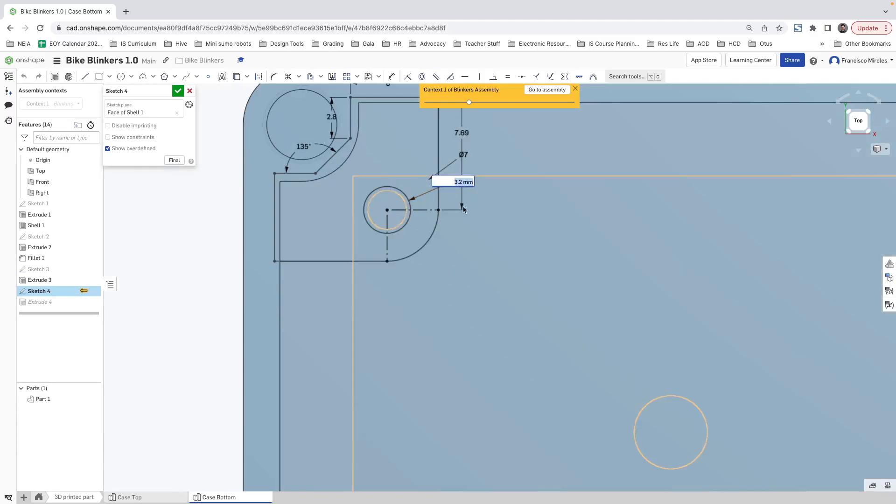
key("Return")
left_click(407, 204)
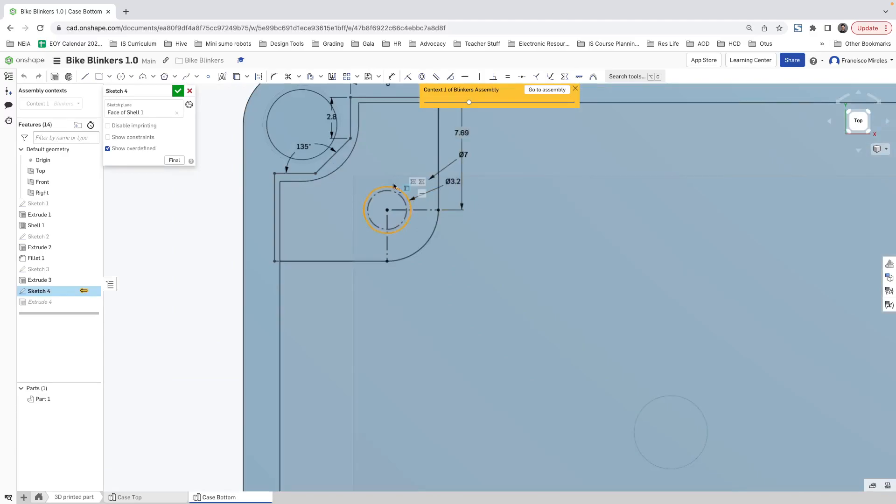
left_click(259, 77)
scroll(577, 259, "down", 10)
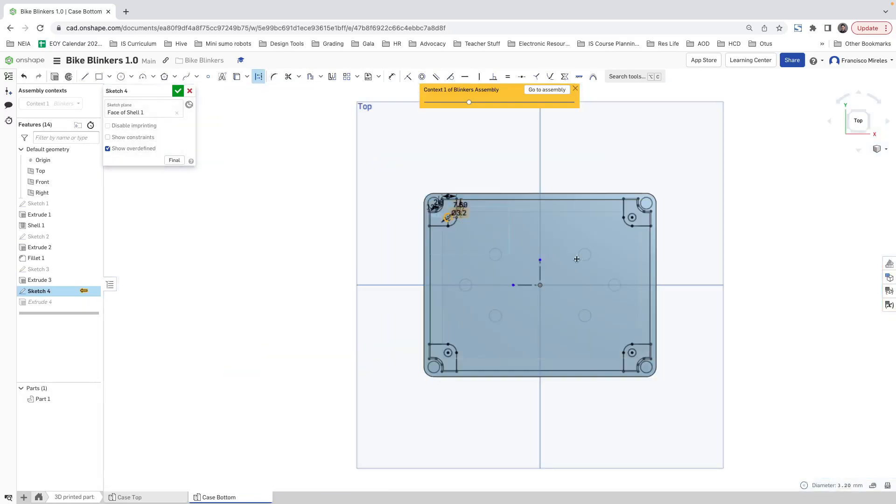
- Convert the hole circles of the other three posts to construction geometry and finish the sketch
left_click(632, 221)
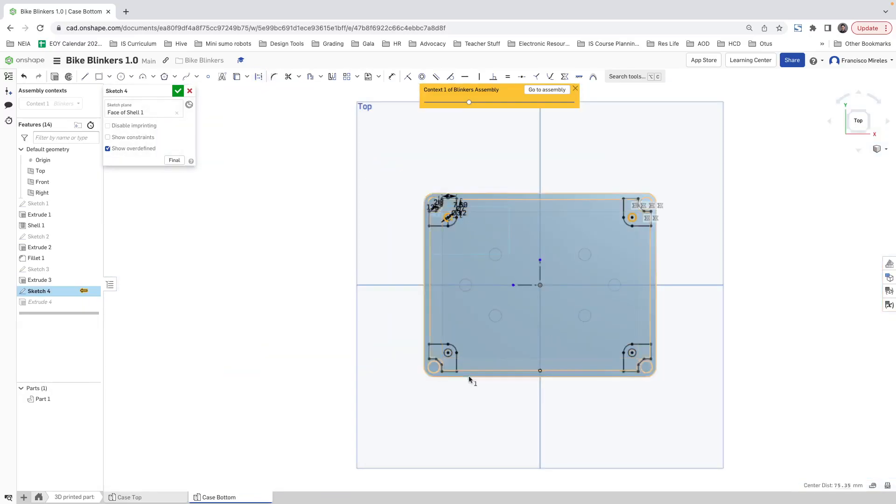
scroll(443, 358, "up", 3)
scroll(454, 357, "up", 3)
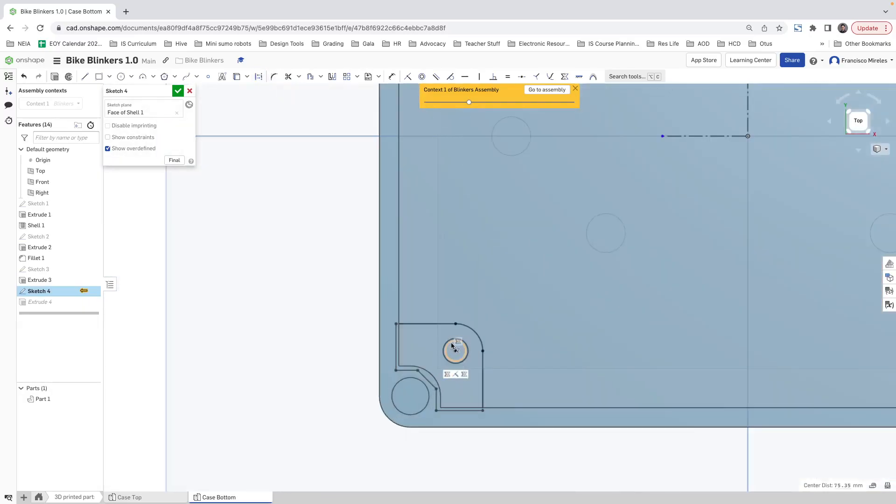
scroll(580, 316, "down", 8)
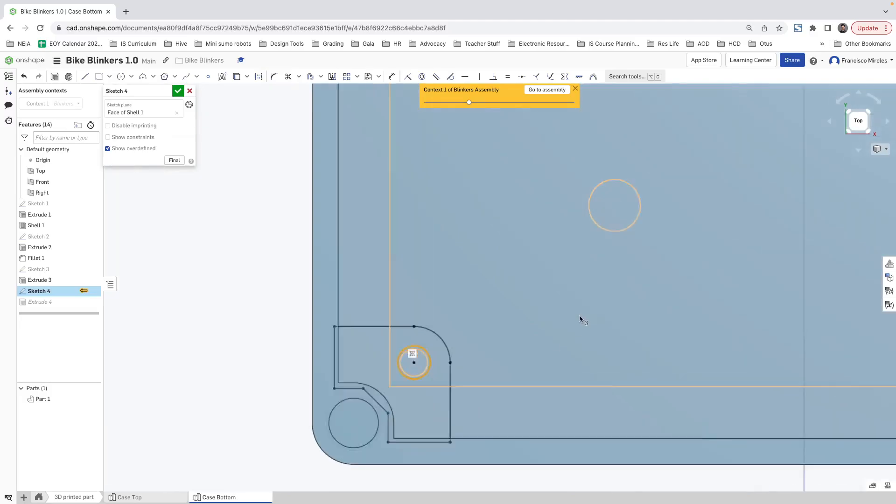
scroll(785, 330, "up", 6)
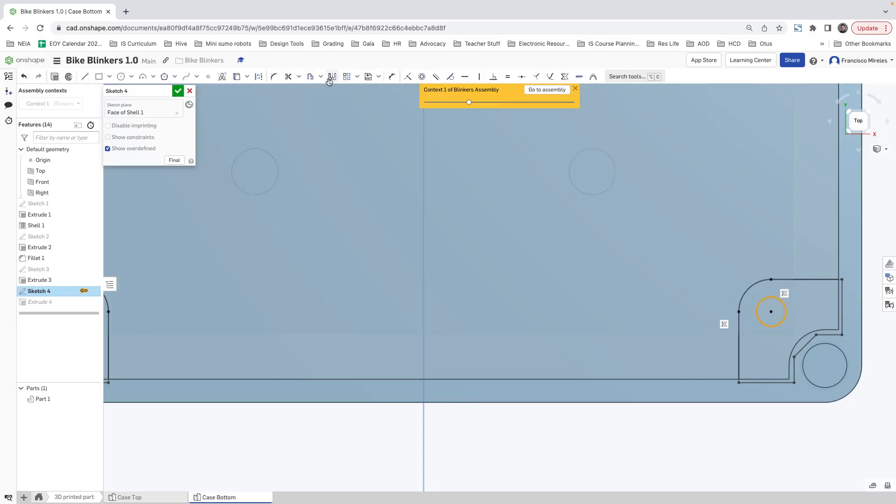
left_click(259, 76)
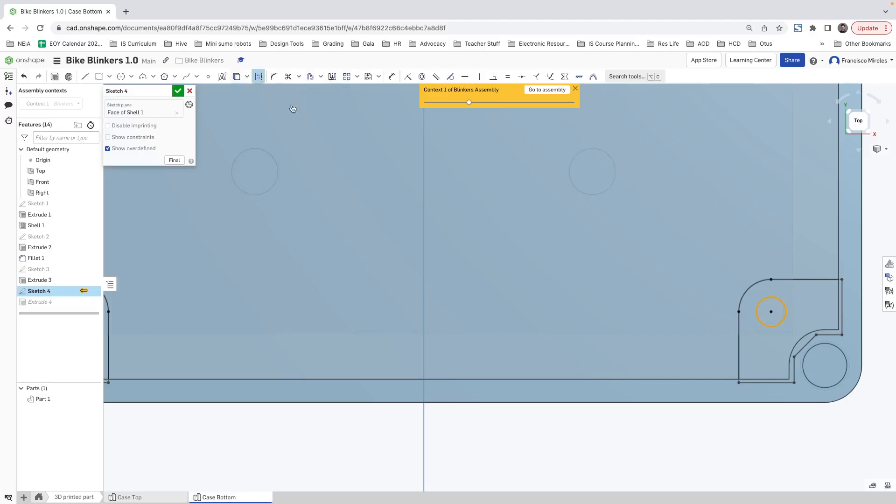
scroll(409, 201, "down", 4)
scroll(409, 202, "down", 5)
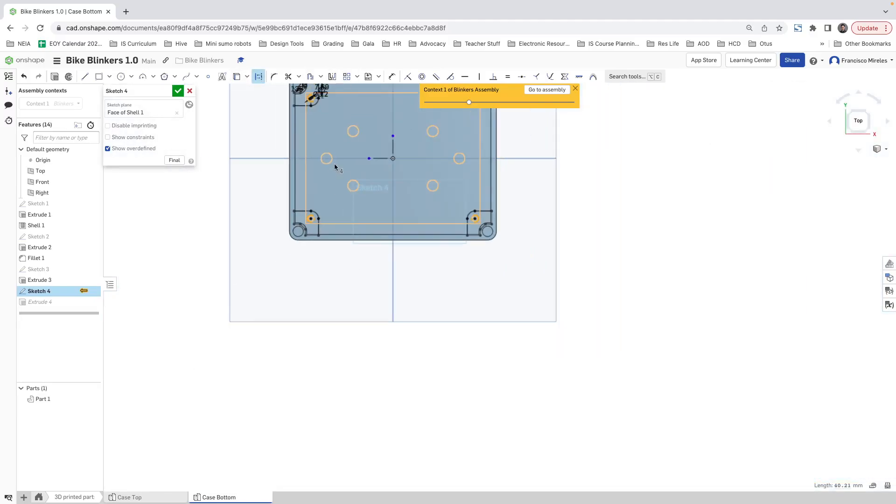
scroll(354, 122, "up", 4)
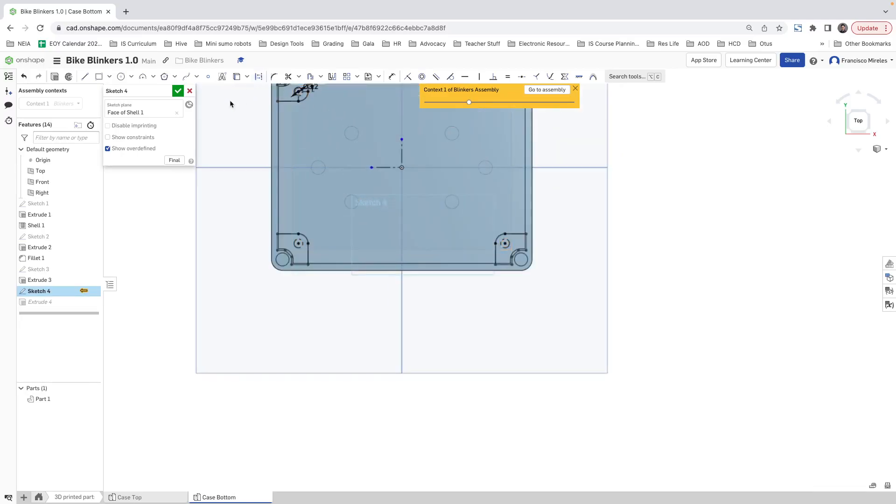
left_click(178, 91)
- Start a new sketch on the top face of the upper-left post and view it from the top
mouse_move(350, 179)
right_mouse_down()
mouse_move(361, 168)
mouse_move(388, 166)
mouse_move(351, 168)
right_mouse_up()
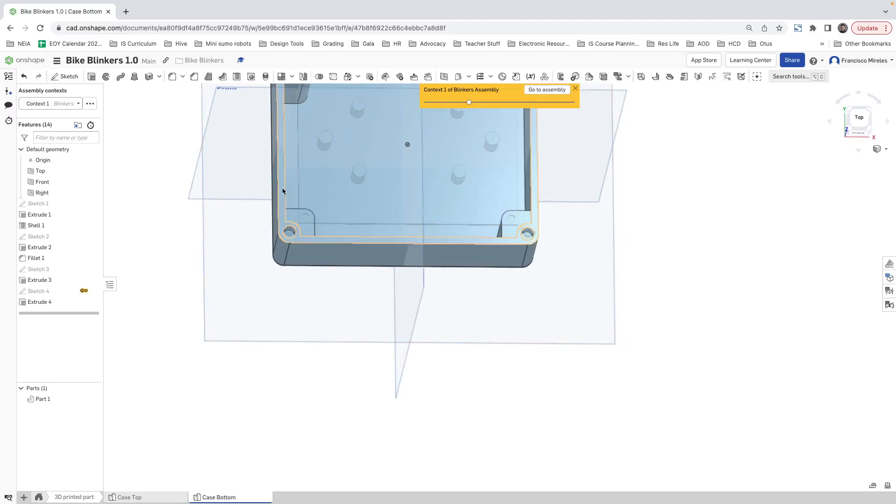
scroll(282, 187, "down", 5)
scroll(292, 119, "up", 5)
scroll(293, 135, "up", 5)
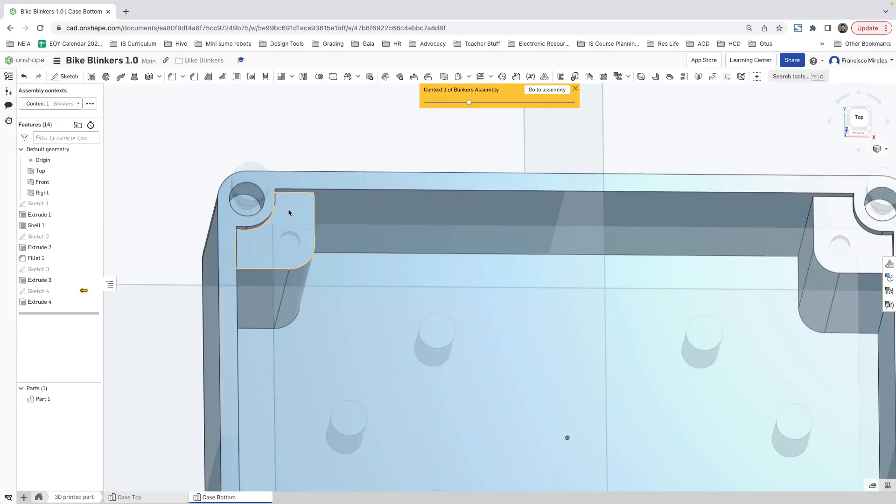
left_click(289, 213)
right_click(289, 213)
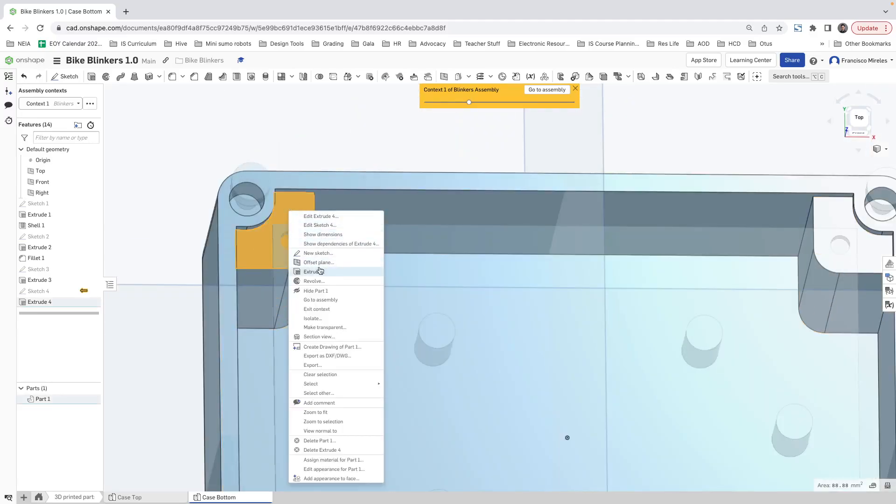
left_click(319, 253)
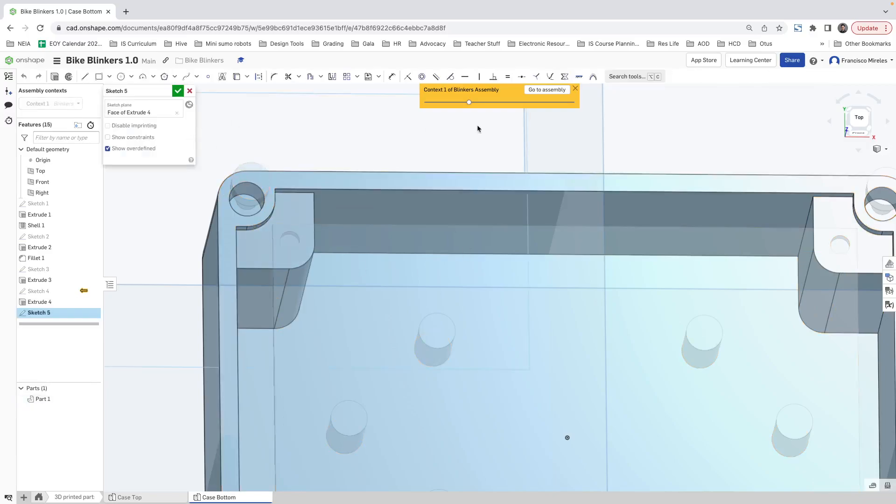
left_click(861, 125)
scroll(413, 209, "up", 5)
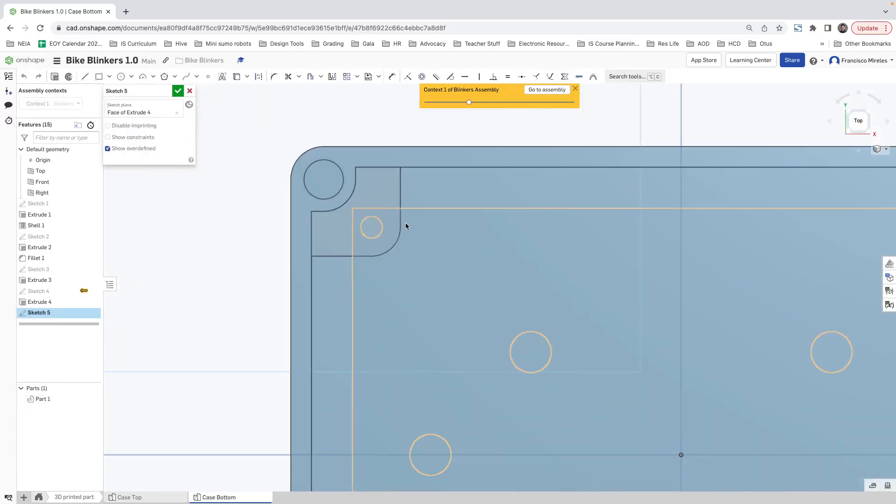
scroll(405, 226, "up", 2)
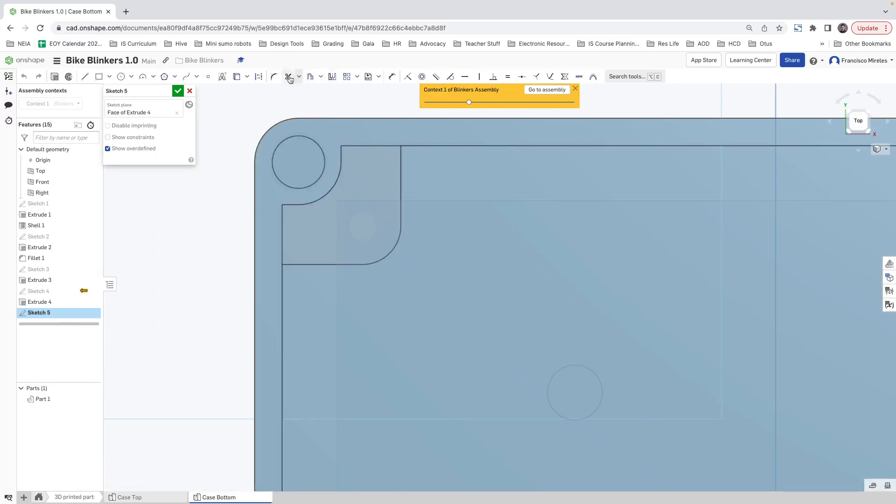
- Draw a circle centred on the PCB hole location of the upper-left post and dimension its diameter to 3.2 mm
left_click(237, 77)
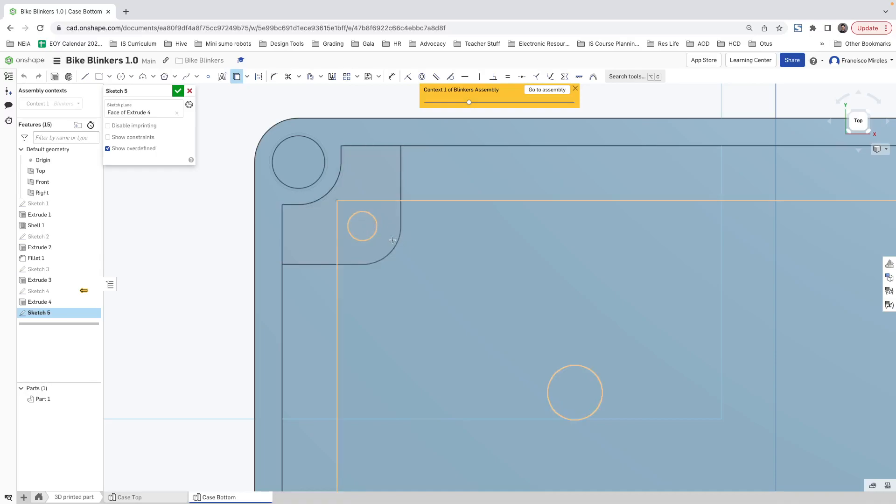
left_click(121, 77)
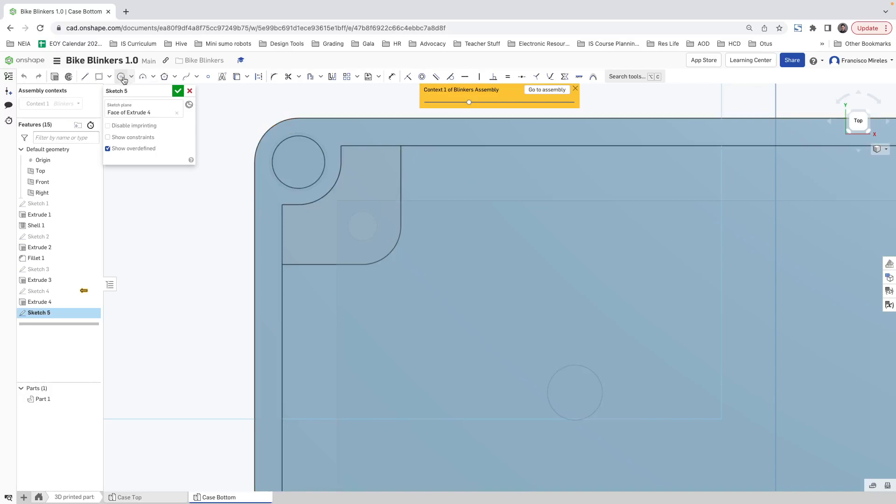
left_click(362, 226)
left_click(379, 238)
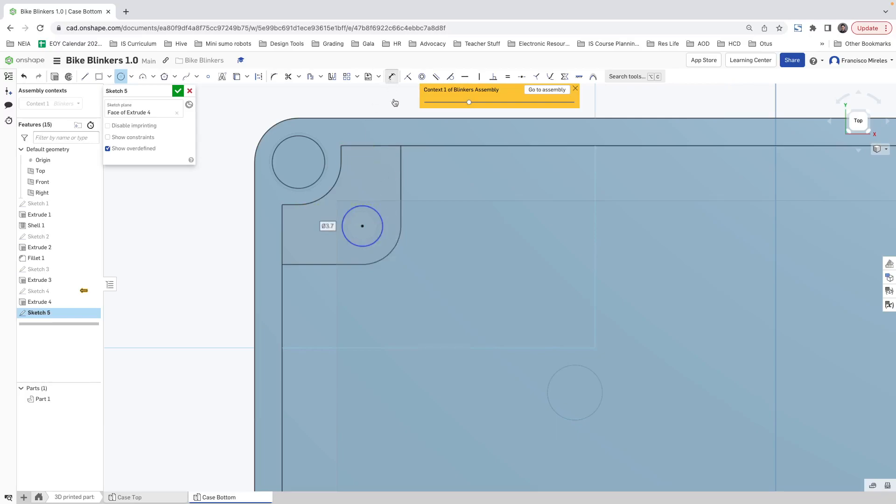
left_click(392, 76)
left_click(378, 212)
left_click(400, 187)
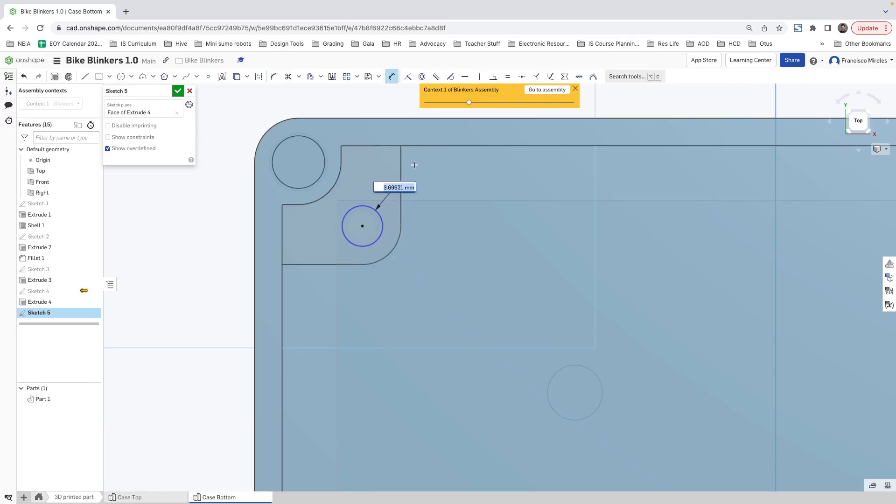
type("3.2")
key("Return")
- Draw one short horizontal and one short vertical line from the origin and convert both to construction lines
scroll(429, 208, "down", 5)
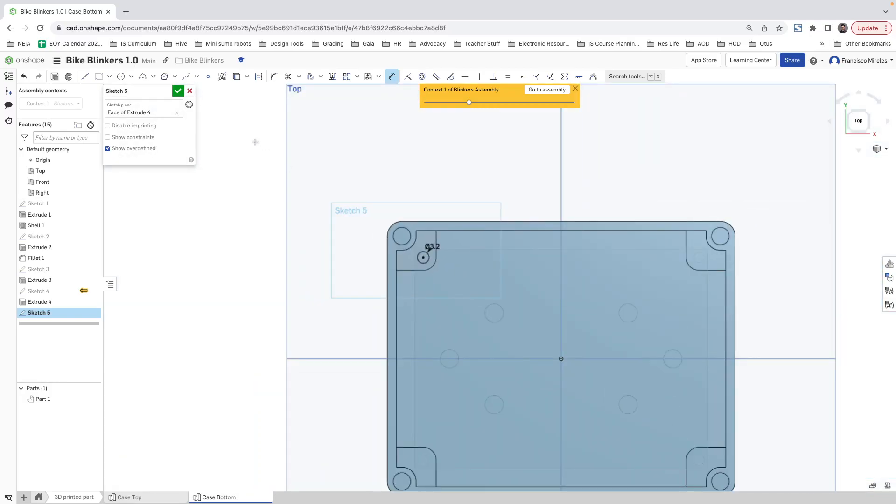
left_click(84, 76)
left_click(525, 357)
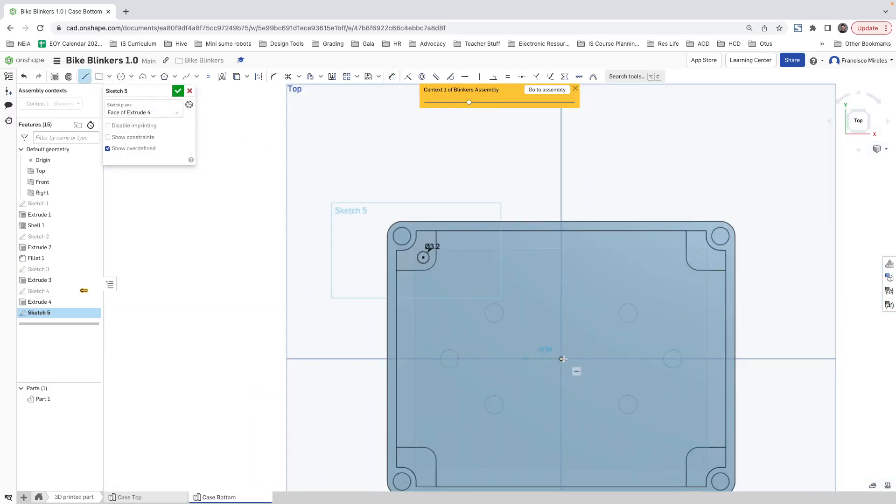
left_click(561, 359)
left_click(561, 318)
key("Escape")
left_click(544, 358)
left_click(561, 341)
left_click(259, 76)
key("Escape")
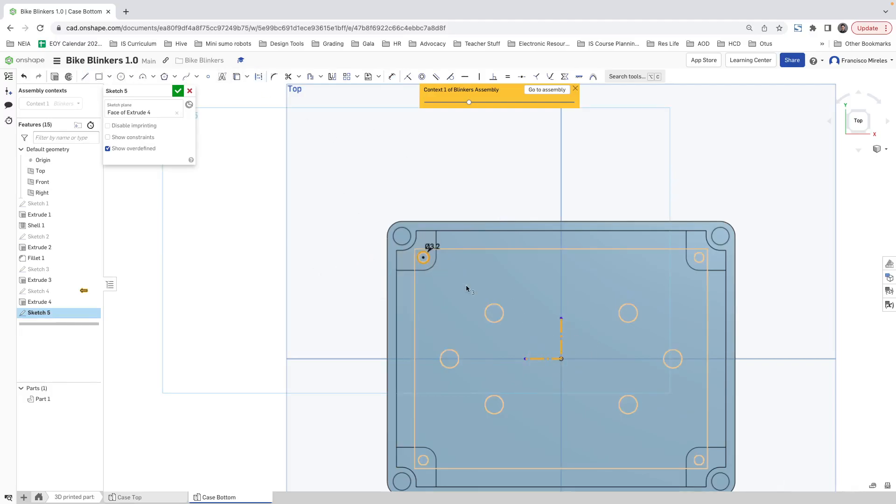
- Mirror the 3.2 mm circle about the vertical construction line onto the upper-right post and select both upper circles
left_click(424, 263)
left_click(561, 338)
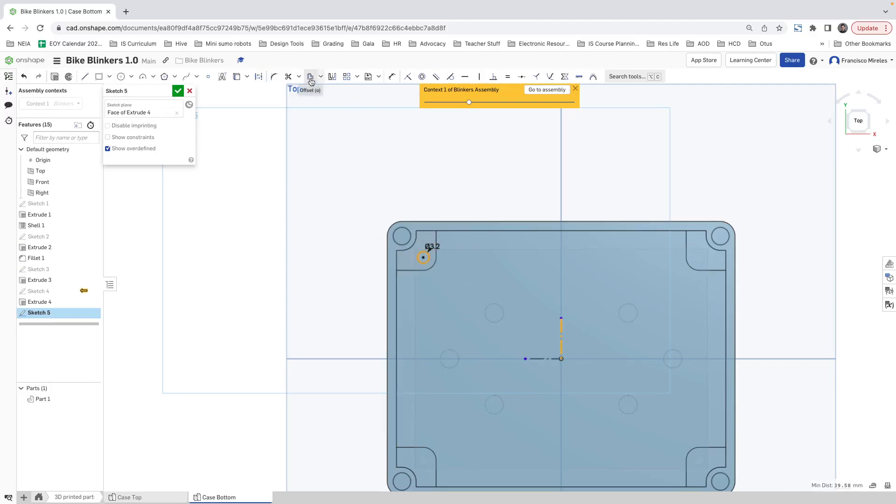
left_click(332, 76)
key("Escape")
left_click_drag(342, 220, 777, 296)
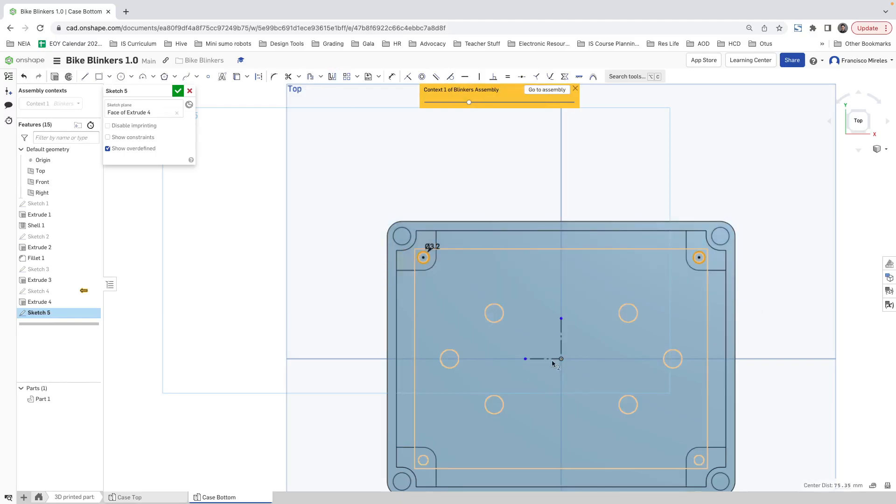
- Mirror the two upper circles about the horizontal construction line and extrude all four circles as a 6 mm deep blind removal
left_click(332, 77)
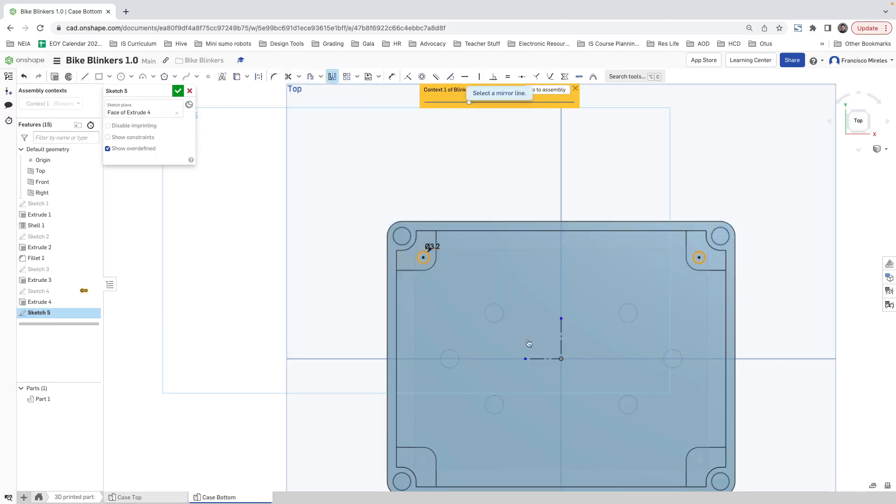
left_click(544, 358)
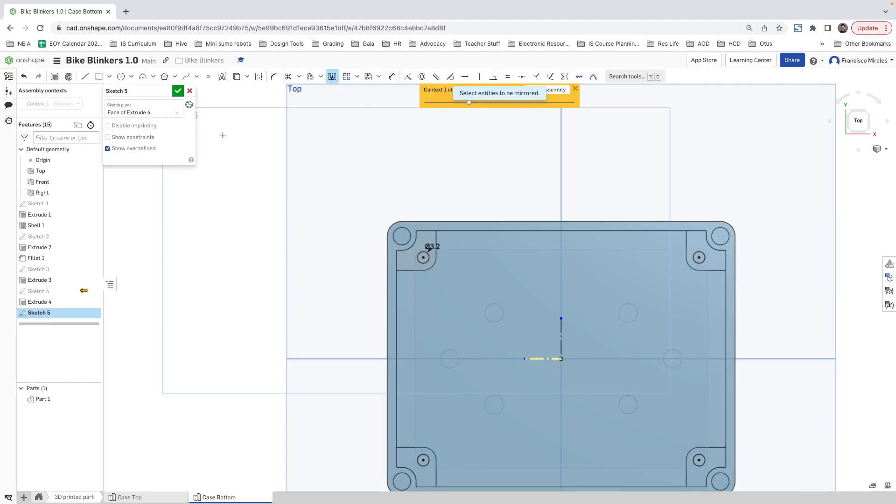
left_click(54, 76)
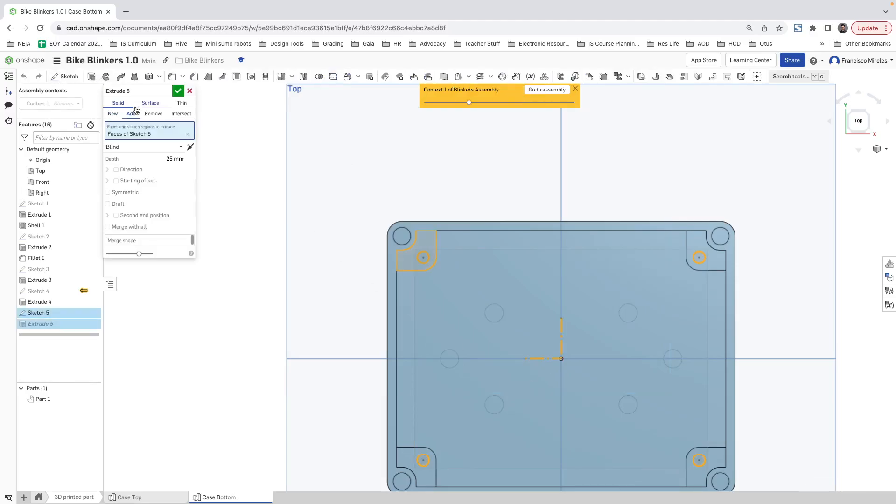
left_click(154, 113)
left_click(167, 159)
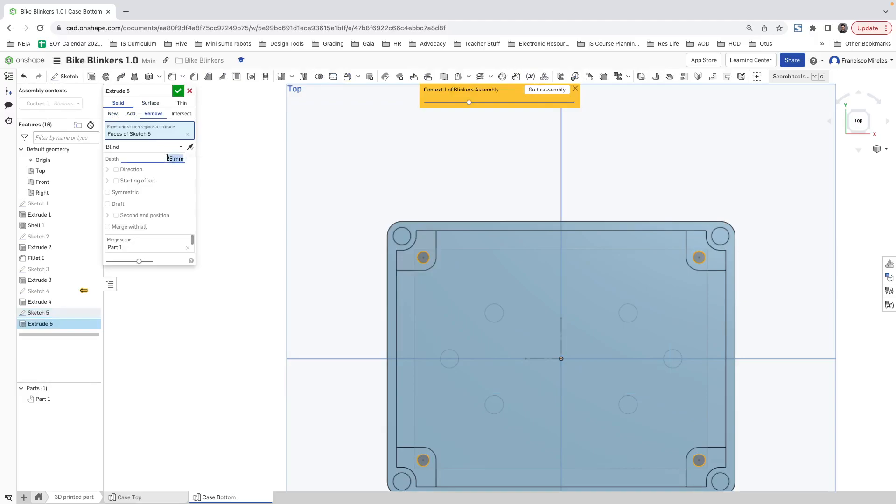
double_click(170, 157)
type("6")
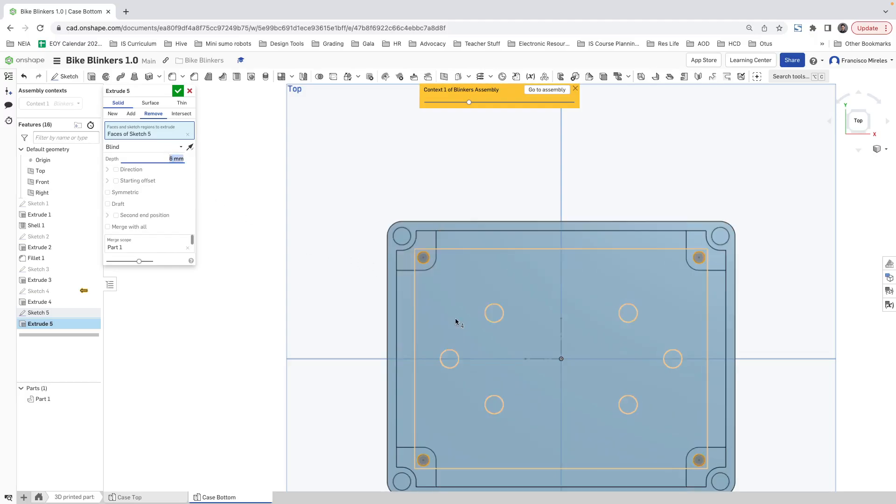
left_click(179, 94)
- Switch to the Blinkers Assembly and add a cylindrical mate between the loose threaded insert and the hole in the upper-left post
right_click_drag(449, 323, 469, 325)
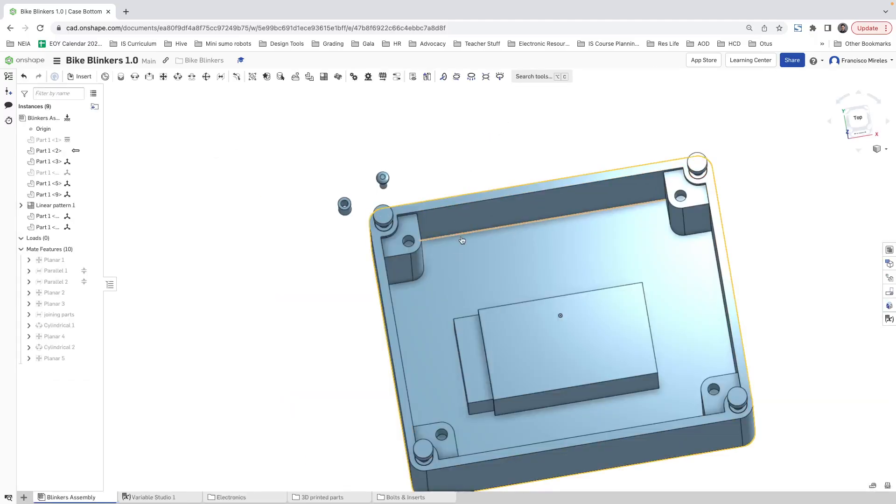
mouse_move(462, 241)
right_mouse_down()
mouse_move(467, 227)
mouse_move(461, 239)
right_mouse_up()
scroll(354, 203, "up", 5)
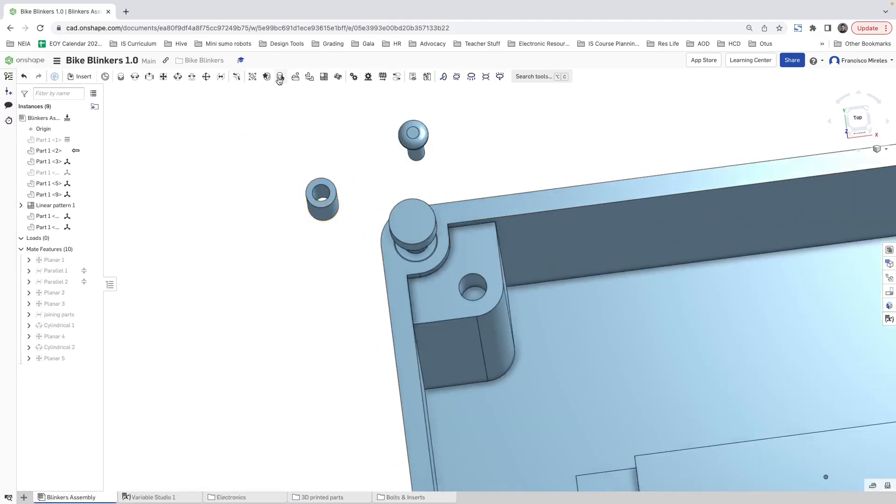
left_click(178, 76)
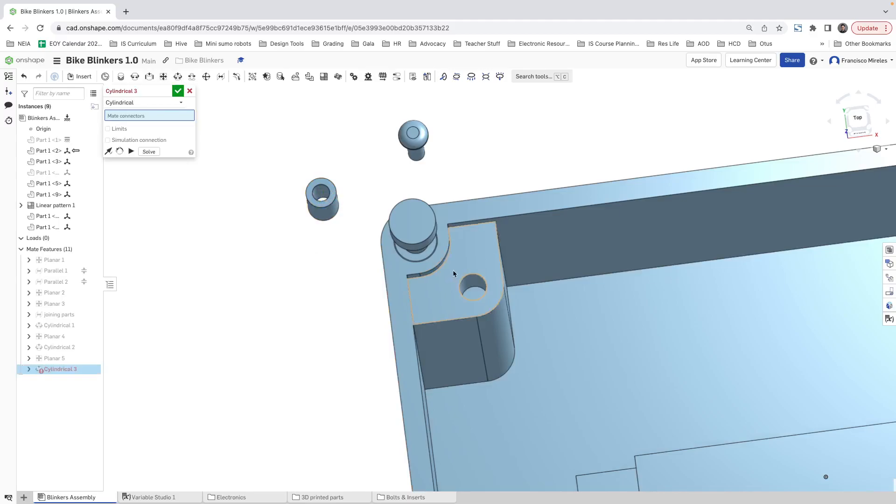
left_click(321, 198)
scroll(482, 286, "up", 2)
scroll(482, 285, "up", 1)
left_click(471, 292)
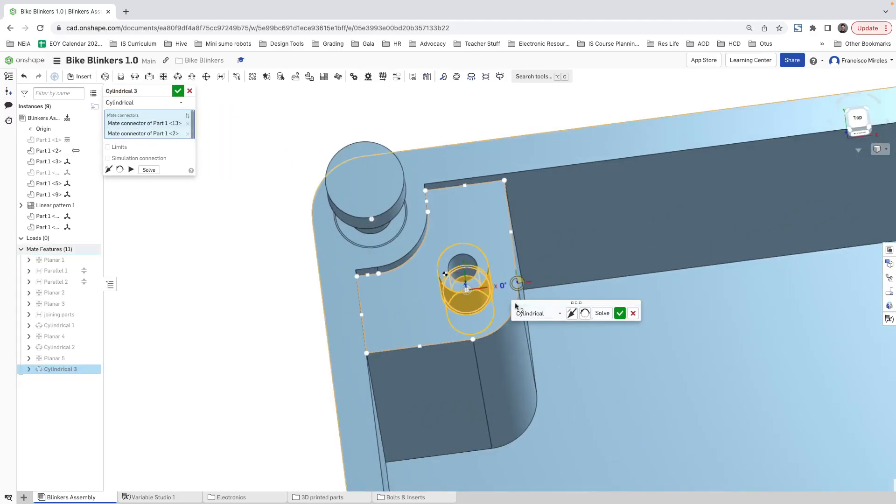
left_click(620, 315)
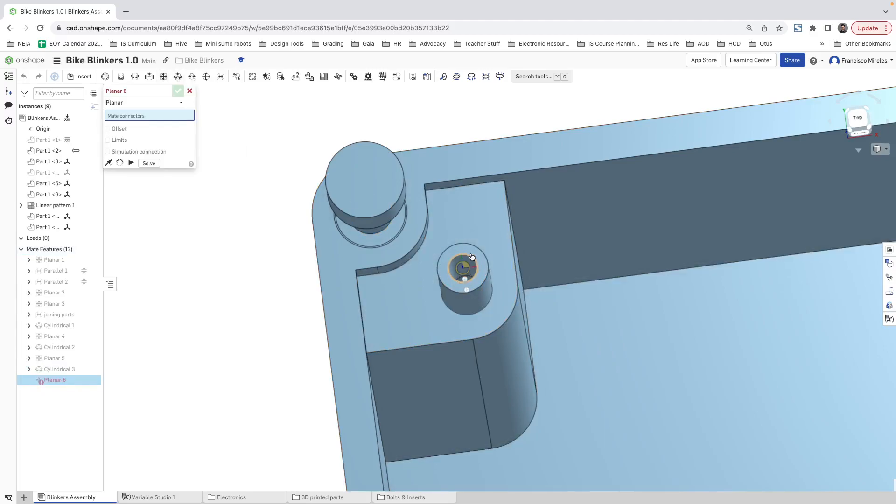
- Add a planar mate that sets the threaded insert's top face flush with the top face of the upper-left post
left_click(463, 268)
left_click(477, 232)
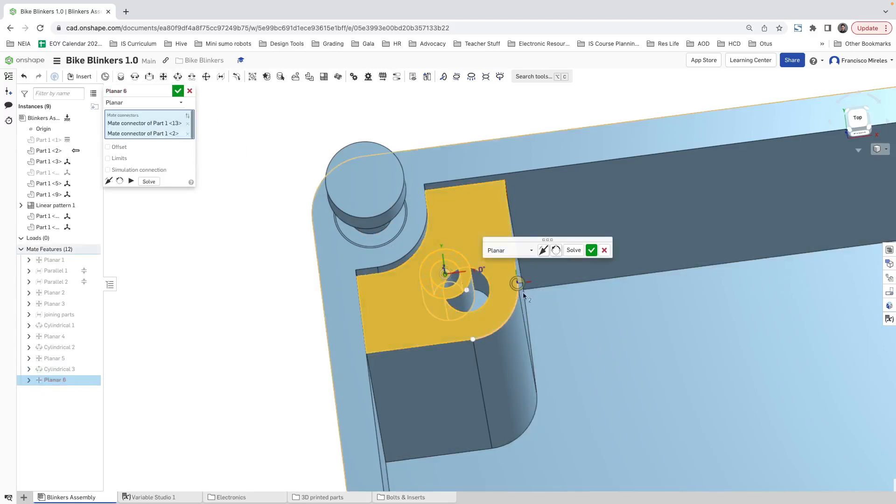
left_click(591, 250)
- Show the PCB and examine how its corner holes line up with the insert and the mounting posts
scroll(550, 334, "down", 10)
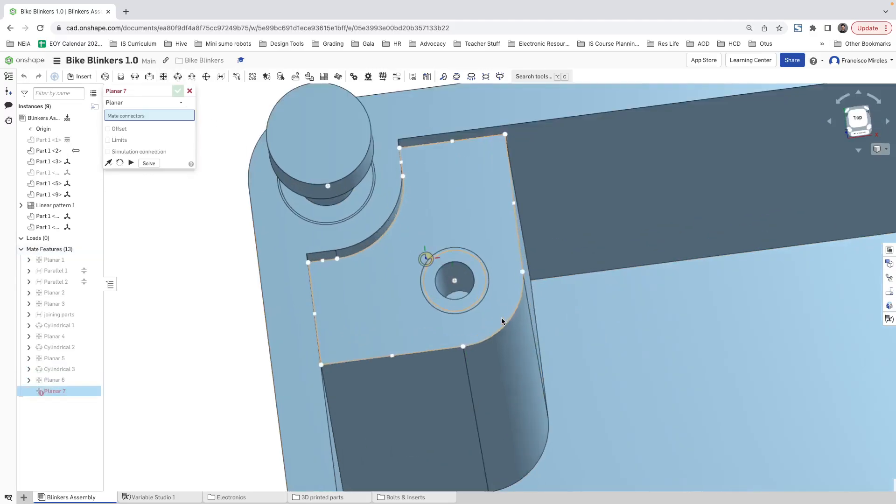
scroll(550, 350, "up", 3)
scroll(541, 345, "up", 5)
right_click_drag(471, 319, 470, 298)
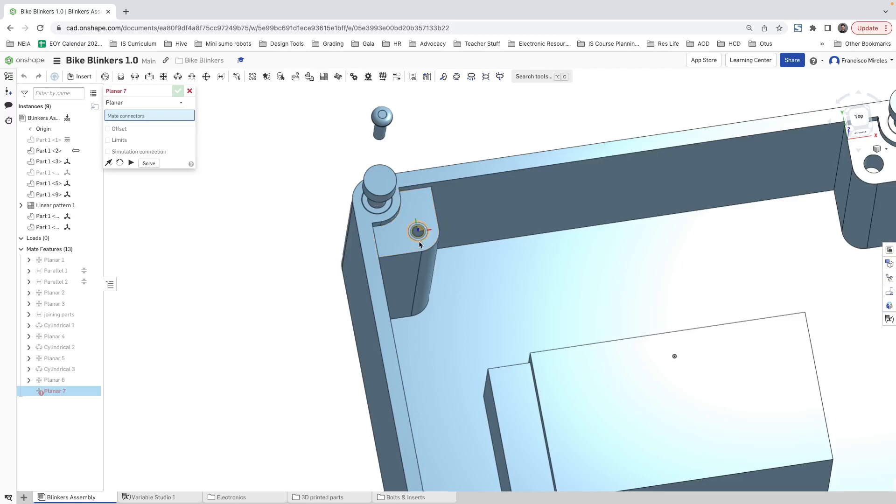
scroll(410, 231, "up", 1)
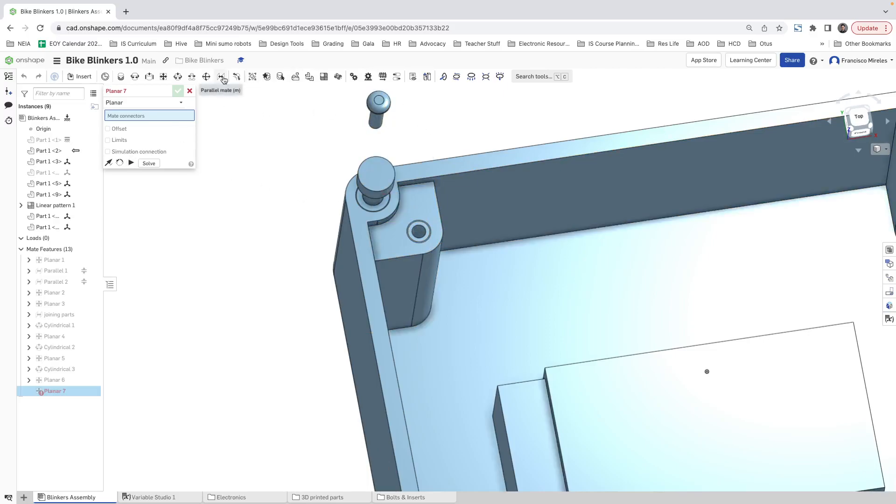
left_click(92, 141)
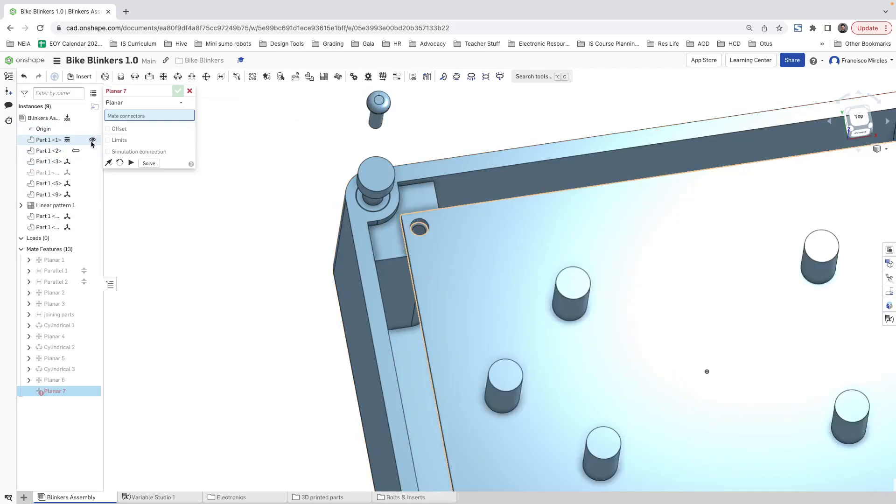
right_click_drag(432, 193, 523, 219)
scroll(293, 245, "up", 2)
scroll(292, 245, "down", 5)
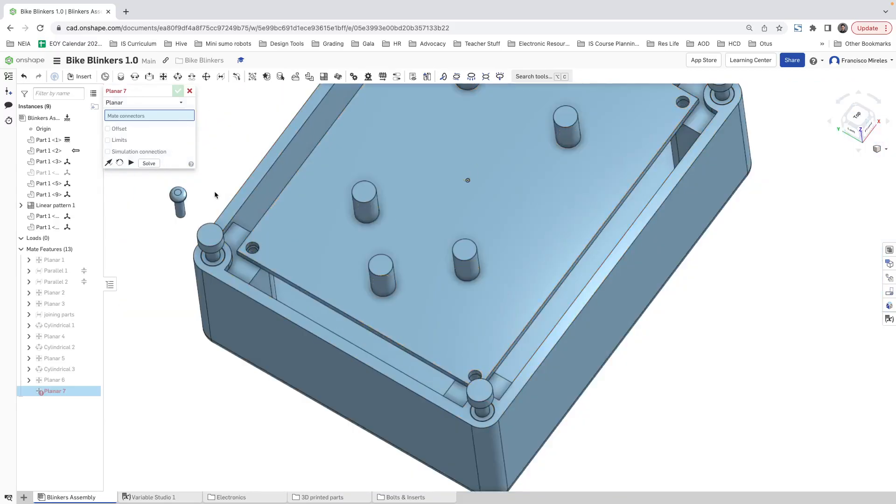
left_click(190, 91)
- With the PCB hidden, add a cylindrical mate between the loose bolt and the bore of the threaded insert
key("c")
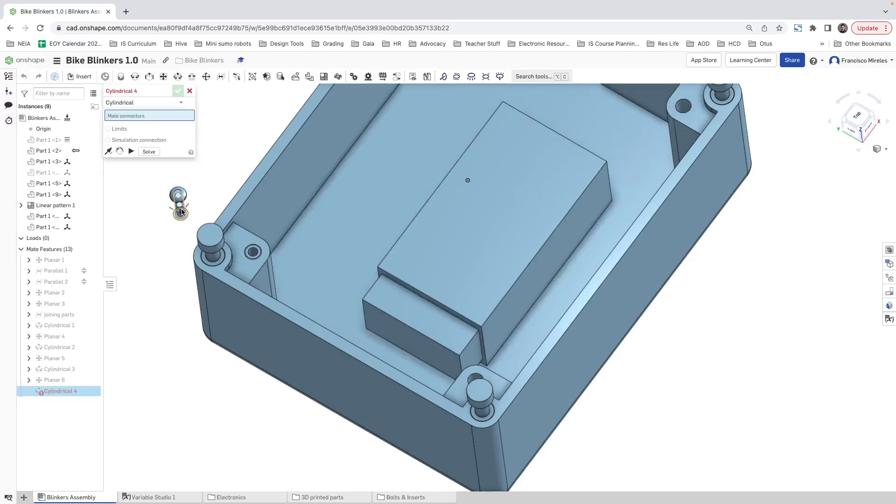
scroll(182, 212, "up", 3)
left_click(178, 210)
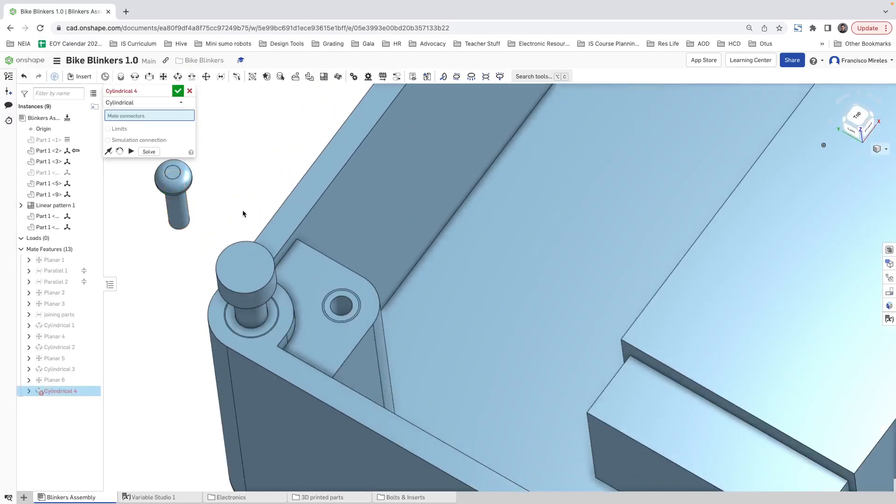
scroll(338, 303, "up", 5)
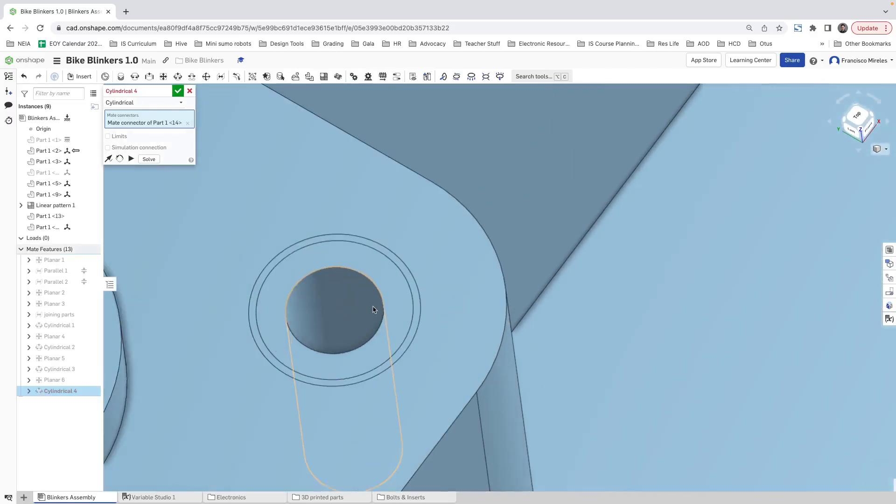
left_click(372, 308)
left_click(455, 307)
key("Return")
- Slide the bolt up along the insert's axis until its head stands above the case rim
scroll(434, 312, "up", 3)
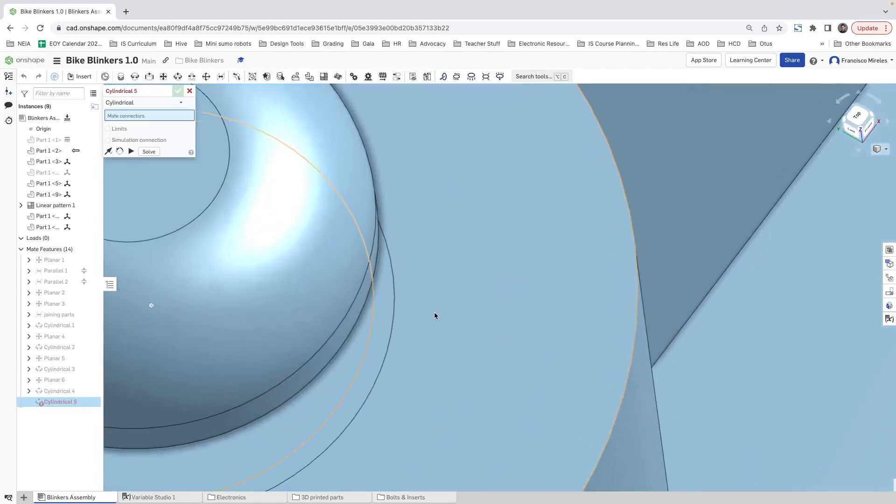
scroll(434, 312, "down", 10)
scroll(434, 293, "up", 6)
right_click_drag(458, 325, 447, 295)
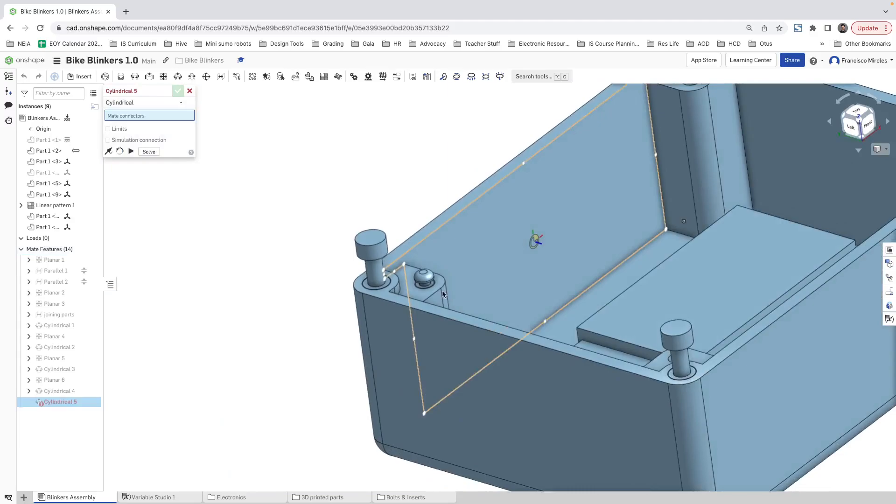
left_click_drag(424, 274, 418, 252)
right_click_drag(418, 252, 482, 201)
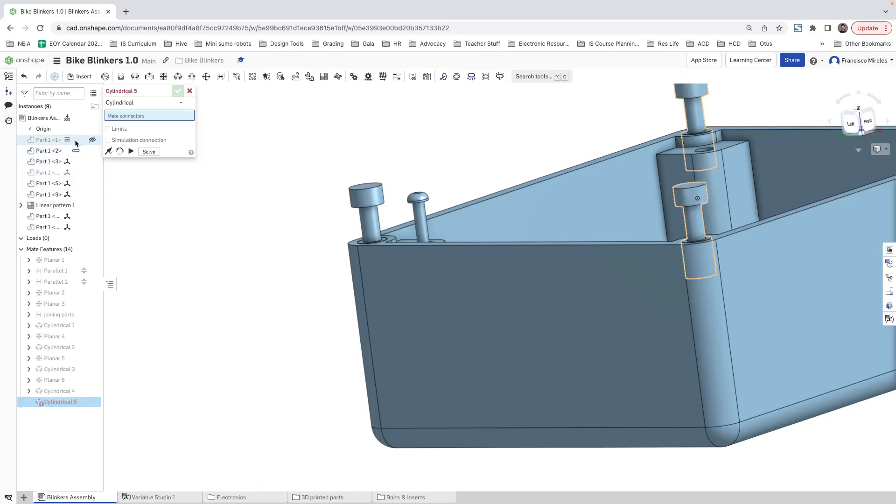
- Show the PCB and examine the raised bolt's position relative to it from the side
left_click(92, 140)
scroll(414, 195, "up", 4)
right_click_drag(428, 223, 448, 191)
scroll(414, 195, "up", 4)
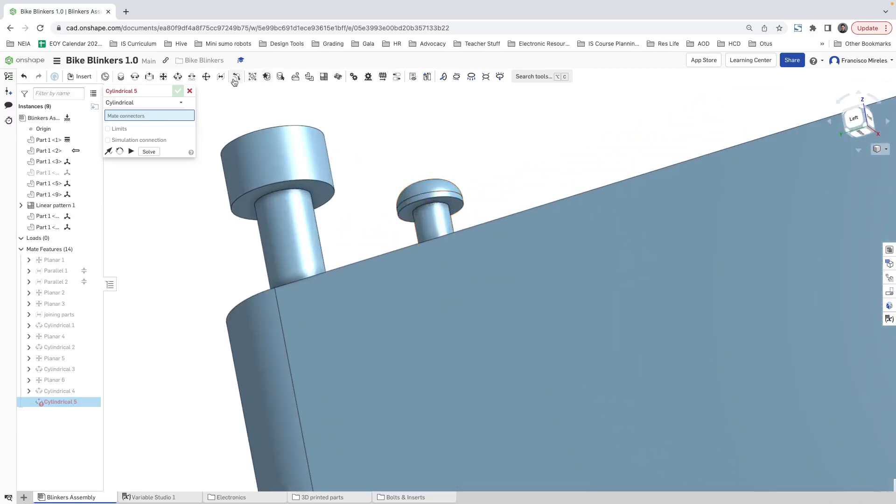
left_click(189, 91)
right_click_drag(326, 201, 337, 245)
left_click_drag(466, 139, 450, 64)
right_click_drag(489, 201, 239, 59)
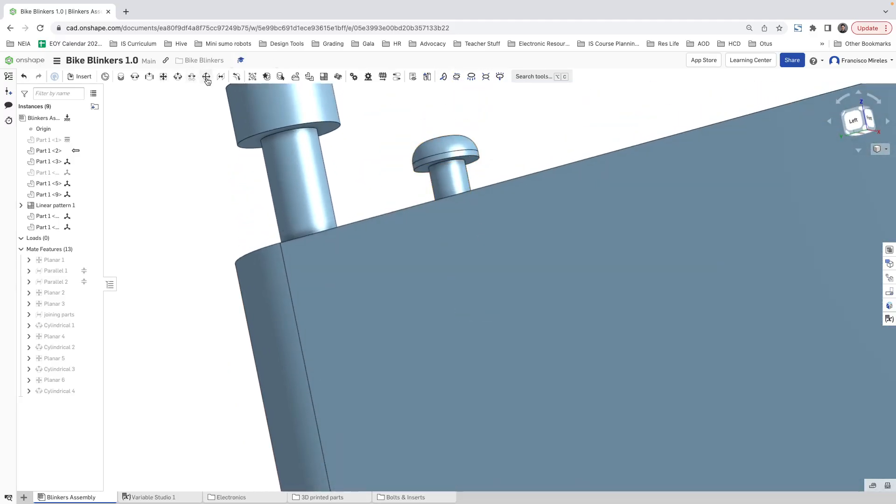
left_click(163, 78)
scroll(477, 161, "up", 5)
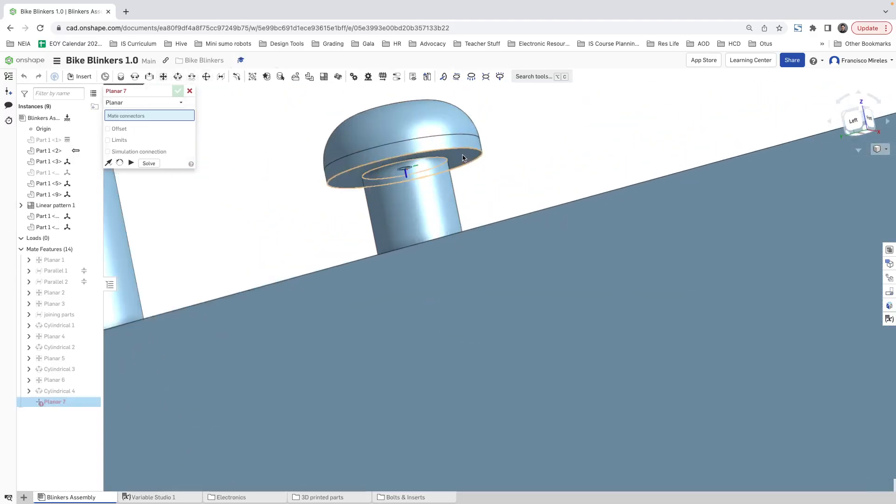
right_click_drag(504, 157, 513, 183)
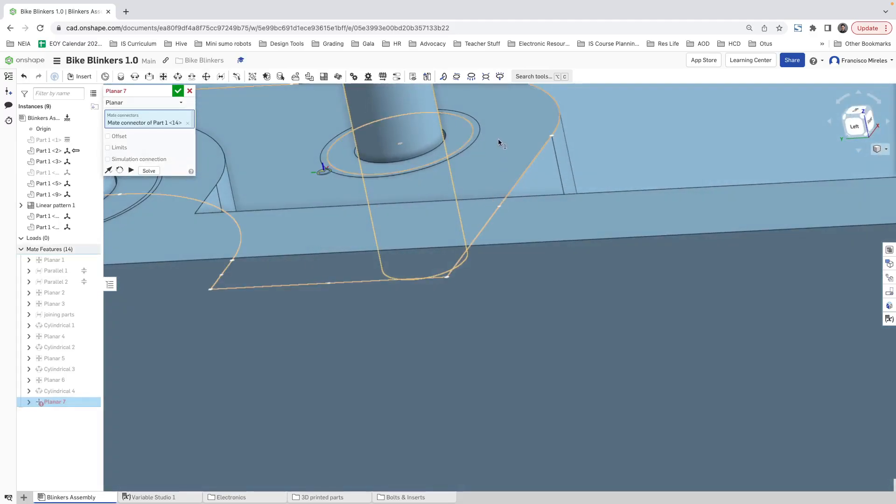
scroll(498, 140, "up", 4)
scroll(501, 170, "down", 6)
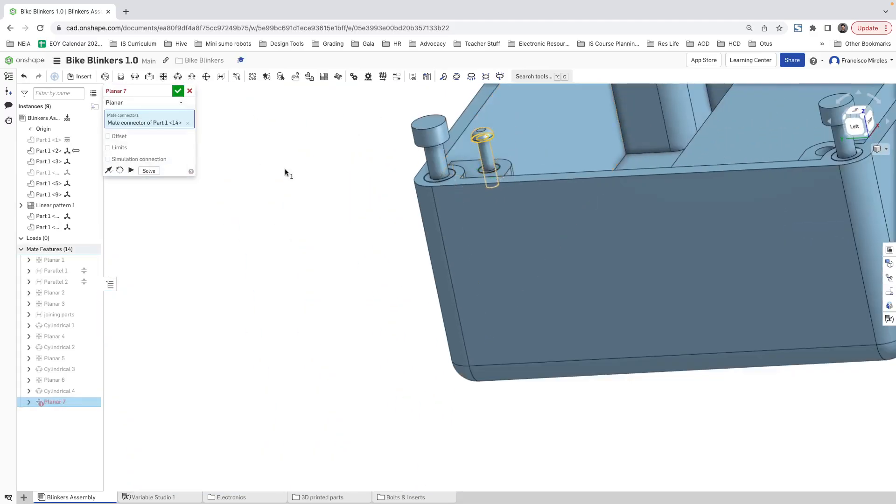
left_click(191, 92)
- Show the PCB again and add a parallel mate between the underside of the bolt head and the PCB's top face
right_click_drag(518, 206, 530, 183)
scroll(488, 172, "up", 6)
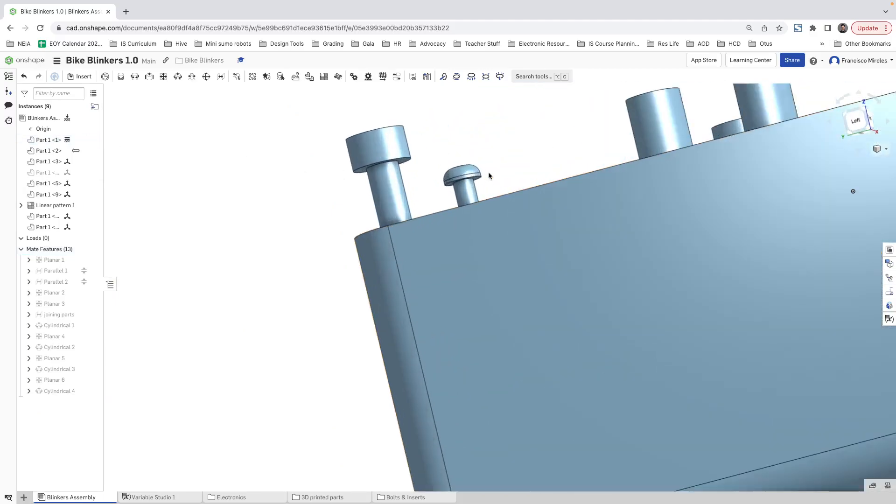
left_click(459, 182)
right_click_drag(545, 163, 550, 182)
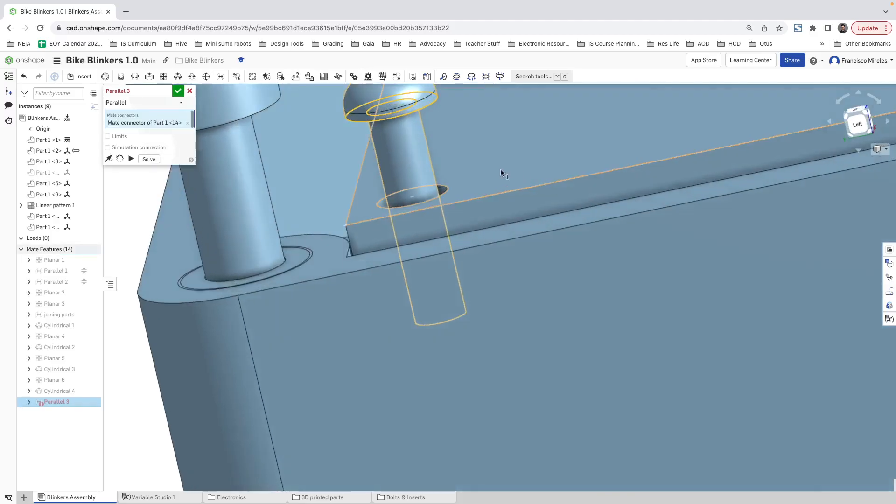
left_click(501, 169)
left_click(607, 204)
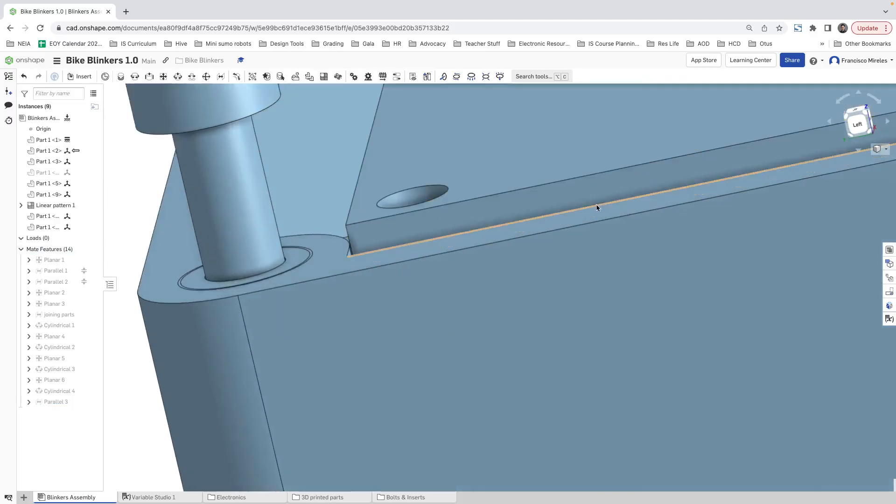
scroll(448, 181, "down", 4)
right_click_drag(463, 188, 656, 222)
scroll(656, 217, "down", 10)
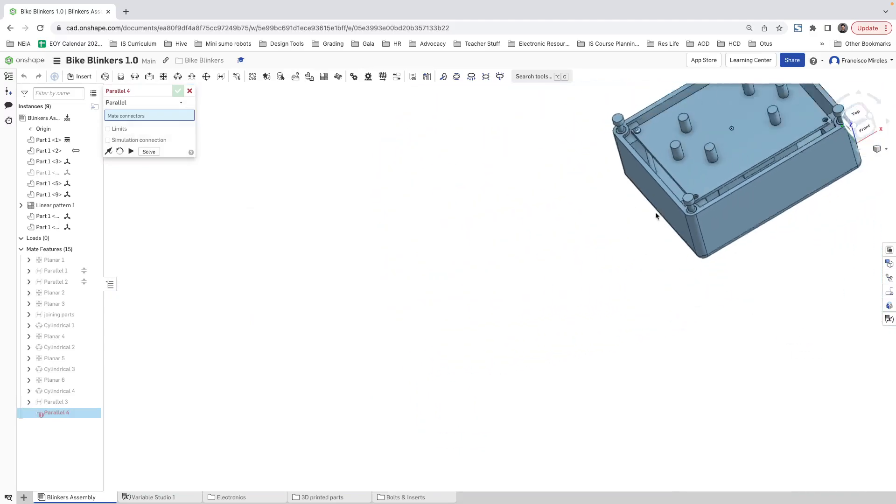
scroll(729, 136, "up", 6)
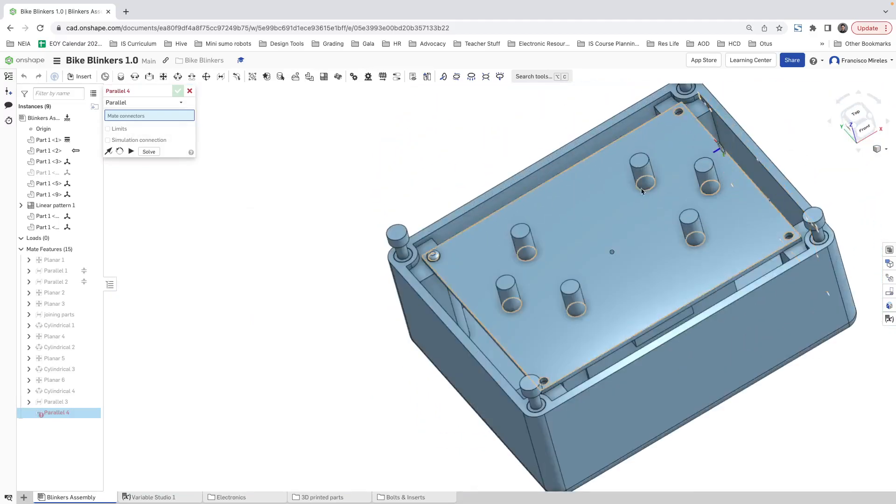
left_click(190, 91)
- Start a linear pattern of the PCB bolt and its insert along the case's long edge, two instances 75.35 mm apart, with the direction reversed
left_click(46, 226)
left_click(46, 217)
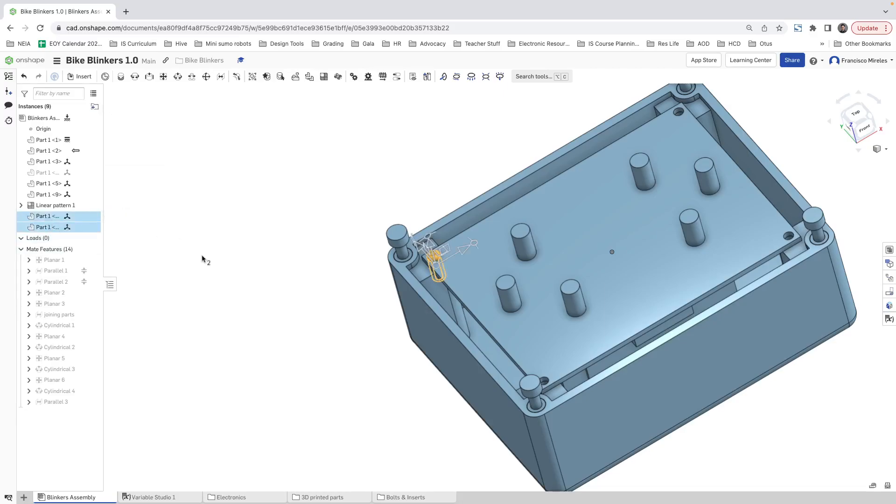
left_click(322, 78)
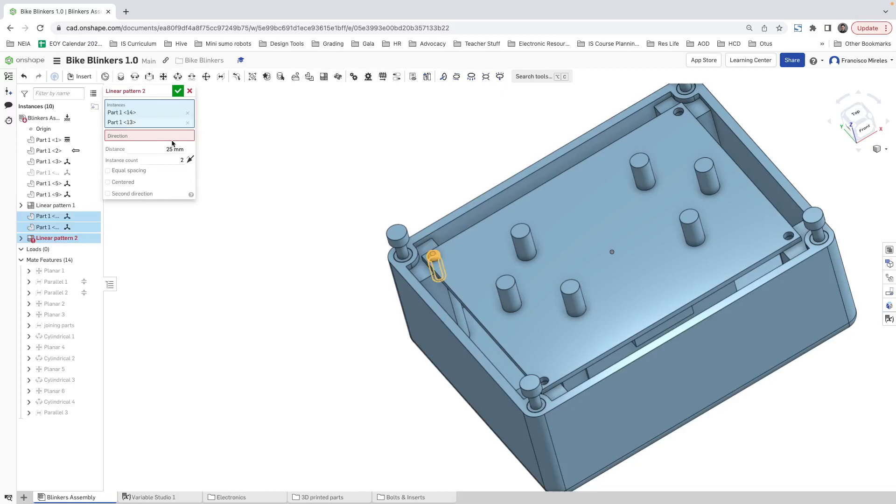
left_click(170, 137)
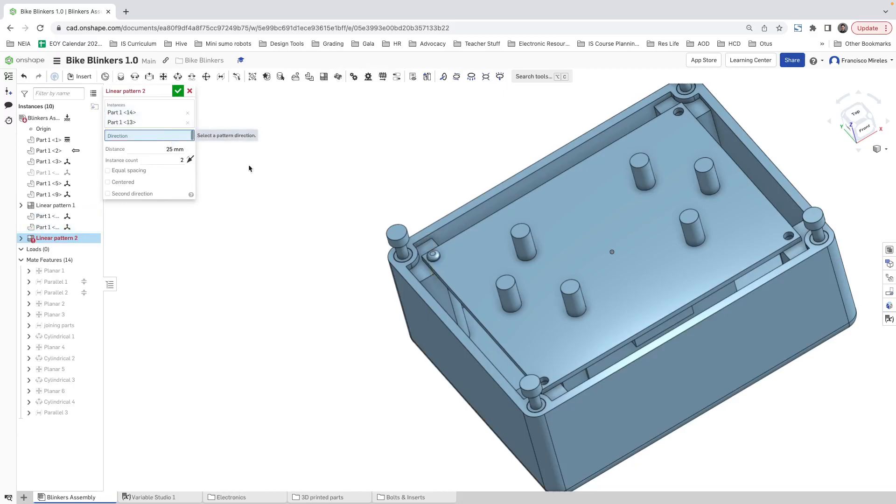
left_click(488, 196)
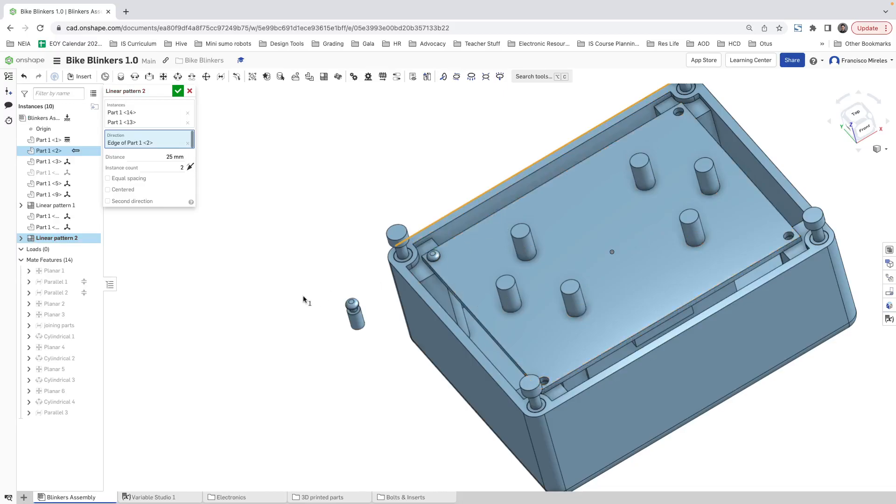
left_click(190, 167)
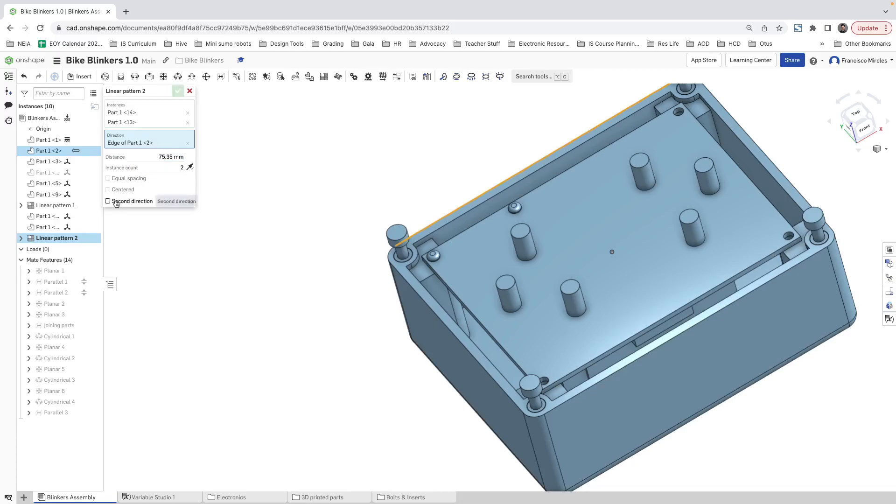
- Add a second pattern direction along the case's short edge with two instances 55.35 mm apart, and finish the pattern
left_click(116, 202)
left_click(182, 168)
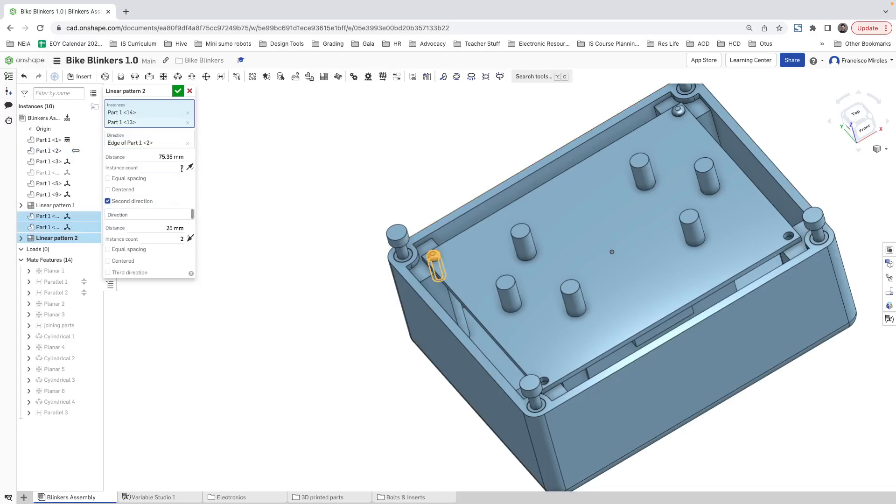
scroll(397, 233, "down", 1)
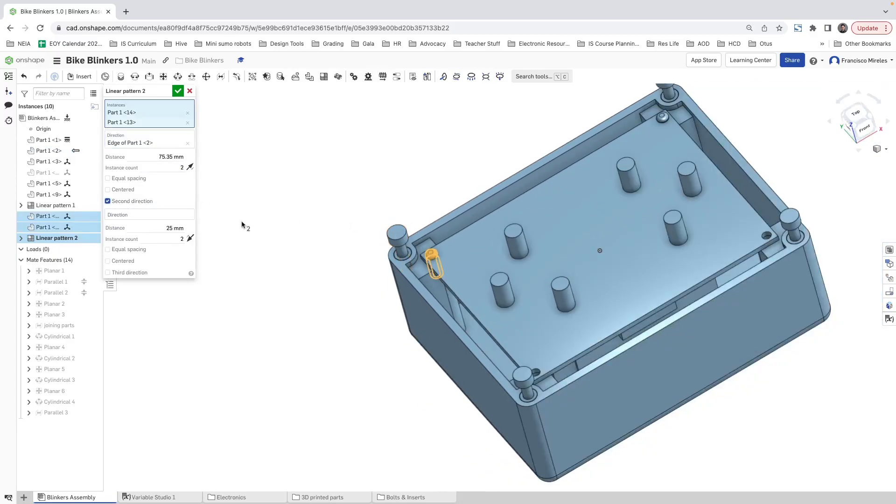
left_click(149, 217)
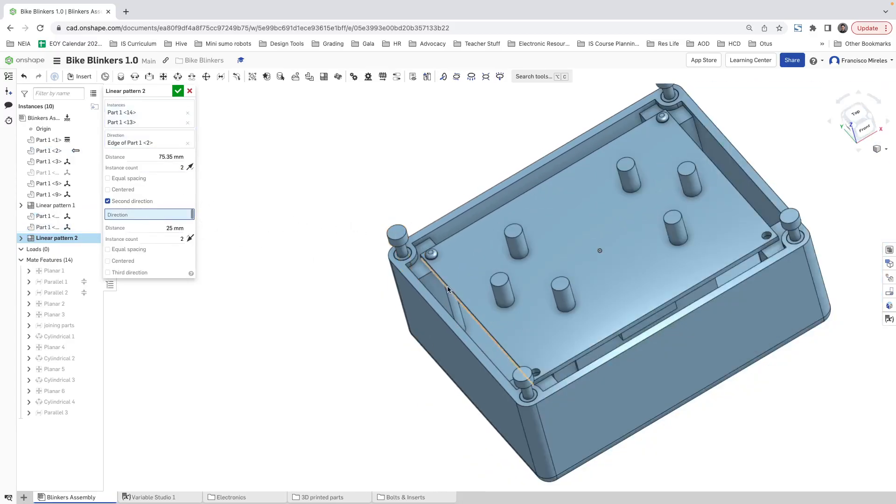
left_click(425, 301)
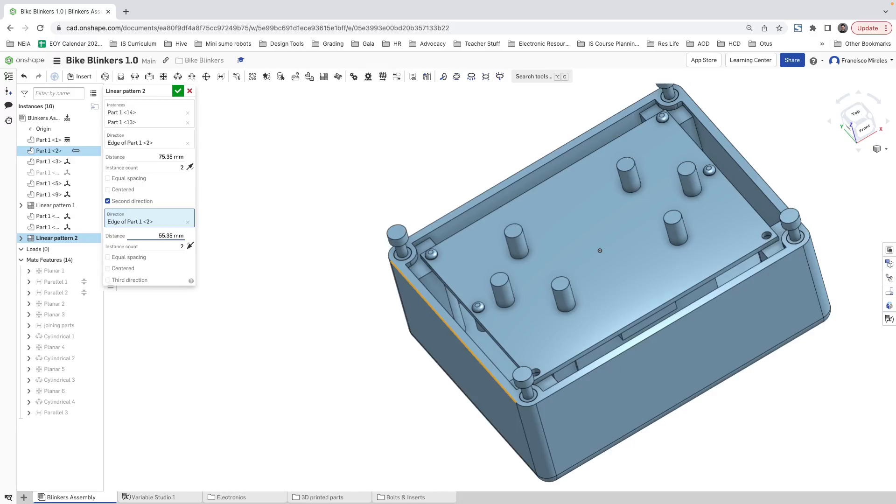
key("Return")
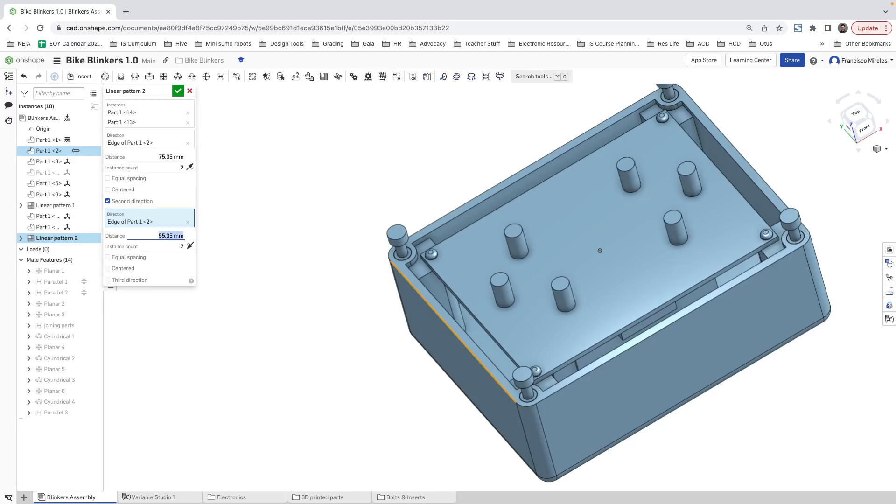
left_click(178, 90)
right_click_drag(318, 212, 555, 296)
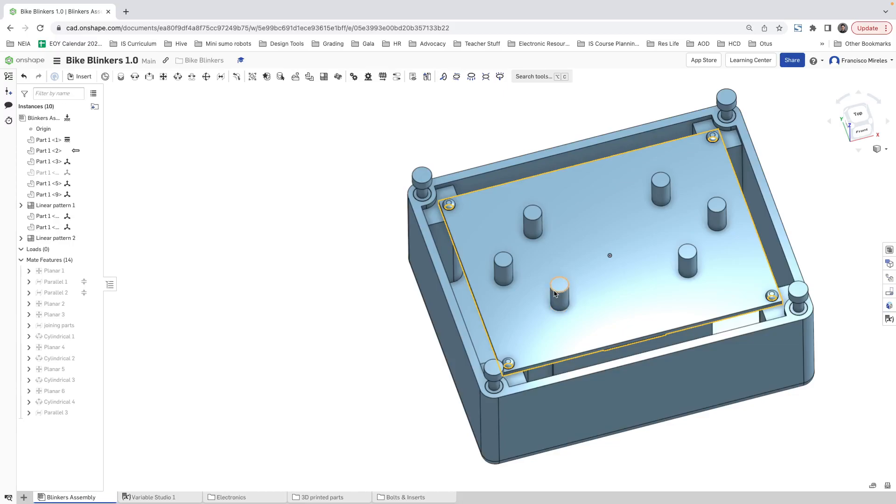
mouse_move(555, 293)
right_mouse_down()
mouse_move(528, 272)
mouse_move(541, 260)
mouse_move(550, 288)
mouse_move(525, 283)
mouse_move(569, 304)
mouse_move(560, 316)
mouse_move(531, 289)
mouse_move(563, 294)
right_mouse_up()
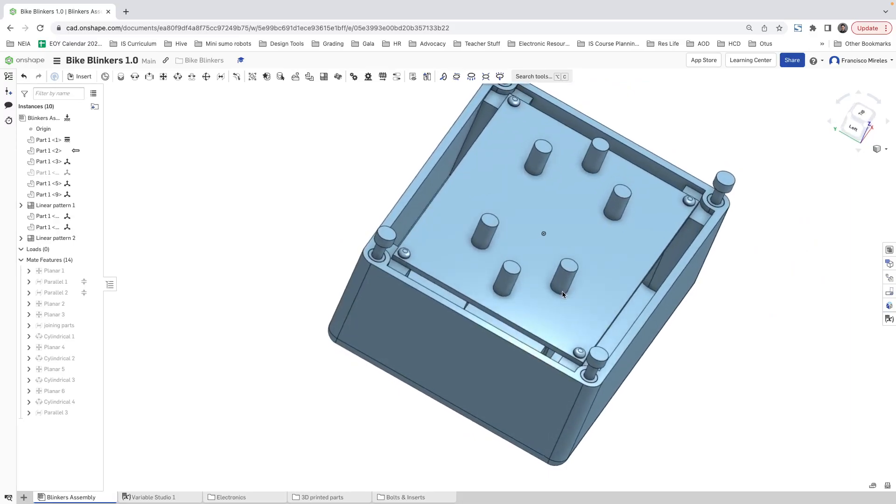